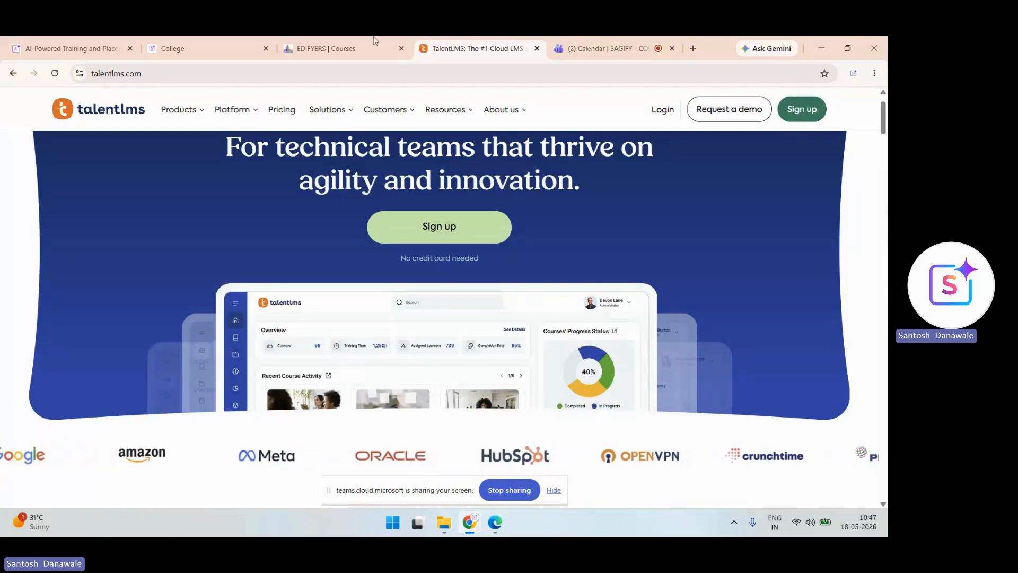
- Read the Platform overview's Set up and launch, Train and engage, and Scale and grow sections, then go to Features
mouse_move(237, 110)
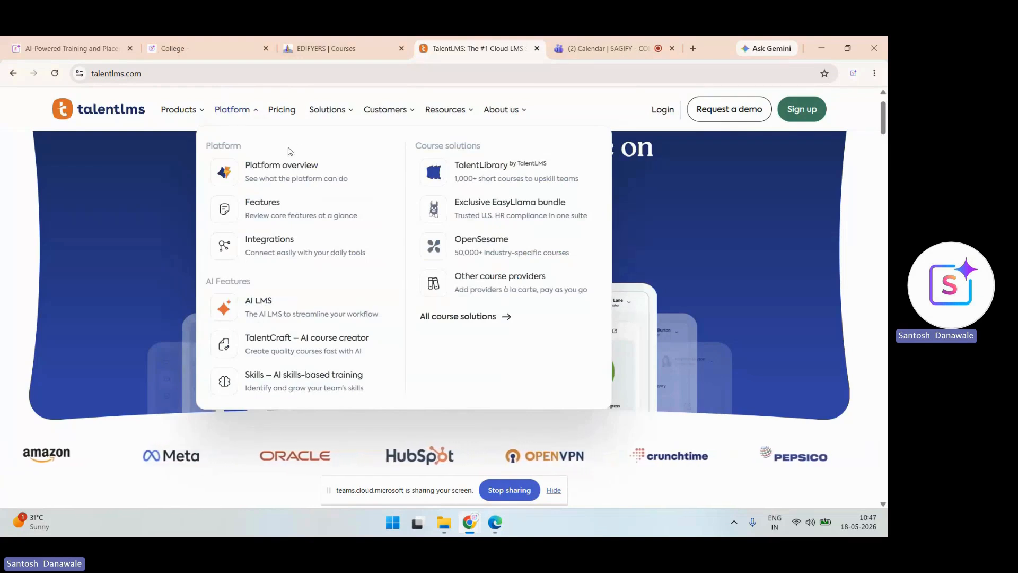
click(281, 167)
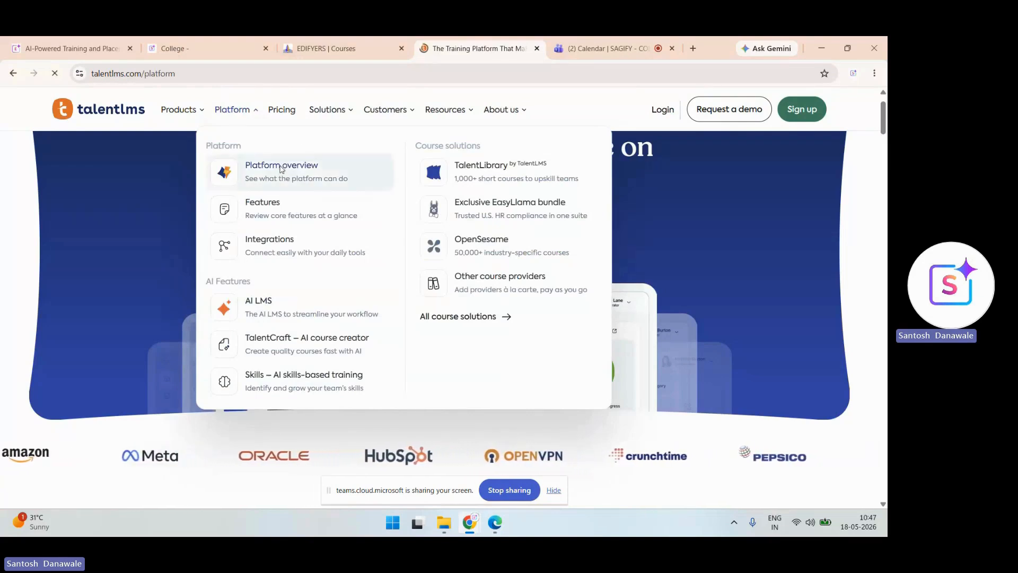
scroll(278, 165, down, 10)
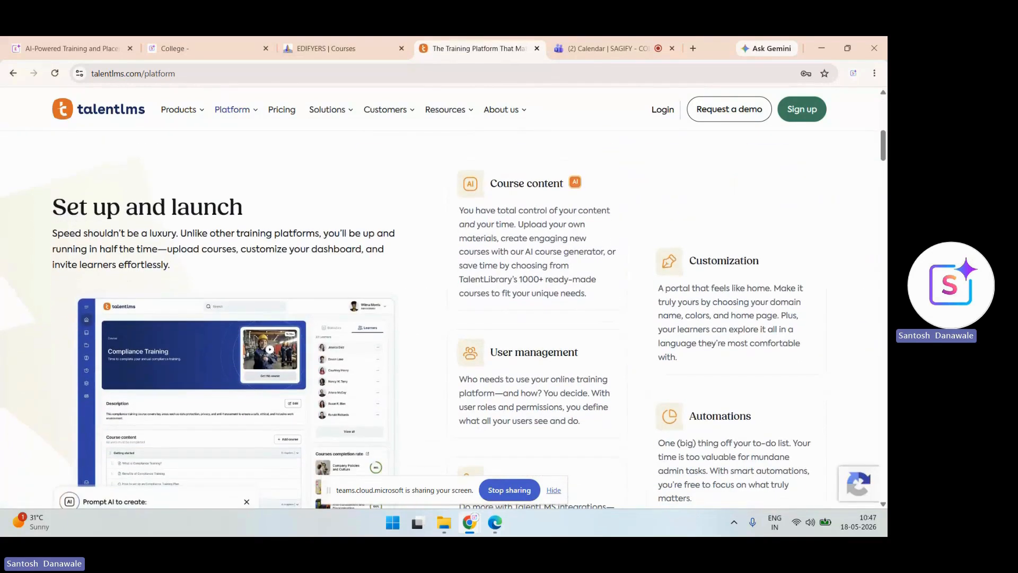
scroll(443, 318, down, 4)
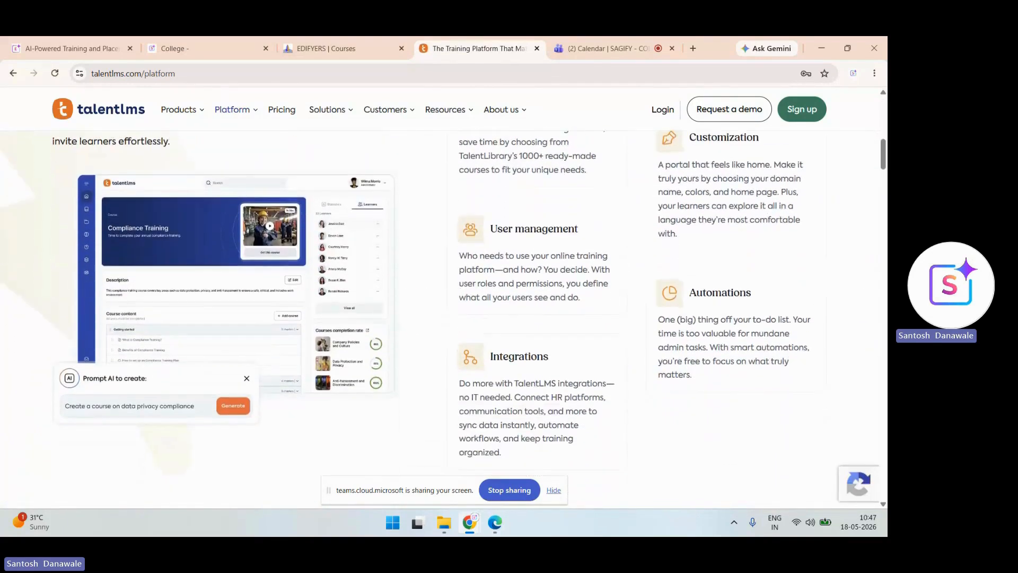
scroll(443, 318, down, 3)
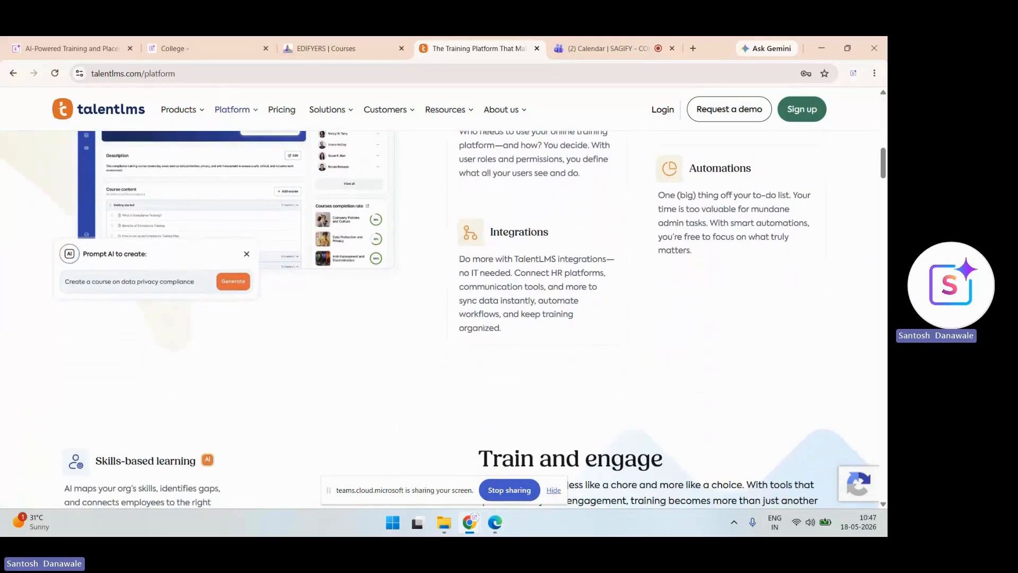
scroll(442, 318, down, 1)
scroll(442, 318, down, 2)
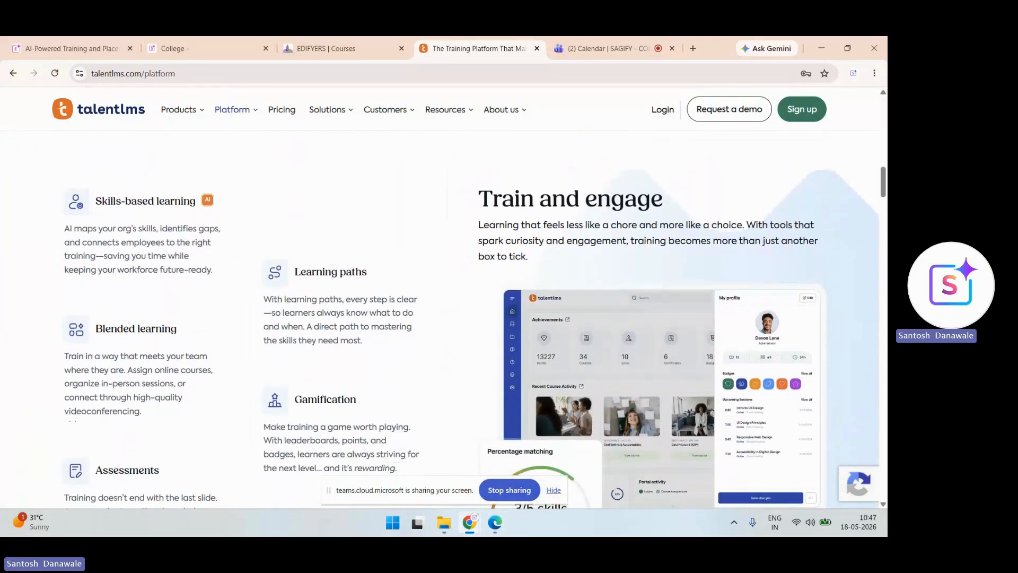
scroll(443, 318, down, 6)
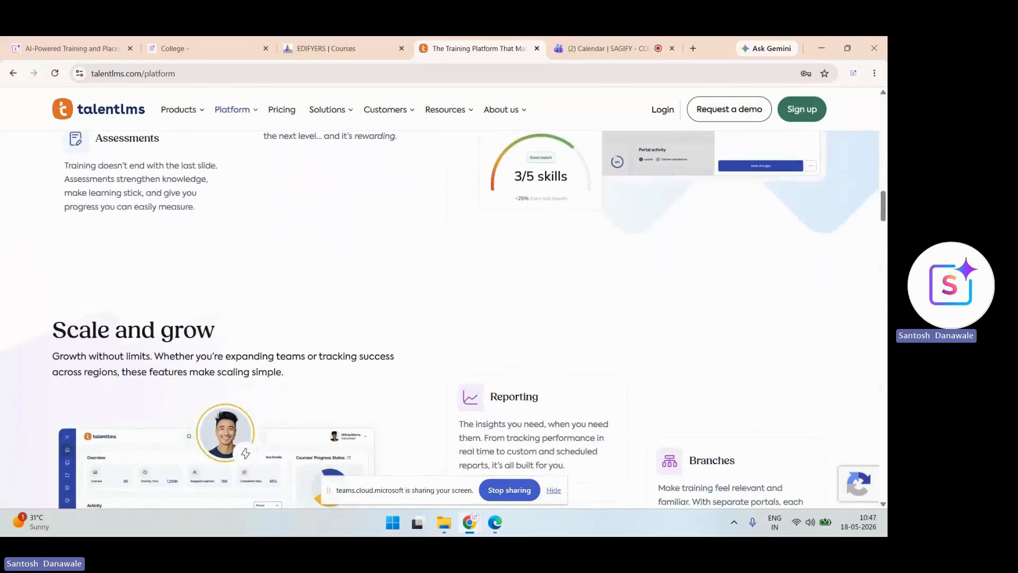
scroll(443, 318, down, 3)
scroll(443, 319, down, 6)
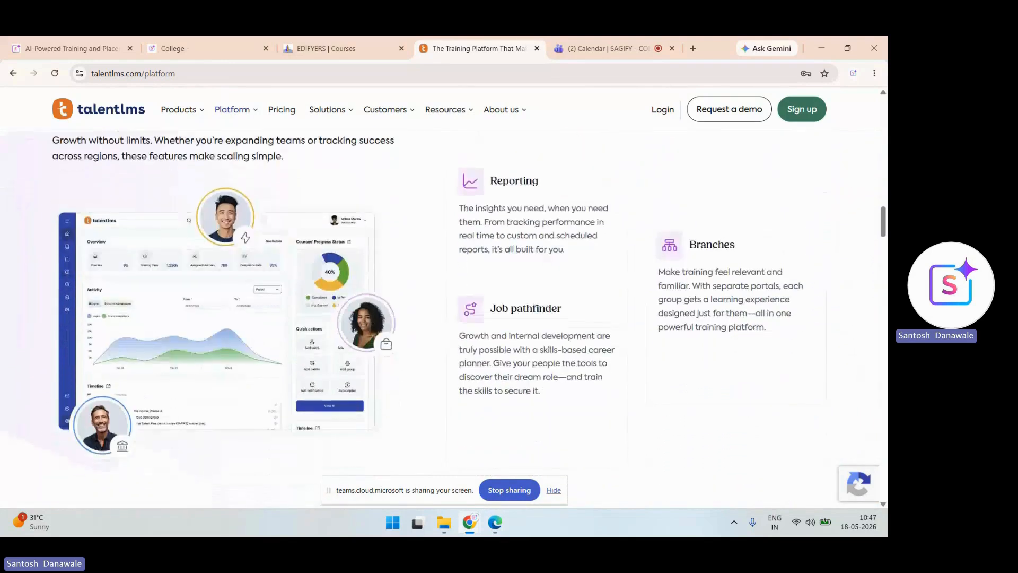
scroll(443, 318, down, 15)
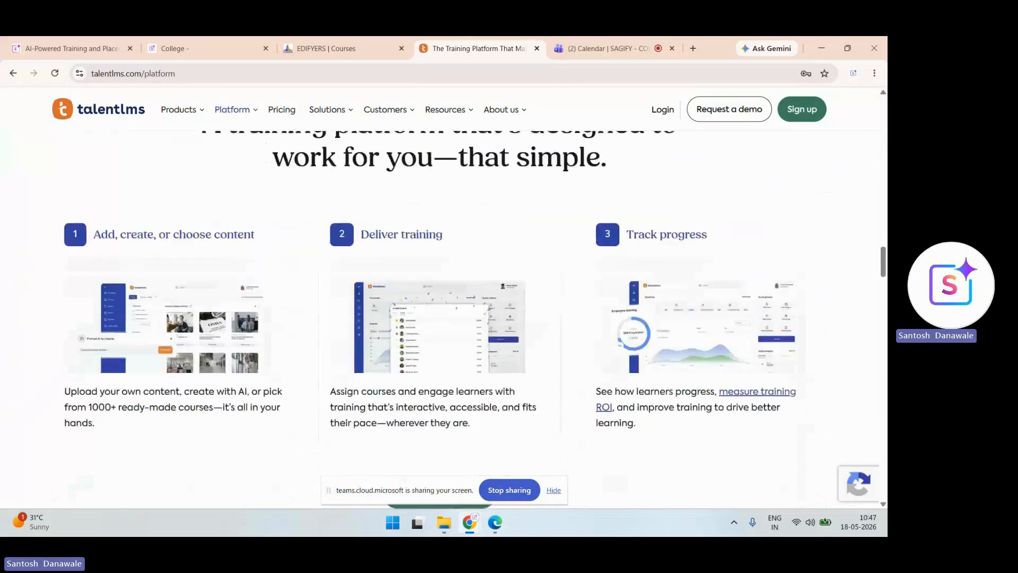
scroll(443, 318, up, 20)
scroll(443, 318, up, 20)
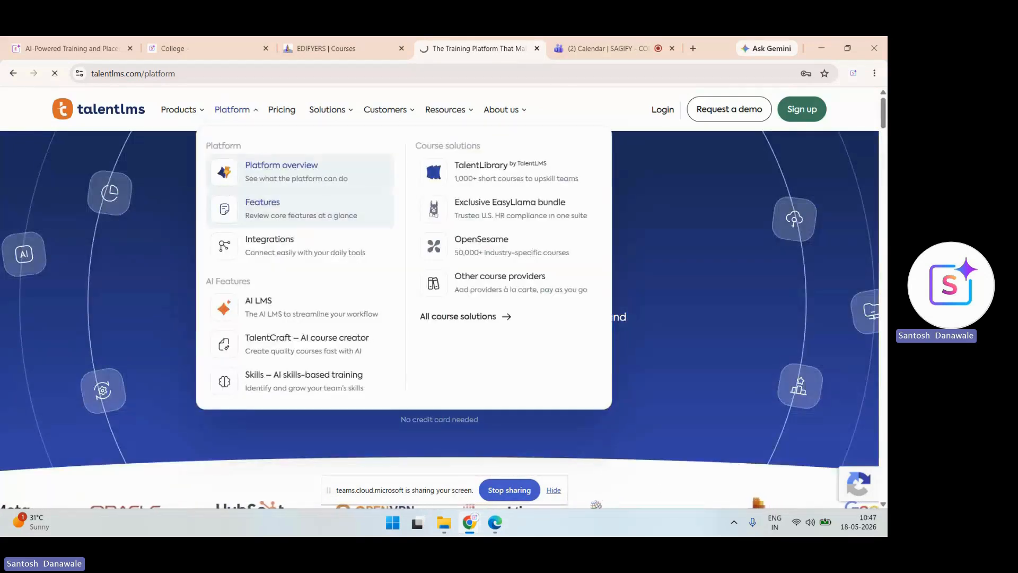
click(262, 208)
- Scroll the Features page from the AI tools down to Automations, Groups and Real-time insights
scroll(443, 318, down, 15)
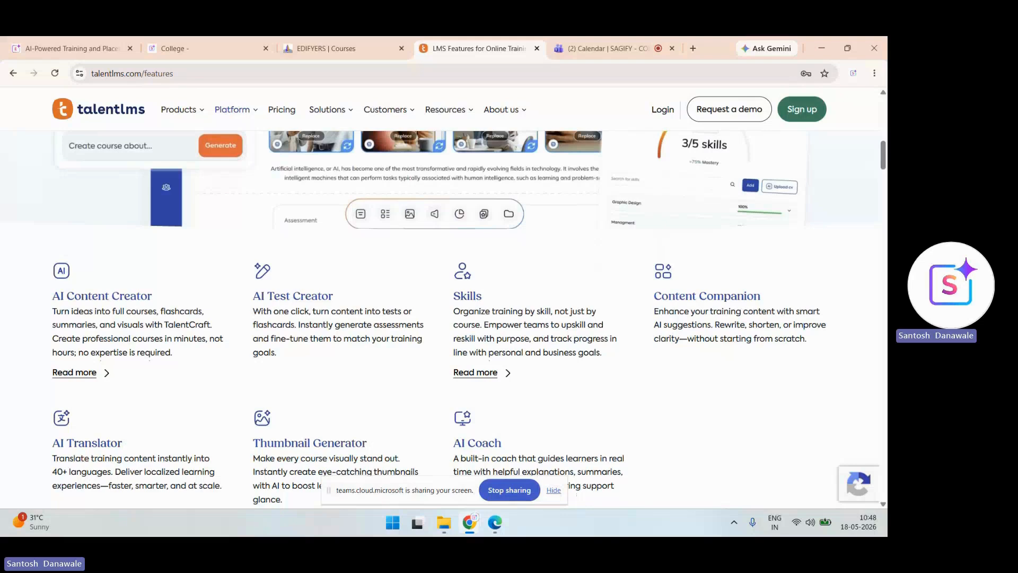
scroll(443, 318, down, 2)
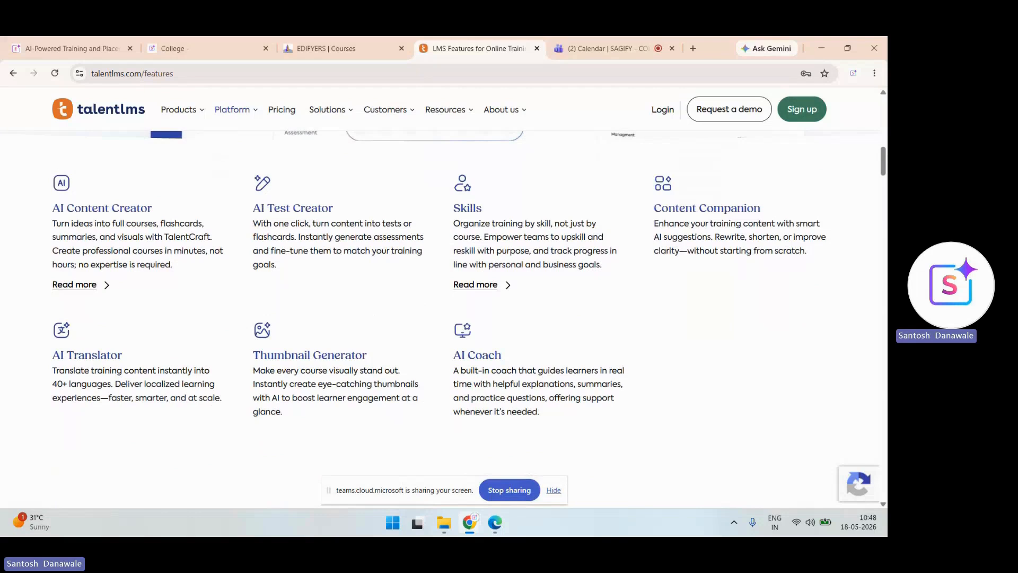
scroll(443, 319, down, 1)
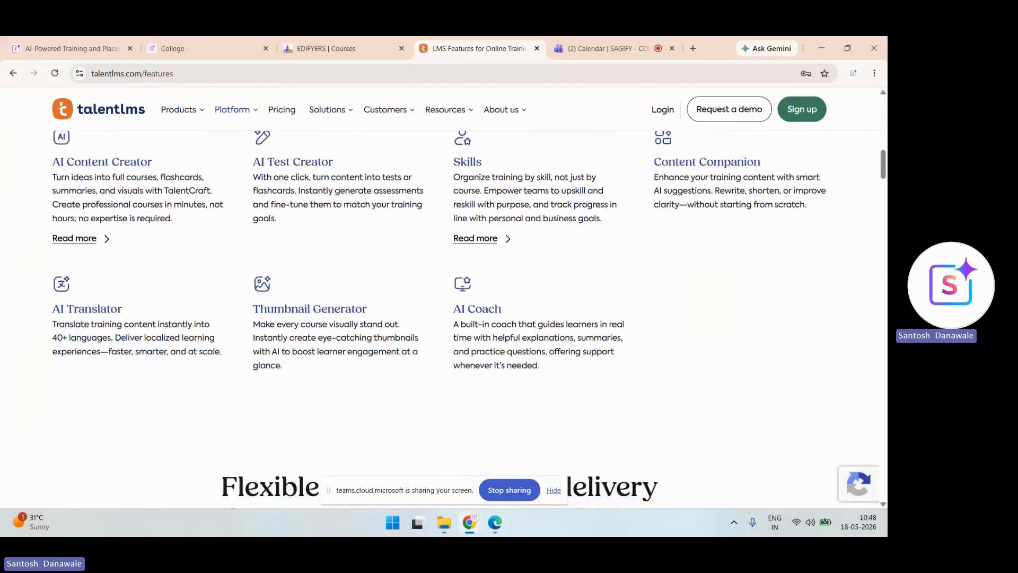
scroll(442, 318, down, 1)
scroll(443, 318, up, 2)
scroll(443, 318, down, 1)
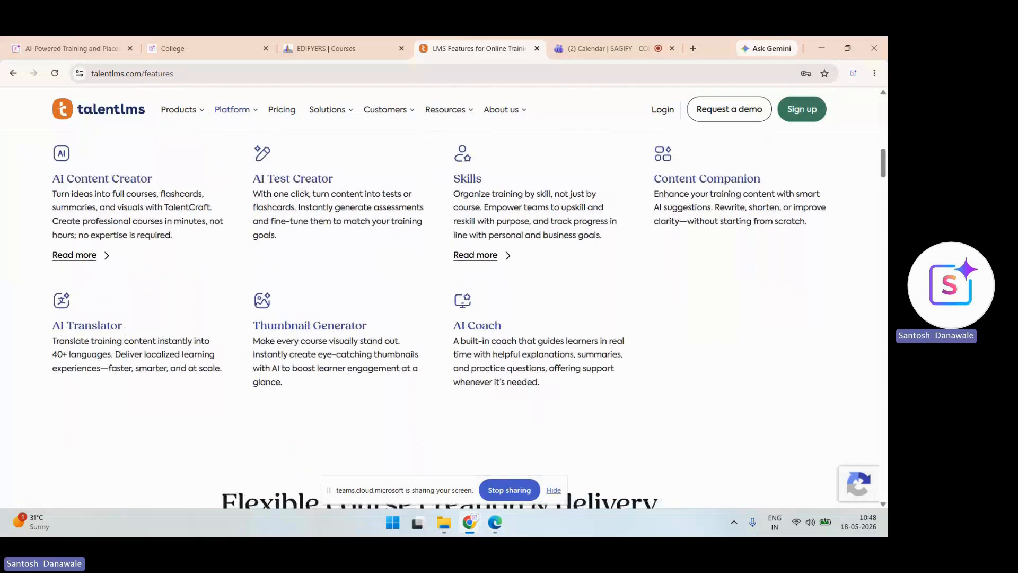
scroll(442, 318, down, 10)
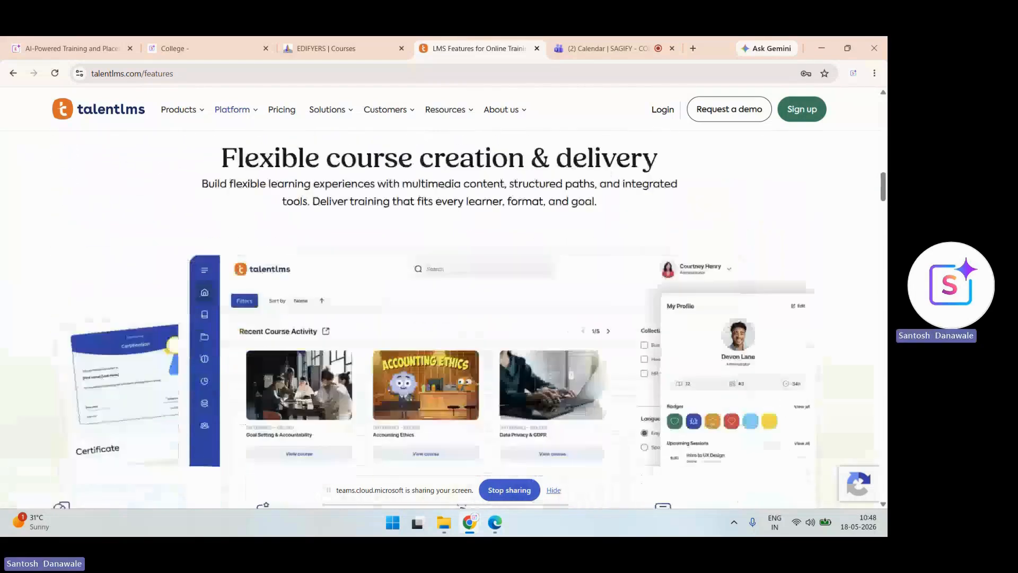
scroll(442, 318, down, 2)
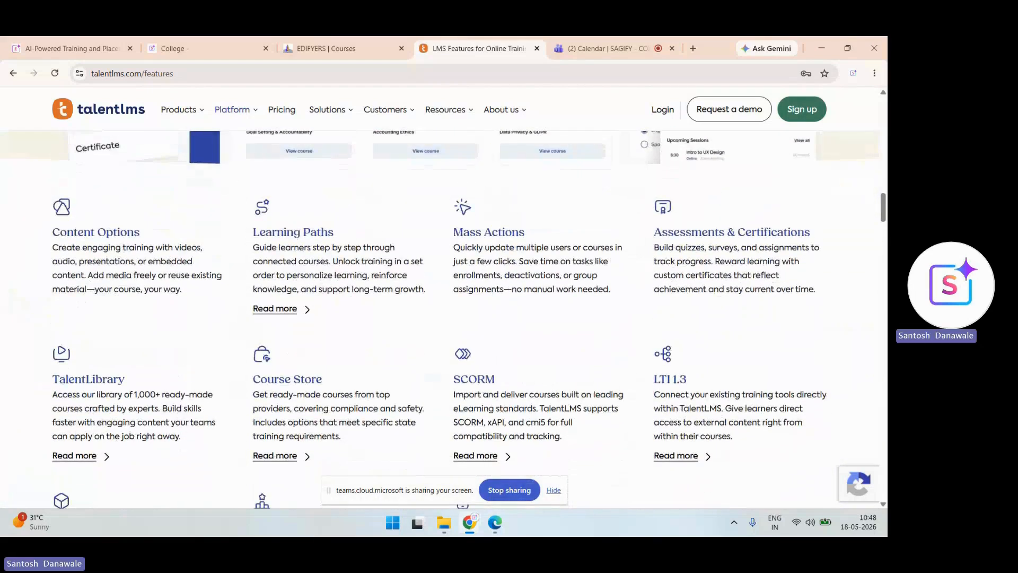
scroll(443, 318, down, 1)
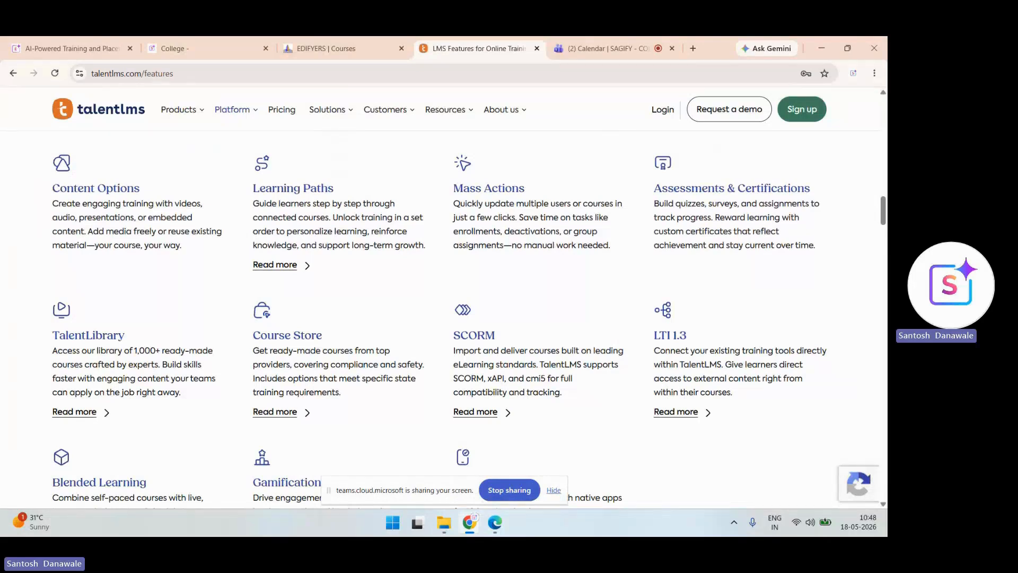
scroll(467, 318, down, 1)
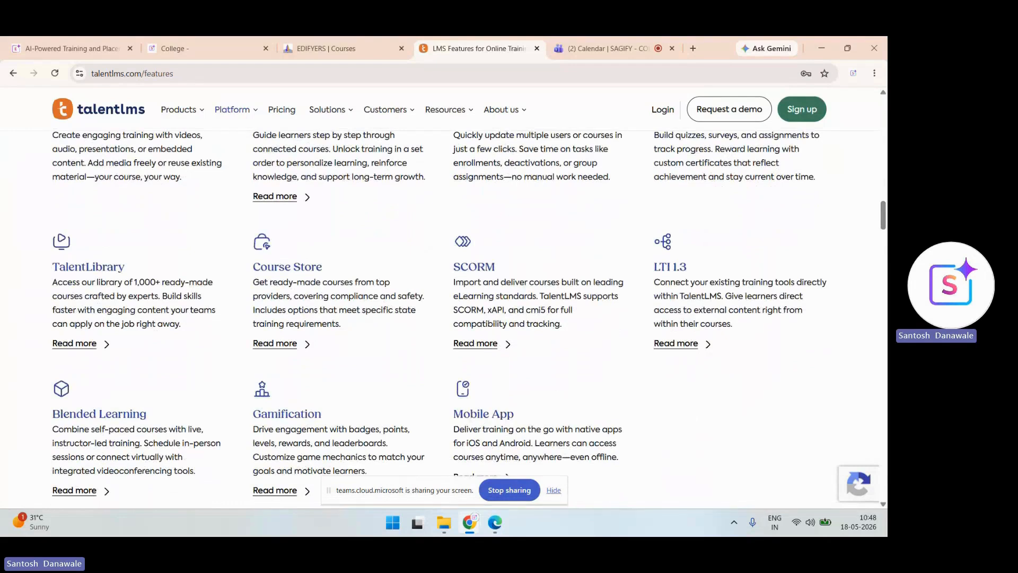
scroll(467, 318, down, 1)
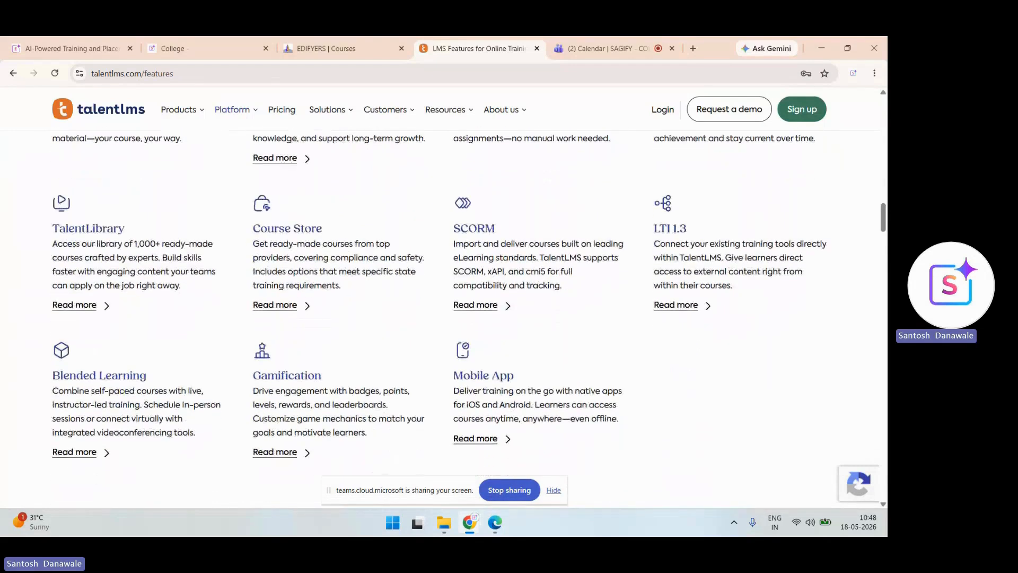
scroll(467, 318, down, 3)
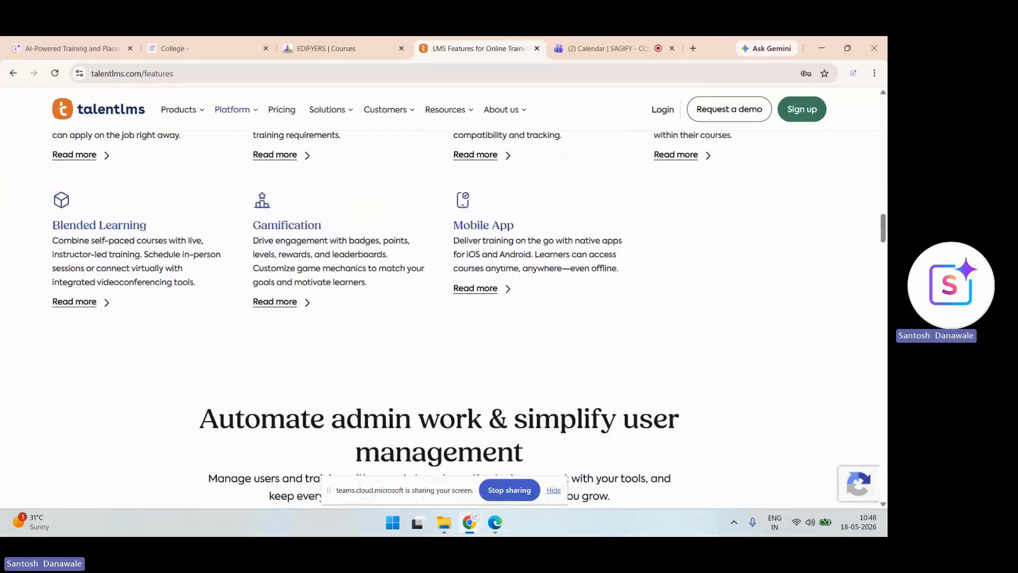
scroll(467, 318, up, 1)
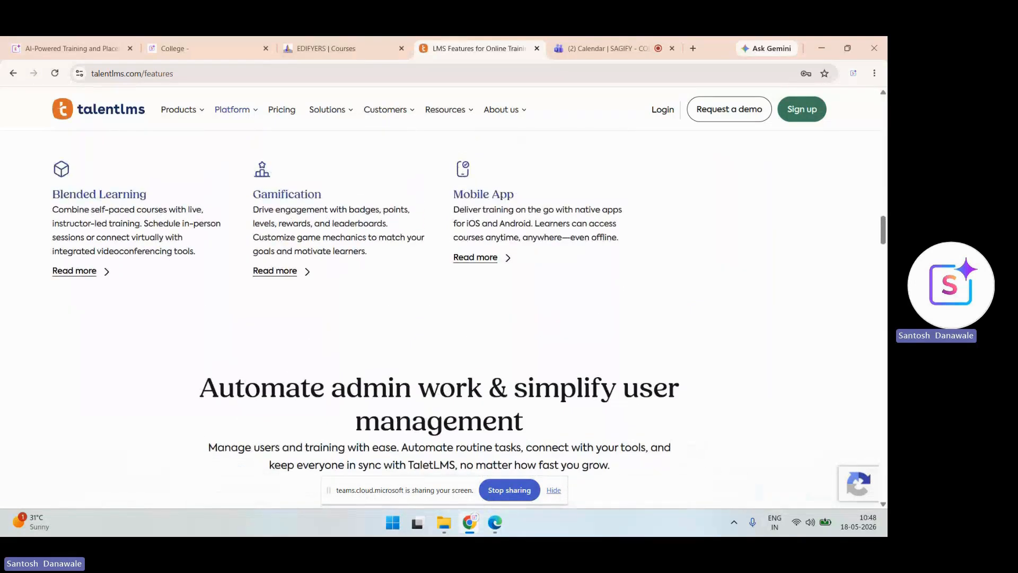
scroll(466, 318, down, 10)
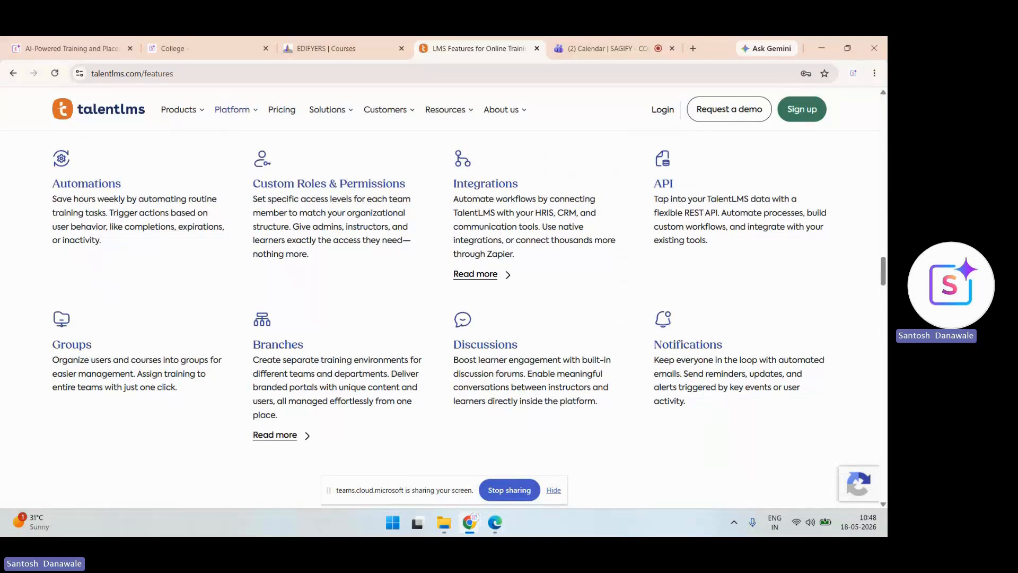
scroll(440, 297, down, 6)
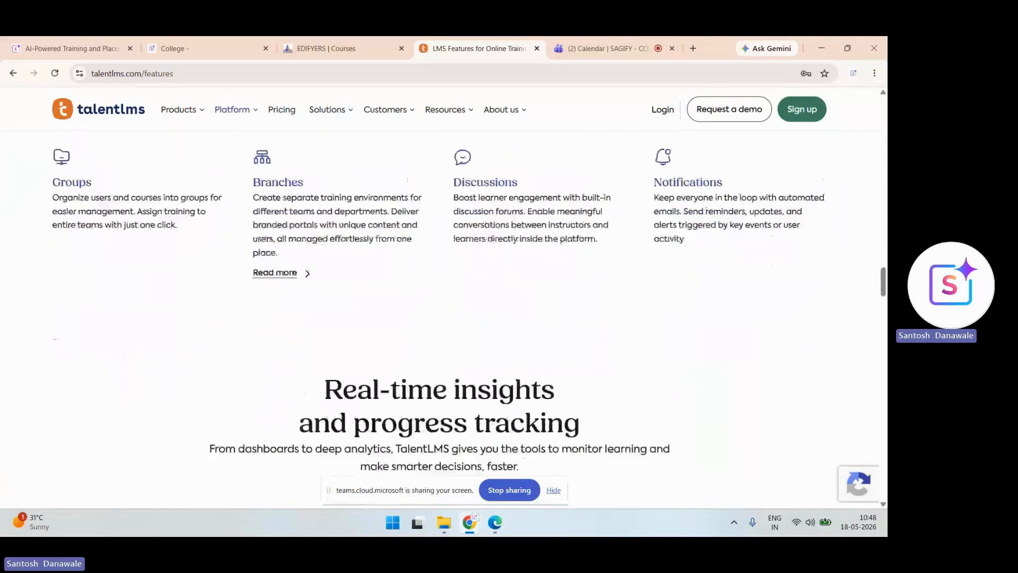
scroll(440, 318, down, 6)
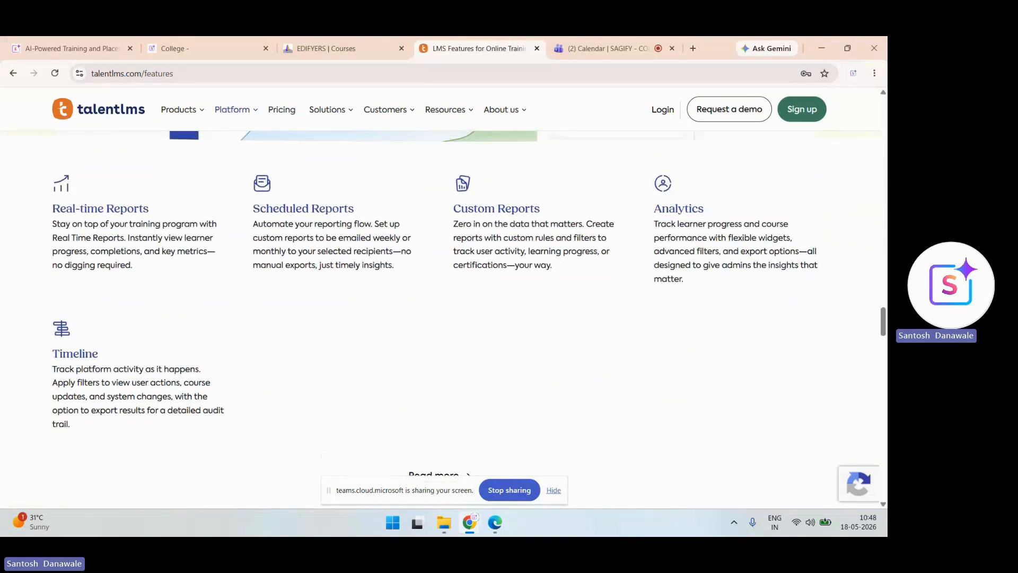
scroll(440, 318, down, 5)
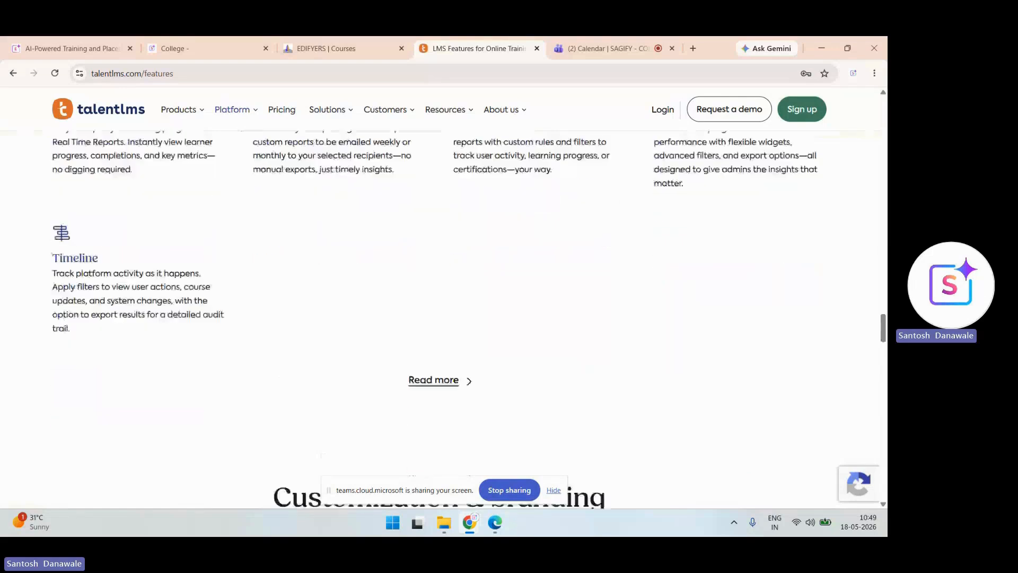
scroll(440, 318, up, 2)
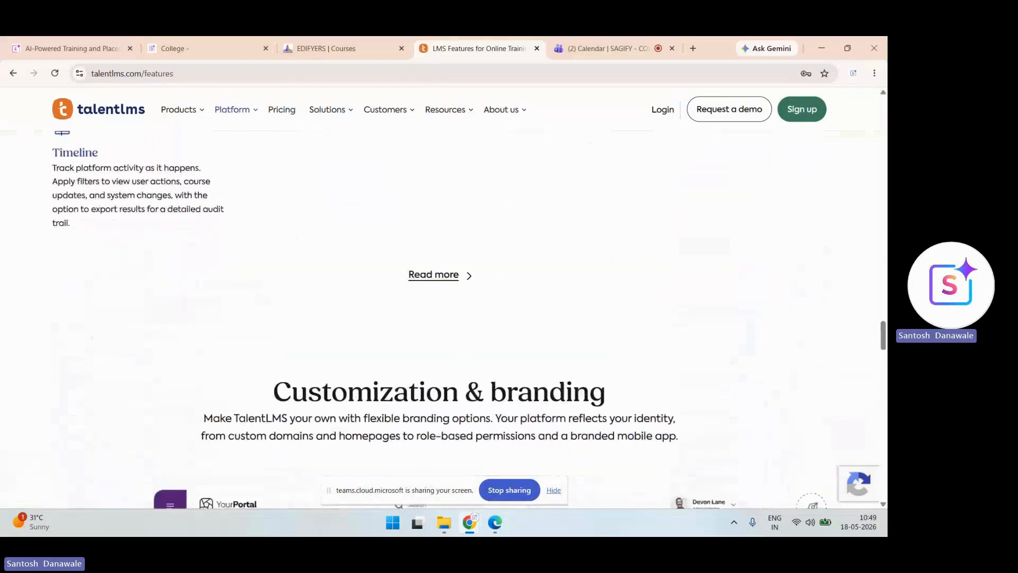
scroll(440, 319, down, 9)
scroll(440, 318, up, 5)
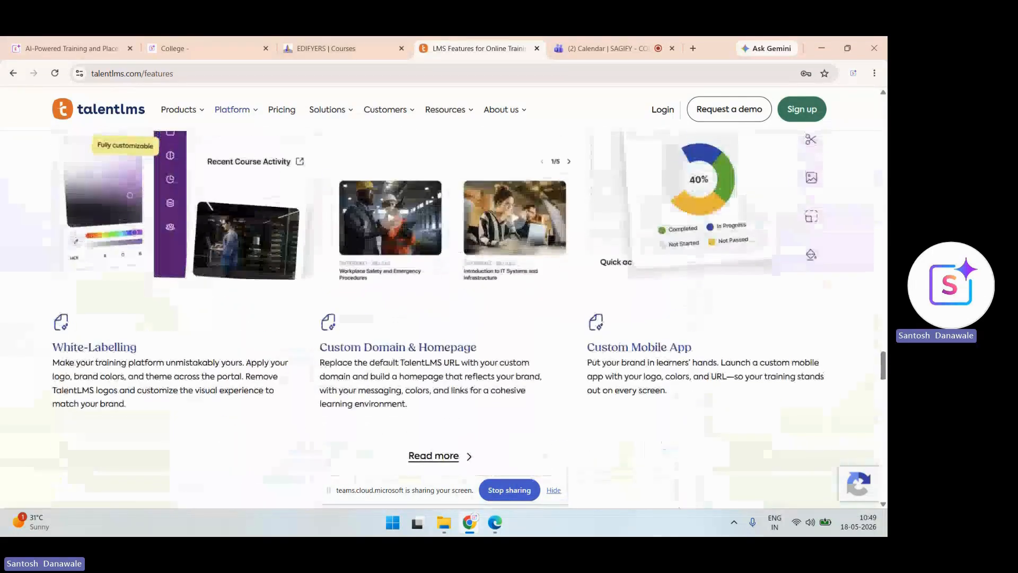
scroll(440, 318, down, 1)
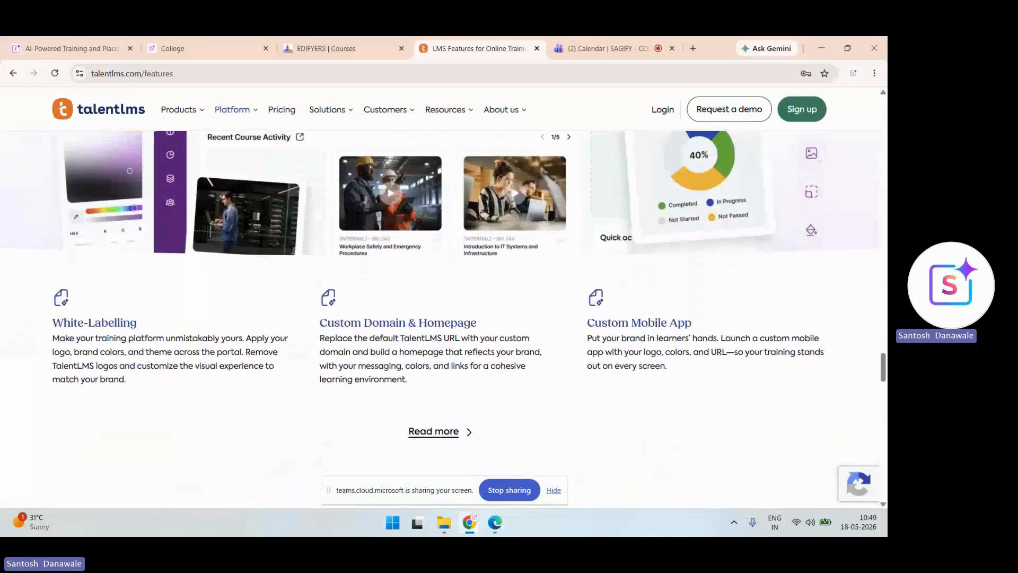
scroll(440, 318, down, 5)
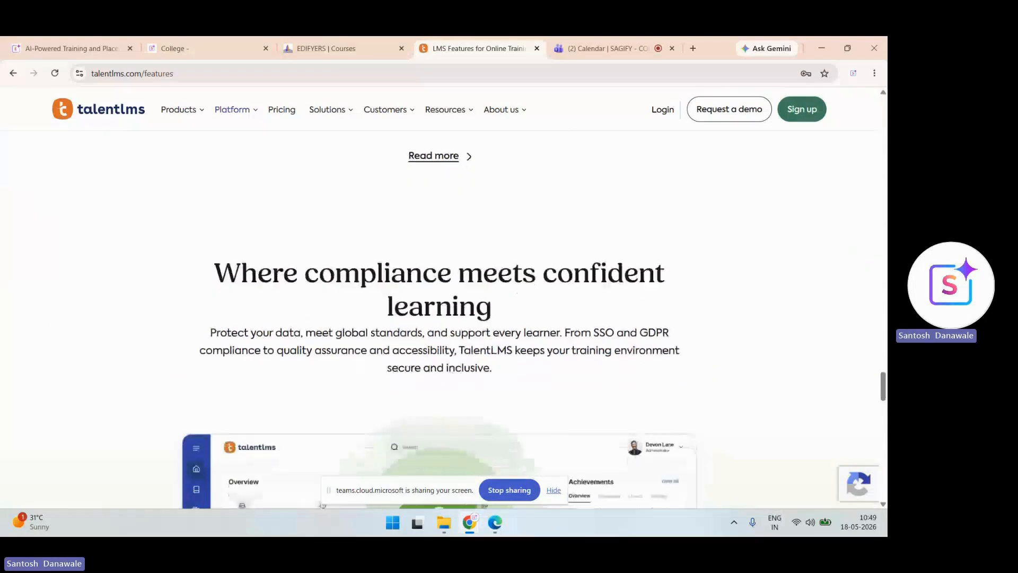
scroll(440, 318, down, 8)
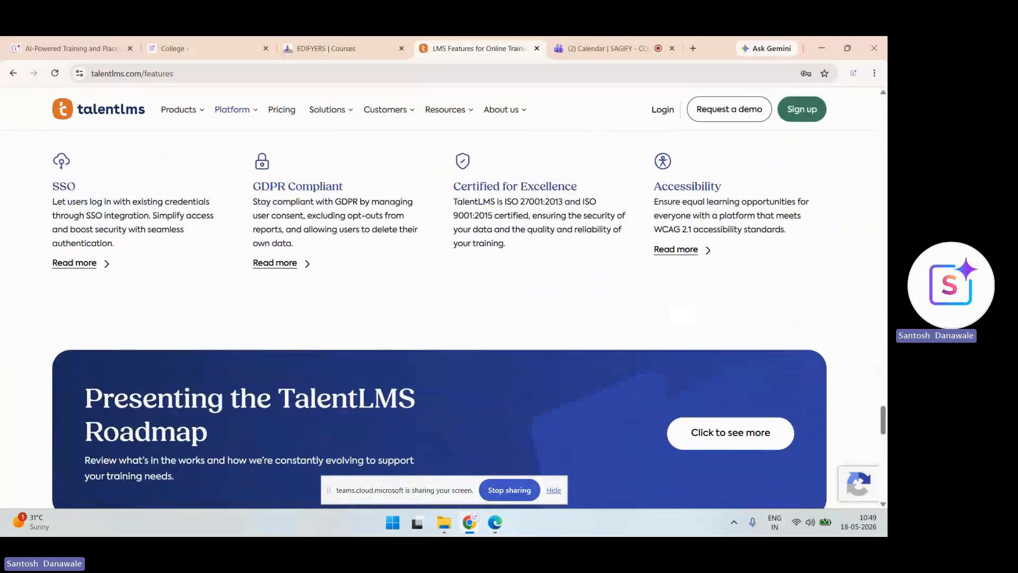
scroll(440, 318, down, 4)
scroll(440, 319, up, 4)
scroll(440, 318, down, 1)
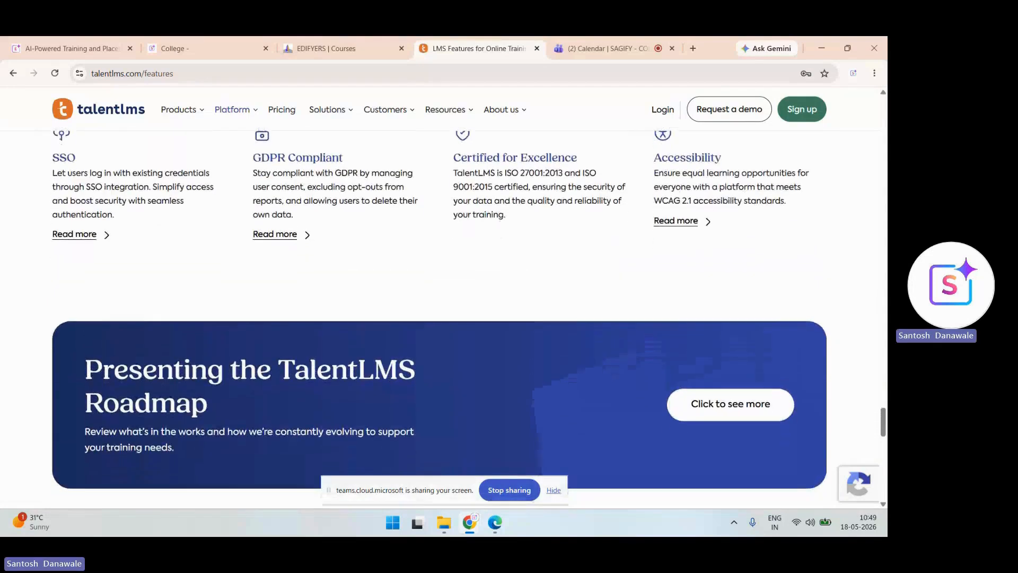
scroll(441, 318, up, 1)
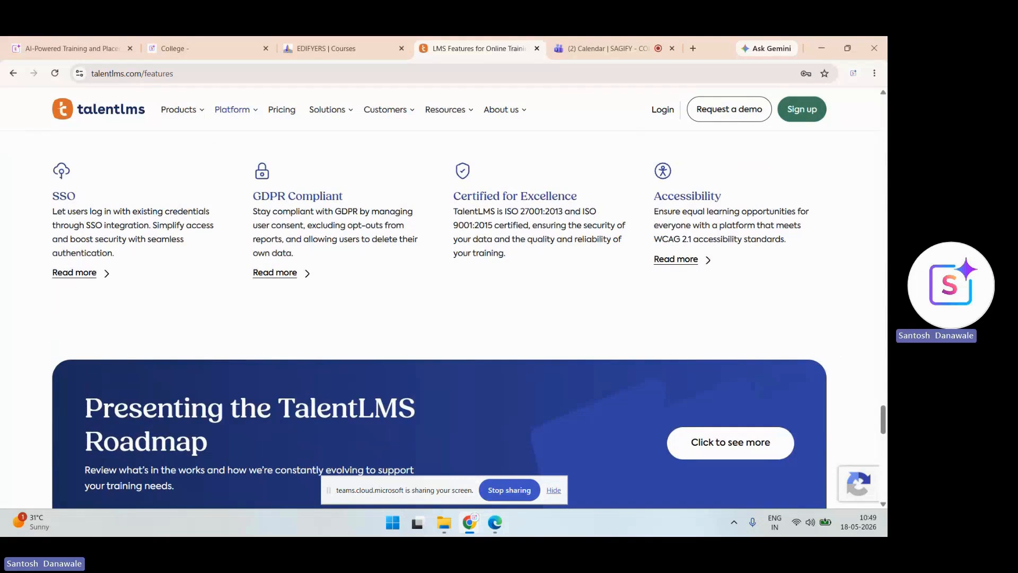
scroll(440, 318, down, 10)
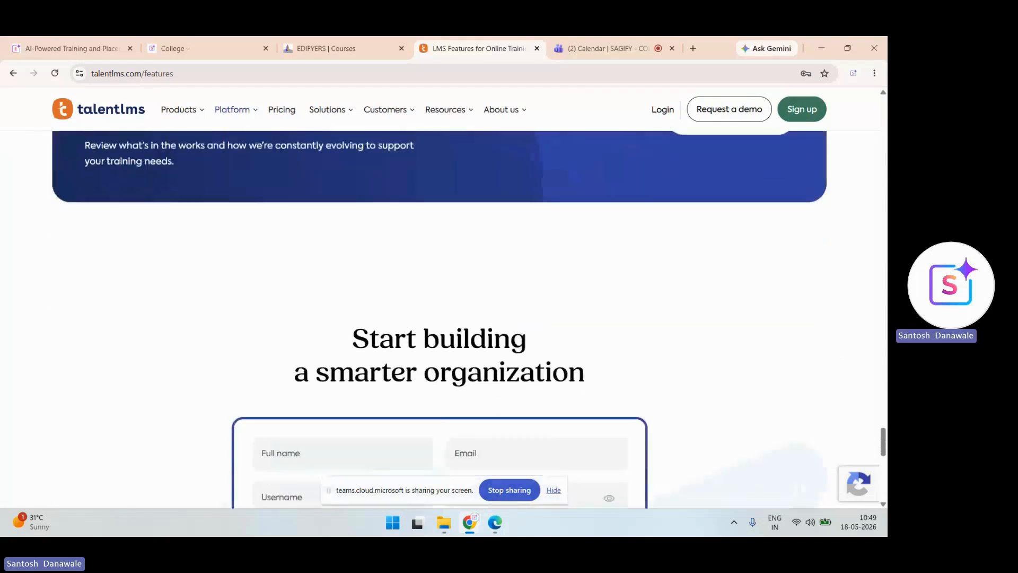
scroll(440, 318, up, 15)
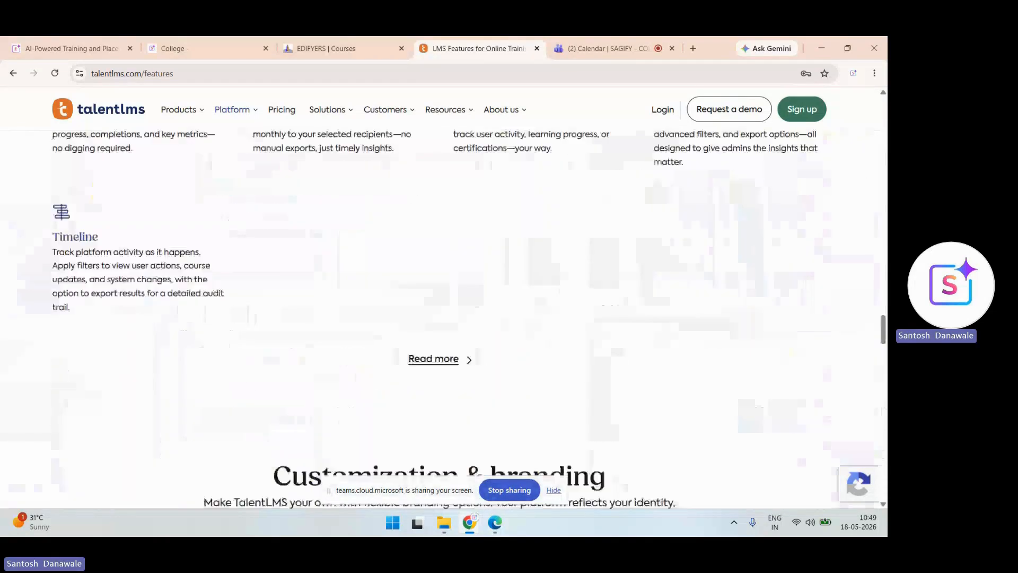
scroll(440, 318, up, 7)
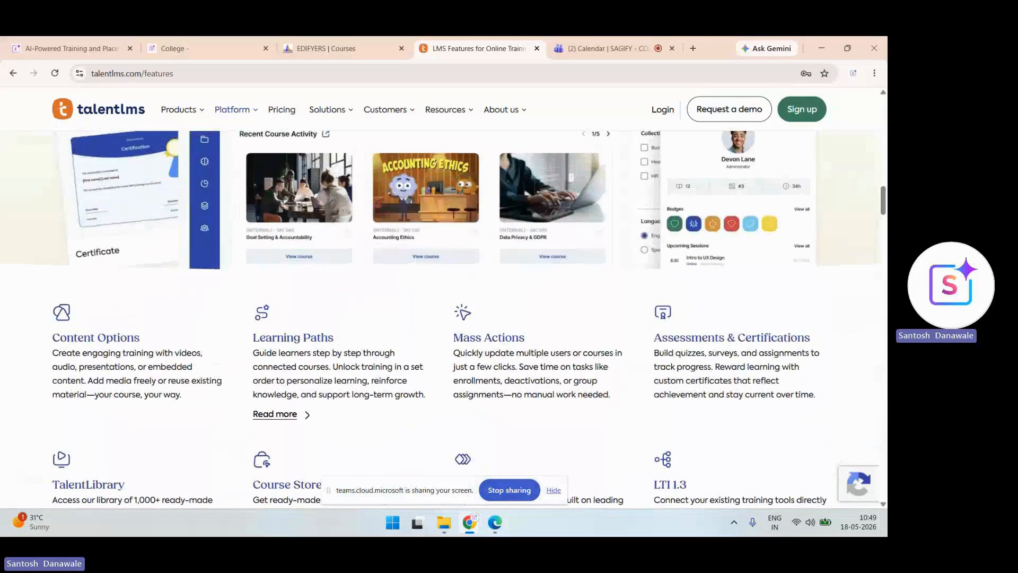
scroll(440, 318, up, 15)
key(F5)
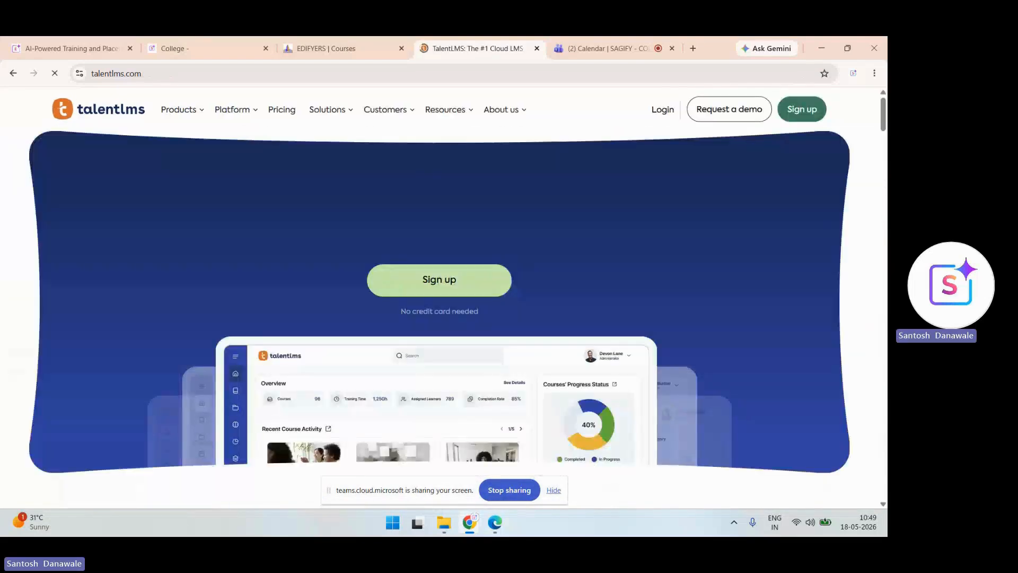
- Start a free-account signup and enter the full name, email address and password
click(440, 280)
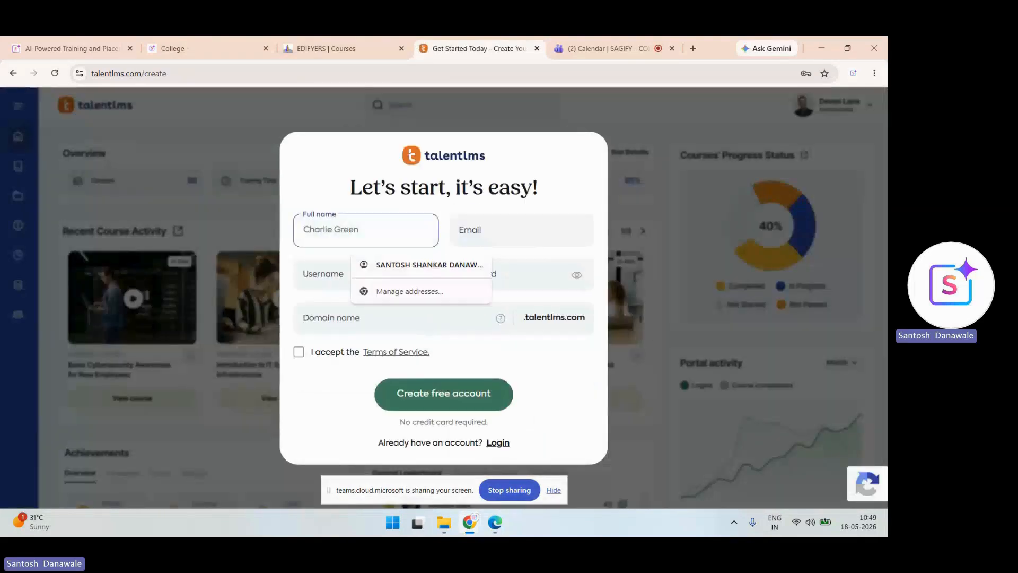
text(demo)
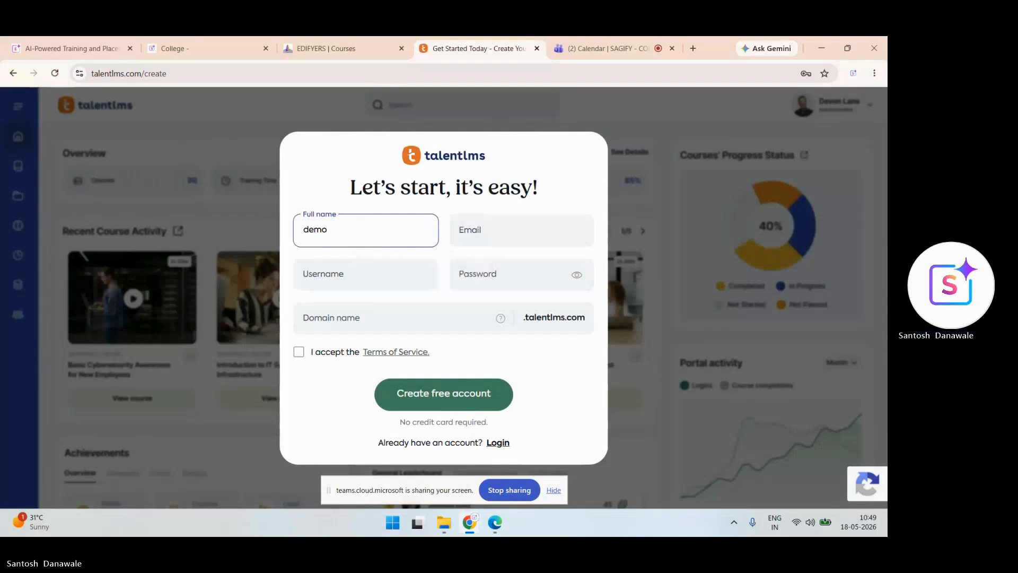
text( demo)
key(Tab)
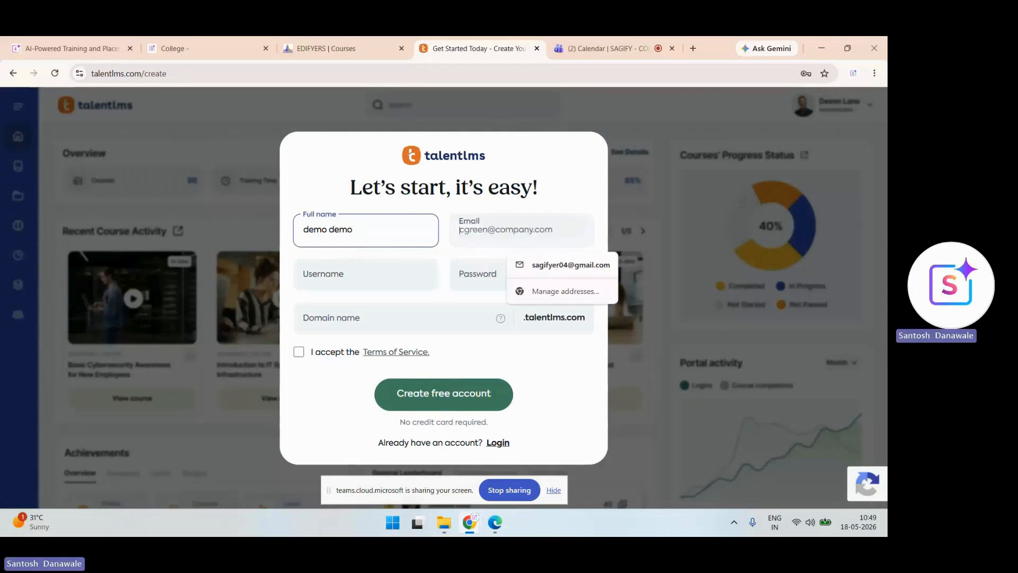
text(demo@)
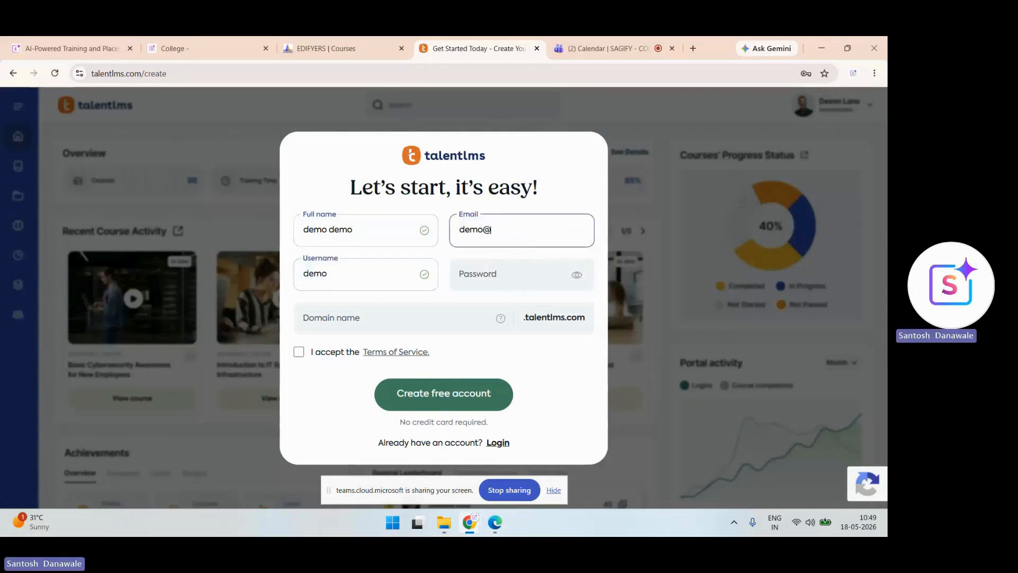
text(gmail.com)
click(327, 274)
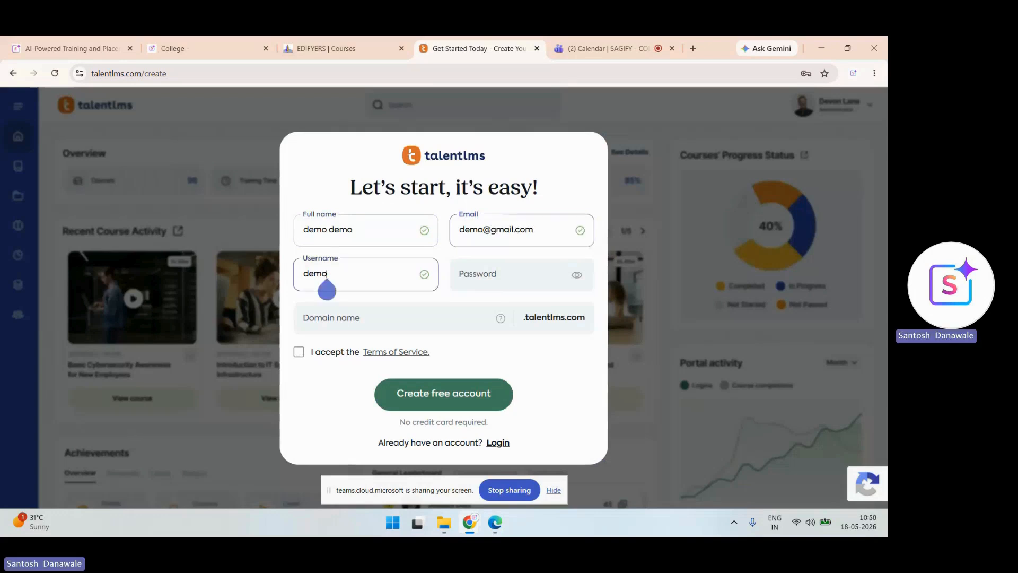
click(509, 274)
text(•••••••)
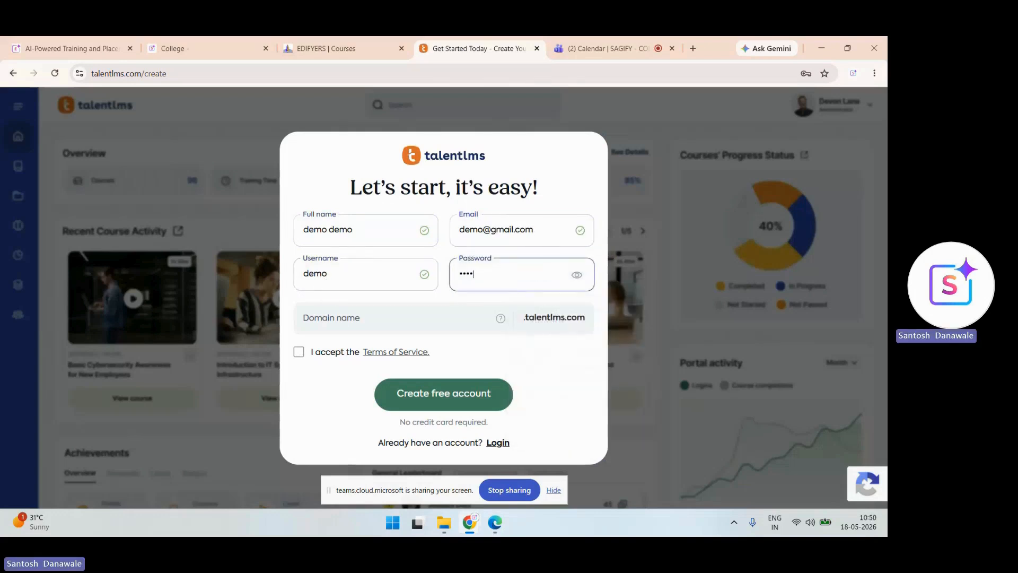
click(576, 275)
- Set the domain name to college1, accept the Terms of Service and submit the form
click(382, 318)
text(demo)
click(299, 353)
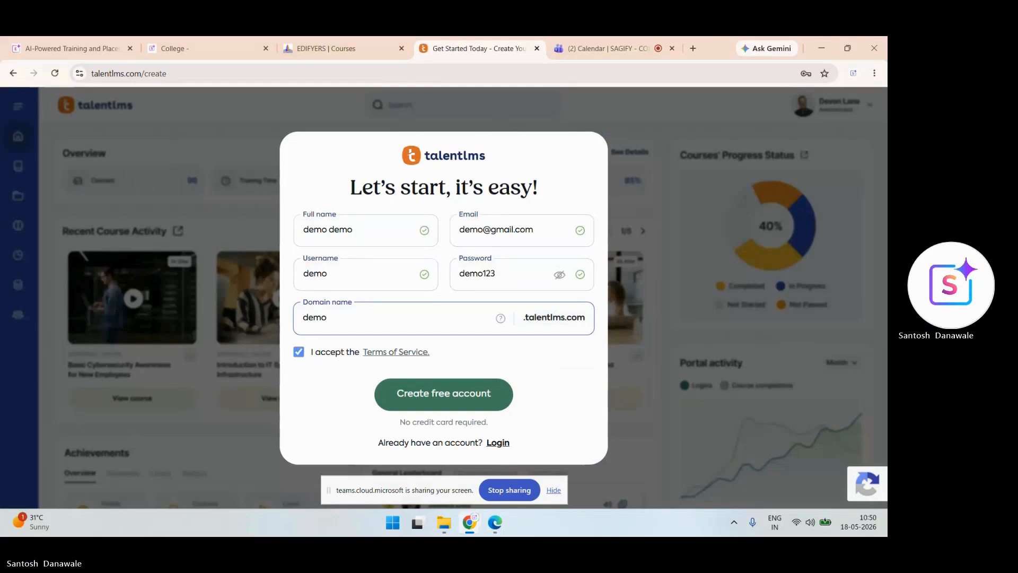
click(322, 311)
text(1)
click(444, 394)
click(334, 311)
key(BackSpace)
key(BackSpace)
key(BackSpace)
key(BackSpace)
key(BackSpace)
text(college)
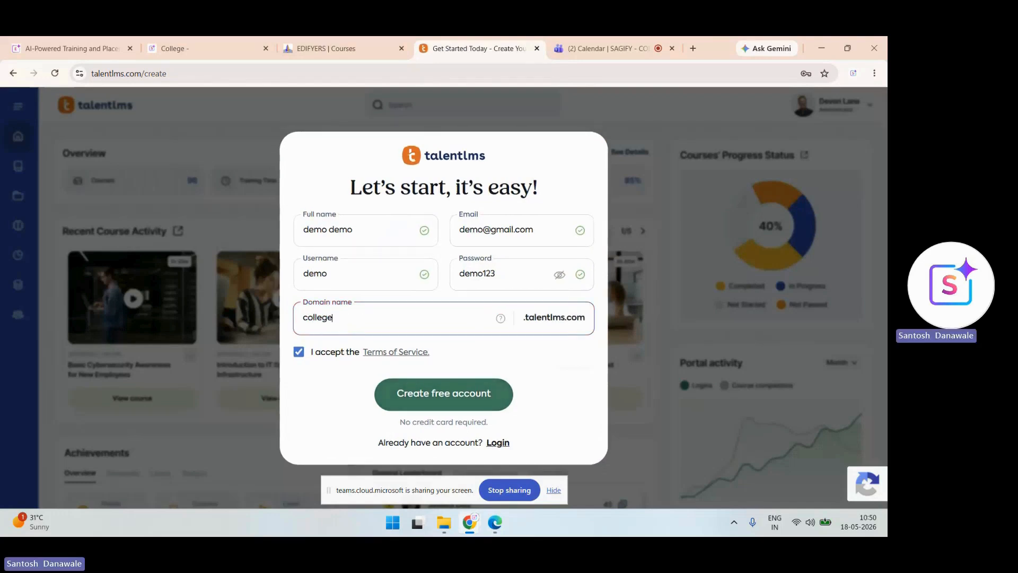
click(332, 320)
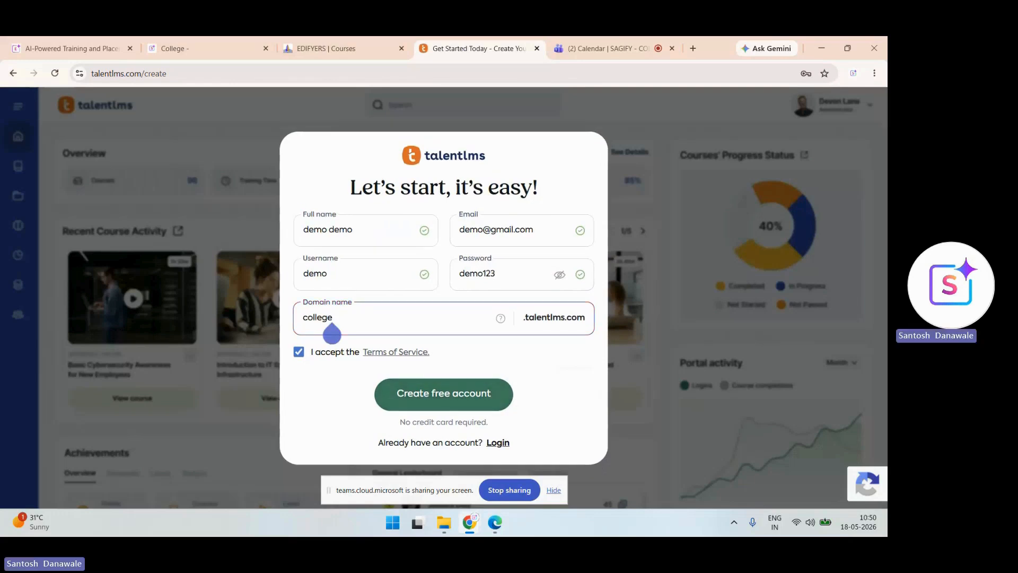
text(1)
click(443, 394)
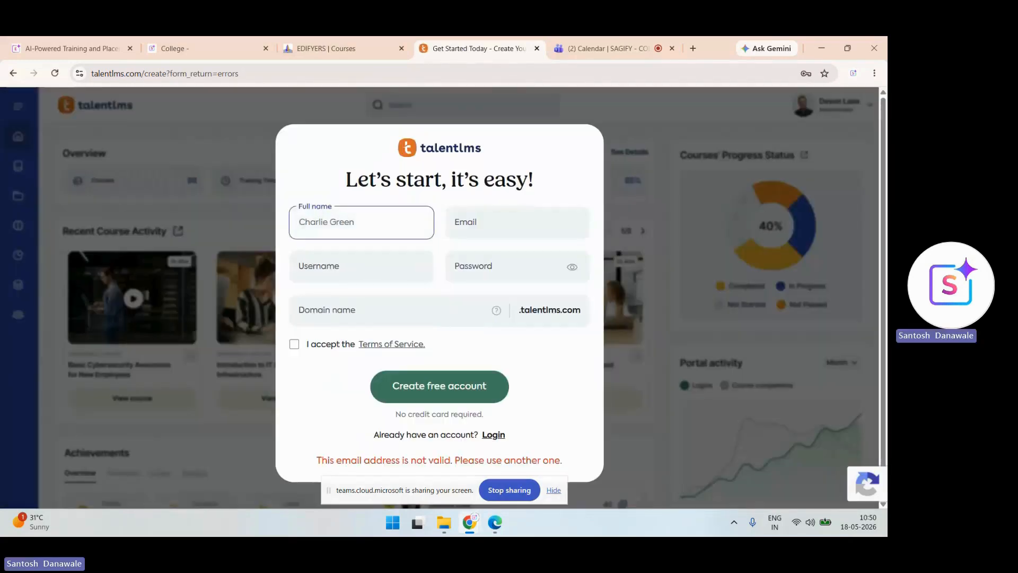
- Re-enter the full name, a different email address and the password
click(362, 223)
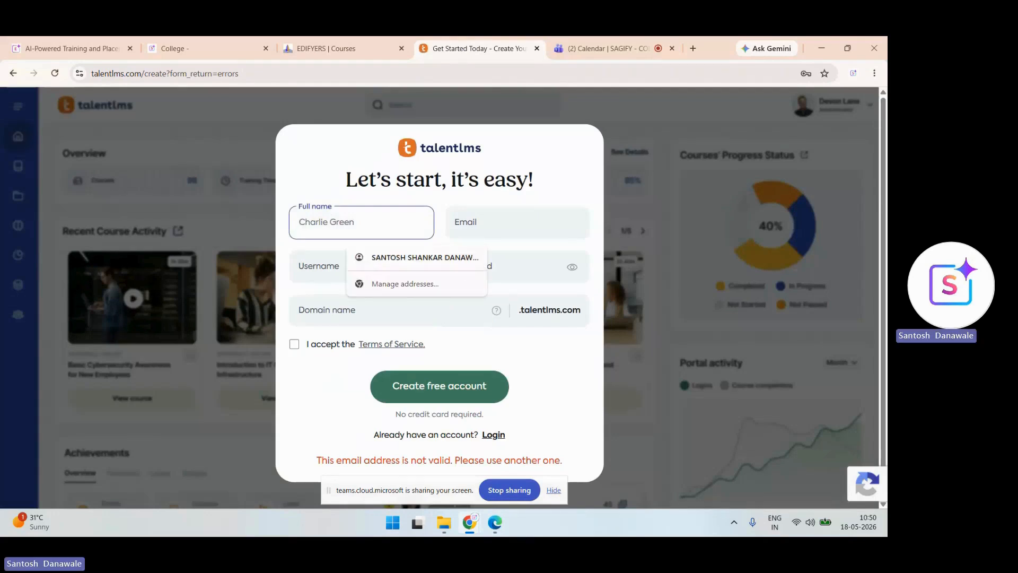
text(demo d)
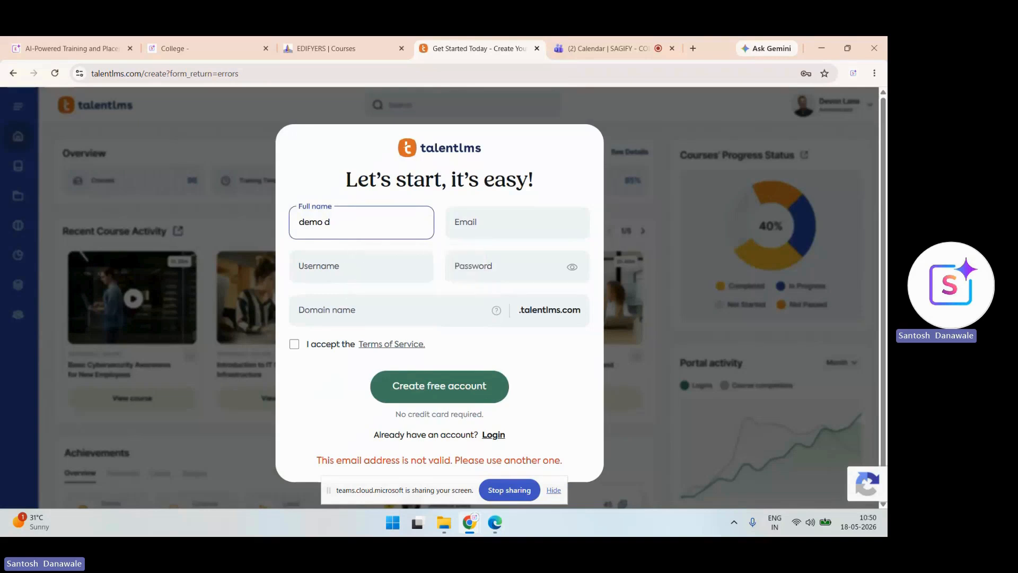
click(517, 223)
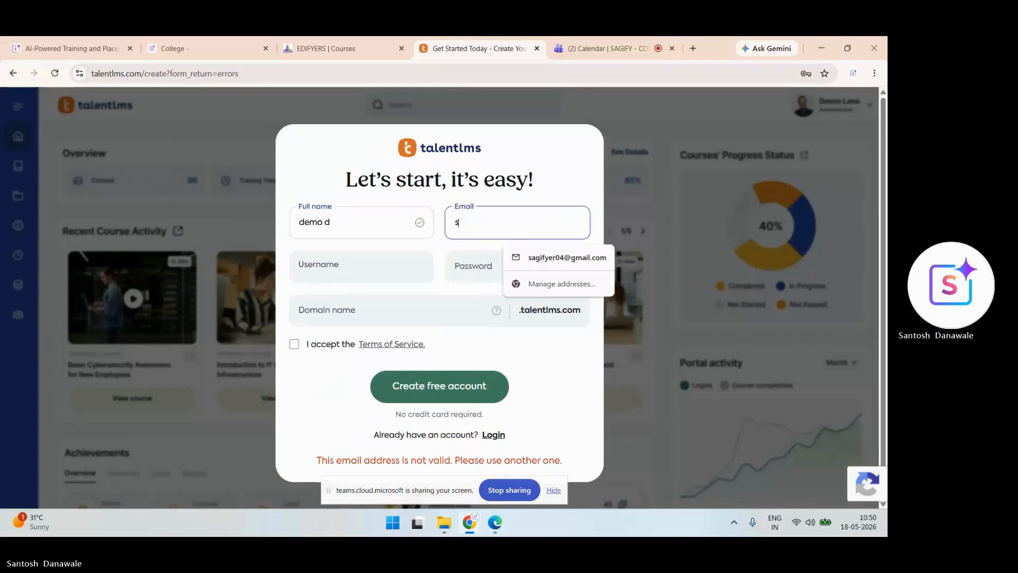
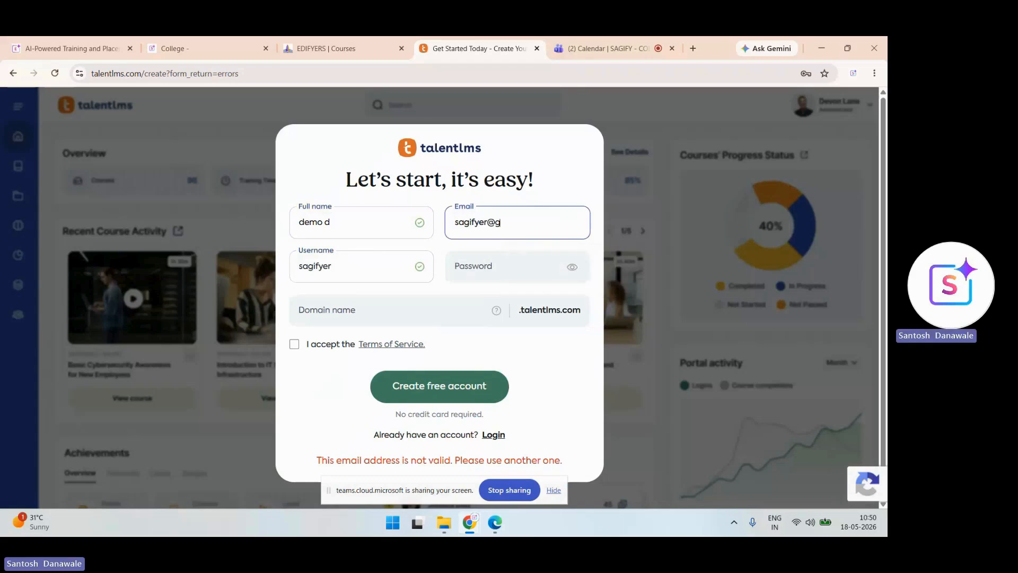
click(331, 268)
click(504, 267)
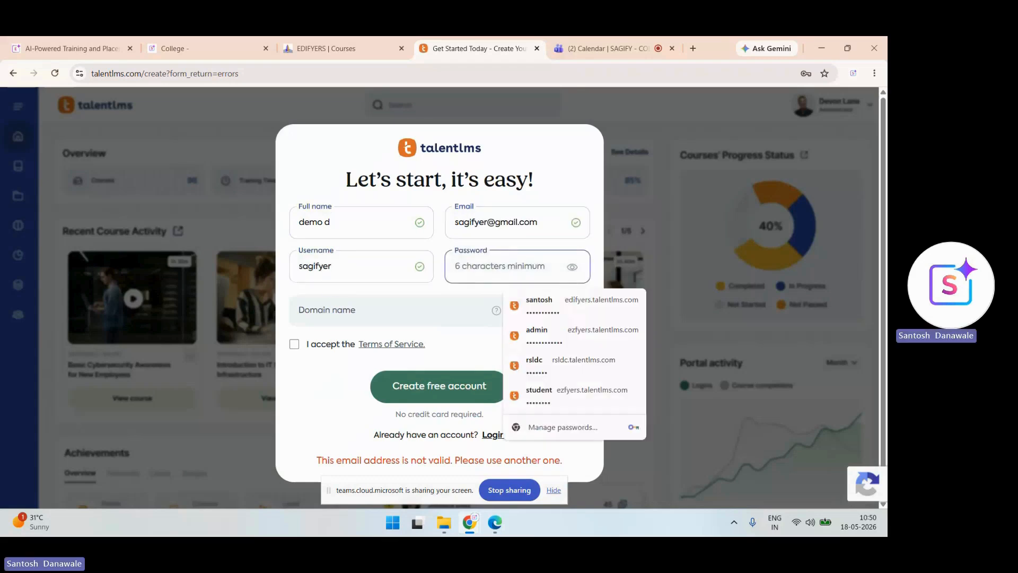
text(•••••)
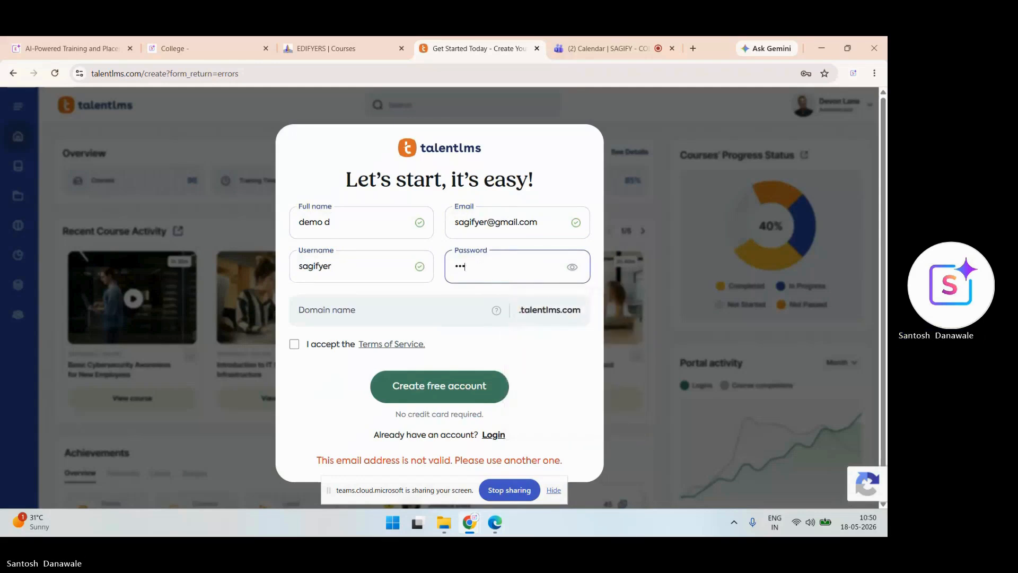
text(••)
- Enter domain college1, accept the terms and create the free account
click(393, 311)
text(college)
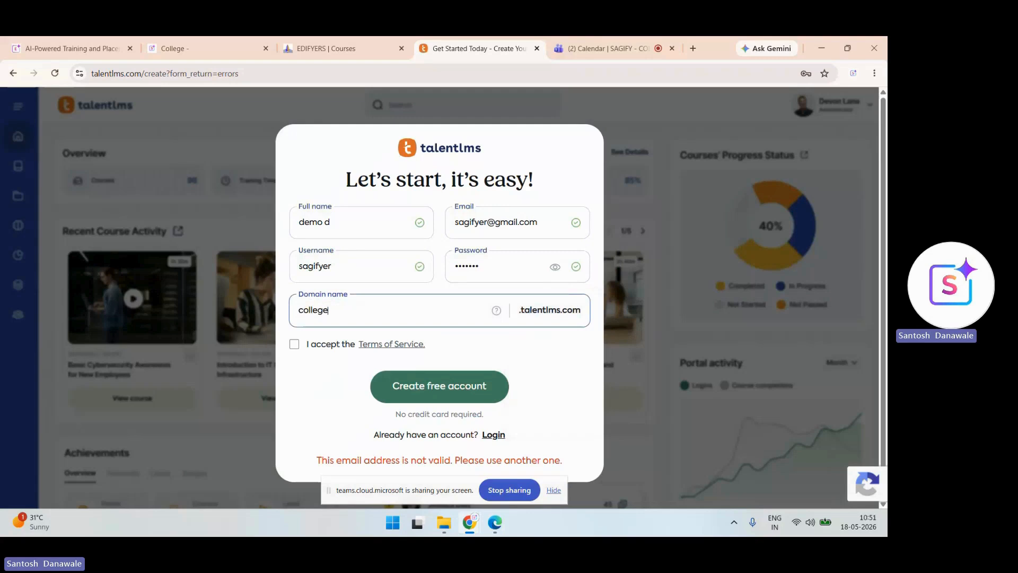
text(1)
click(294, 344)
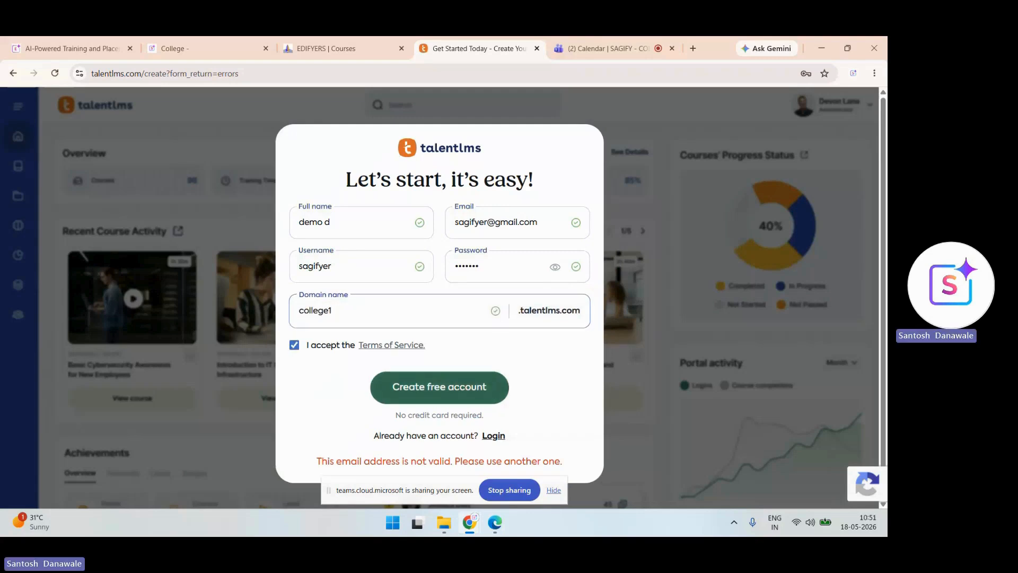
click(439, 386)
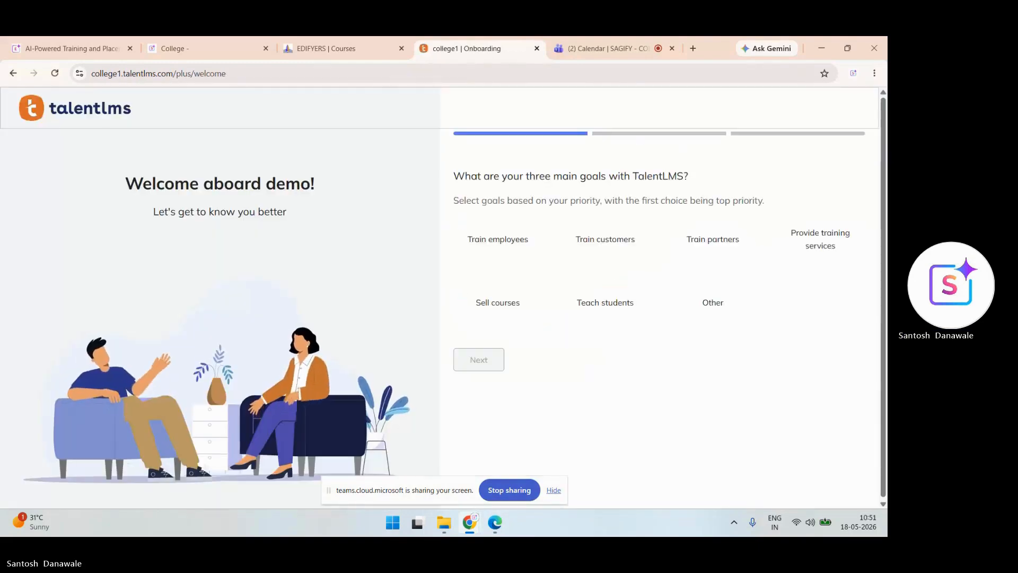
- Choose Sell courses and Teach students as goals and 501-1000 expected users
click(498, 302)
click(605, 302)
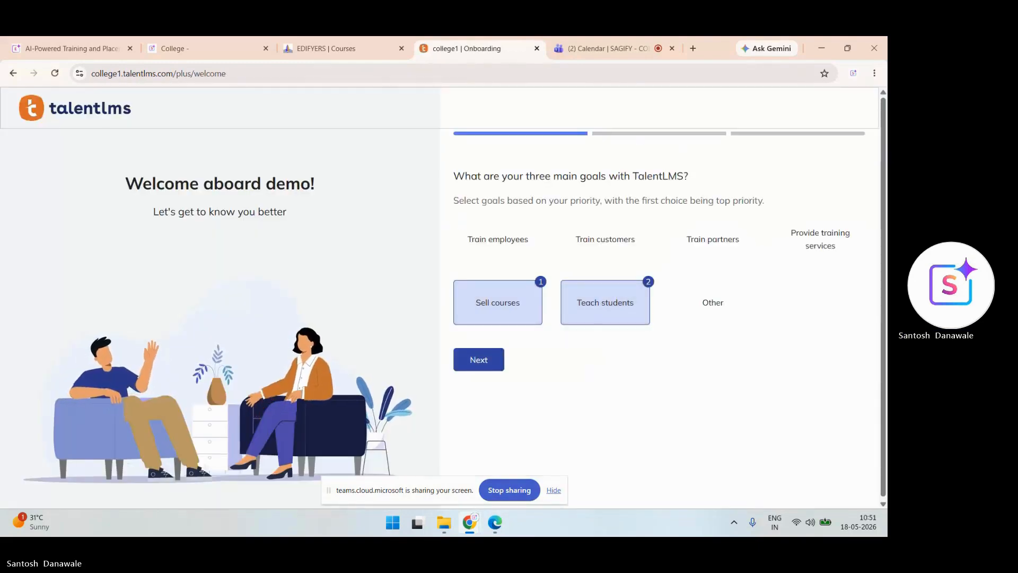
click(479, 360)
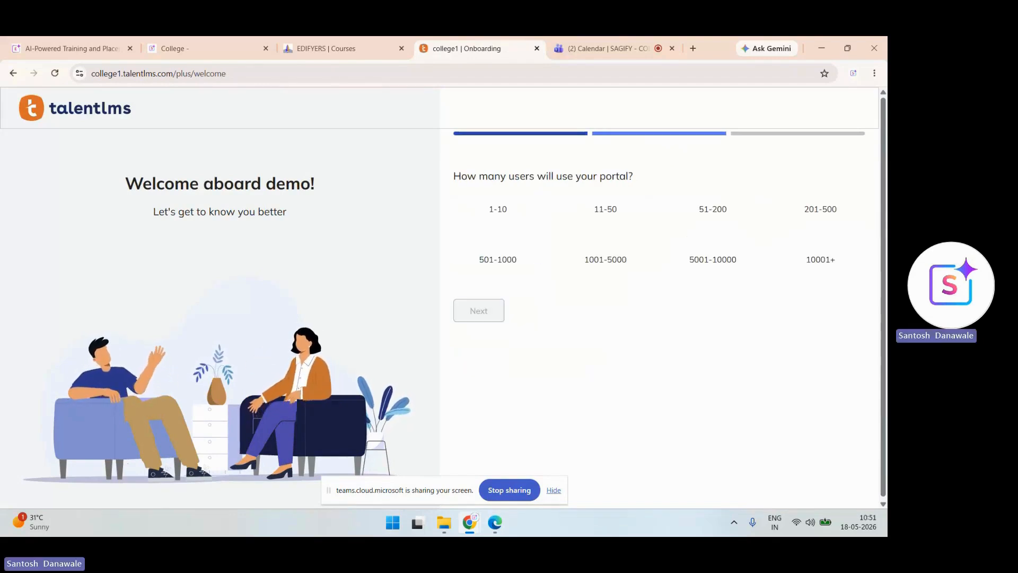
click(497, 260)
click(479, 311)
- Set industry to Education and department to Training & Development, enter the portal, dismiss the trial offer
click(549, 222)
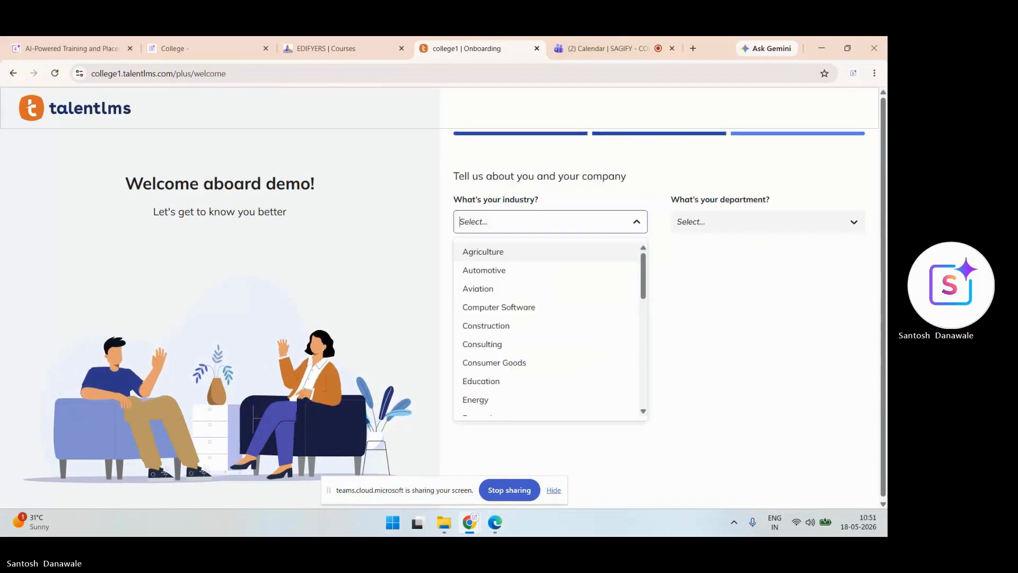
click(481, 381)
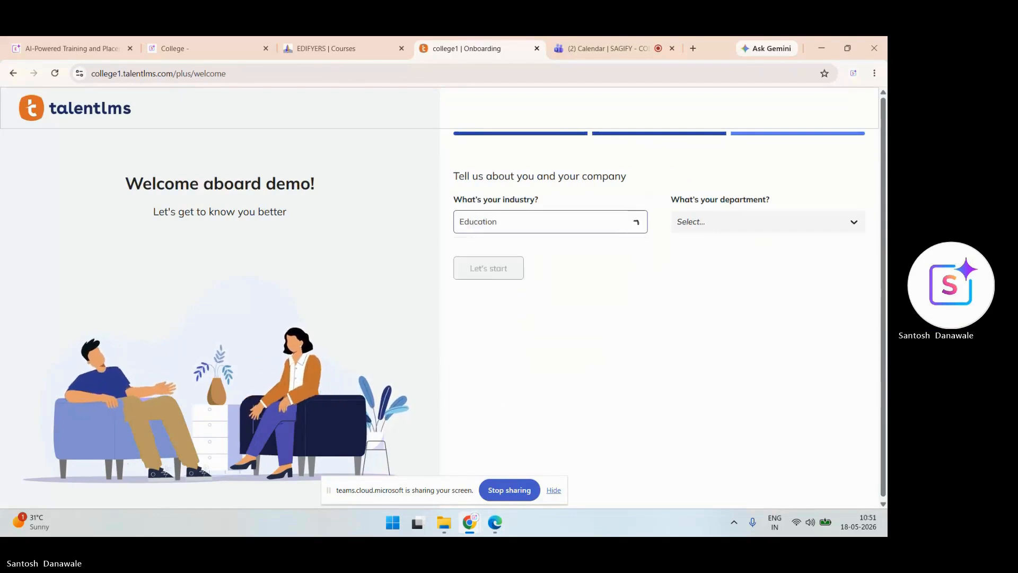
click(767, 221)
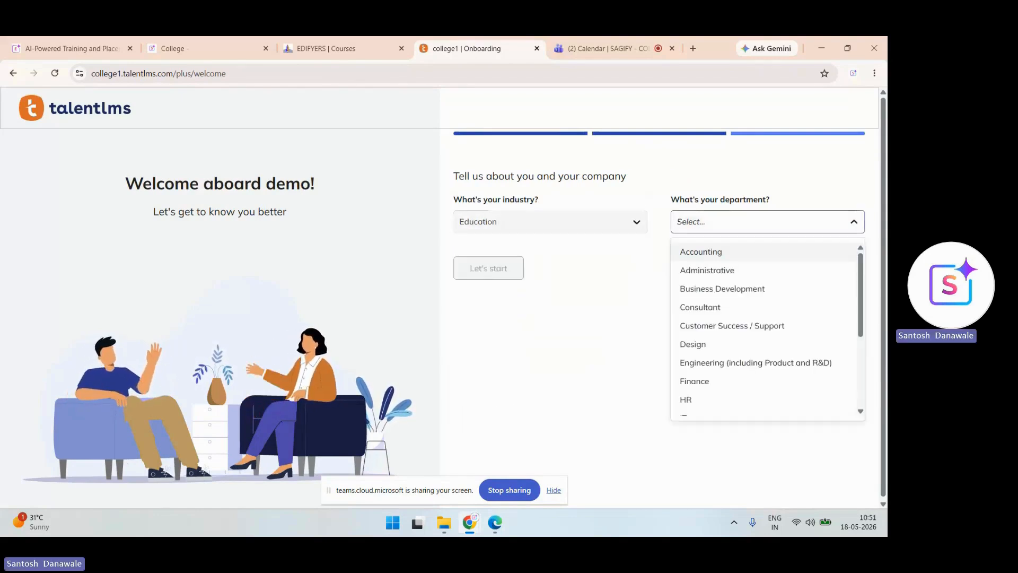
scroll(763, 328, down, 5)
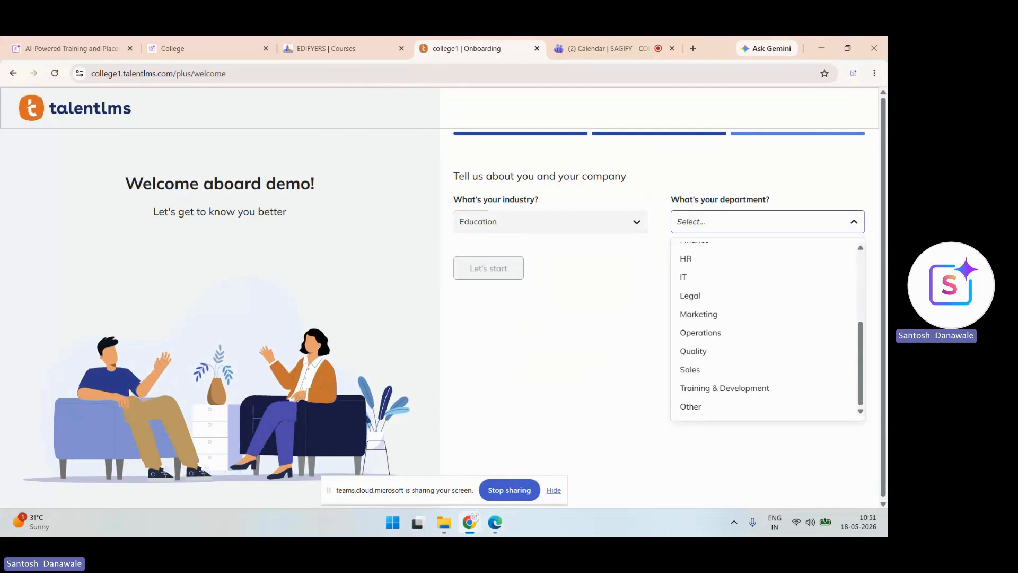
click(722, 387)
click(488, 268)
click(478, 286)
click(324, 465)
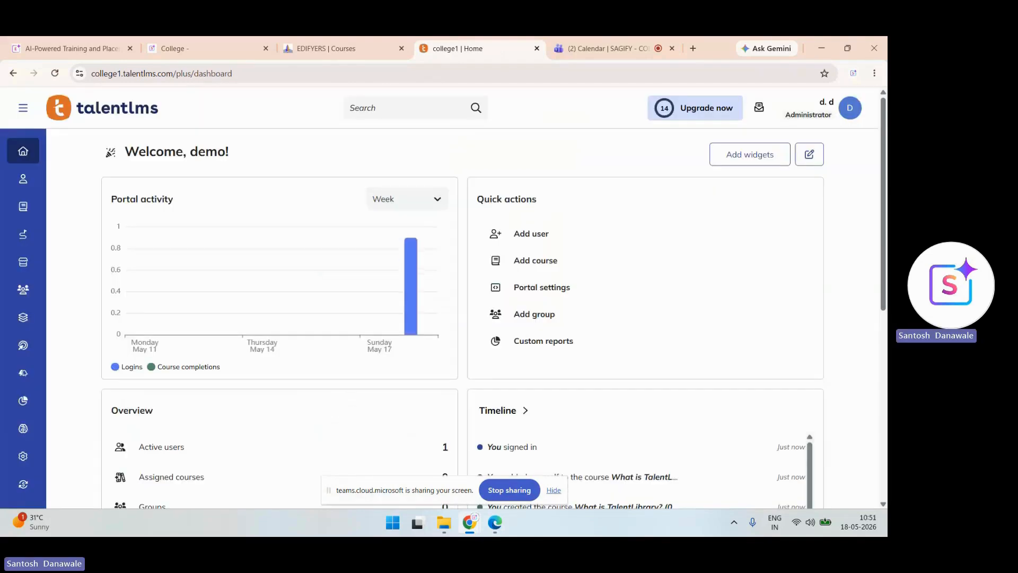
- Change the portal role from Administrator to Learner through the account menu
click(23, 108)
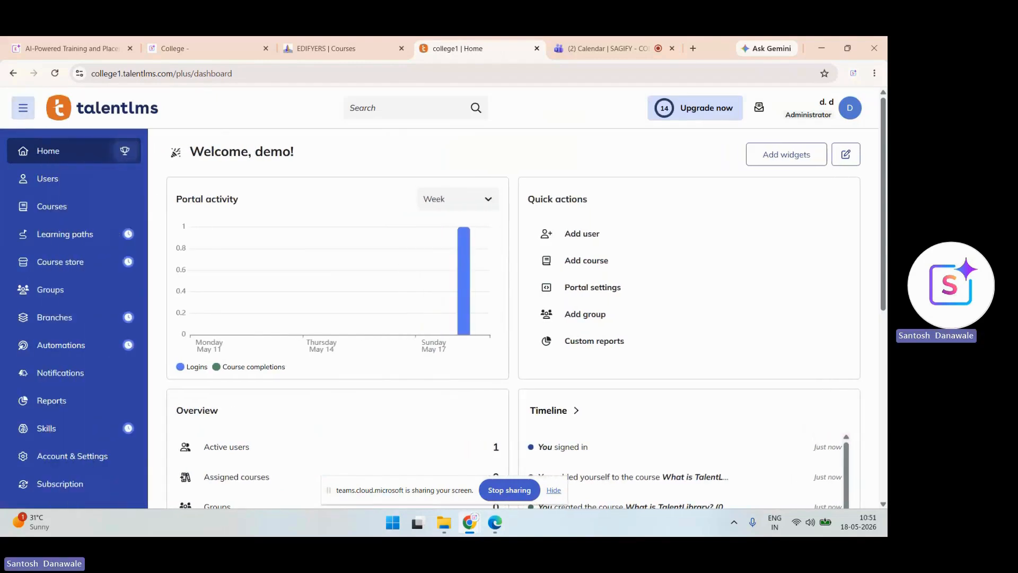
click(823, 108)
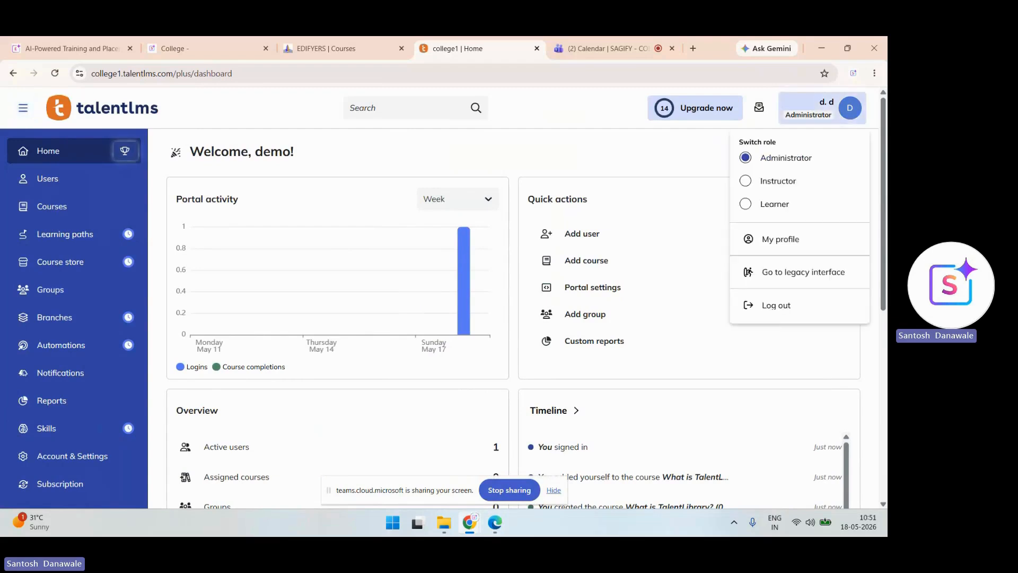
click(821, 105)
click(820, 105)
click(745, 204)
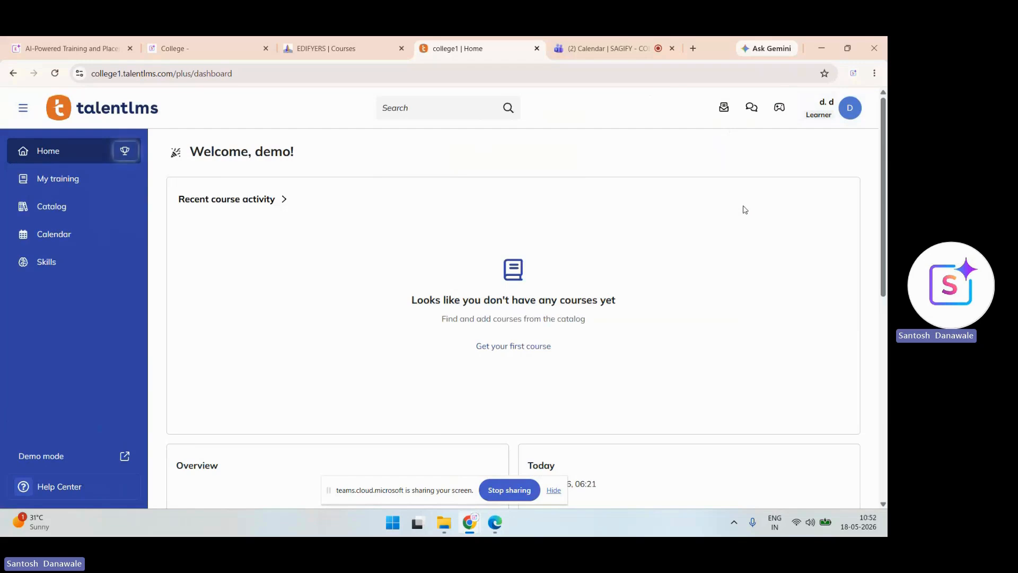
- Open My profile and scroll through basic info, sign-in credentials, timezone and language
click(832, 108)
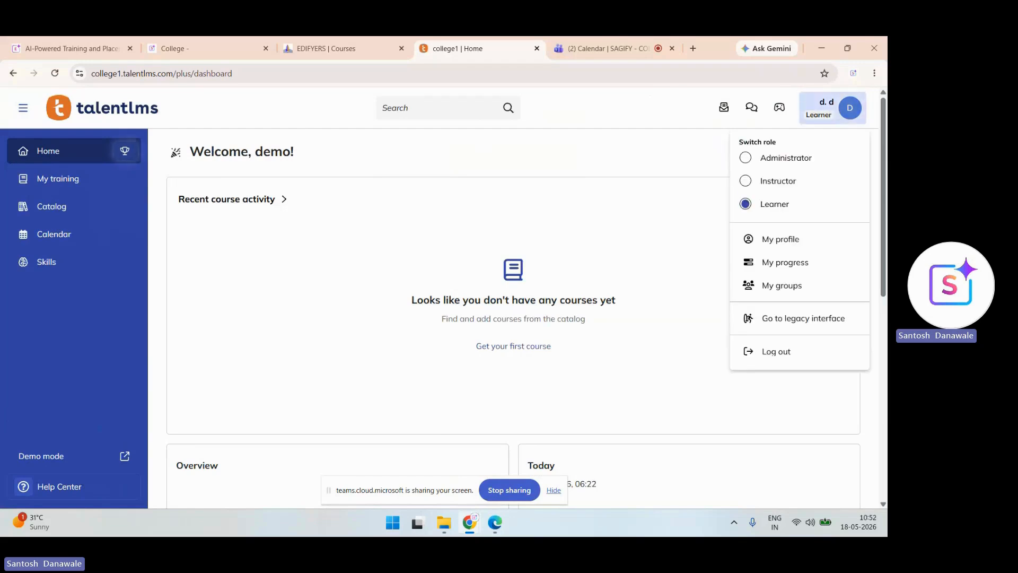
click(780, 240)
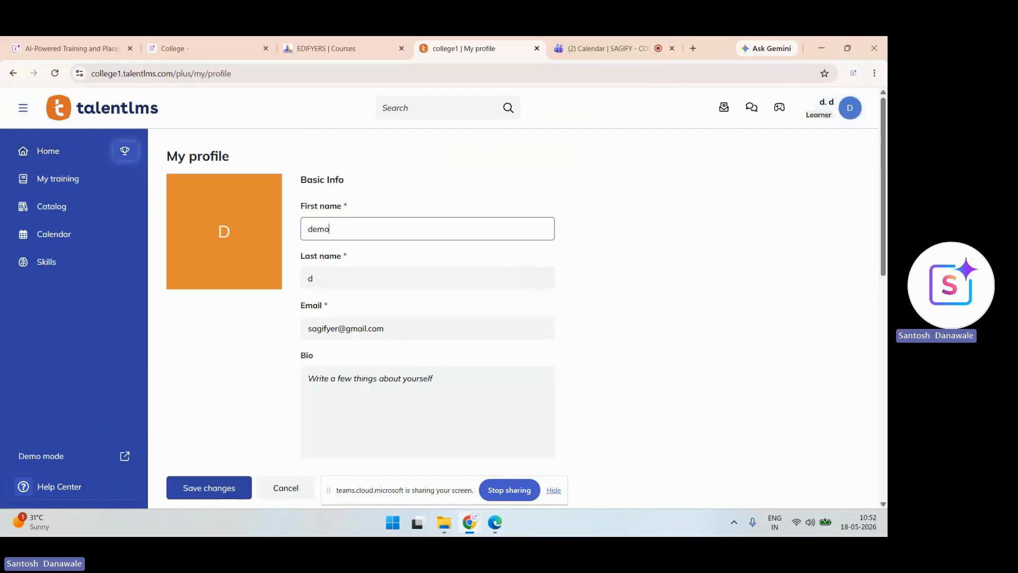
scroll(525, 297, down, 2)
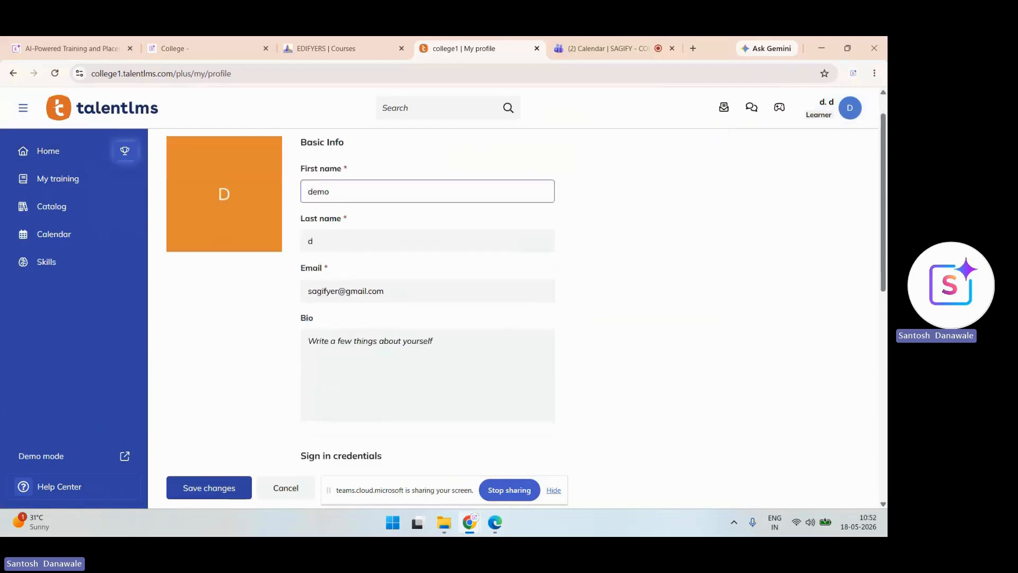
scroll(427, 297, down, 6)
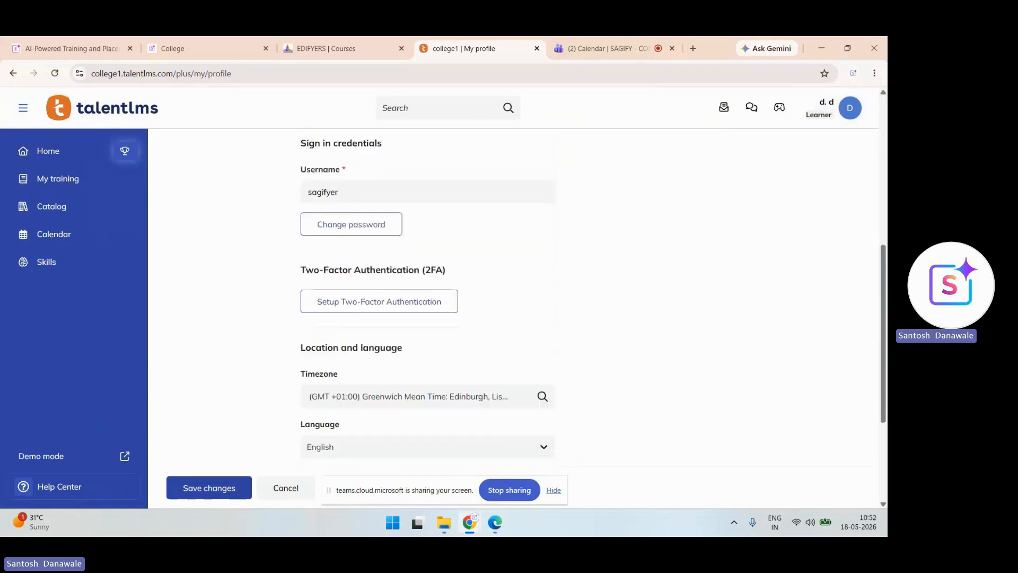
scroll(427, 297, down, 1)
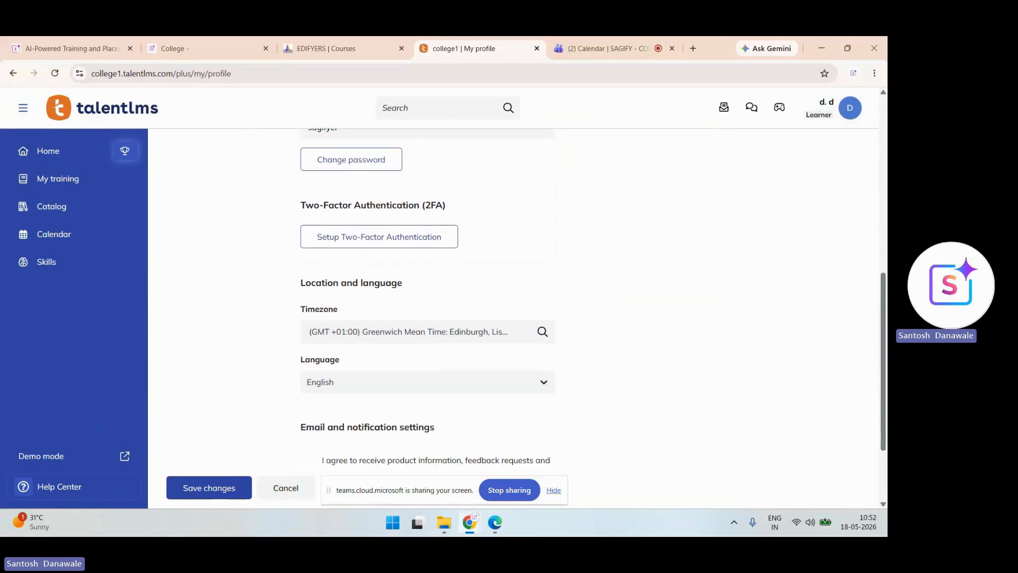
scroll(427, 297, down, 2)
scroll(426, 297, up, 9)
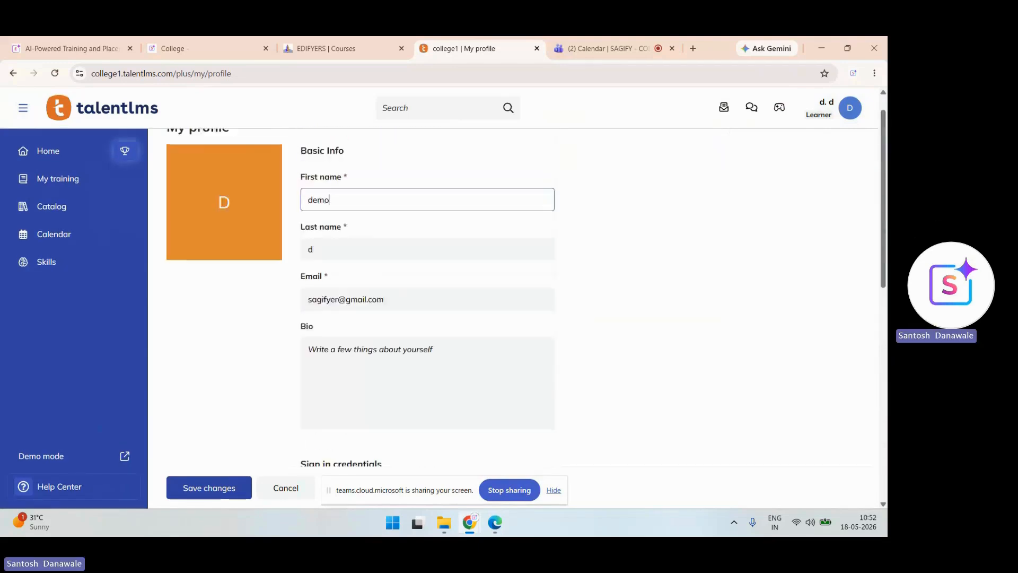
scroll(427, 297, up, 1)
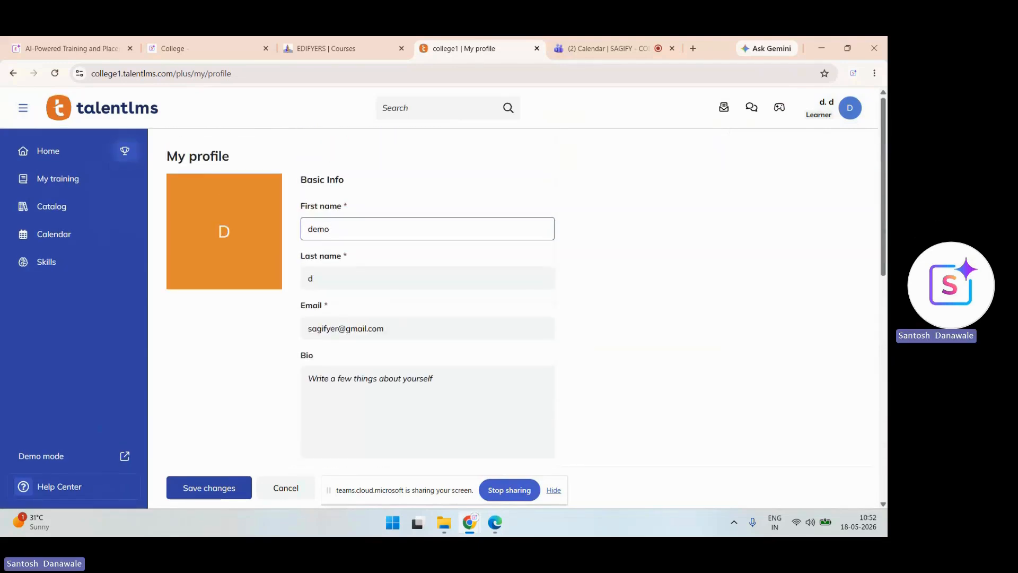
click(832, 108)
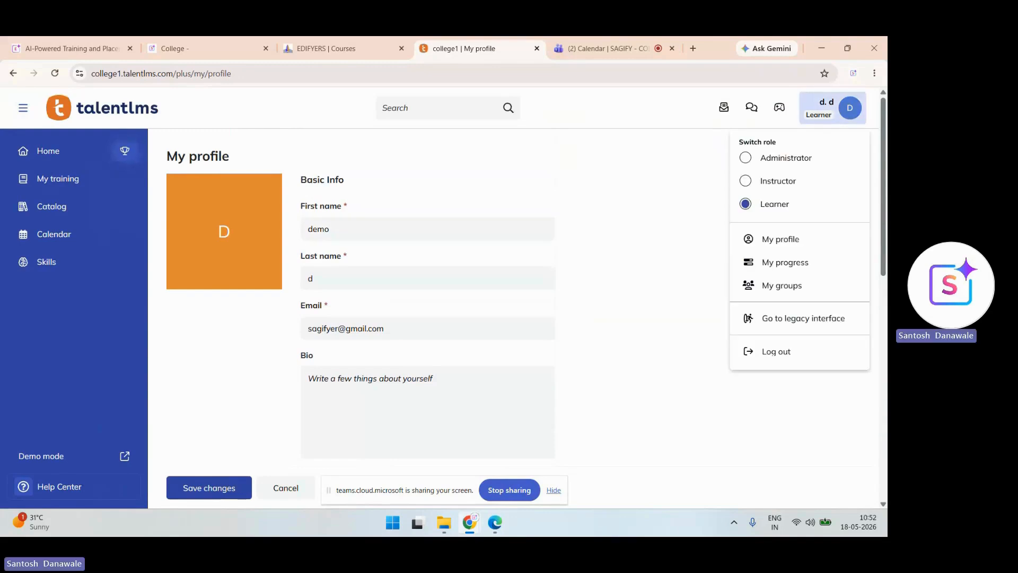
- Open My progress and view the Courses, Learning activities and Badges tabs
click(785, 262)
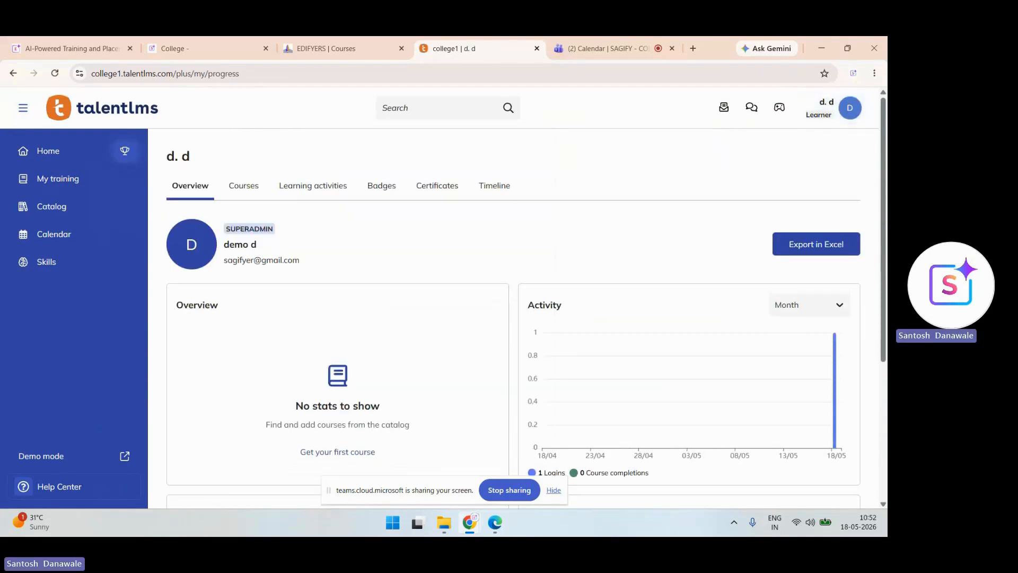
scroll(514, 318, down, 4)
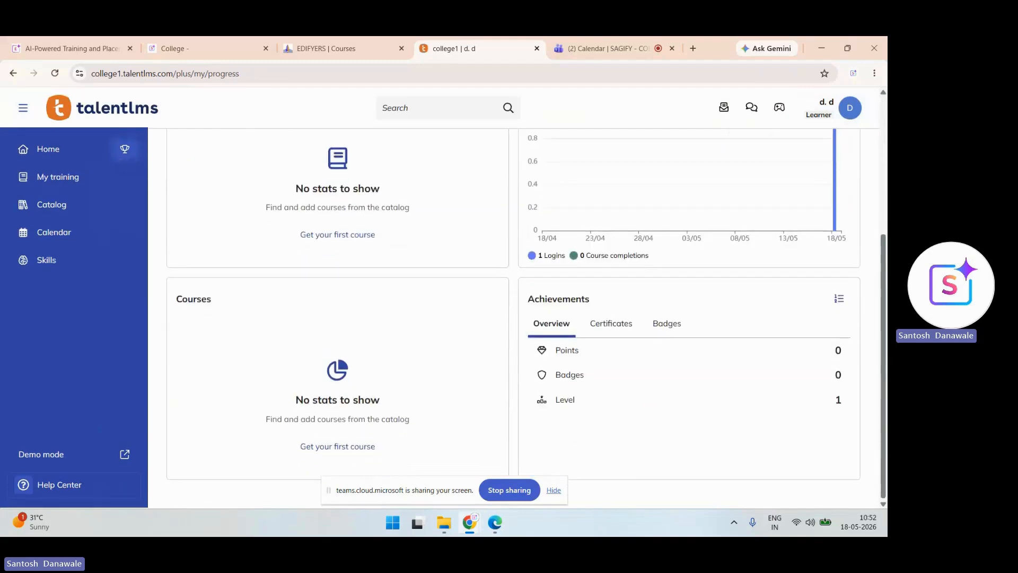
scroll(513, 319, up, 4)
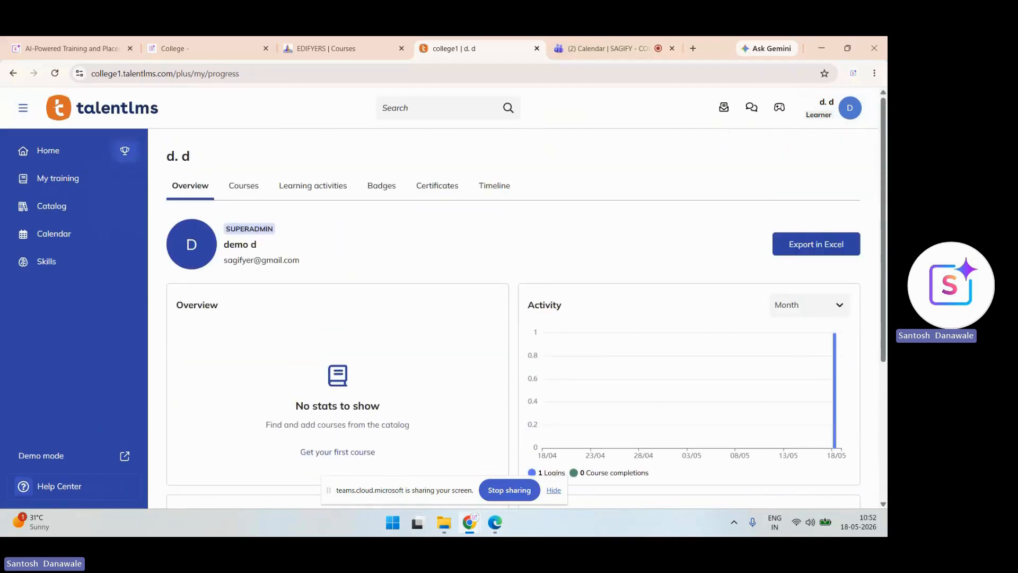
click(244, 186)
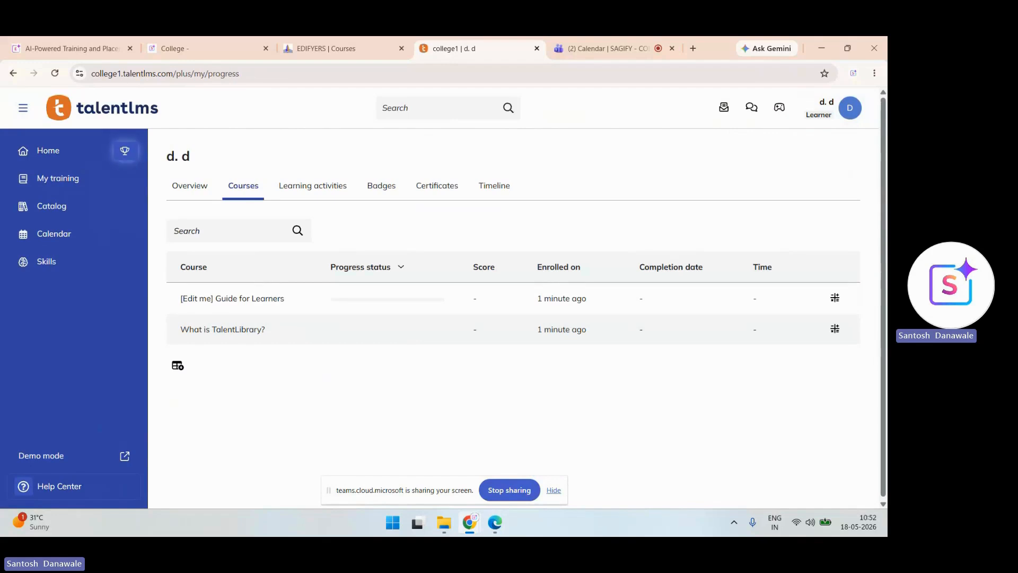
click(313, 186)
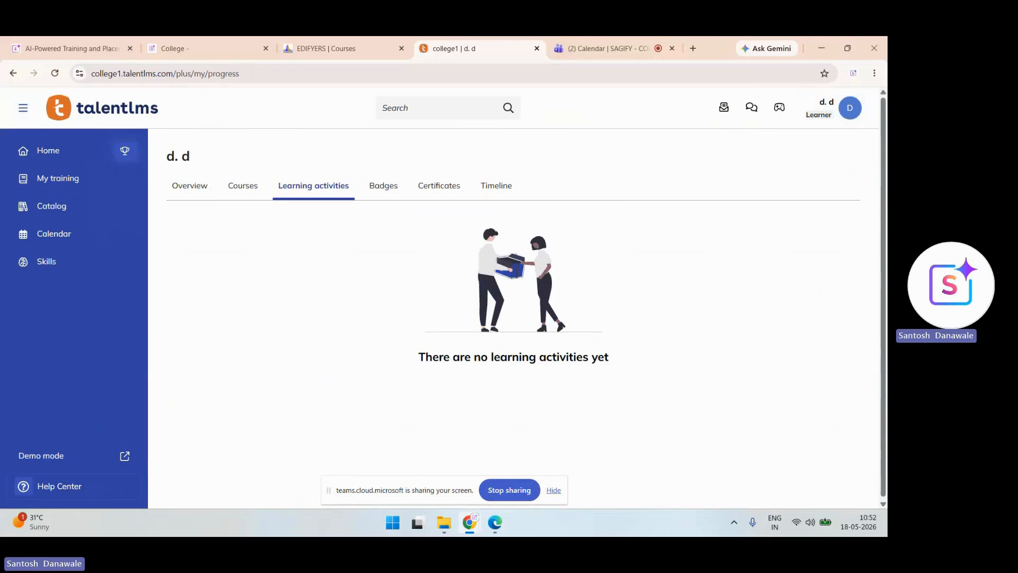
click(382, 186)
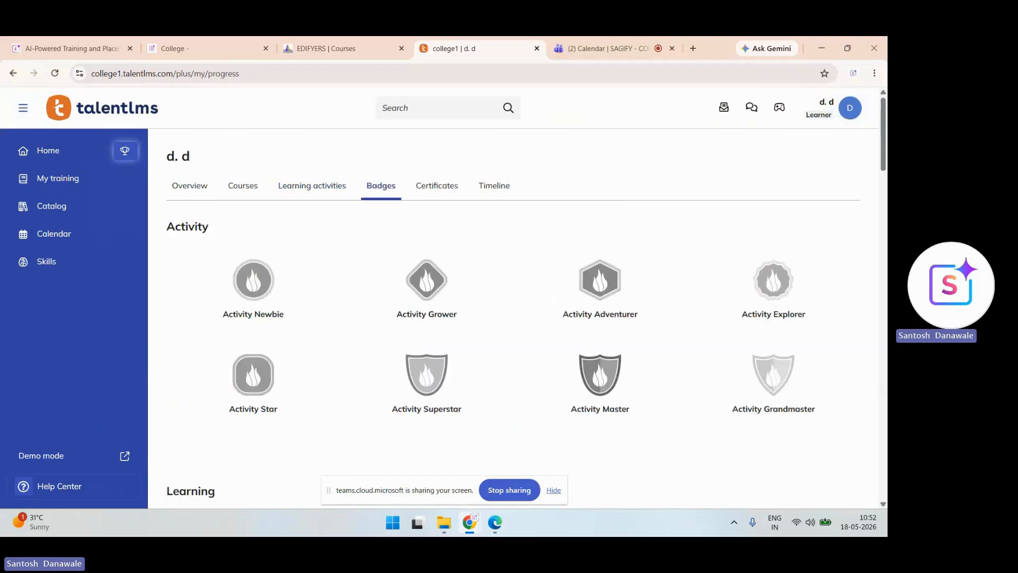
- Glance at the gamification summary, then review the Certificates and Timeline tabs
click(780, 108)
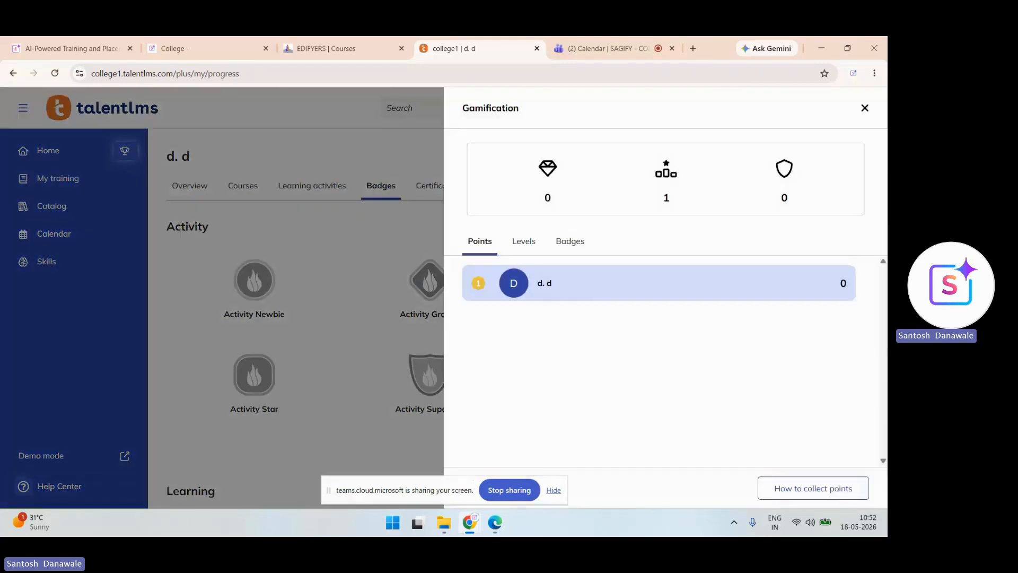
click(865, 108)
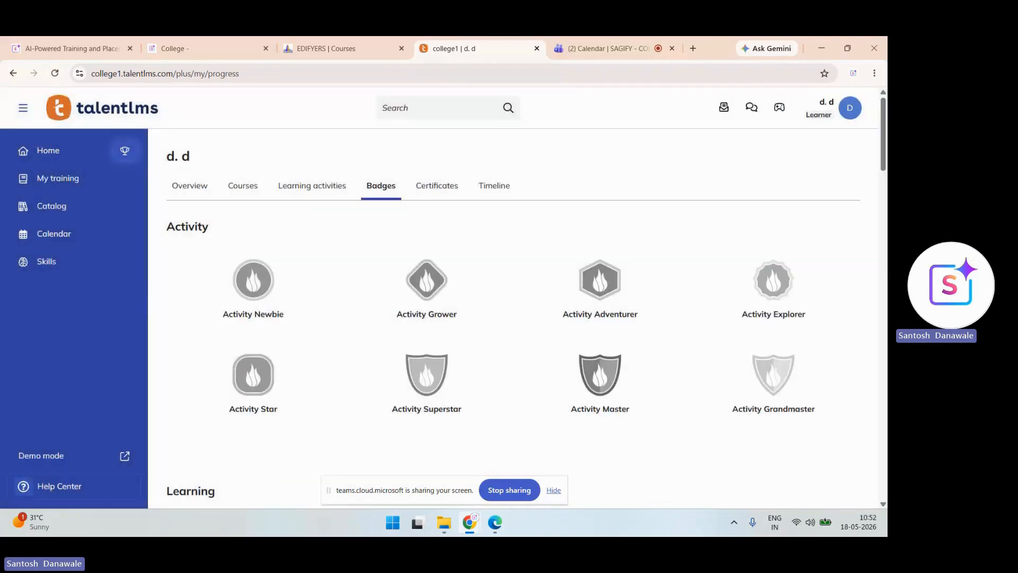
click(437, 186)
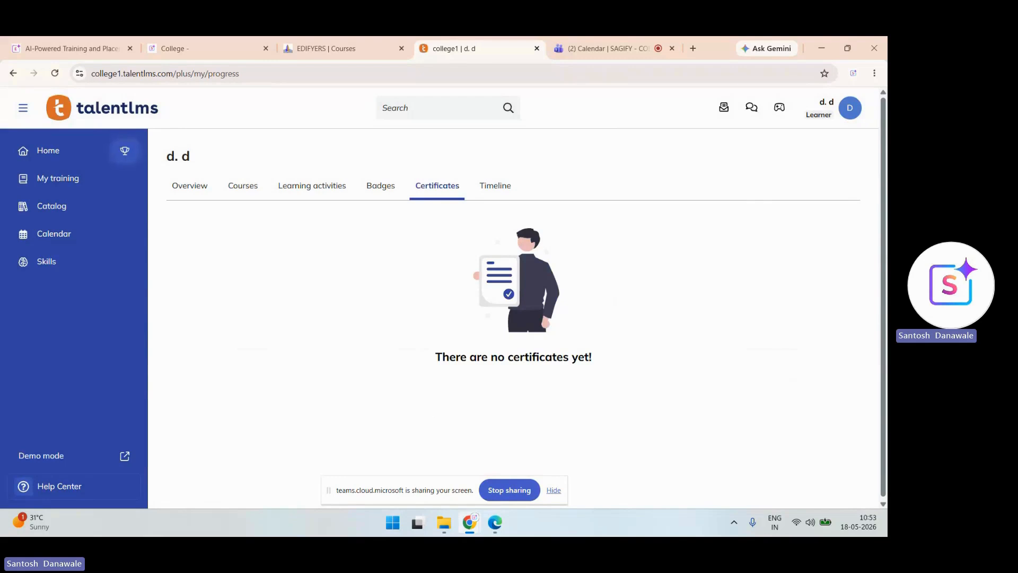
click(495, 186)
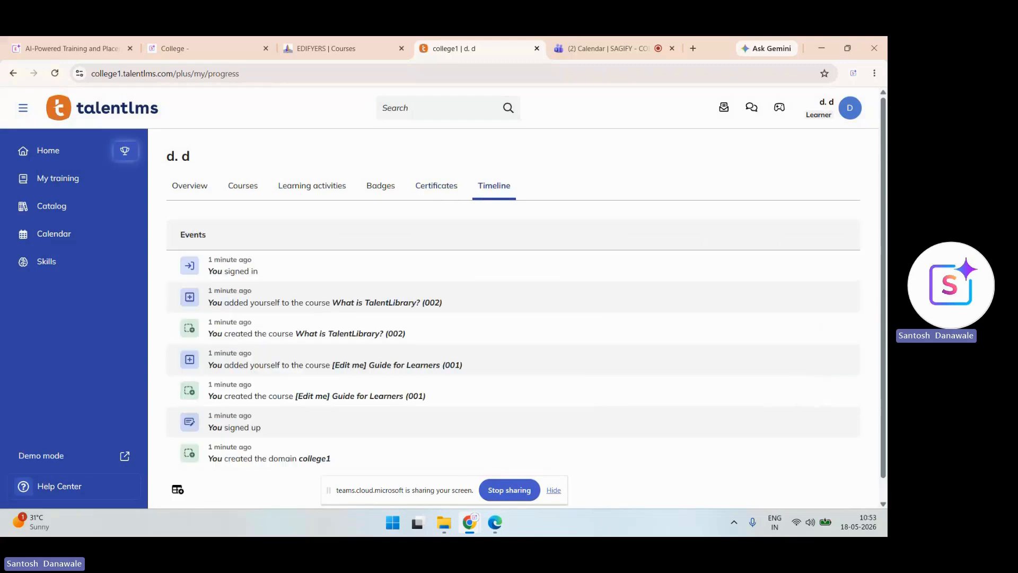
scroll(513, 318, down, 1)
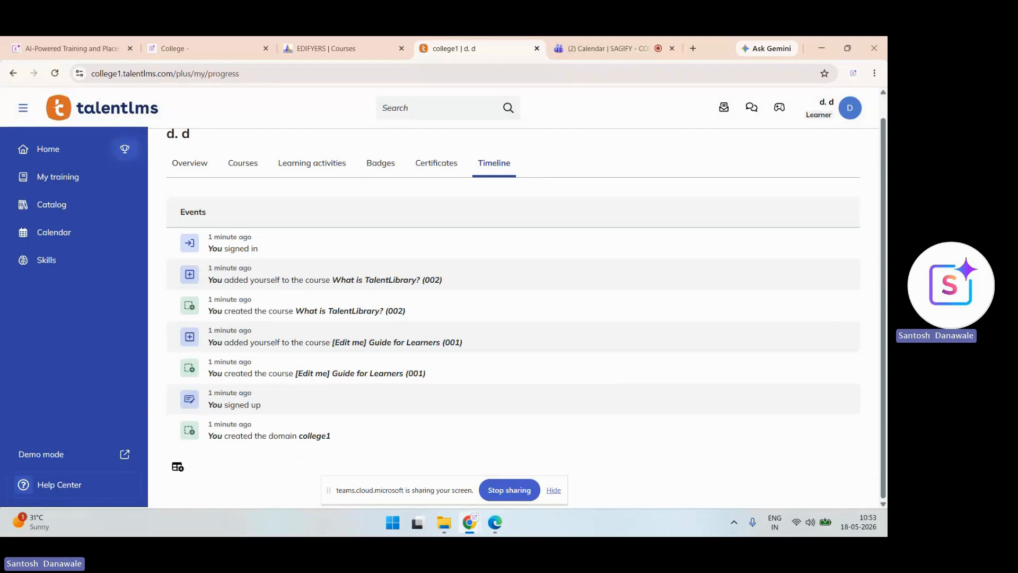
- Check the gamification summary, the empty Discussions and Messages pages, then bring up Skills
click(124, 148)
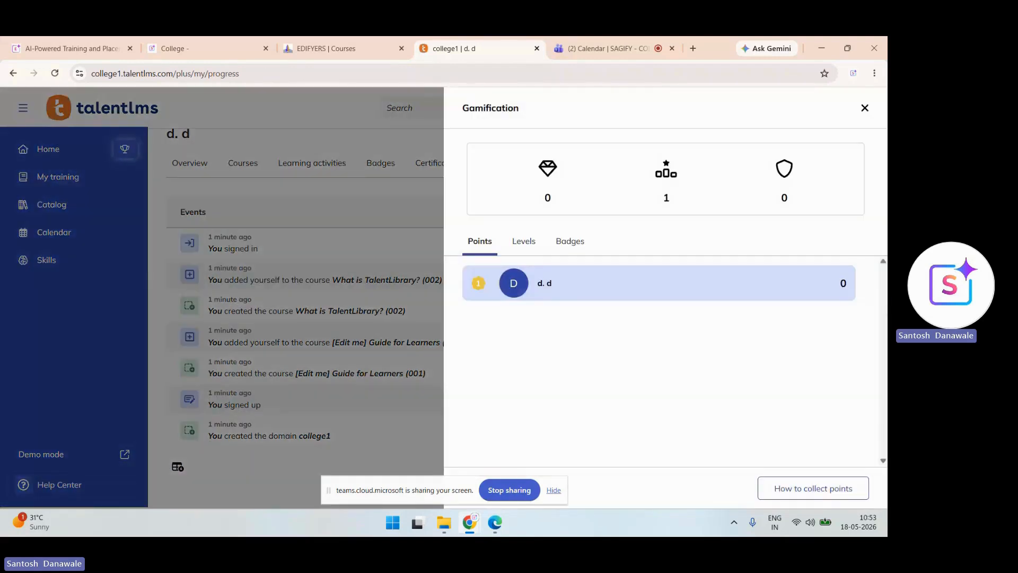
click(865, 107)
click(751, 107)
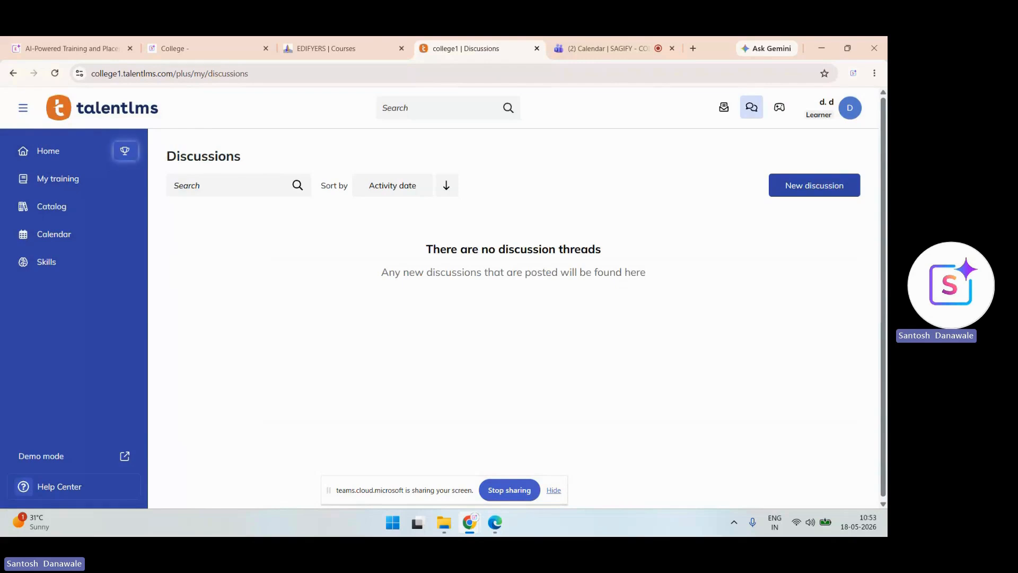
click(724, 107)
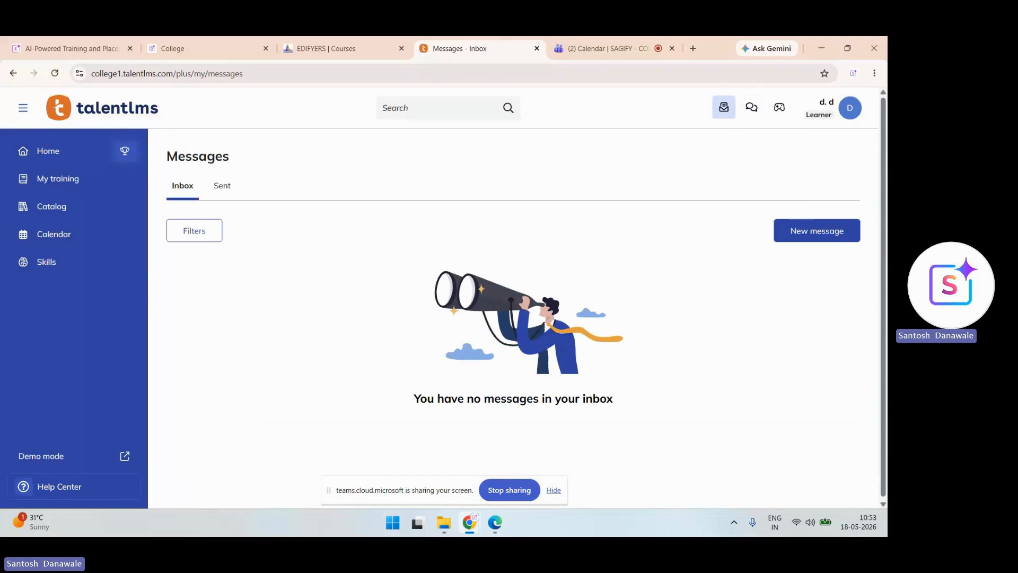
click(46, 262)
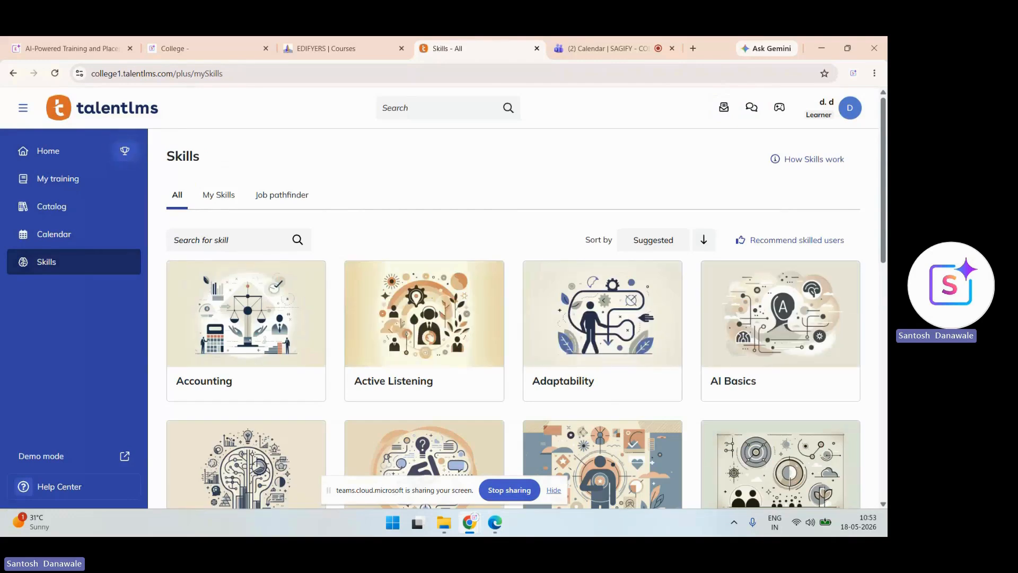
click(218, 195)
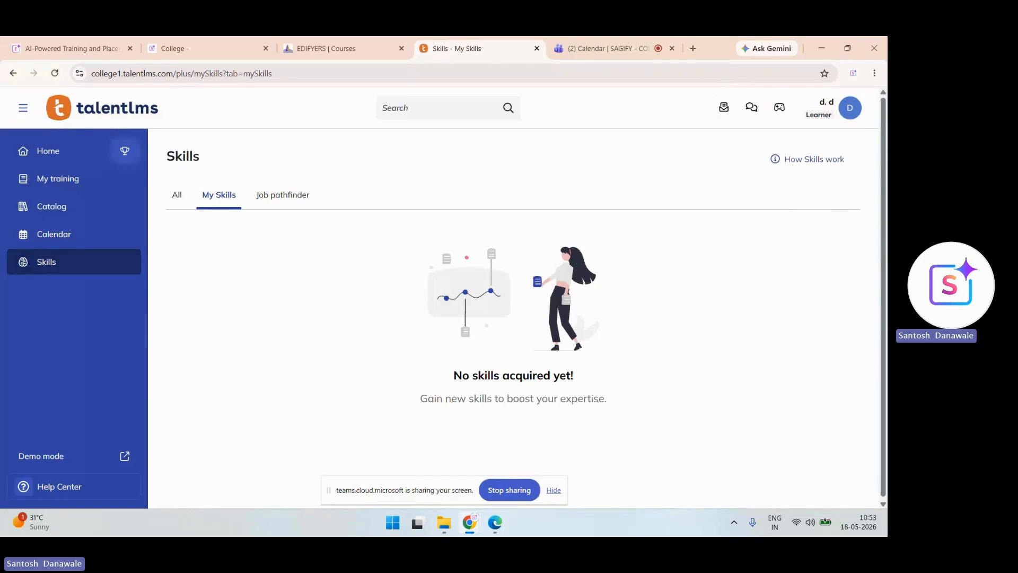
click(283, 195)
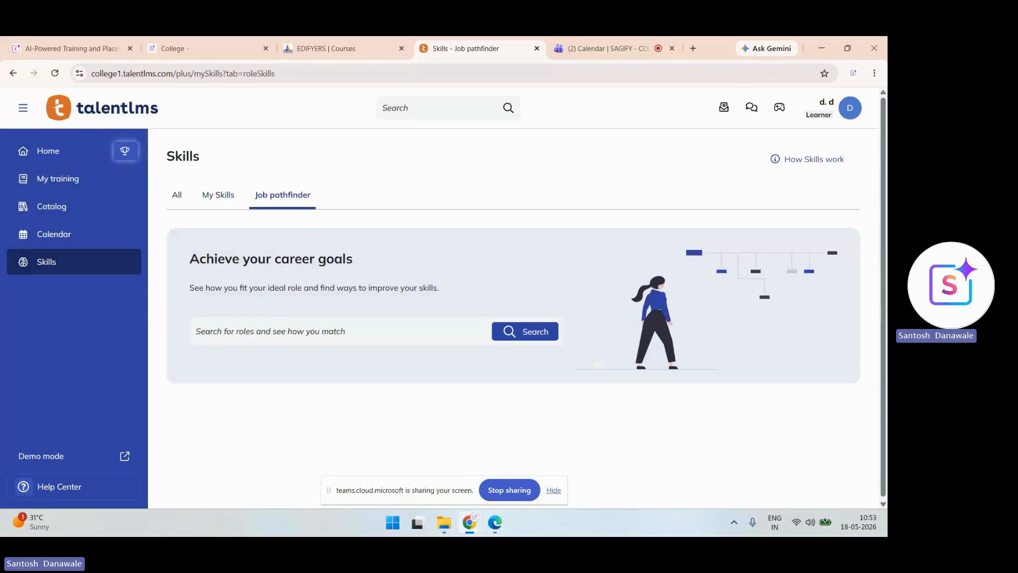
click(339, 331)
text(sa)
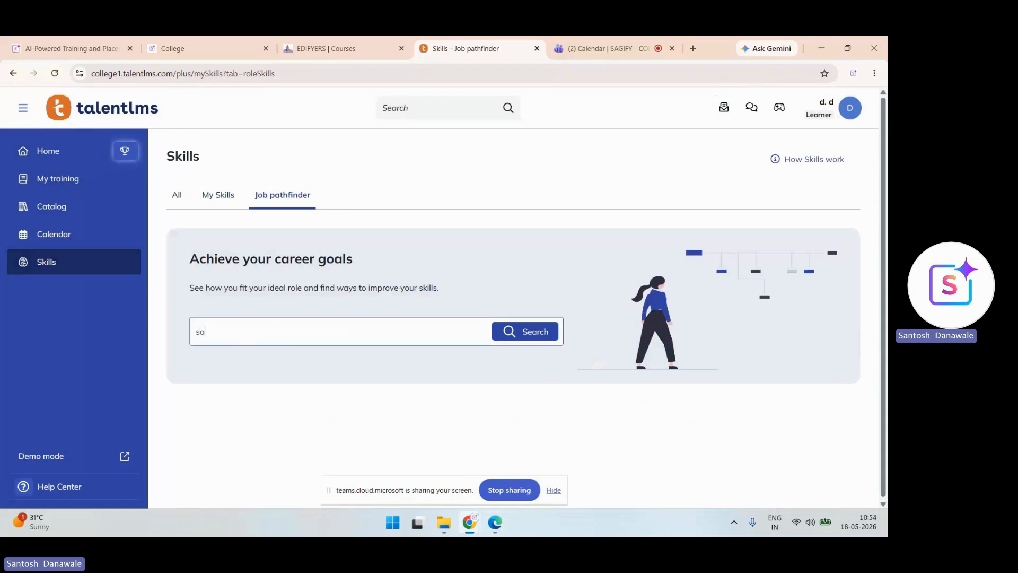
text(les manager)
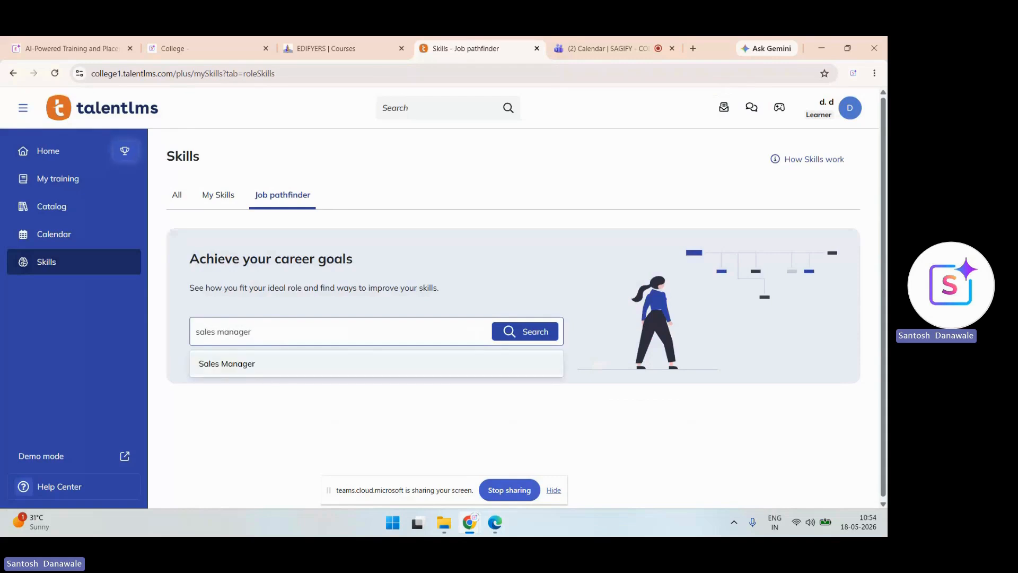
key(Return)
key(Return)
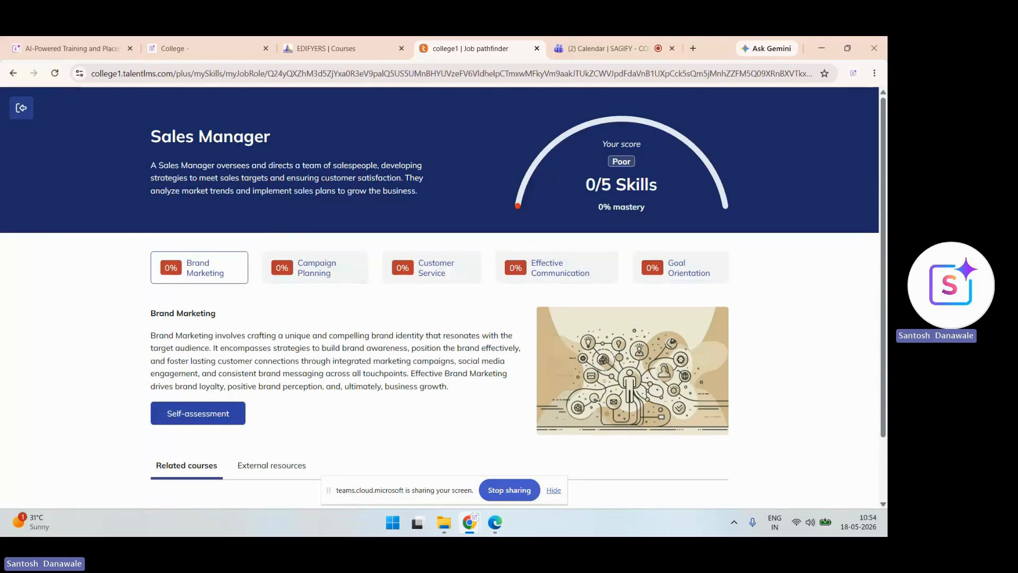
click(21, 108)
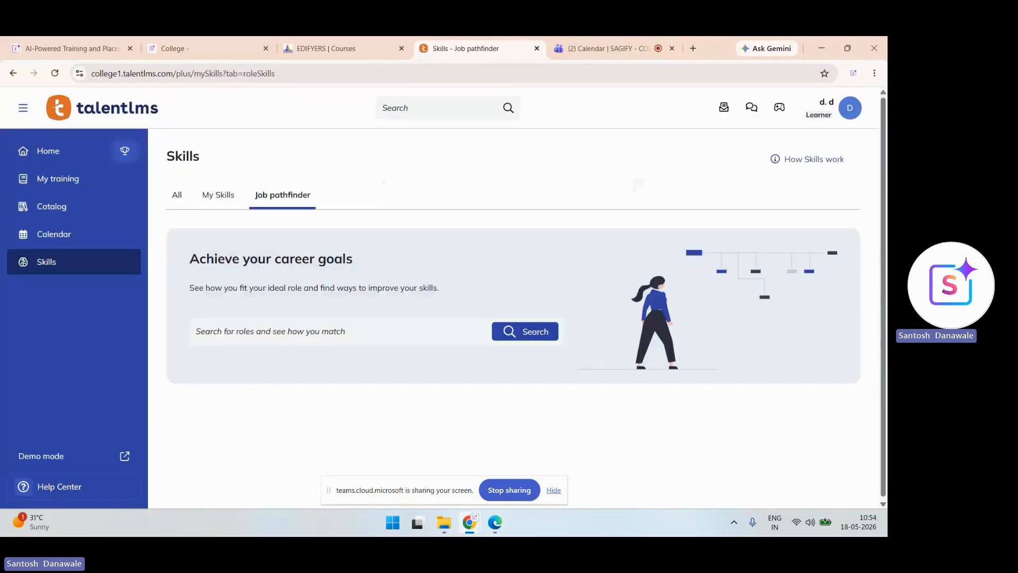
scroll(513, 319, down, 1)
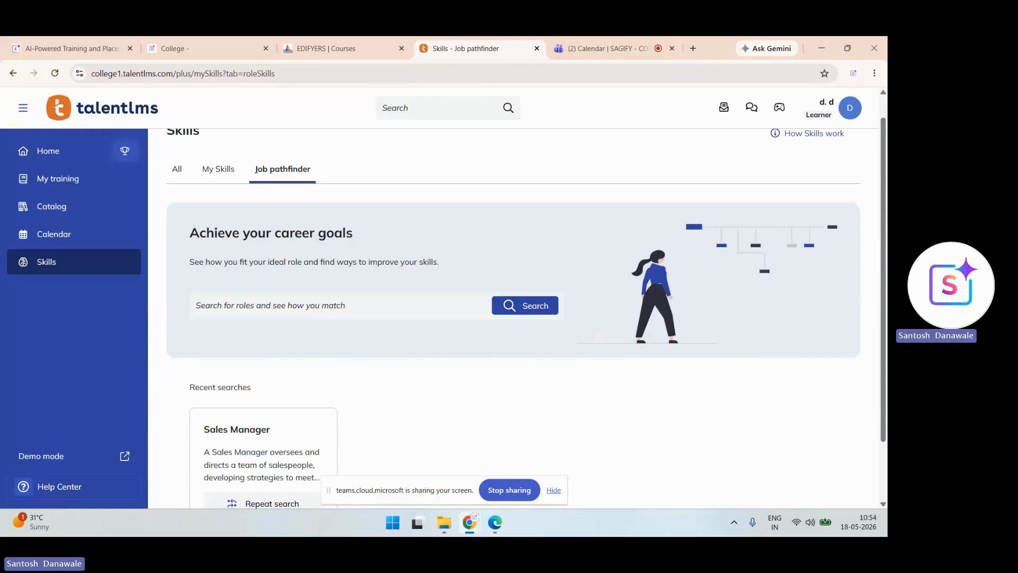
- Switch to the Administrator role and open the Skills library
click(833, 108)
click(774, 157)
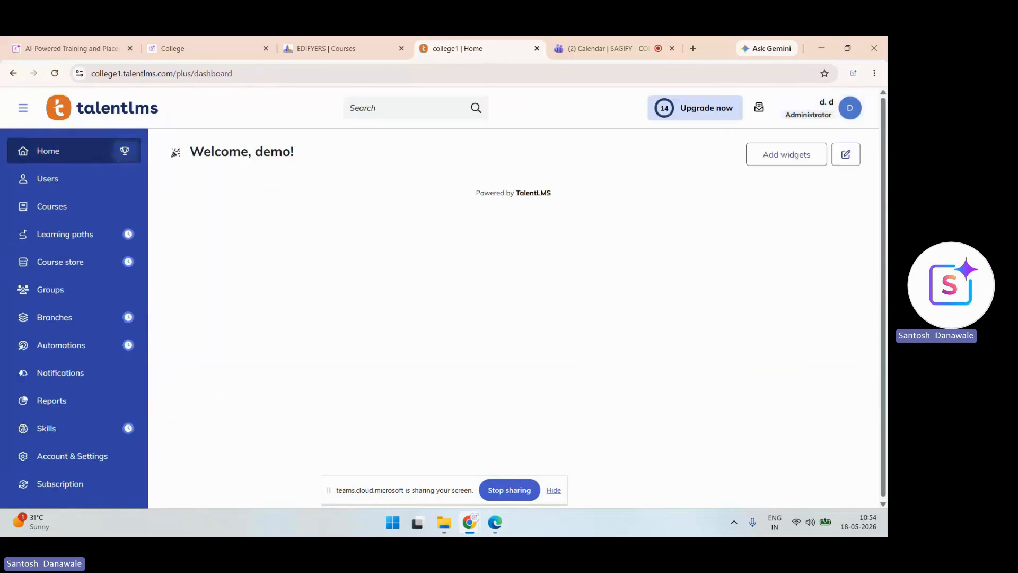
click(47, 428)
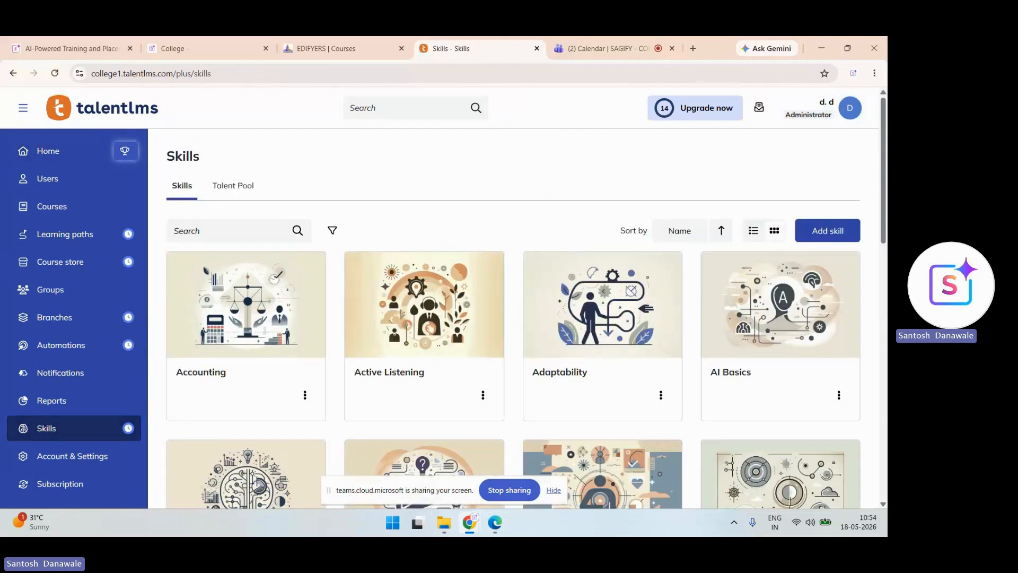
scroll(513, 318, down, 14)
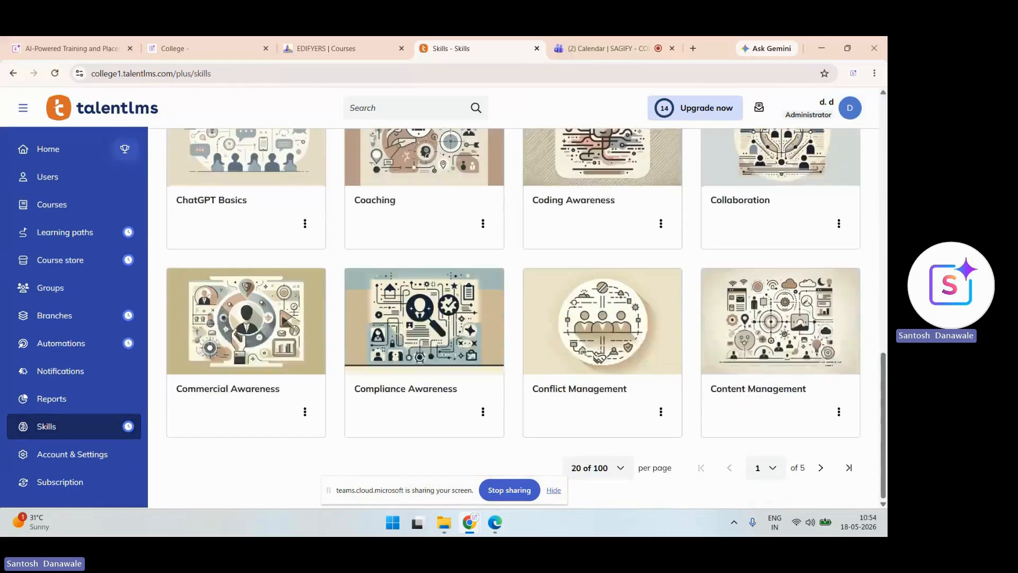
scroll(393, 297, up, 14)
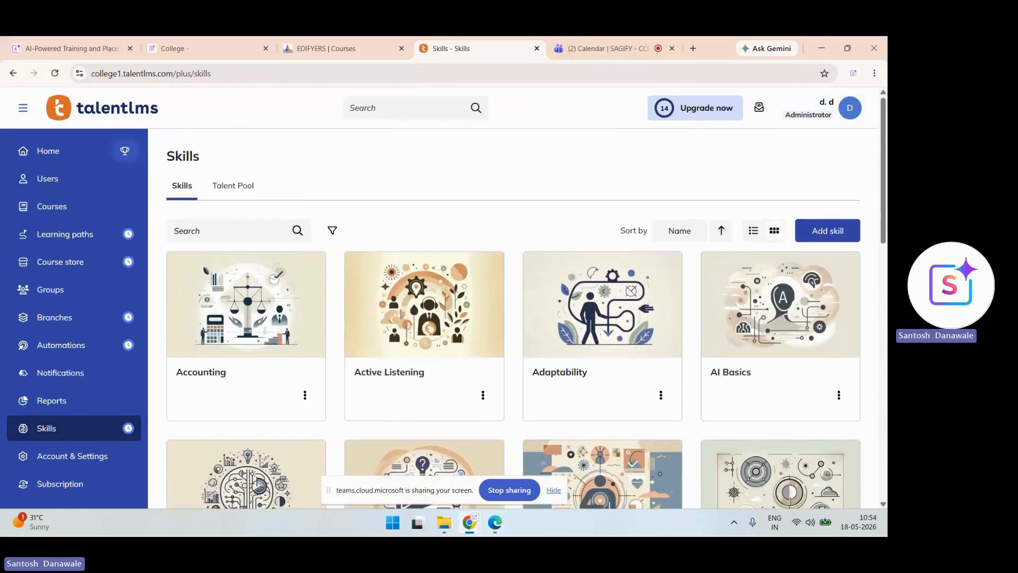
- Search the Talent Pool for 'Sales Manager' prospects, then return to the skills list
click(232, 186)
click(318, 335)
text(sa)
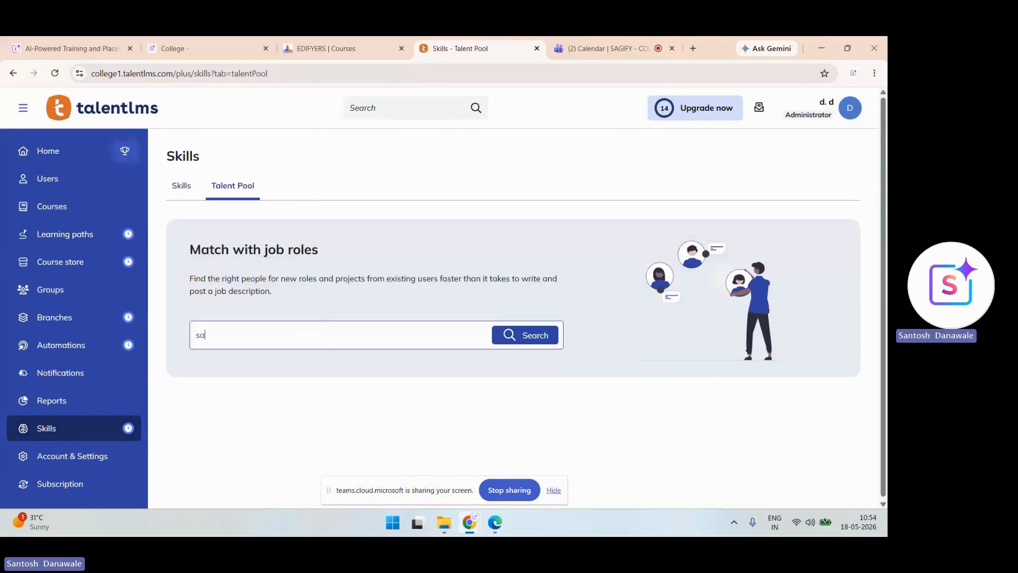
text(les manager)
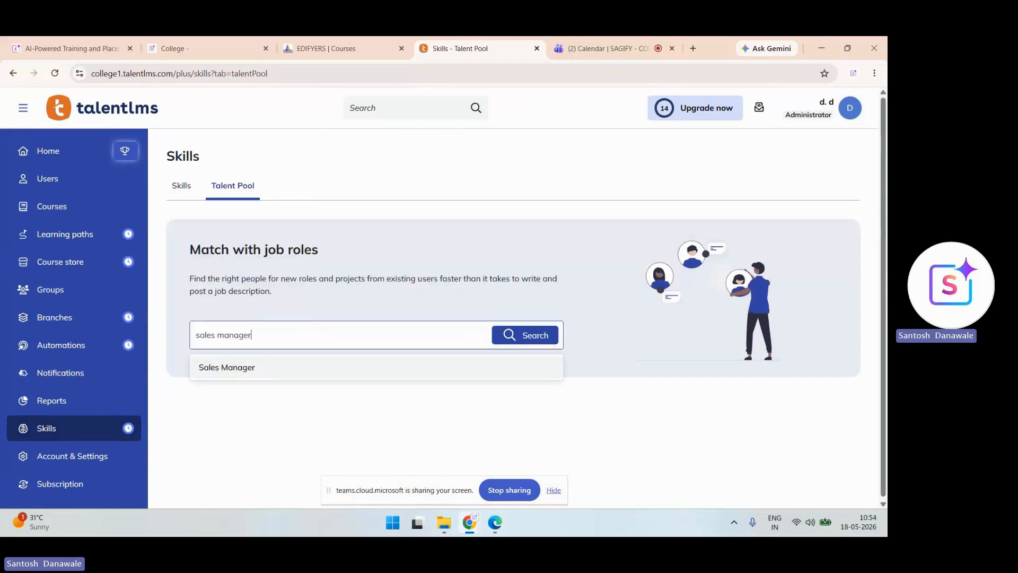
key(Return)
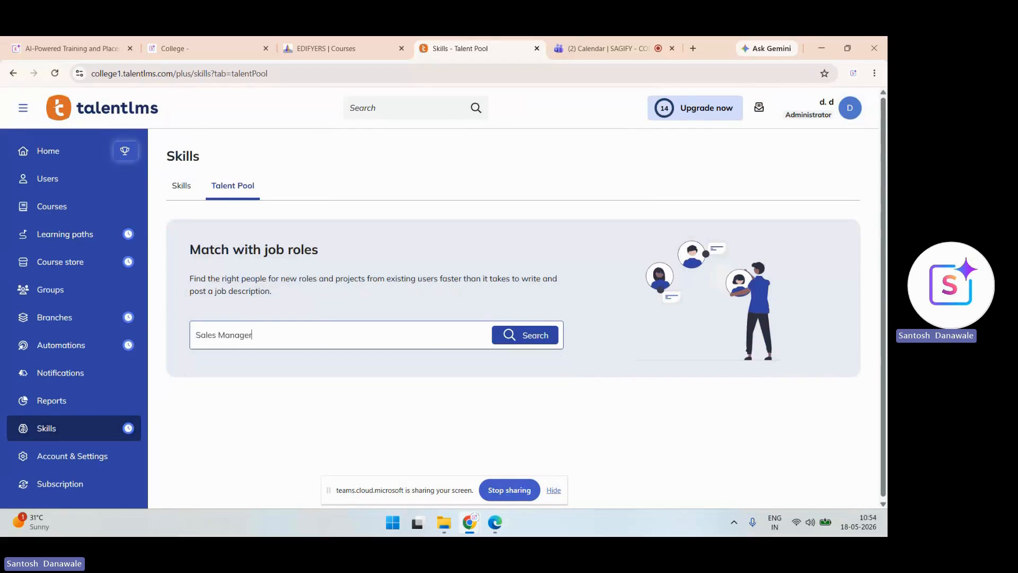
key(Return)
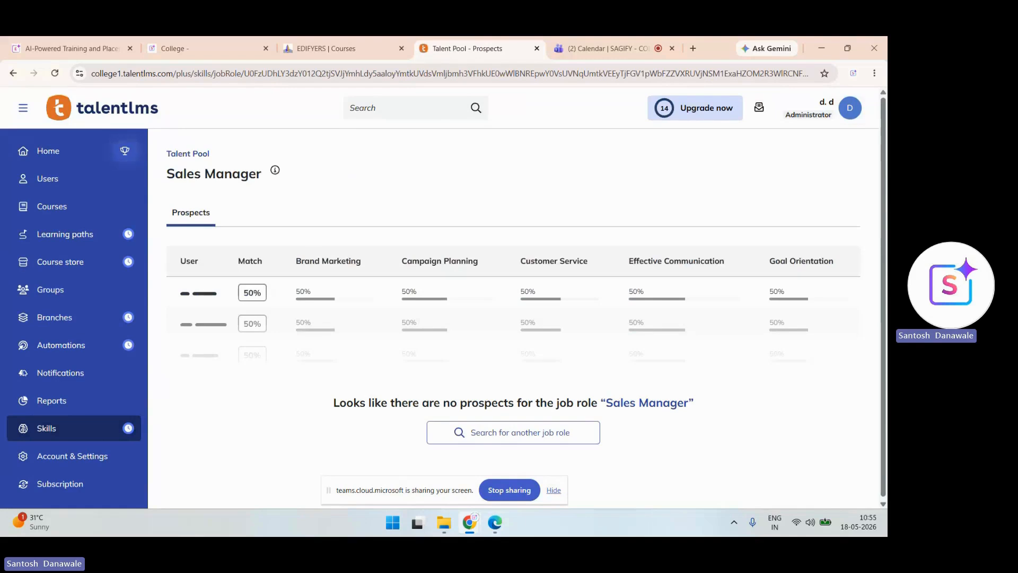
click(46, 428)
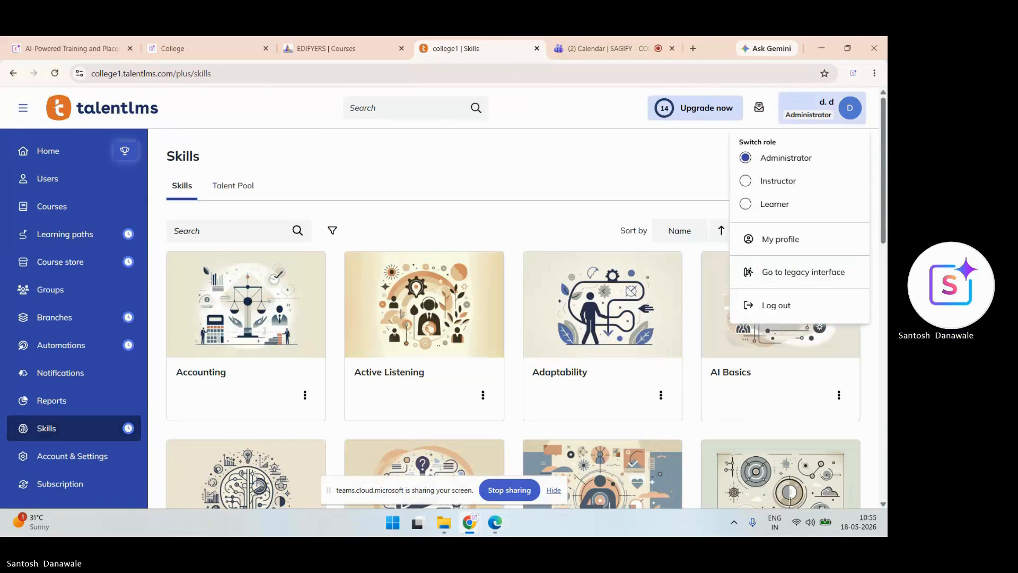
- Create a new skill named 'advance excel 1' with Fill with AI on
click(827, 230)
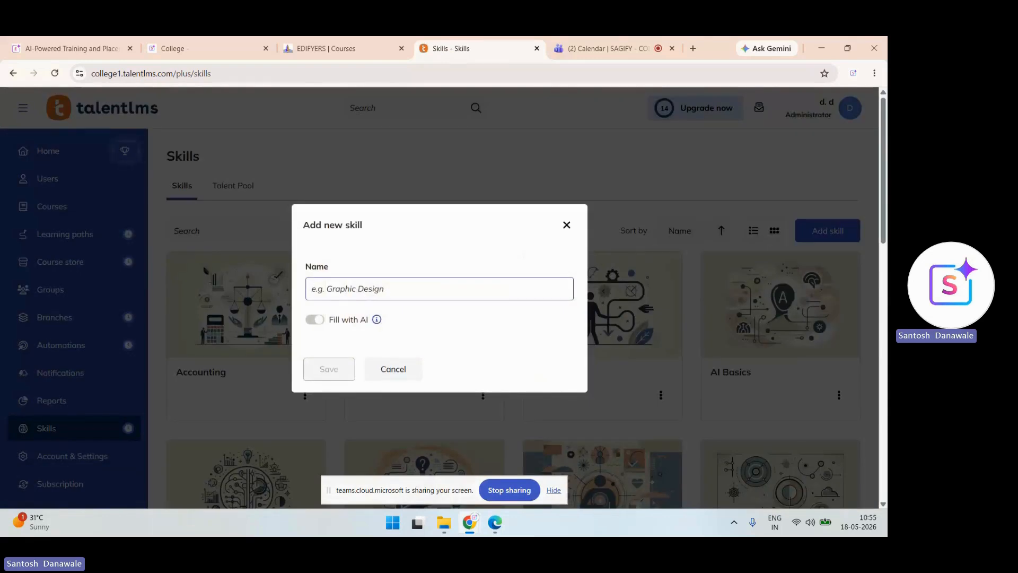
text(grpahic)
key(BackSpace)
key(BackSpace)
key(BackSpace)
key(BackSpace)
key(BackSpace)
key(BackSpace)
key(BackSpace)
key(BackSpace)
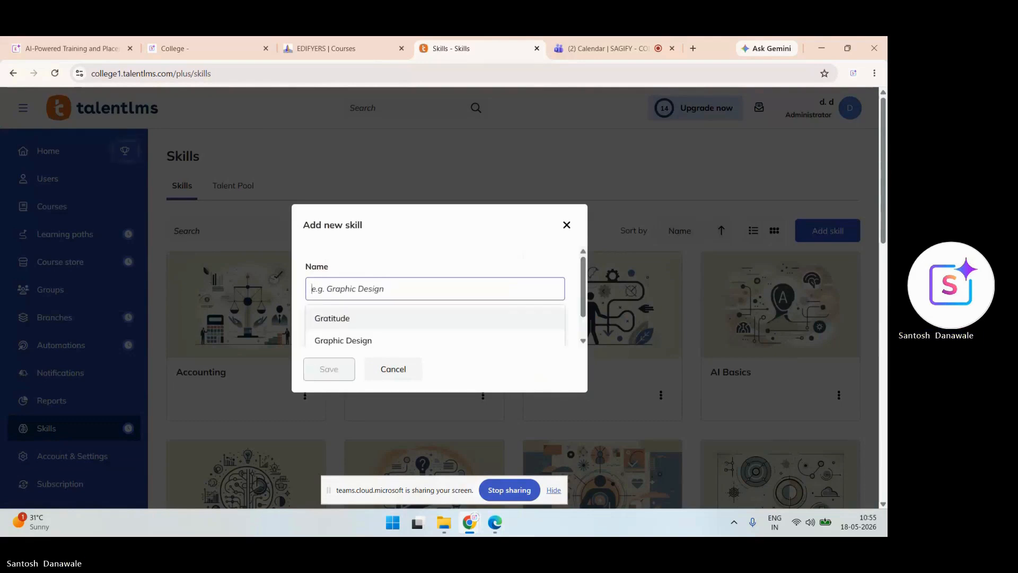
text(advance exce)
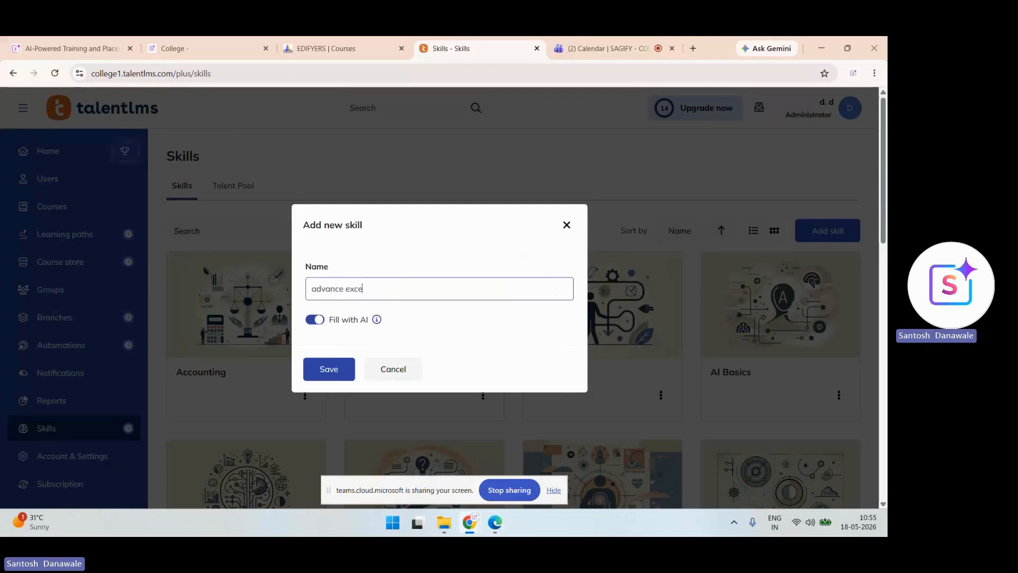
text(l 1)
key(Return)
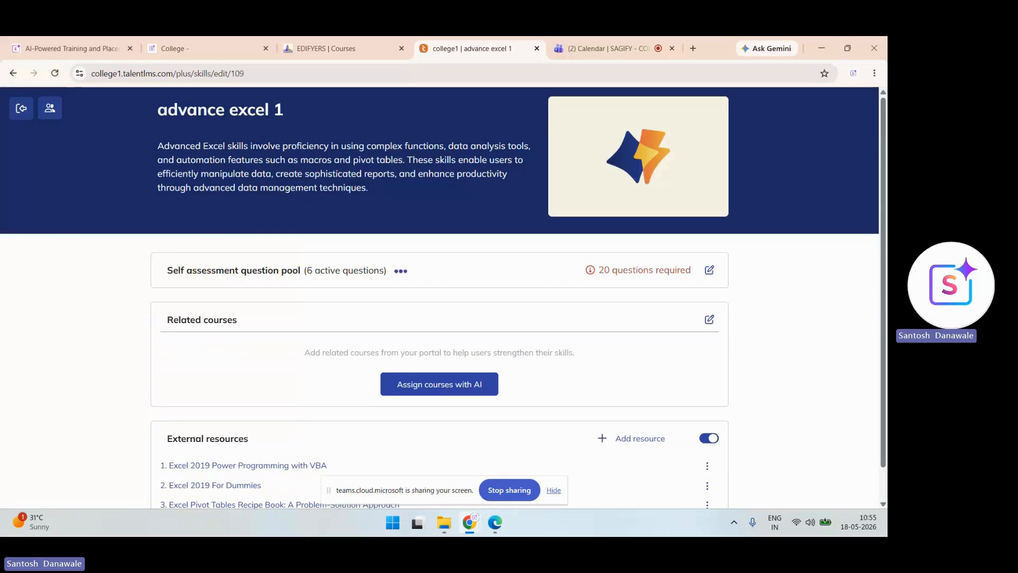
- Review the first question in the skill's self-assessment pool, then return to the Skills list
scroll(439, 297, down, 1)
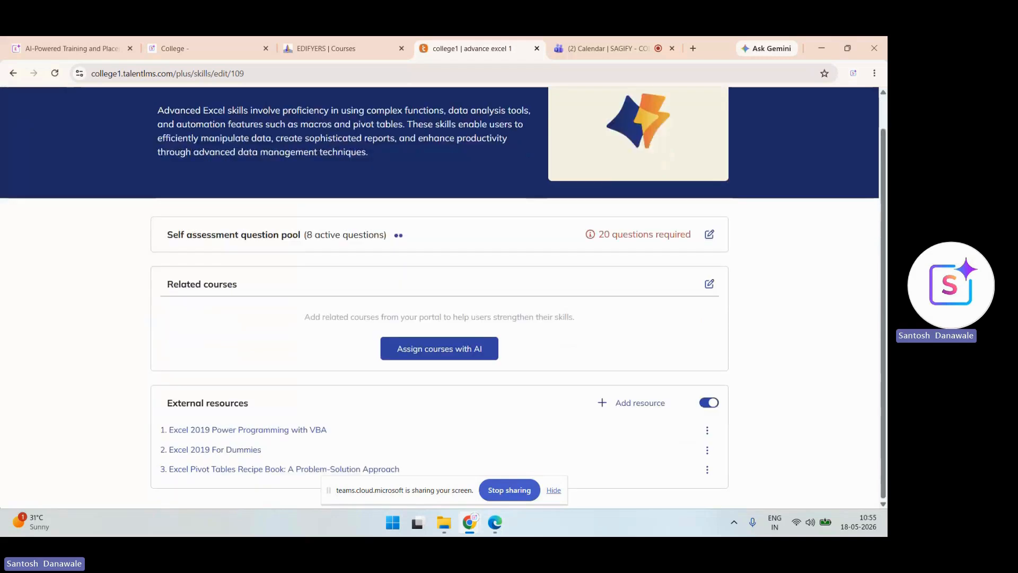
click(709, 235)
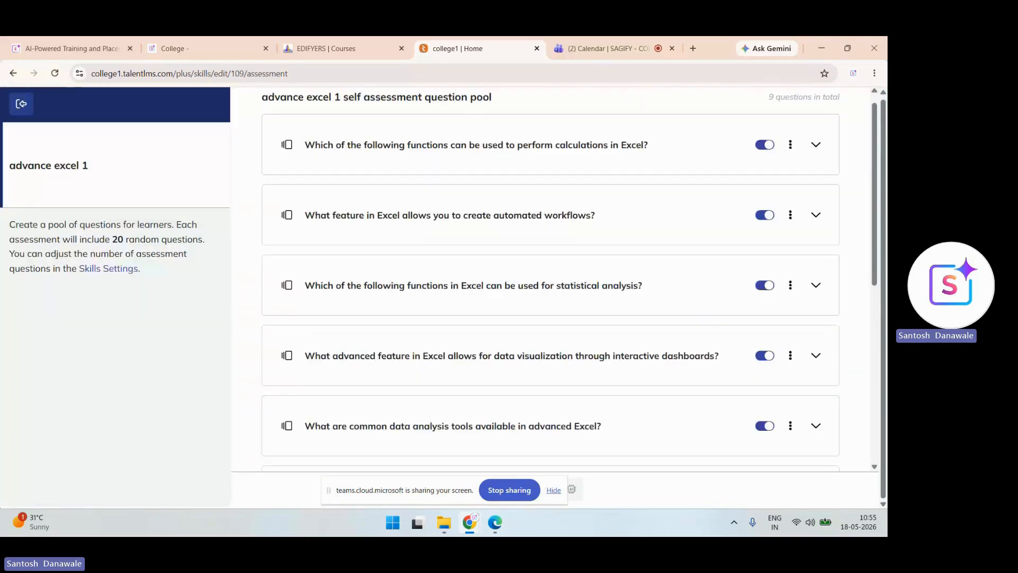
click(790, 160)
click(707, 187)
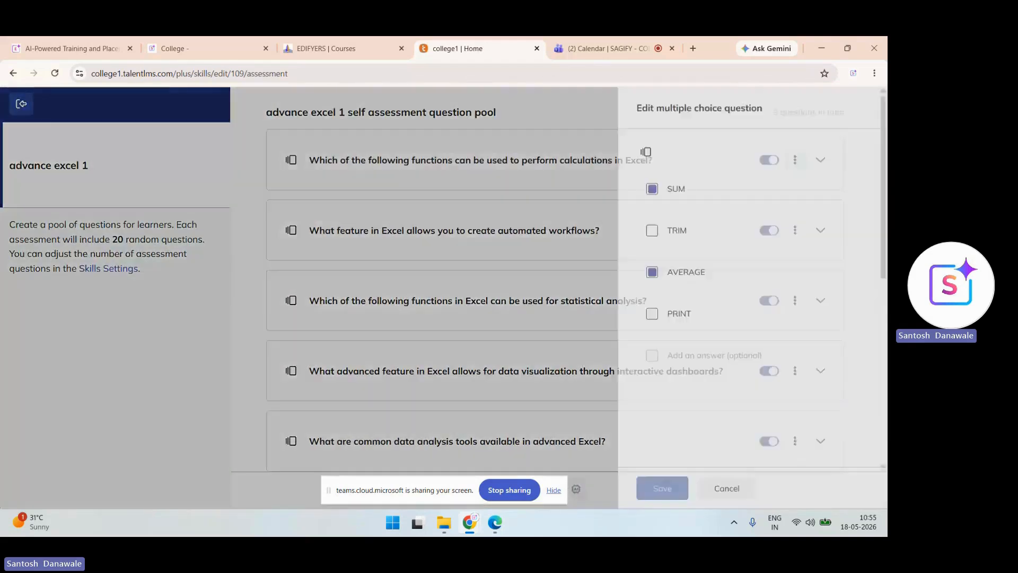
click(21, 104)
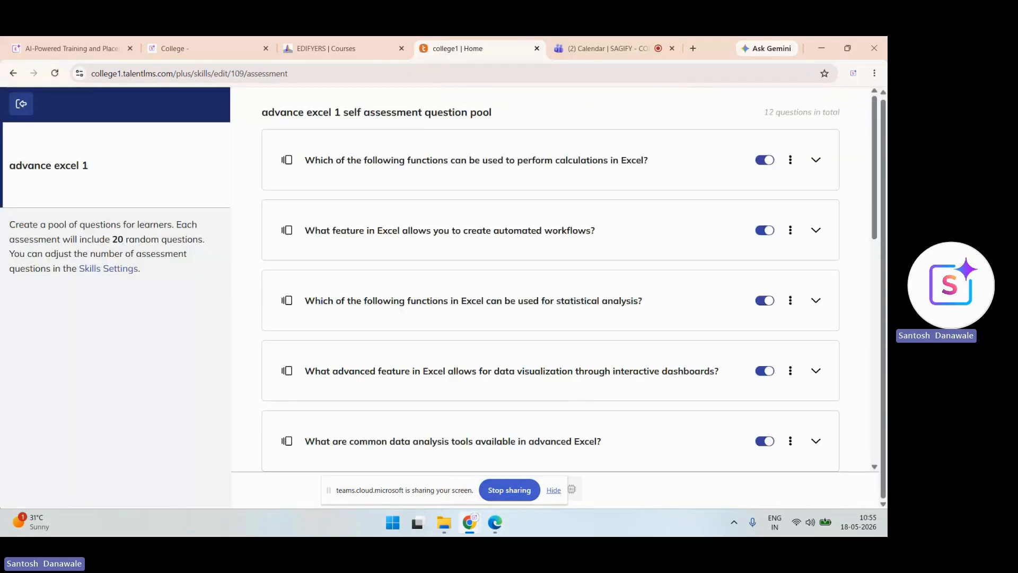
click(21, 104)
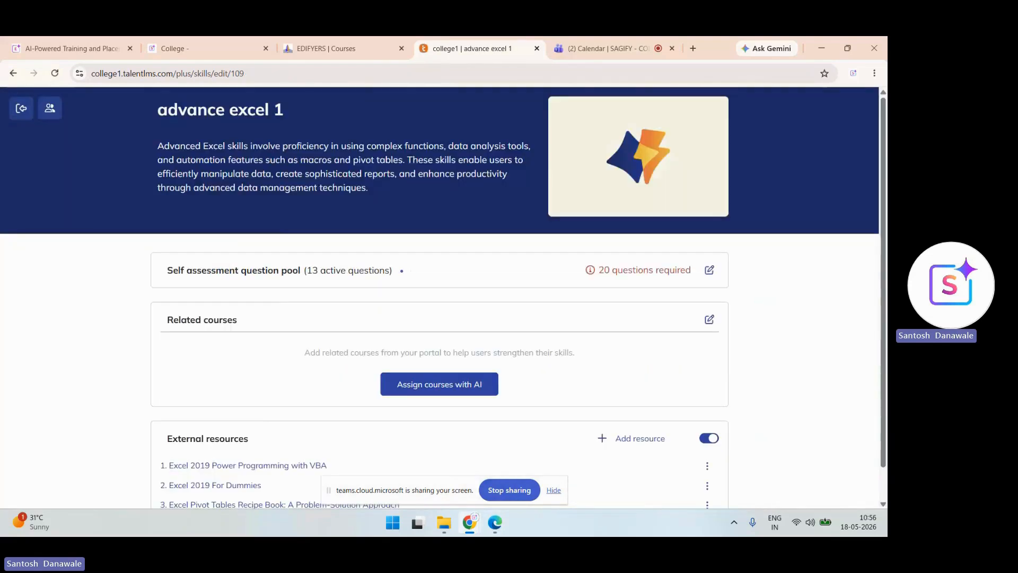
click(21, 108)
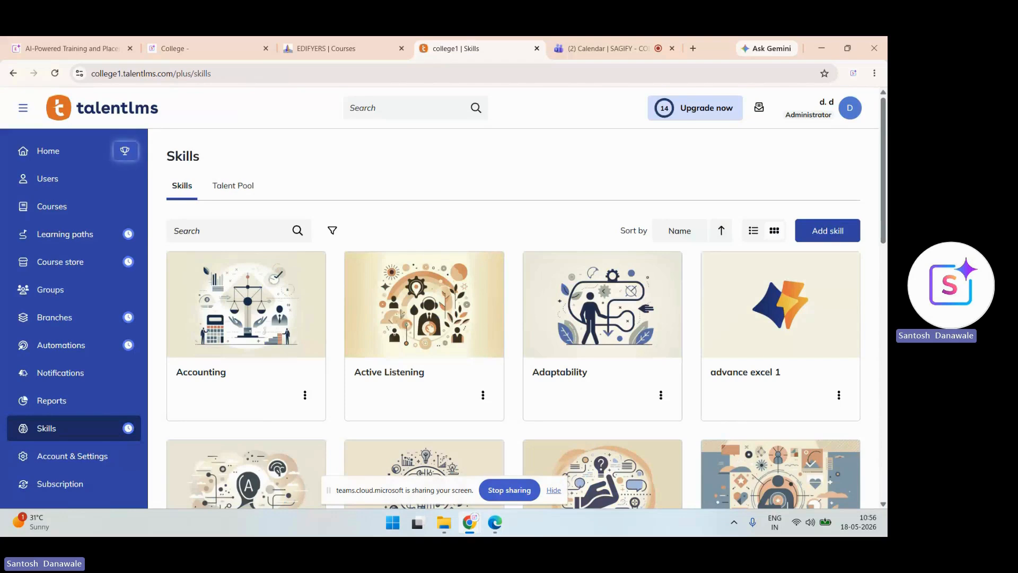
drag(329, 490, 146, 527)
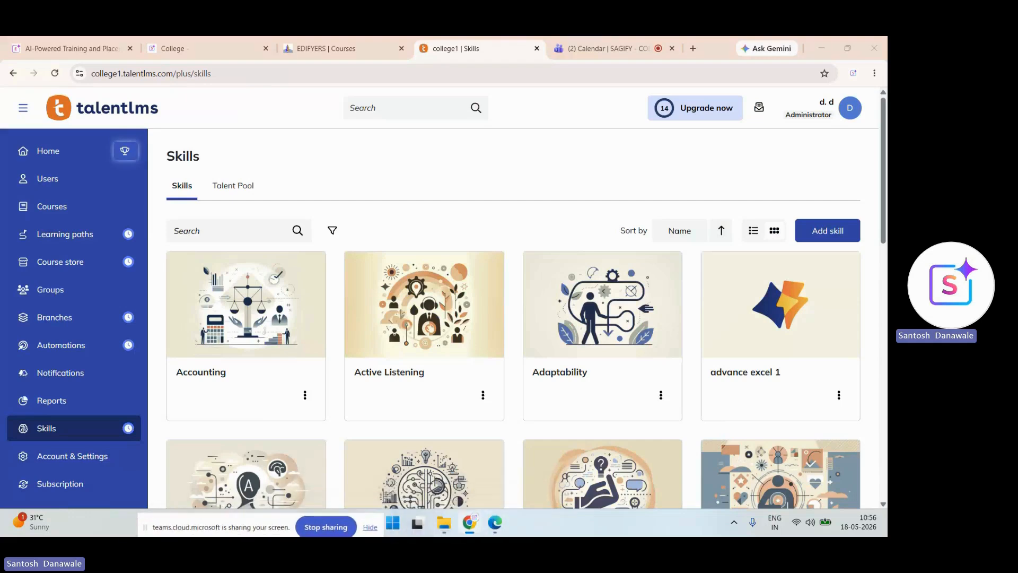
- Switch to the Learner role, find advance excel 1 under Skills, then view the calendar
click(830, 108)
click(774, 203)
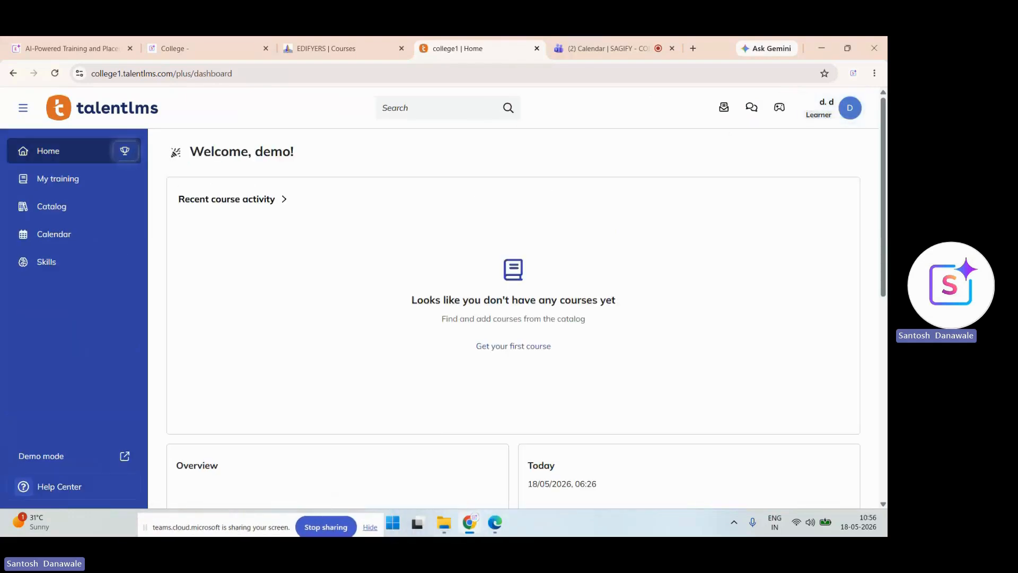
click(47, 262)
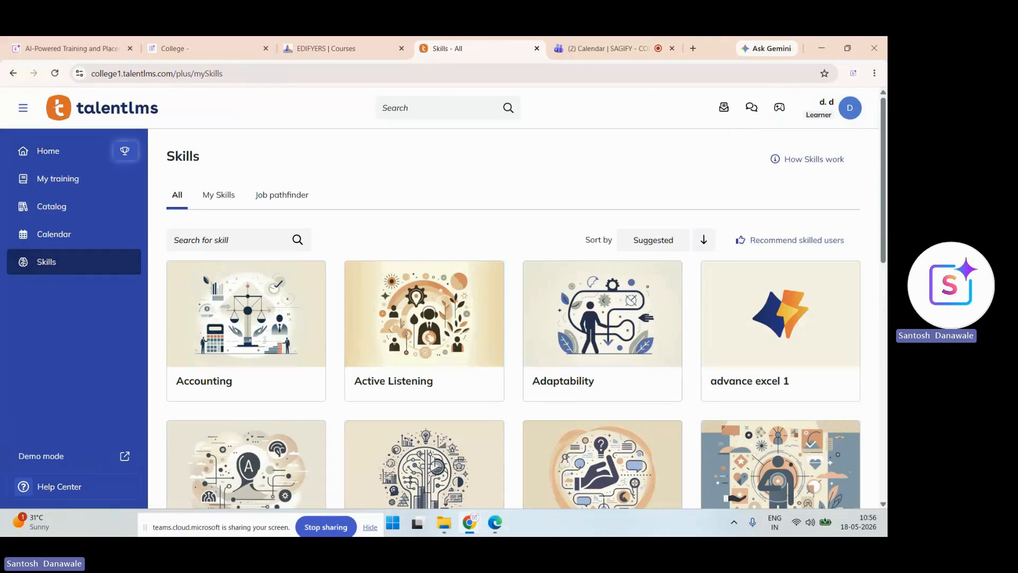
click(53, 235)
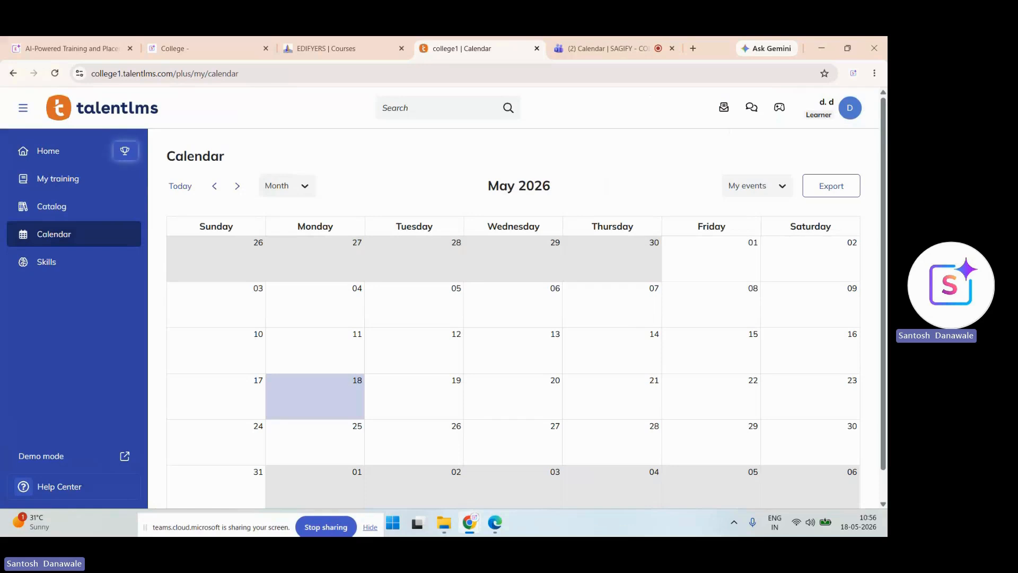
- Filter My training to Learning paths with status All, which shows no results
click(52, 206)
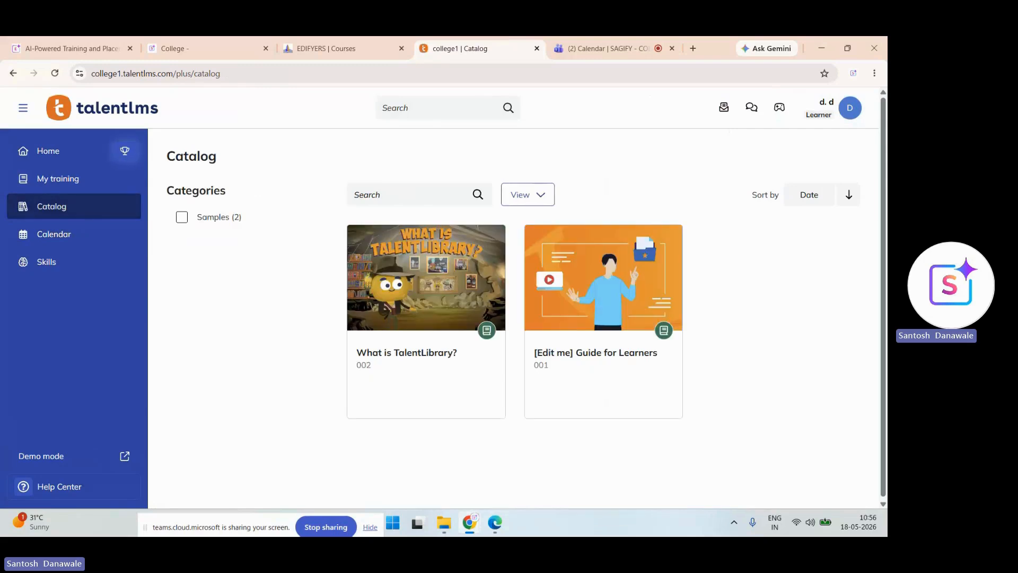
click(58, 179)
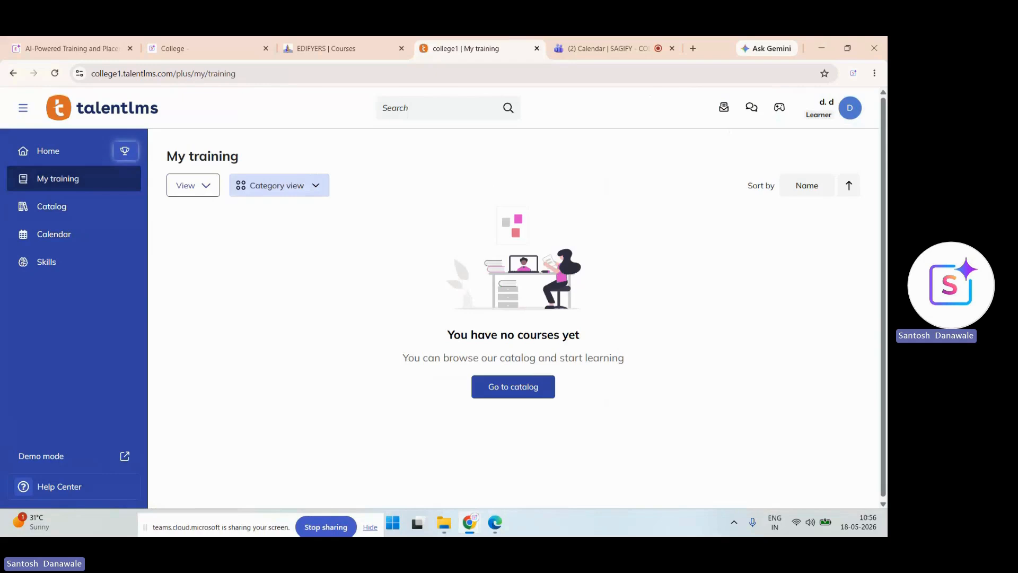
click(193, 186)
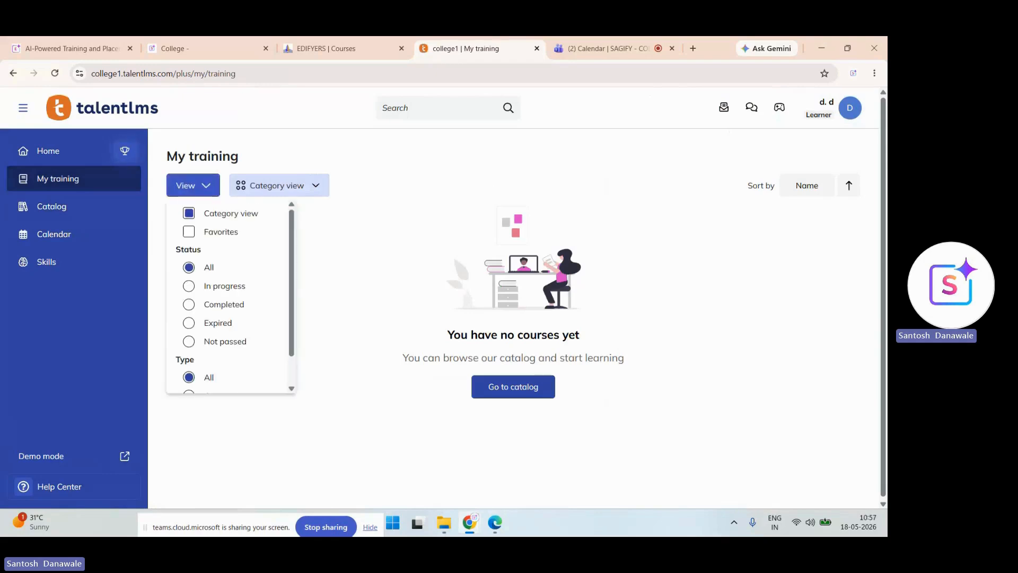
scroll(230, 297, down, 2)
scroll(230, 297, up, 2)
scroll(231, 297, down, 2)
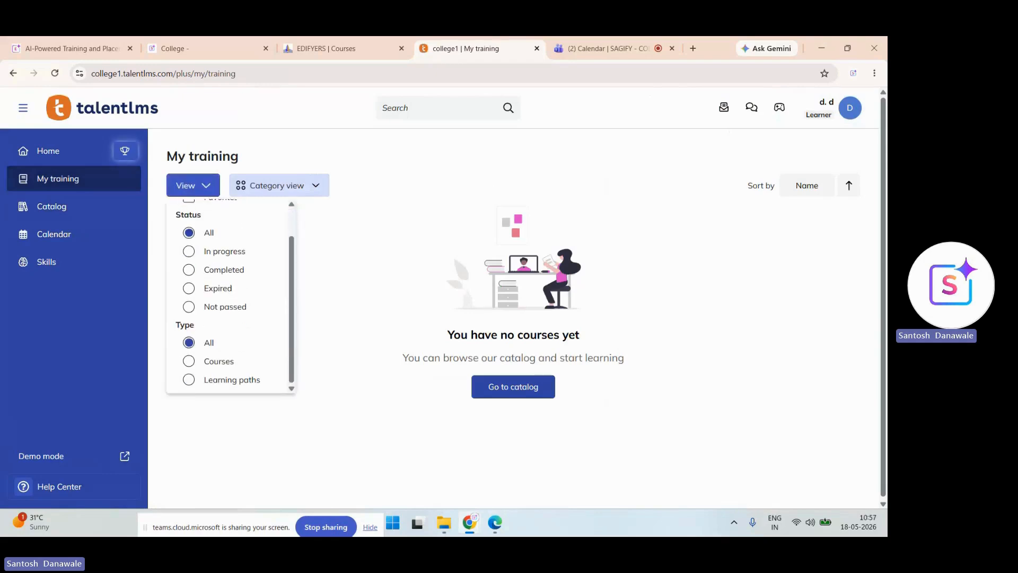
click(188, 379)
click(189, 251)
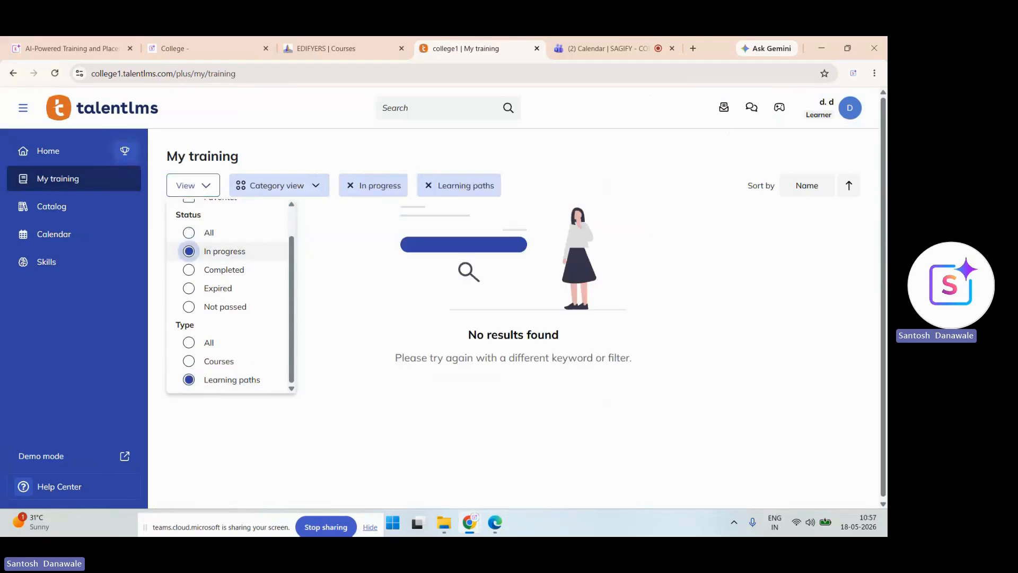
click(189, 233)
scroll(189, 233, up, 1)
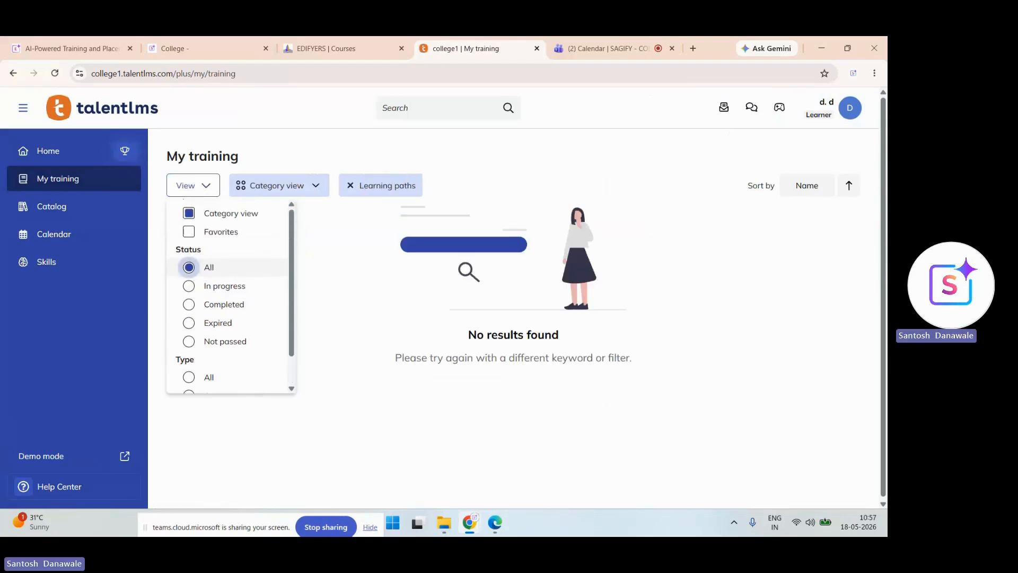
- Check the learner's Home and My groups pages, then switch to the Instructor role
click(48, 151)
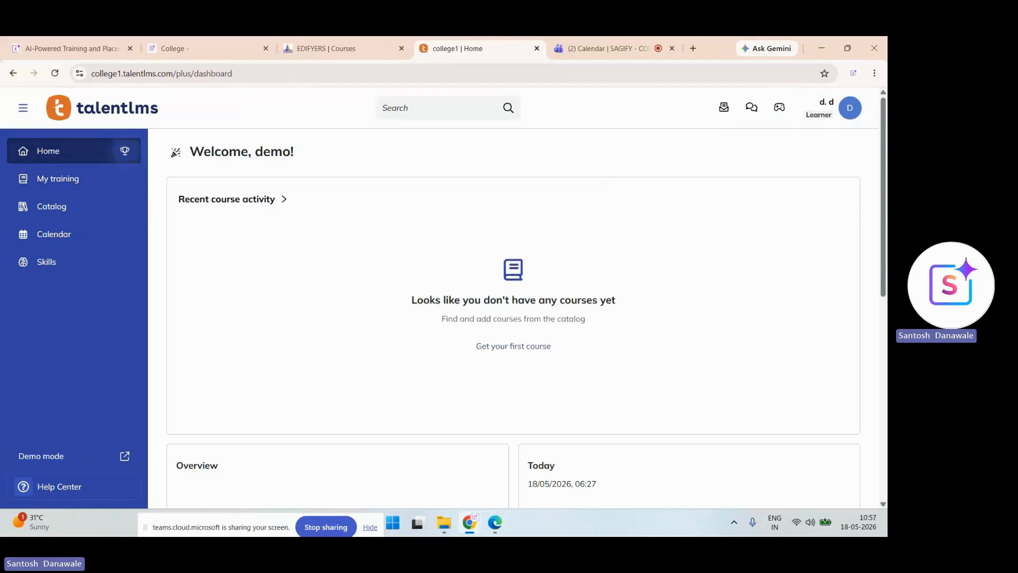
click(833, 109)
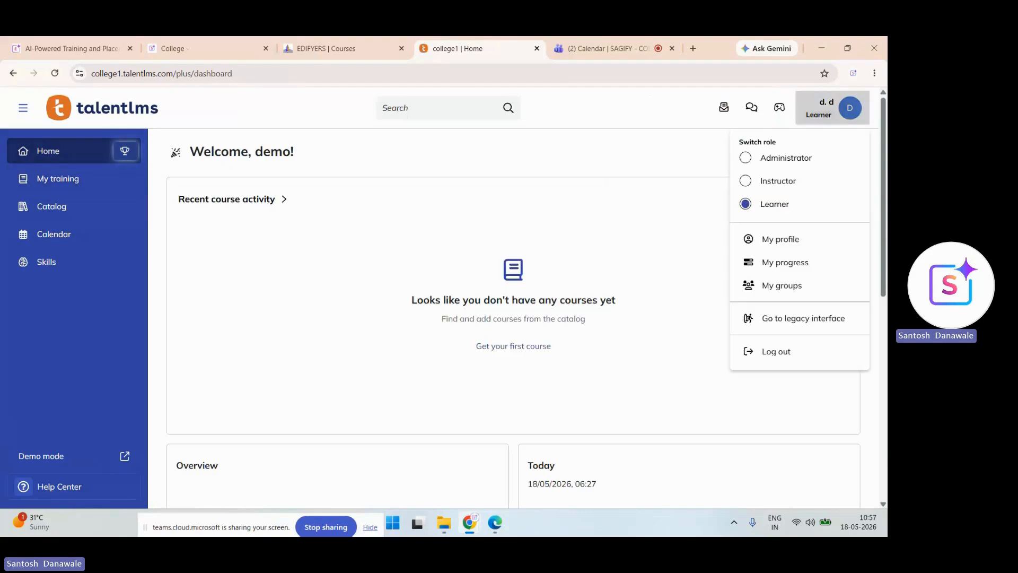
click(781, 285)
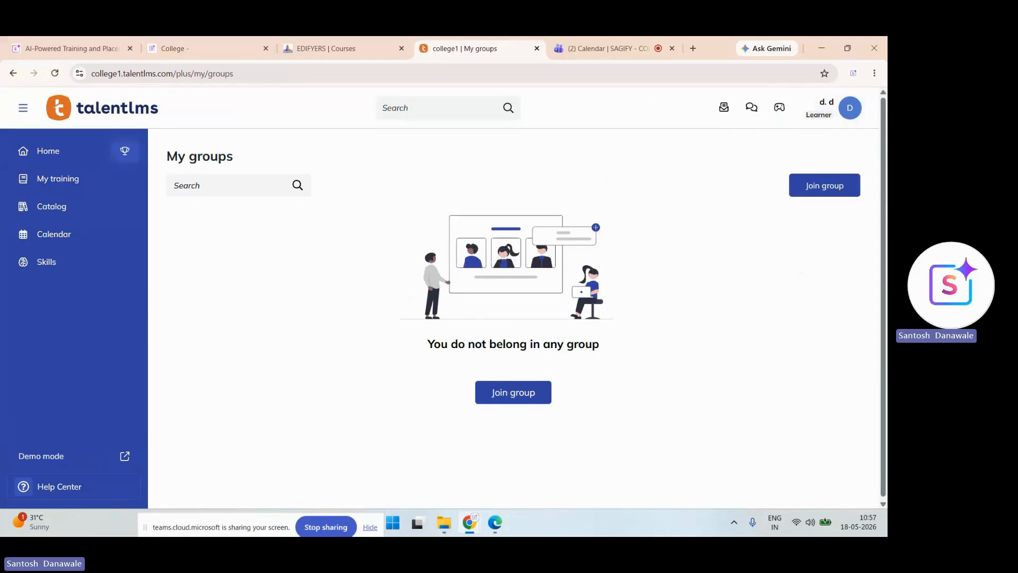
click(832, 108)
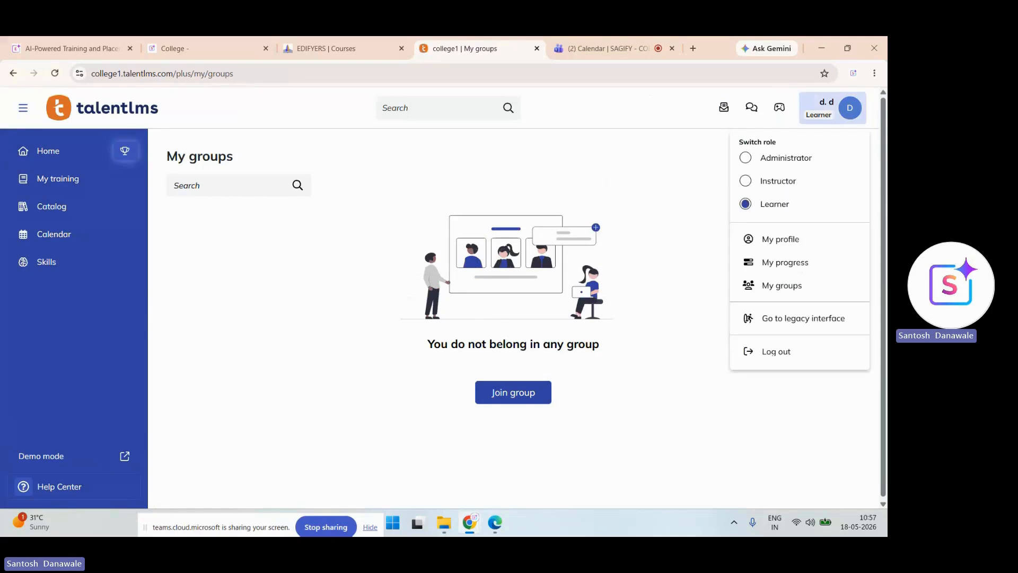
click(778, 181)
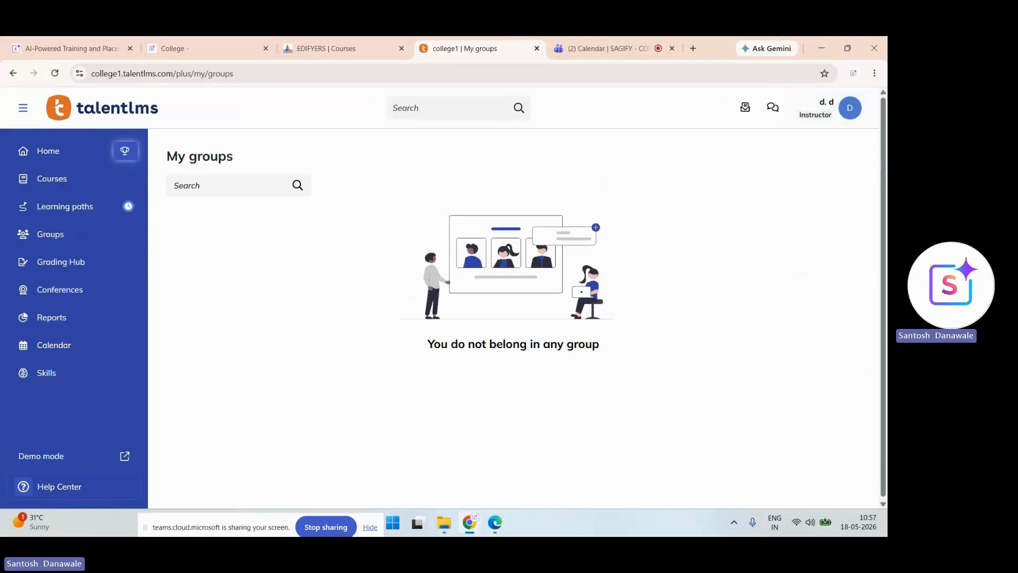
- Browse Grading Hub, Conferences and the courses, learning paths, activities, training matrix and timeline reports
click(61, 261)
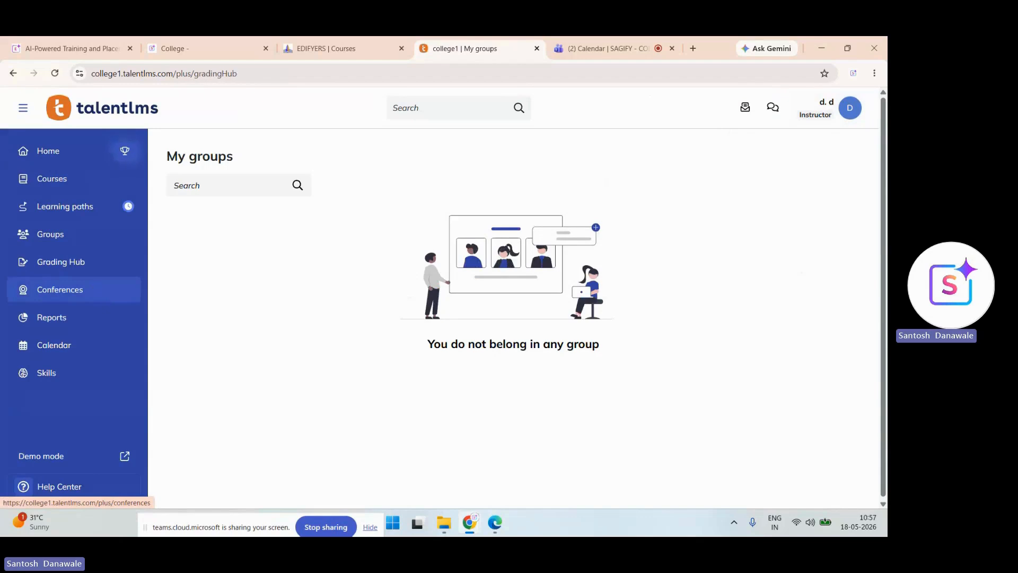
click(60, 289)
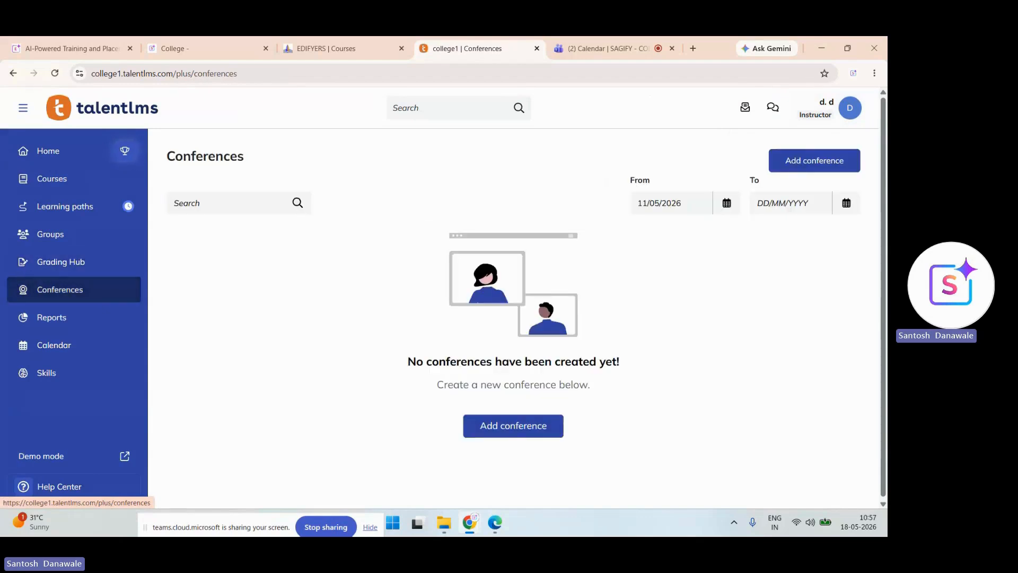
click(52, 317)
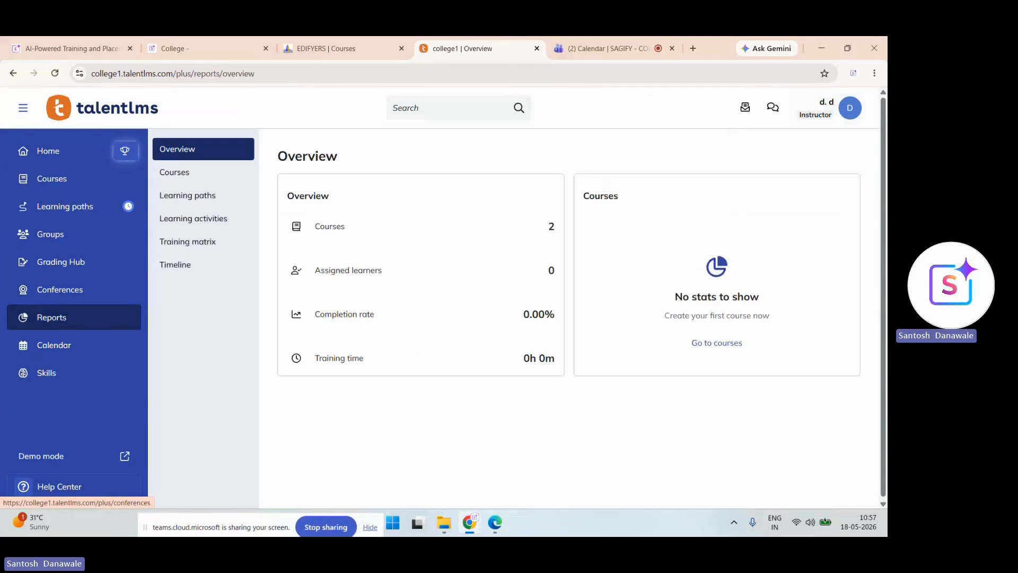
click(175, 172)
click(187, 195)
click(193, 219)
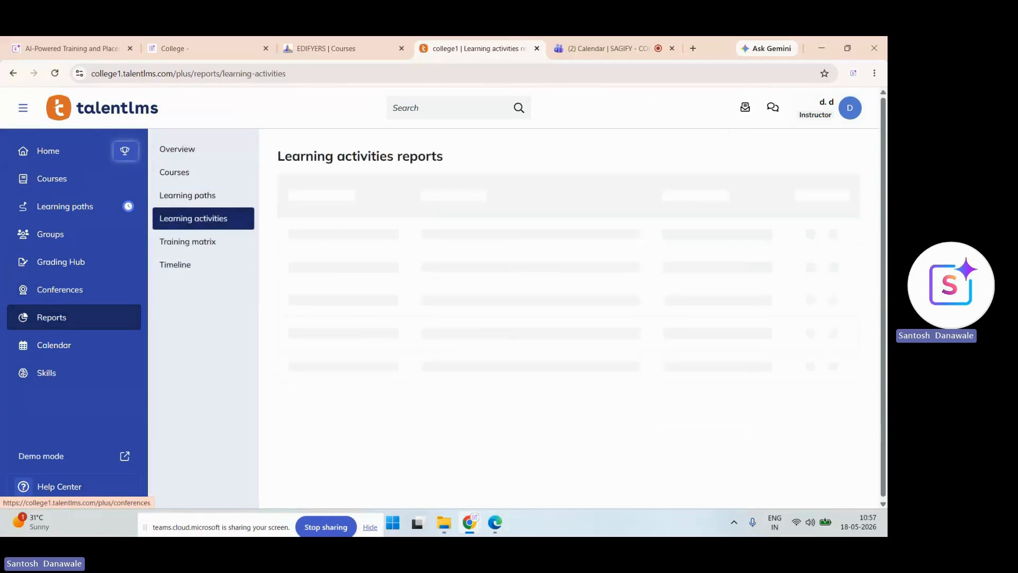
click(188, 242)
click(176, 265)
click(188, 242)
- Tour Calendar, Conferences, Groups and Learning paths, ending on Courses with the two sample courses
click(55, 345)
click(60, 290)
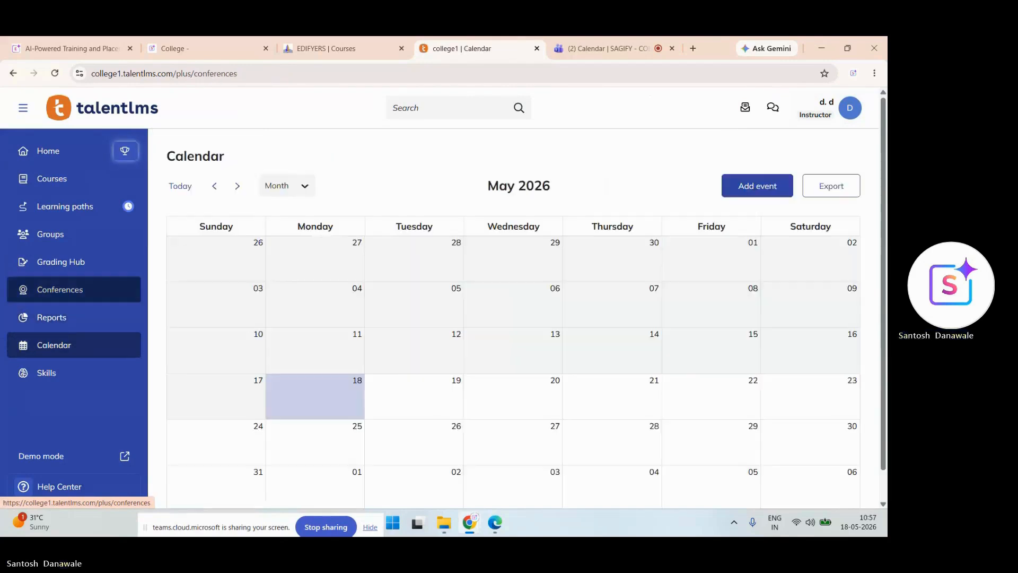
click(51, 234)
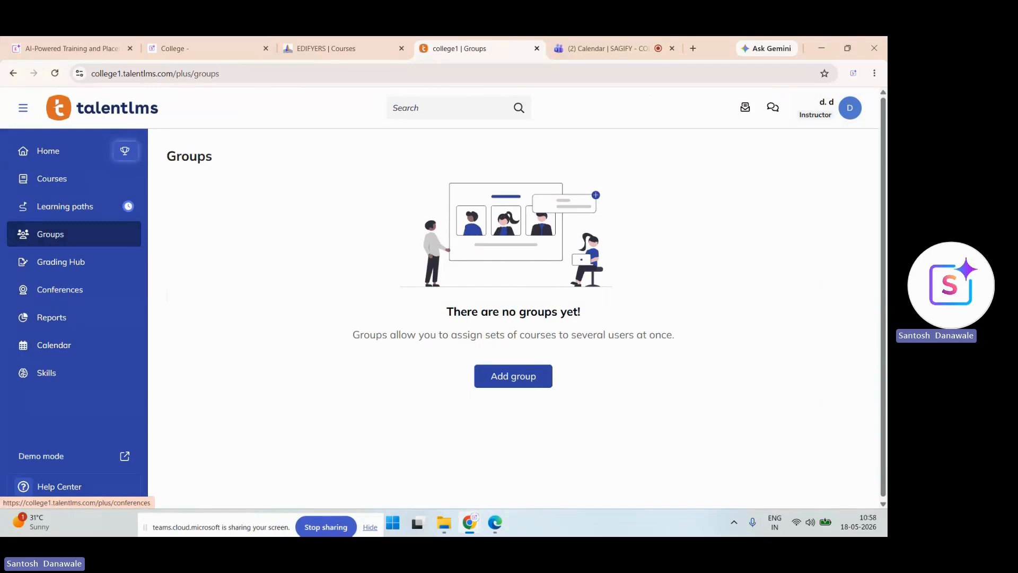
click(65, 206)
click(52, 179)
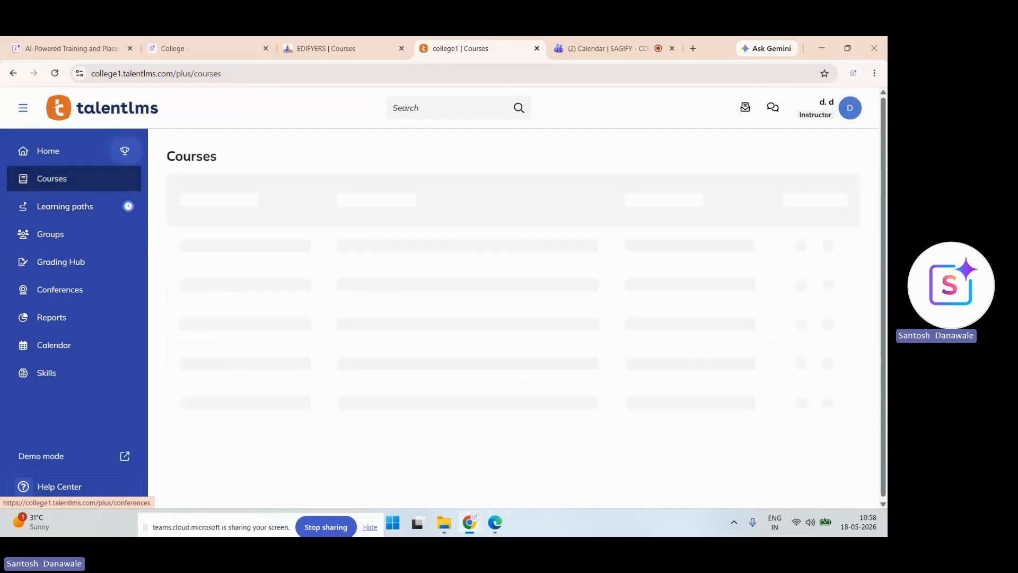
click(49, 151)
click(52, 179)
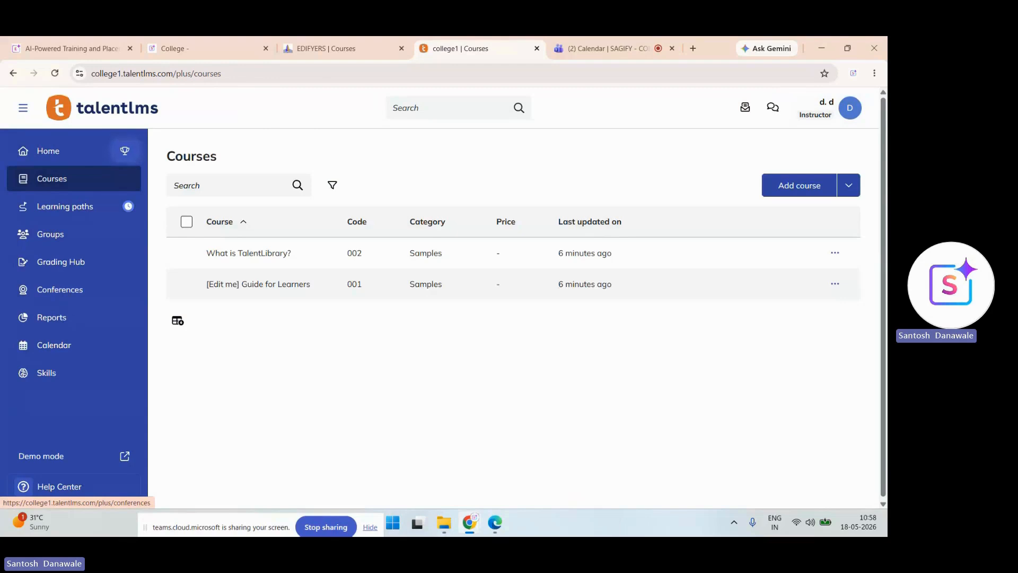
key(super)
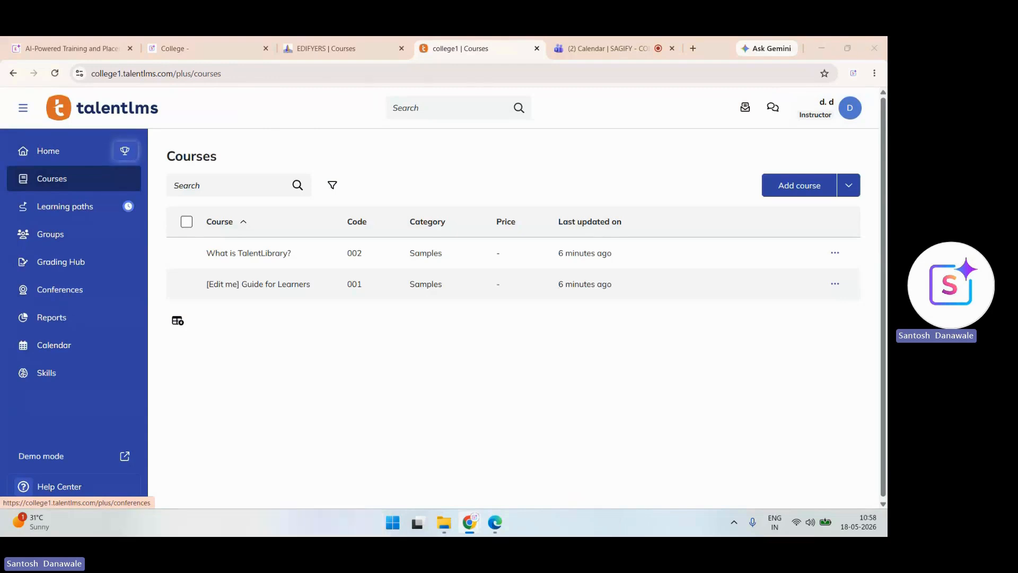
key(alt+Tab)
- Cycle through the open PDF tabs to the Sagify TPO brochure
scroll(508, 217, down, 2)
scroll(509, 217, up, 2)
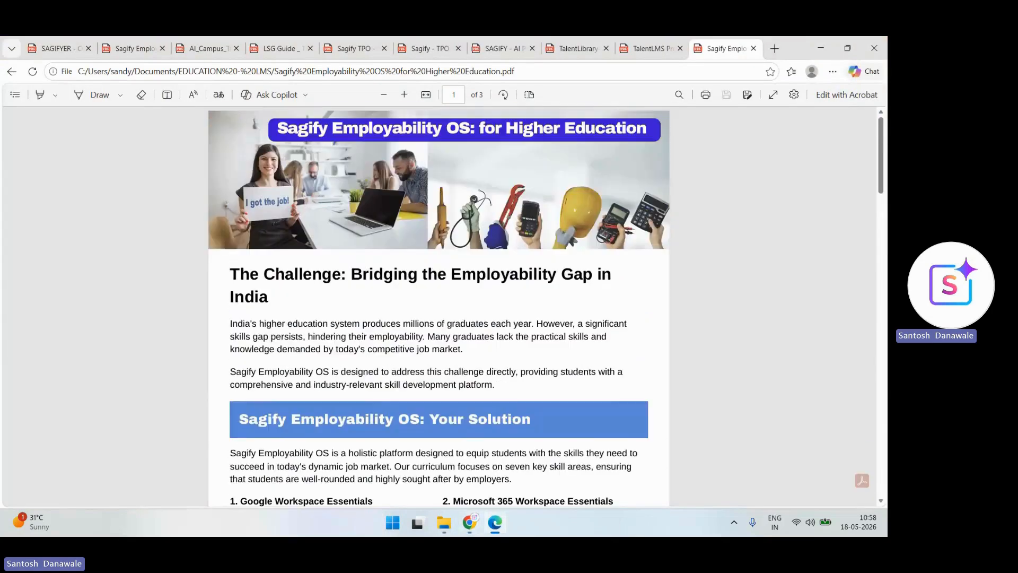
click(134, 49)
scroll(439, 306, up, 2)
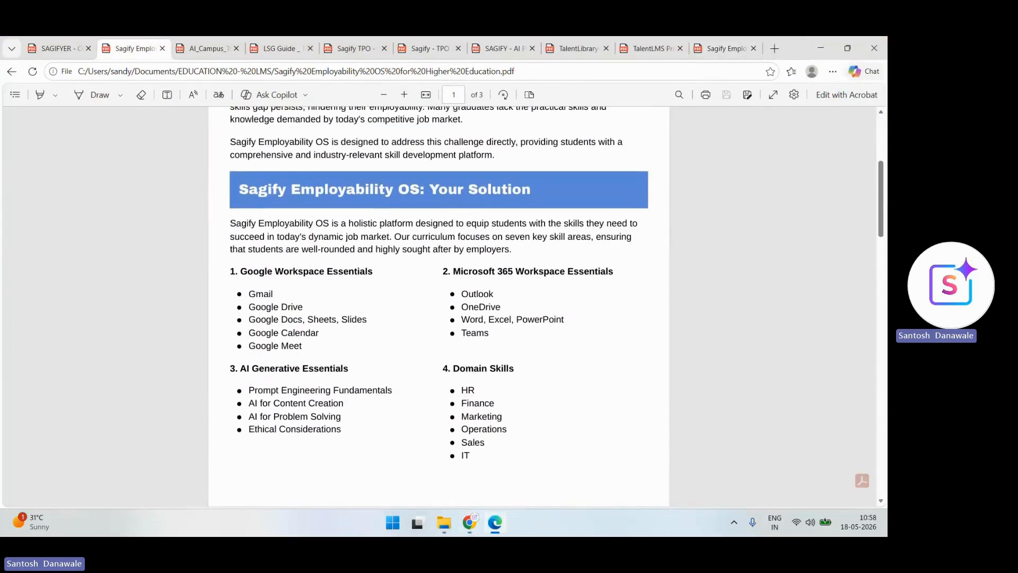
click(59, 49)
click(208, 48)
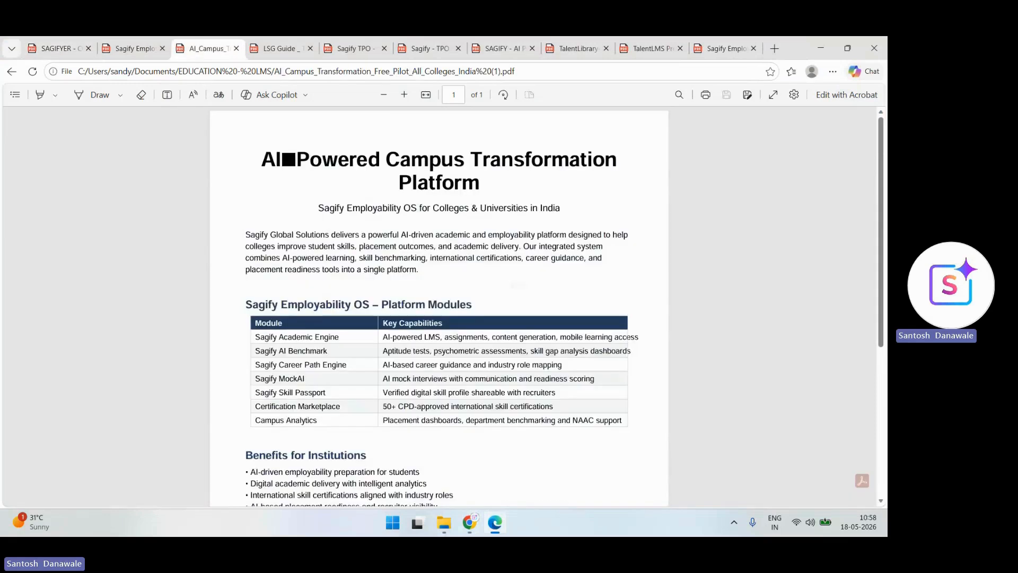
click(355, 49)
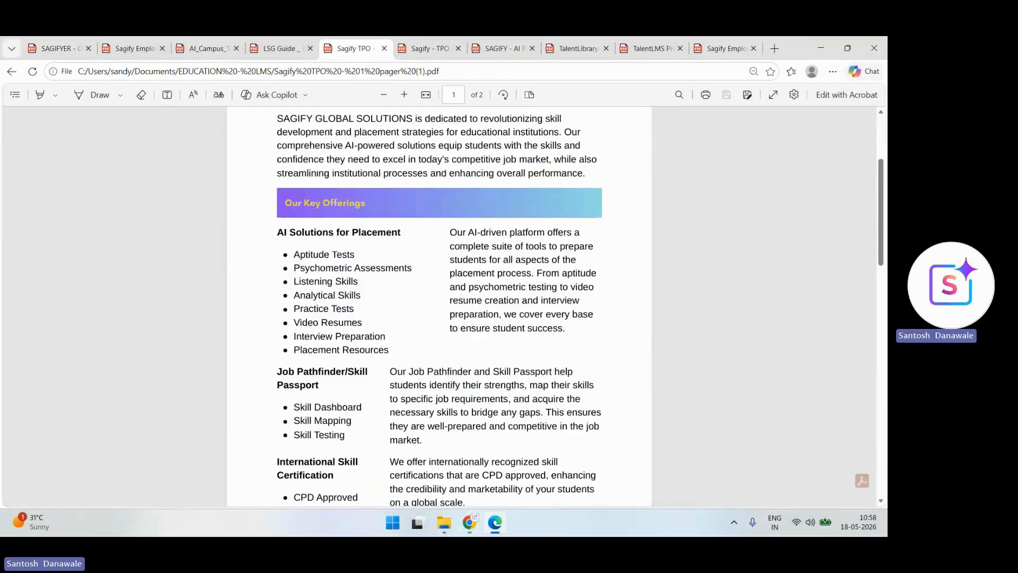
- Read both pages of 'Transforming Training and Placement with AI', returning to the top
scroll(439, 306, up, 1)
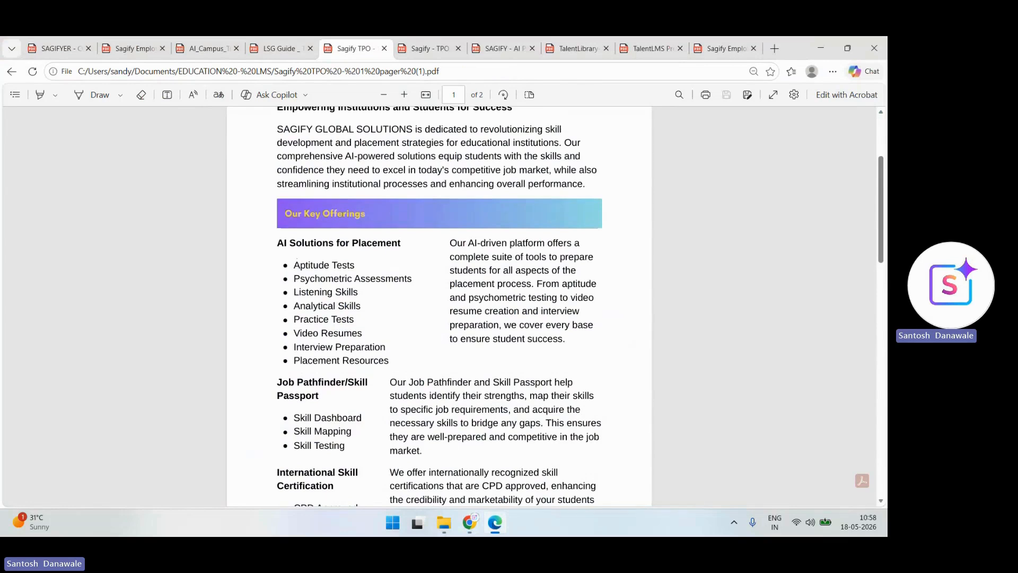
scroll(439, 306, down, 3)
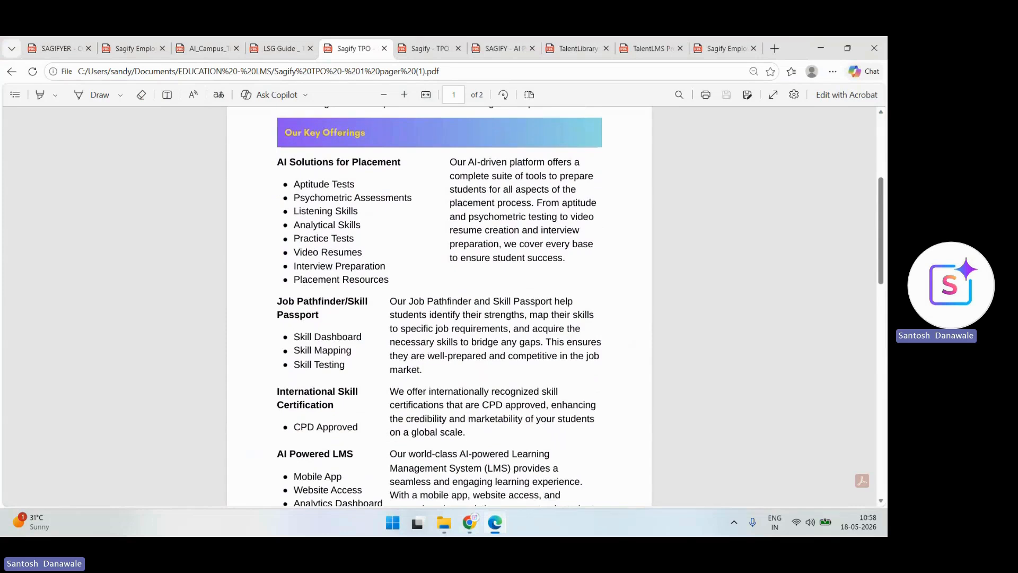
scroll(439, 306, down, 3)
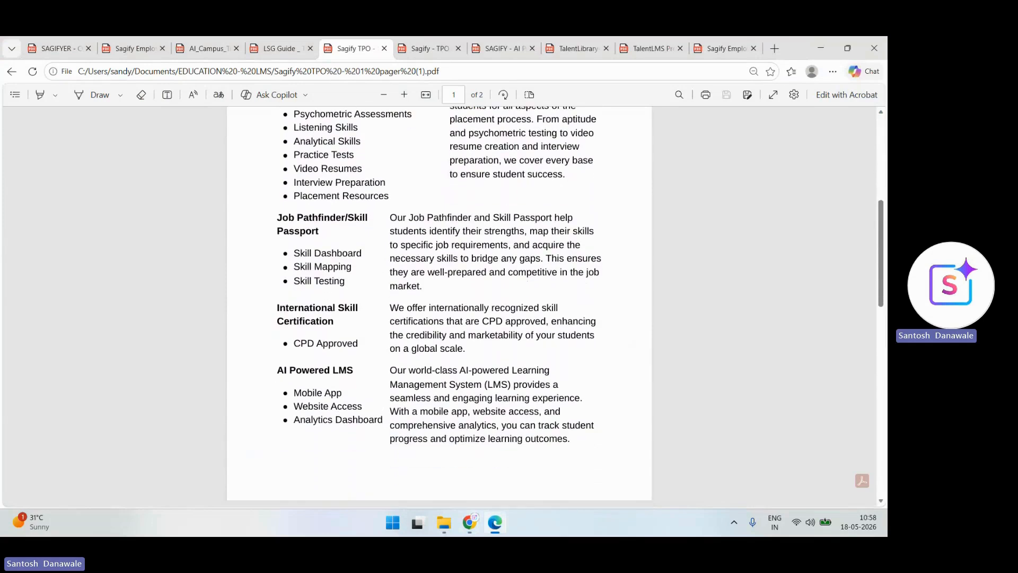
scroll(439, 306, down, 2)
scroll(439, 306, down, 2)
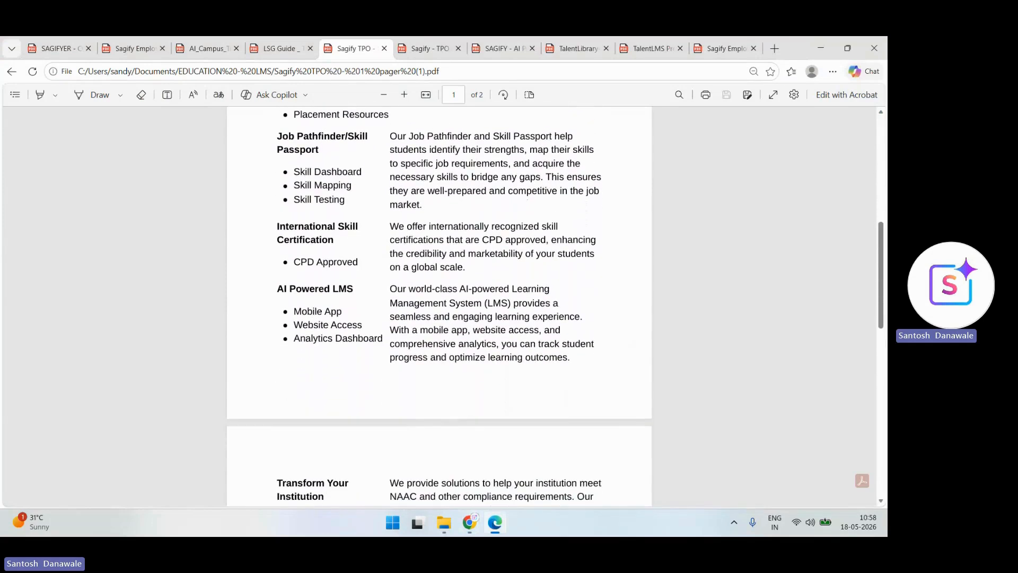
scroll(439, 306, down, 2)
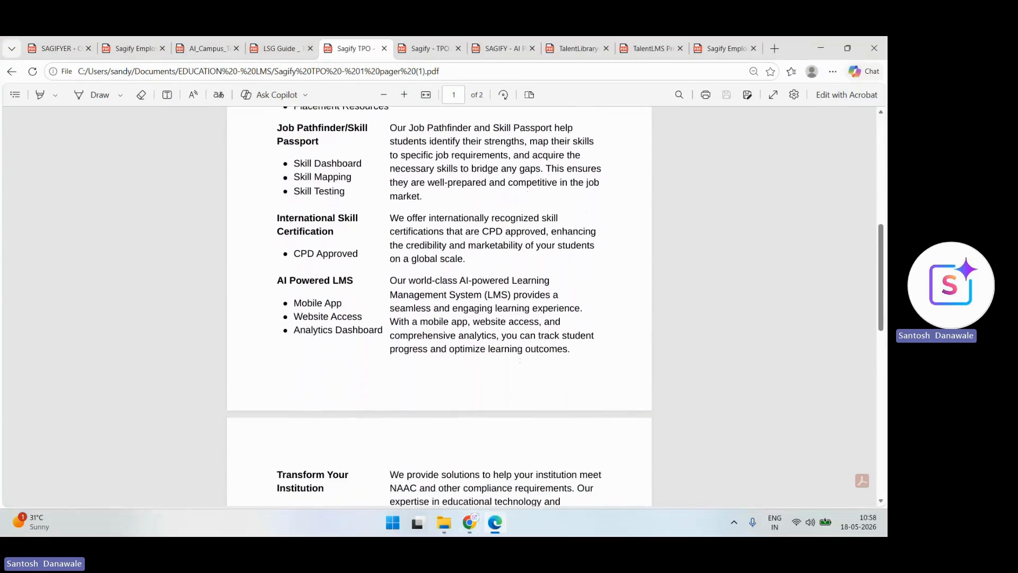
scroll(439, 306, down, 5)
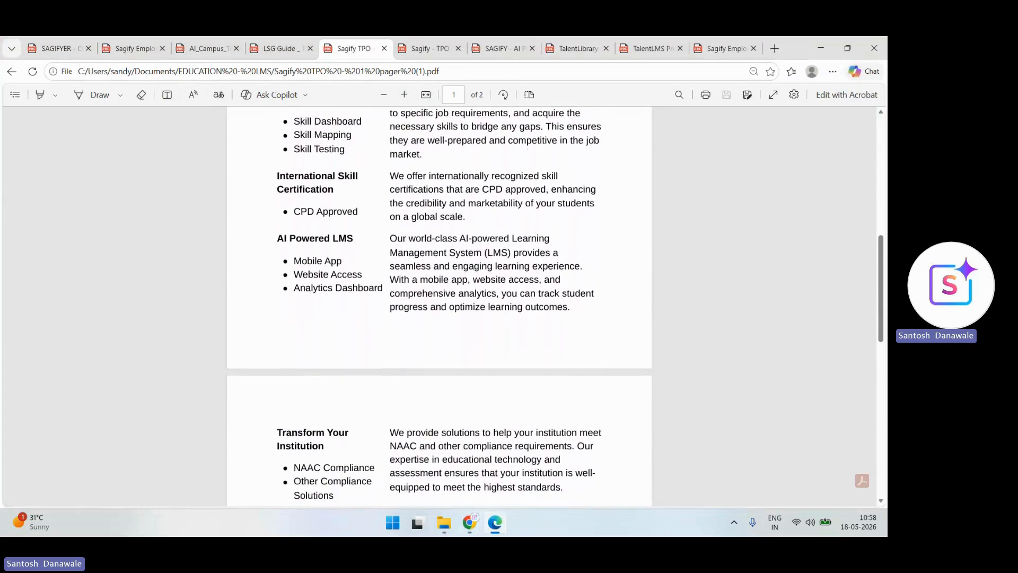
scroll(439, 305, down, 2)
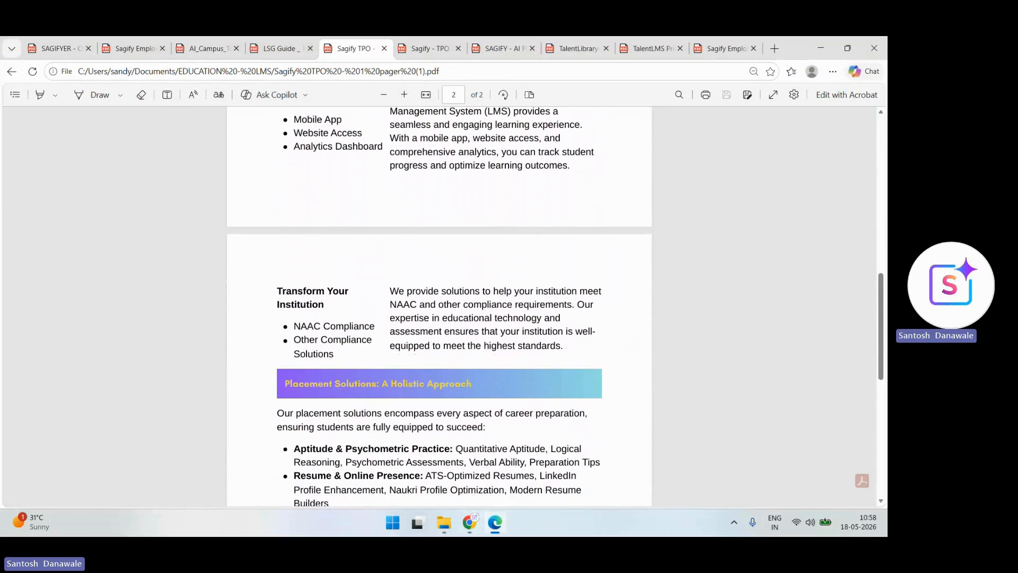
scroll(439, 306, down, 3)
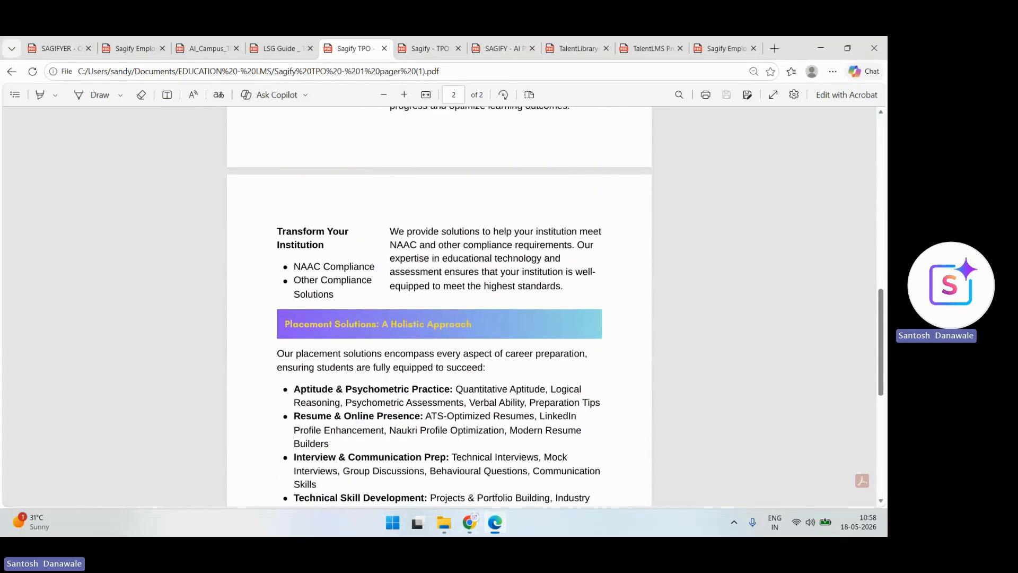
scroll(439, 306, down, 10)
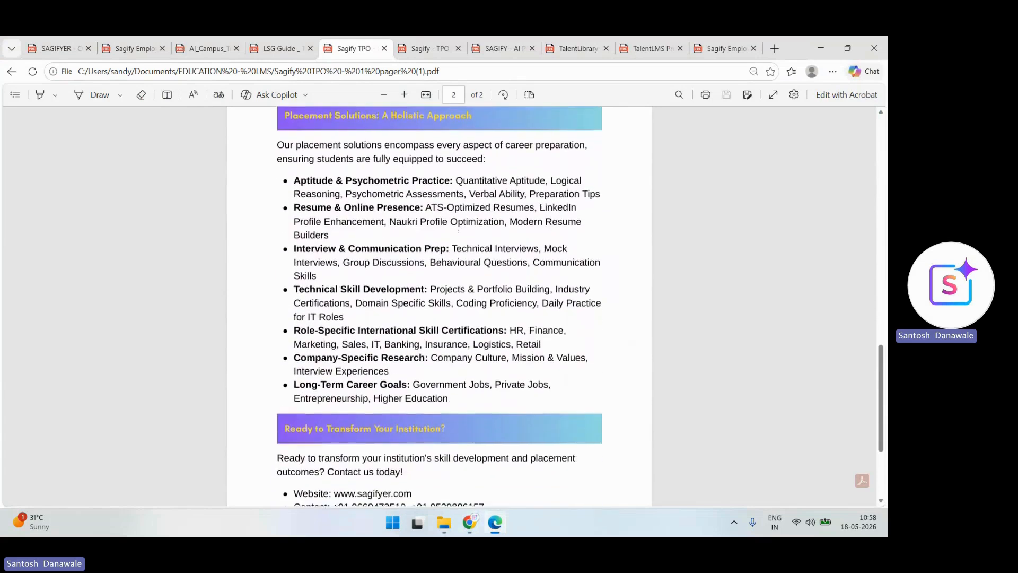
scroll(459, 231, up, 1)
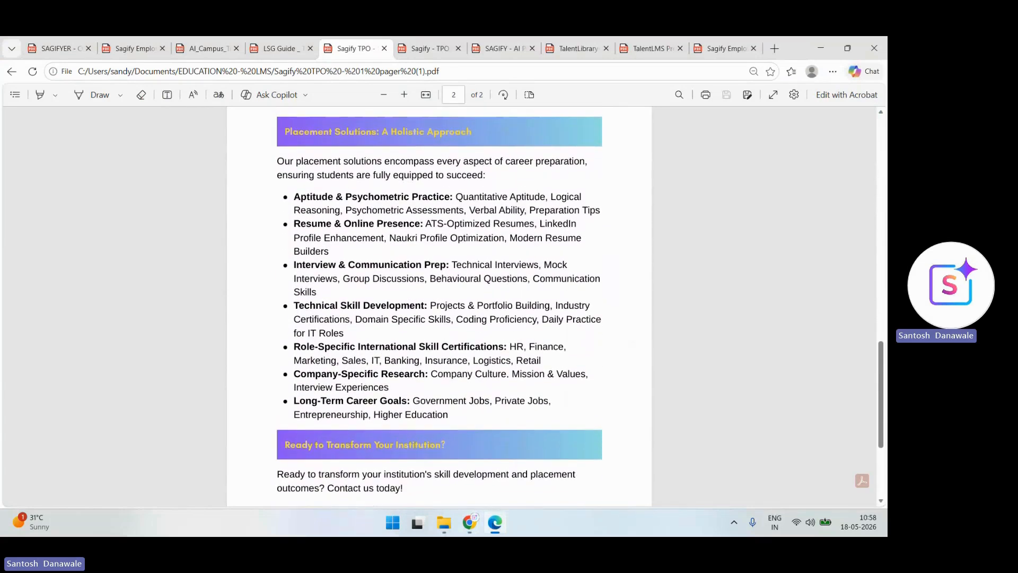
scroll(439, 306, down, 2)
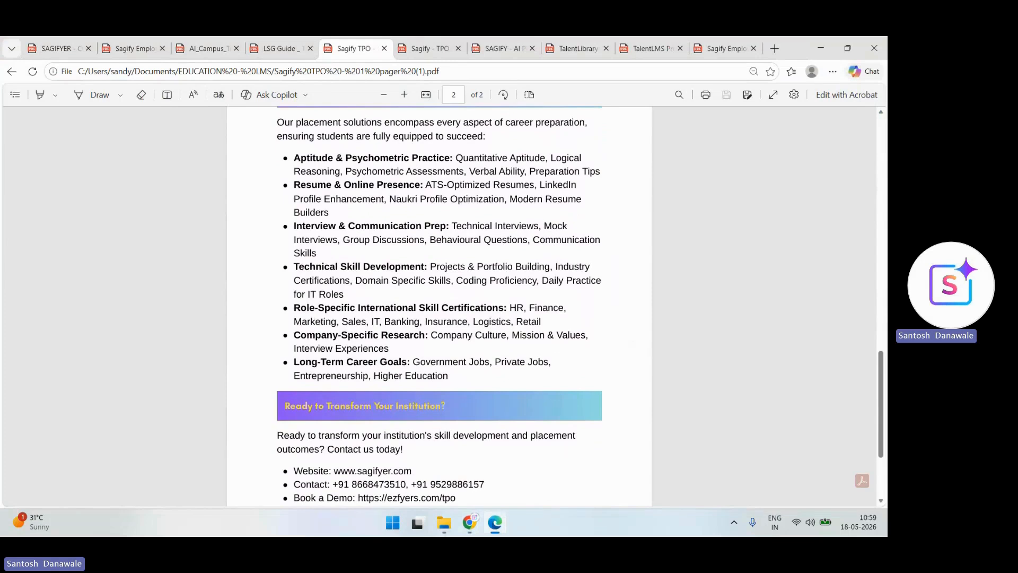
scroll(439, 306, down, 3)
scroll(370, 404, down, 3)
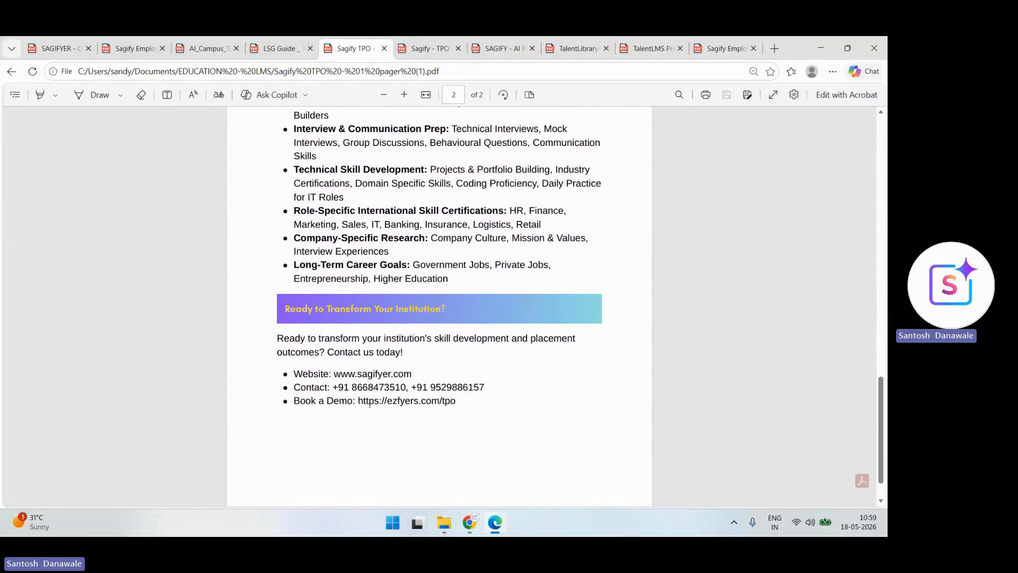
scroll(370, 404, down, 3)
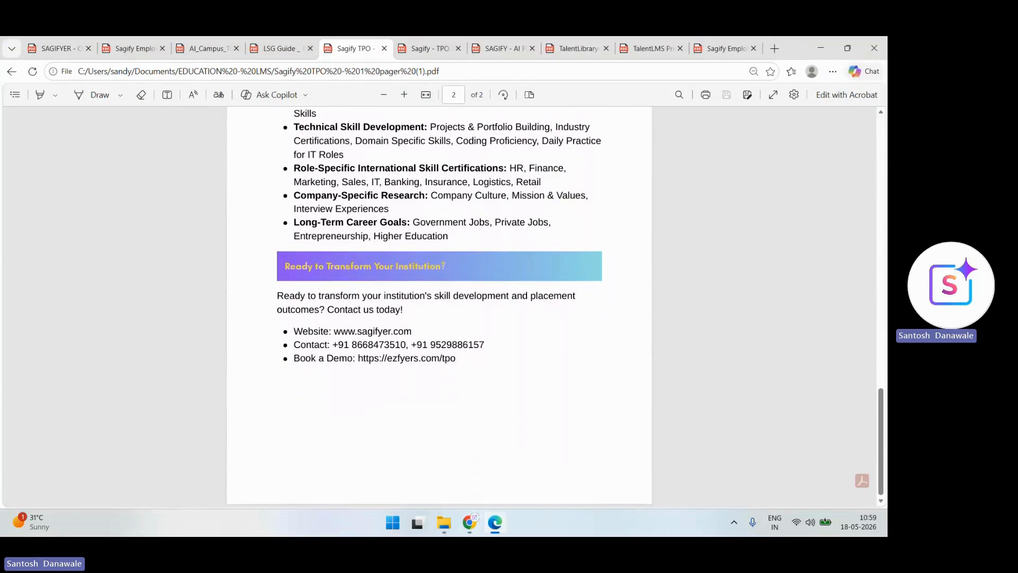
scroll(439, 305, up, 20)
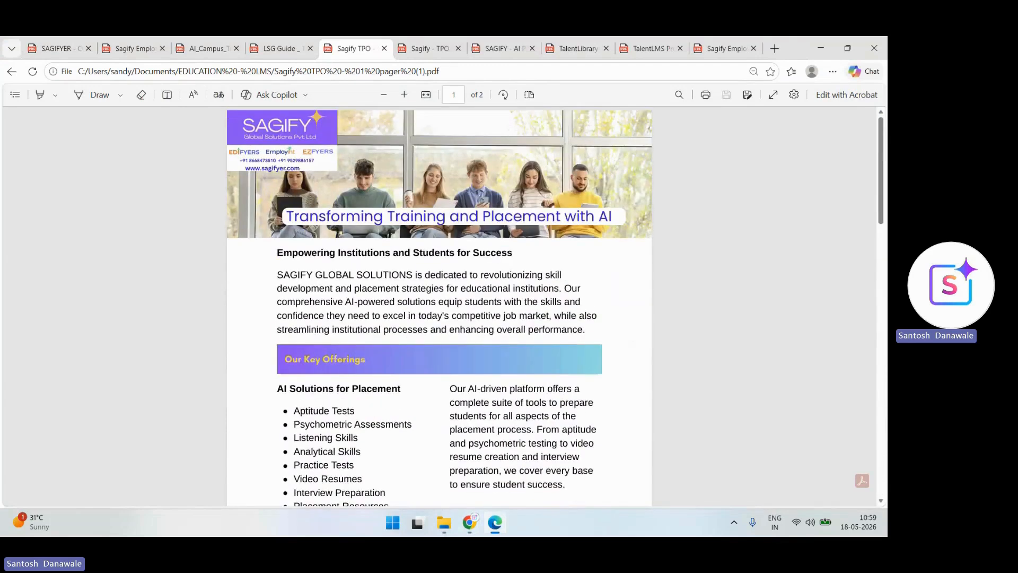
- Scroll through the Sagify Employability OS PDF
click(134, 48)
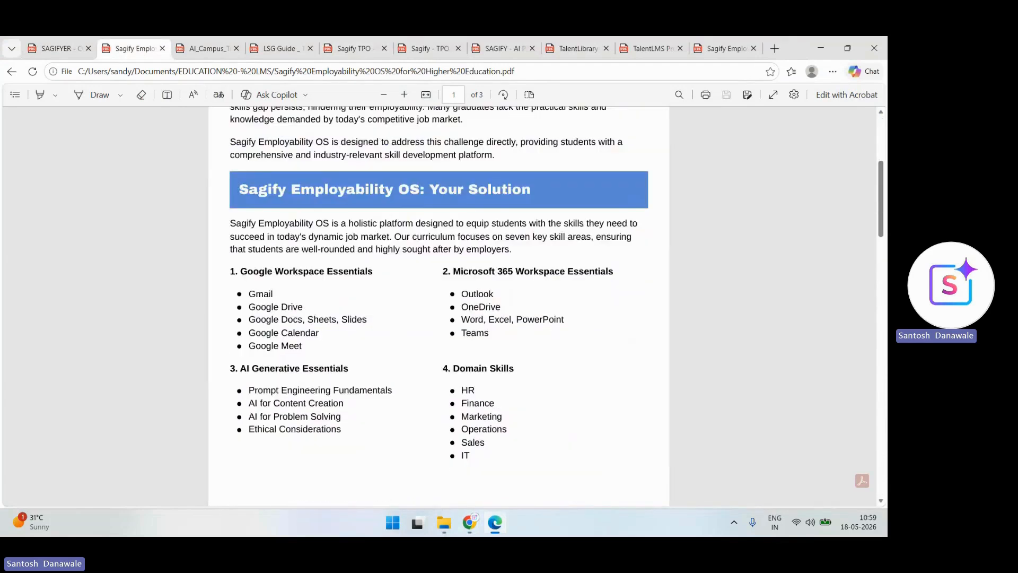
scroll(439, 306, up, 1)
scroll(439, 306, down, 1)
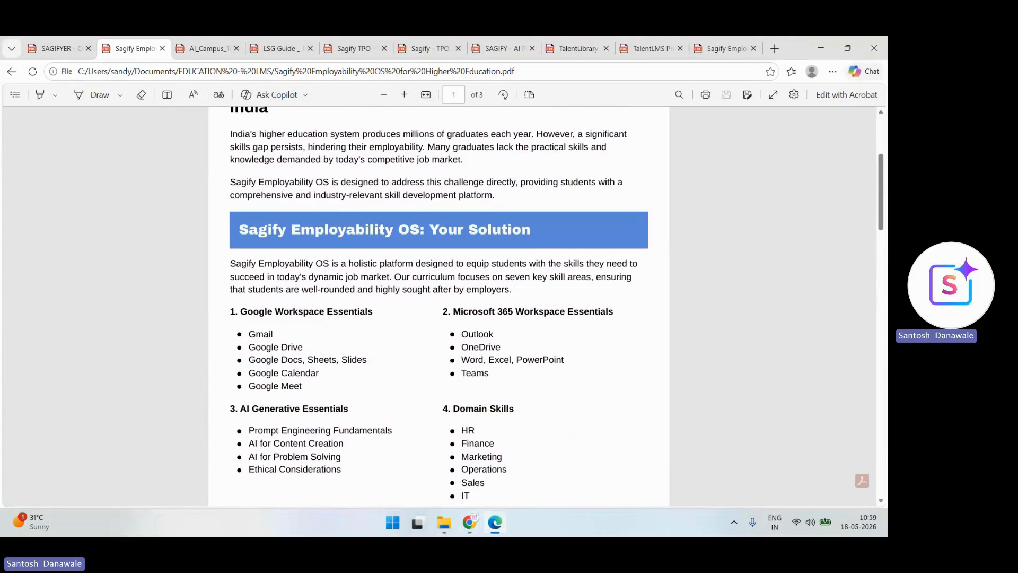
scroll(439, 306, down, 1)
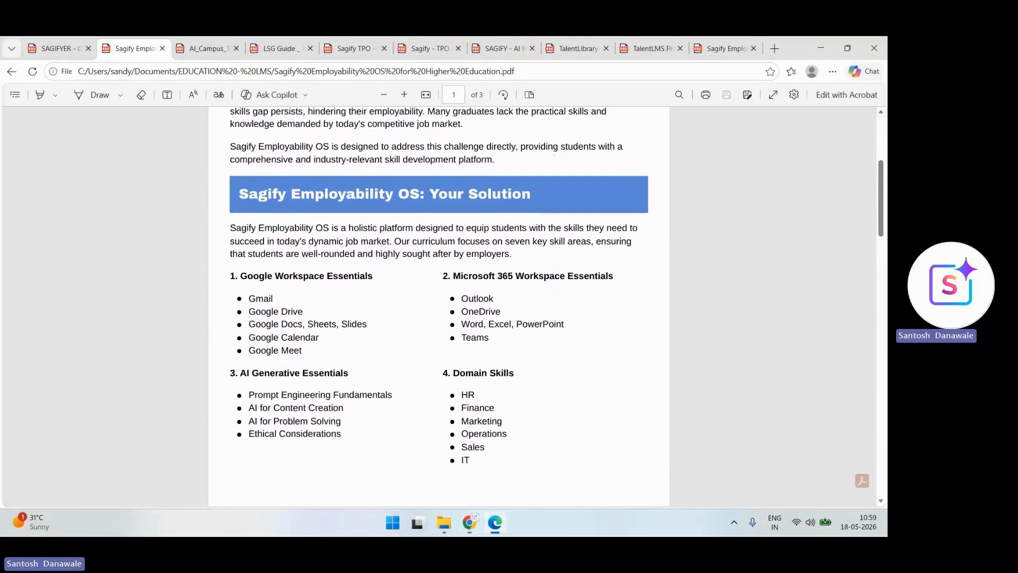
scroll(439, 306, down, 1)
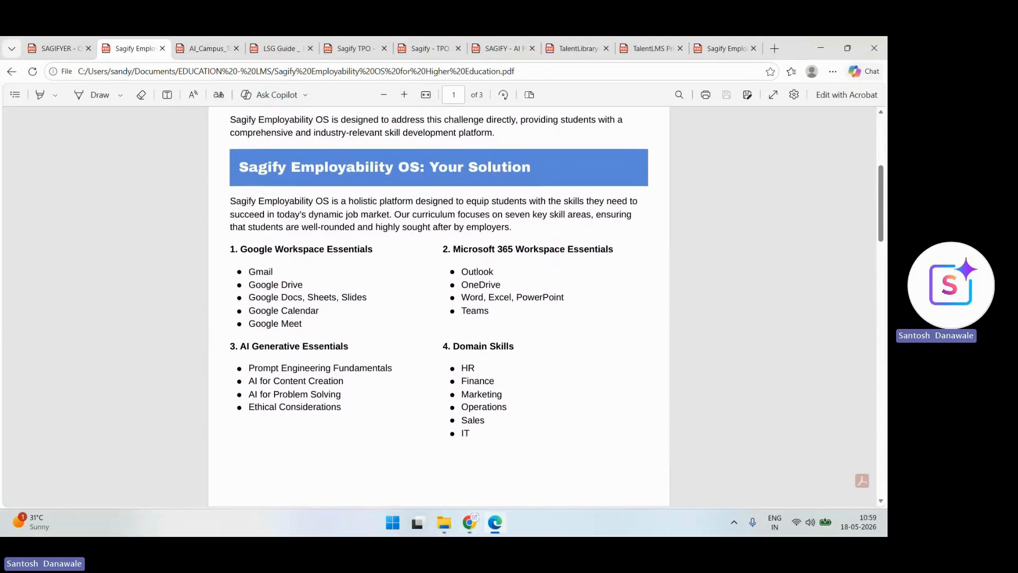
scroll(439, 306, down, 5)
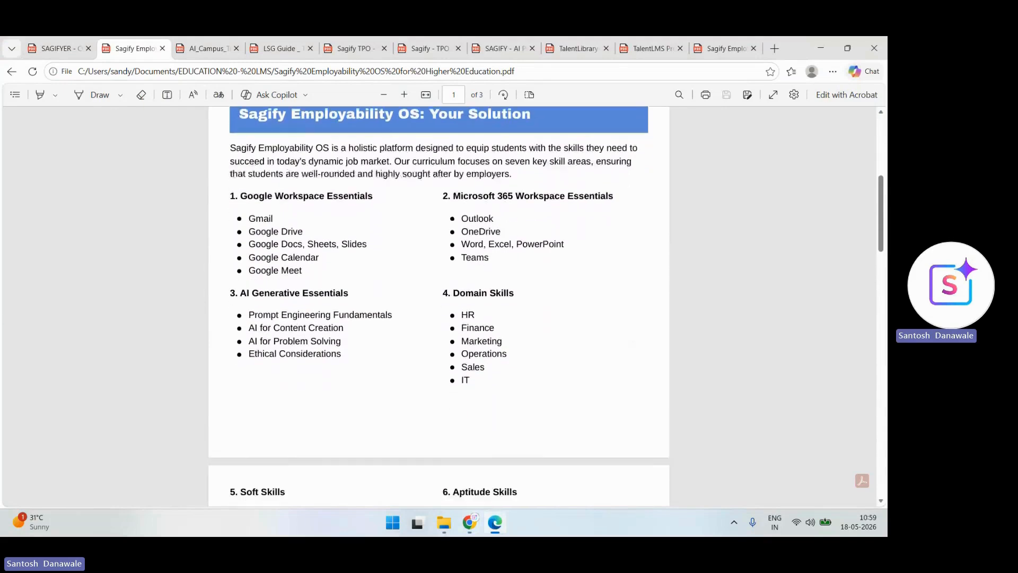
scroll(503, 365, down, 4)
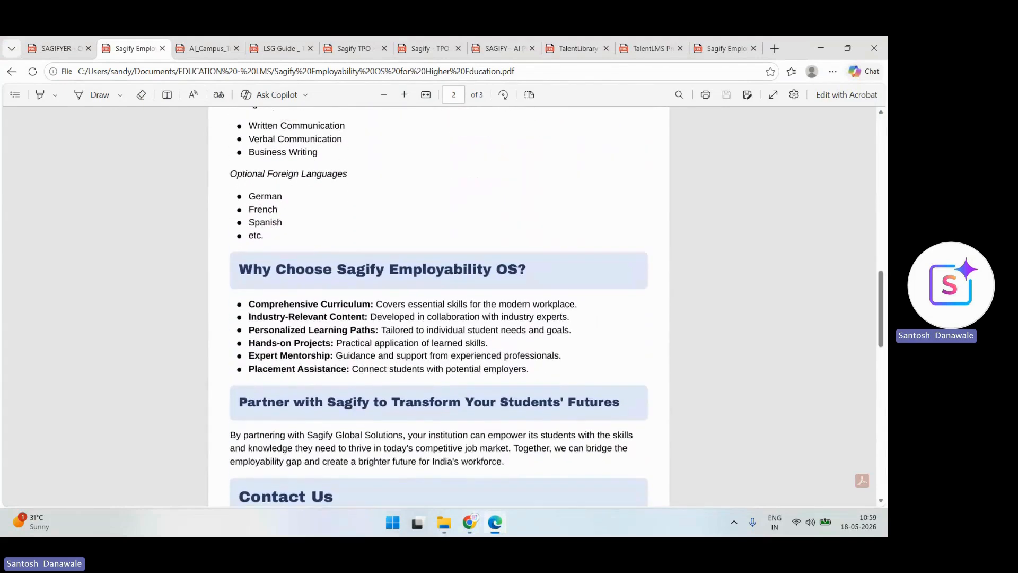
scroll(439, 306, down, 3)
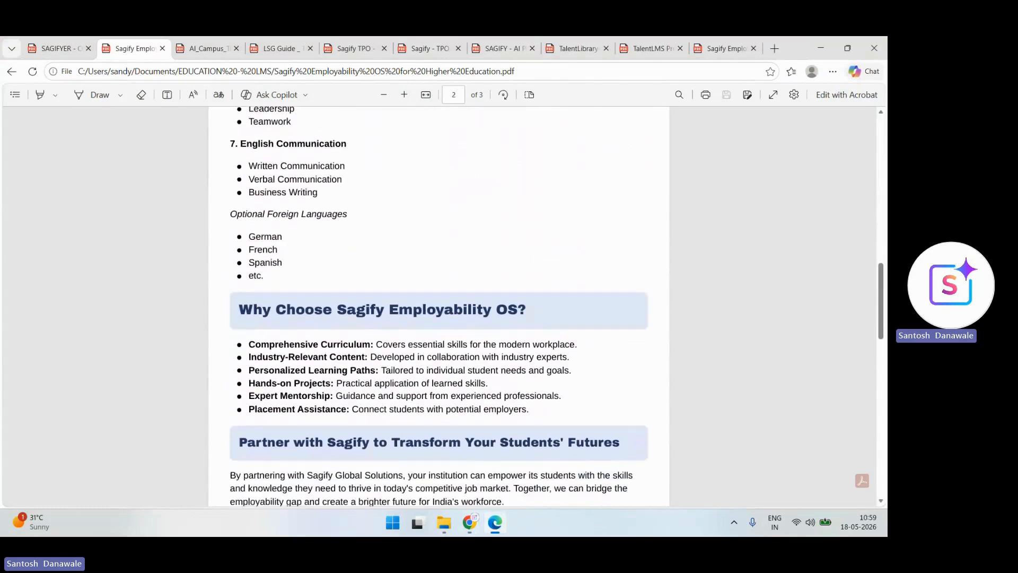
scroll(439, 306, down, 3)
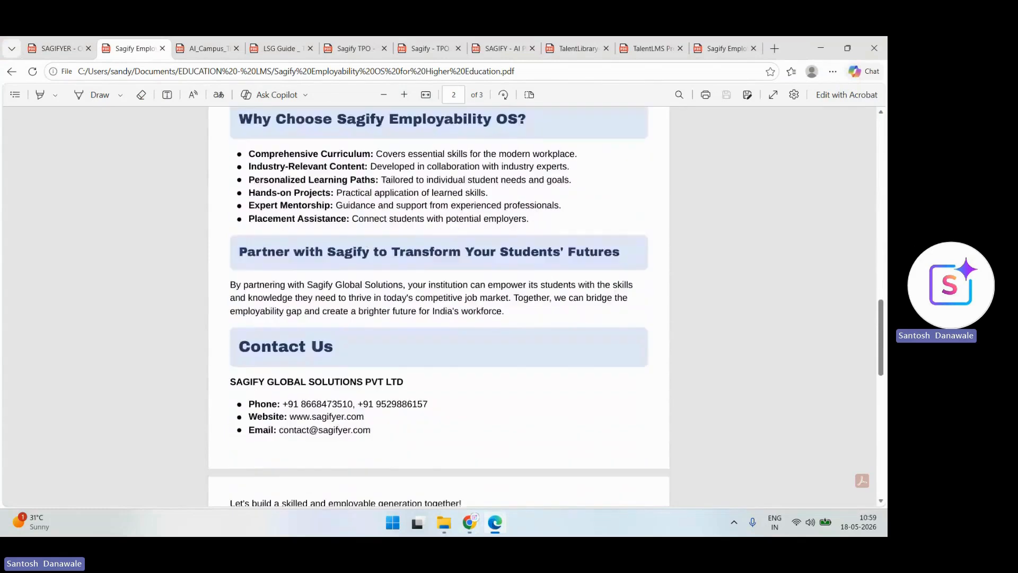
scroll(439, 306, up, 18)
- Skim the LSG Guide Technology Collections document and the Sagify TPO one-pager
click(282, 48)
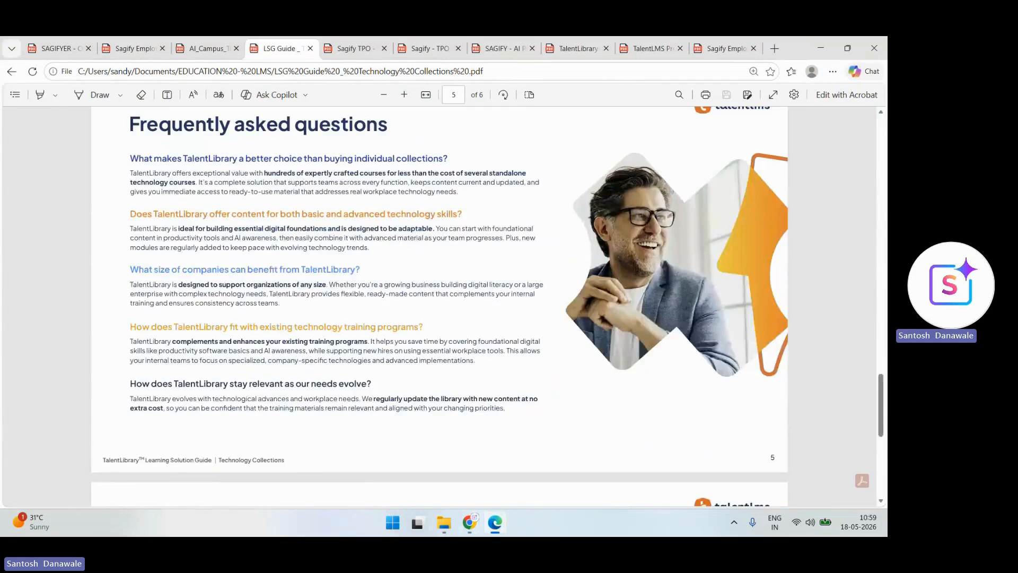
scroll(439, 306, down, 7)
scroll(440, 306, up, 12)
scroll(439, 306, up, 7)
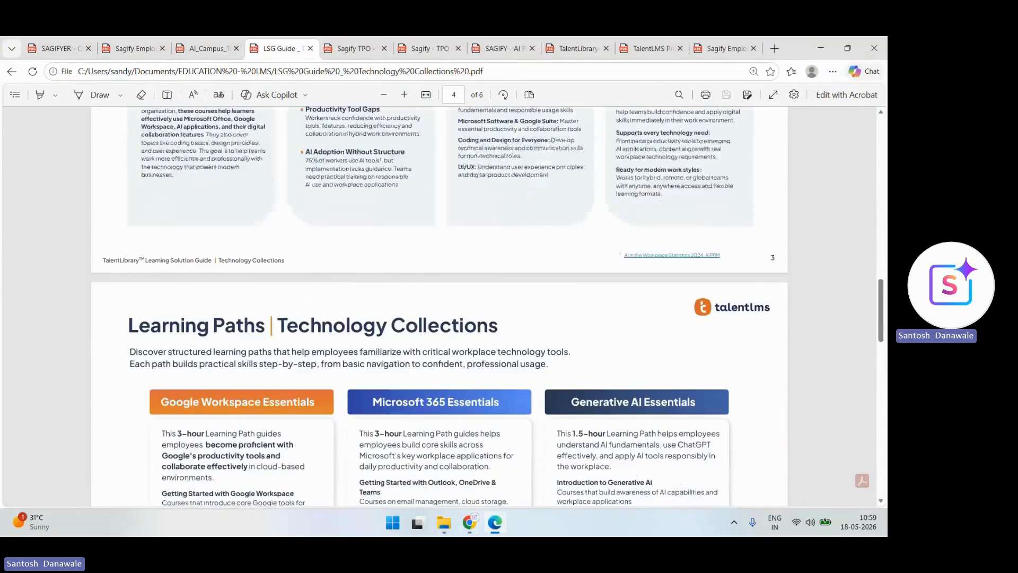
scroll(439, 306, down, 2)
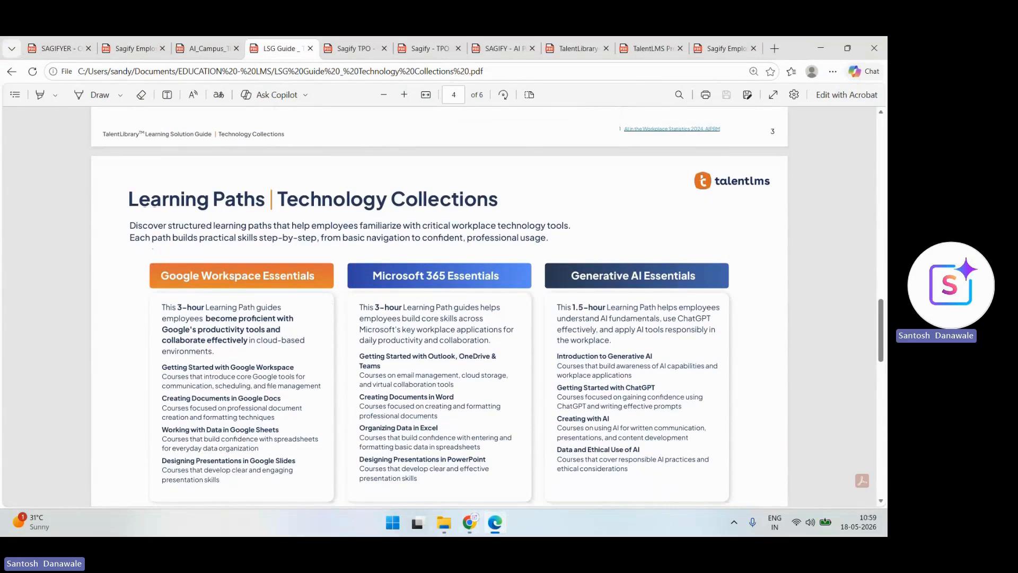
scroll(487, 307, up, 2)
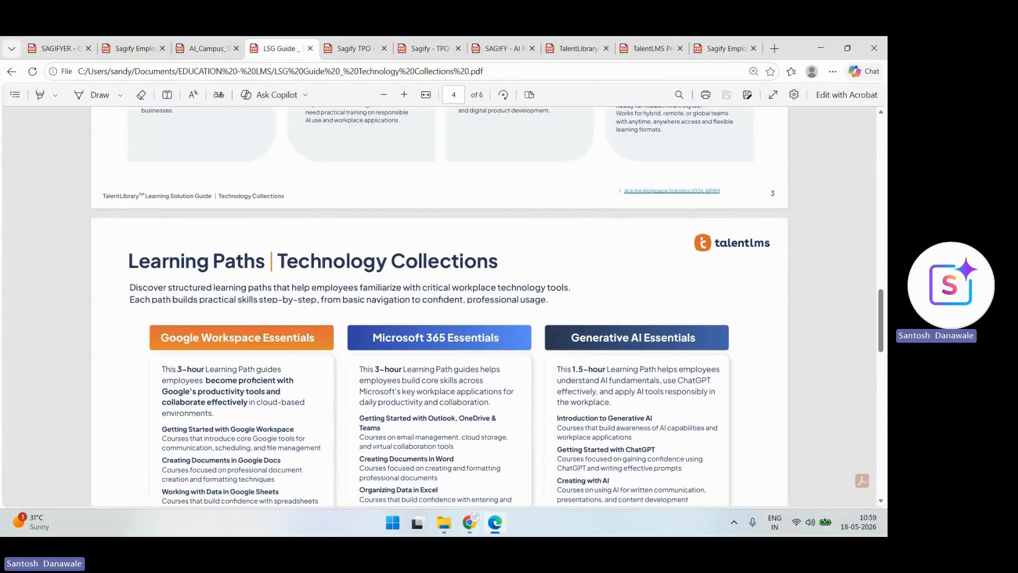
click(355, 48)
scroll(439, 306, down, 6)
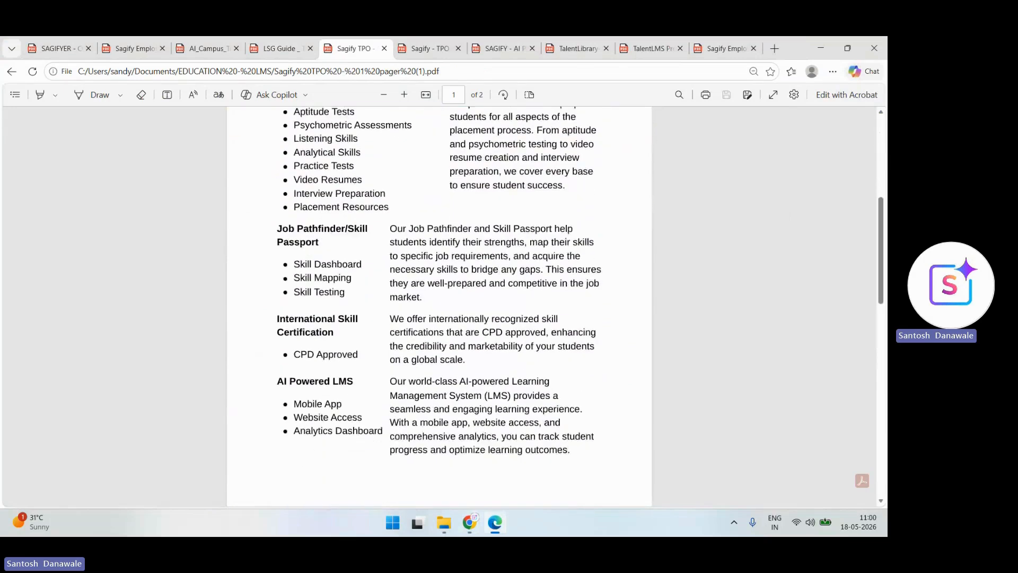
scroll(439, 306, up, 6)
- Read through the Sagify TPO pitch document, then move on to the SAGIFY AI placement brochure
click(428, 49)
scroll(439, 306, down, 4)
scroll(439, 306, up, 2)
scroll(439, 306, down, 1)
scroll(440, 306, down, 1)
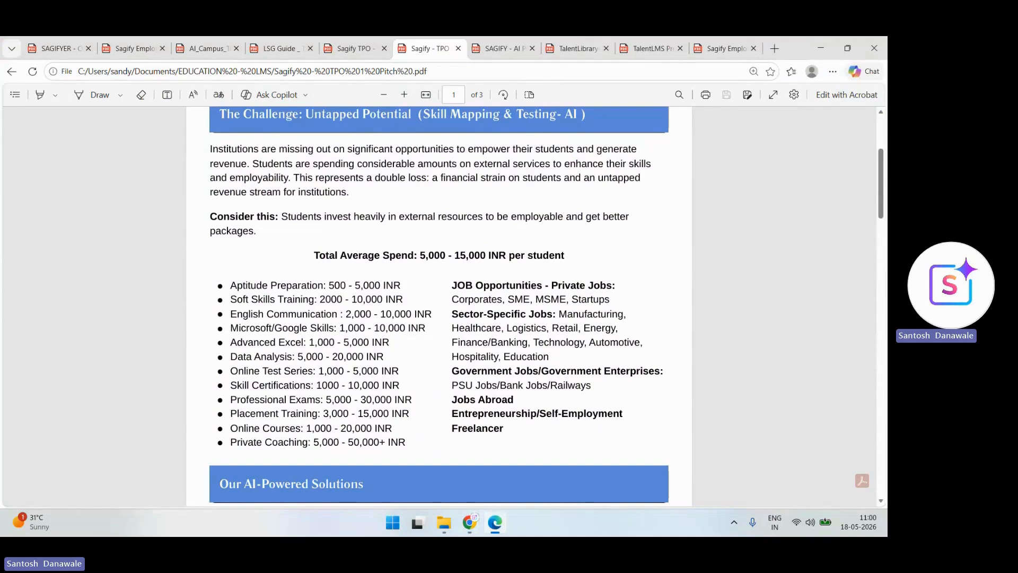
scroll(439, 307, down, 1)
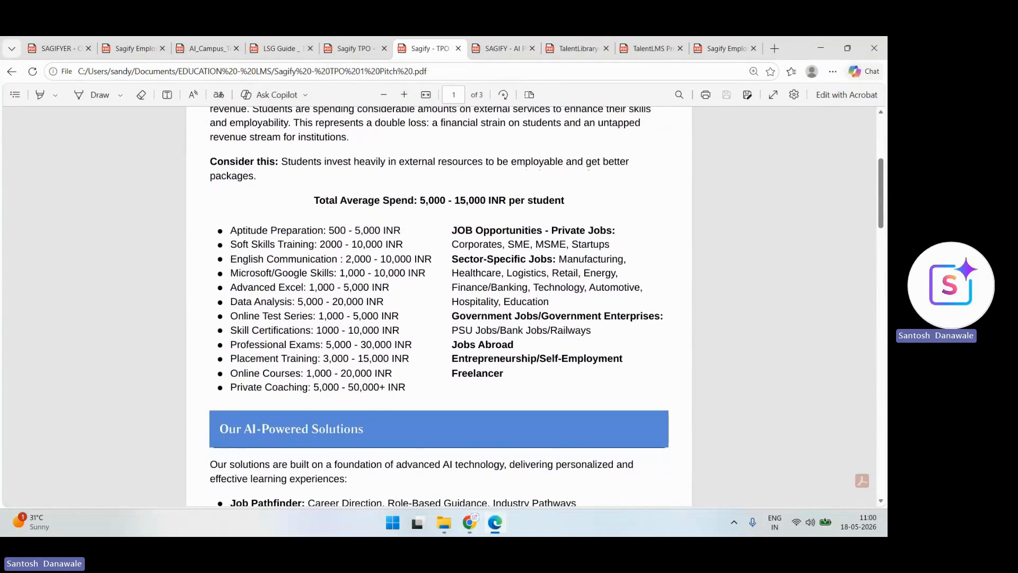
scroll(439, 307, down, 1)
scroll(439, 307, down, 1)
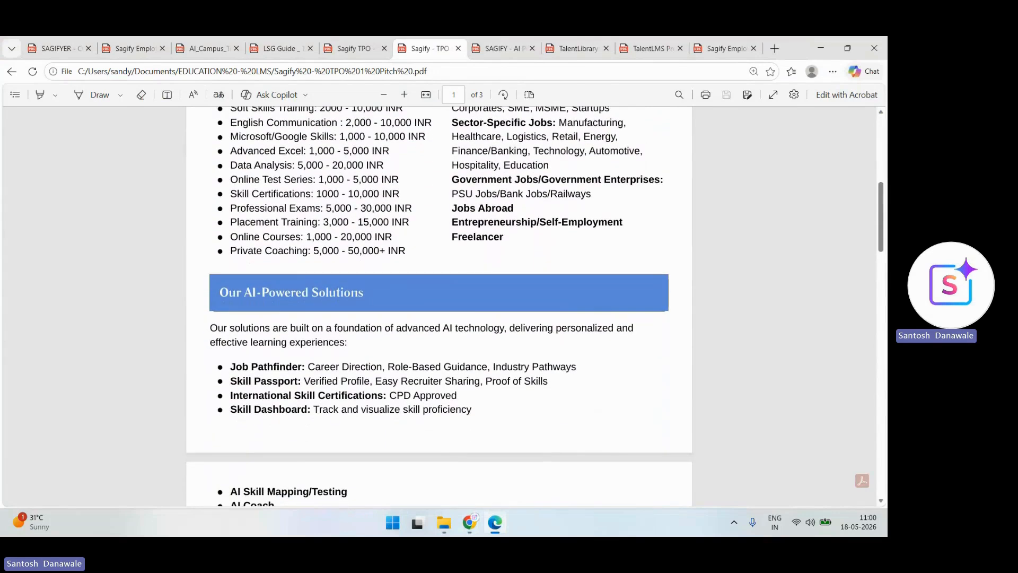
scroll(439, 305, down, 1)
scroll(439, 305, up, 1)
scroll(439, 305, down, 1)
scroll(439, 305, down, 3)
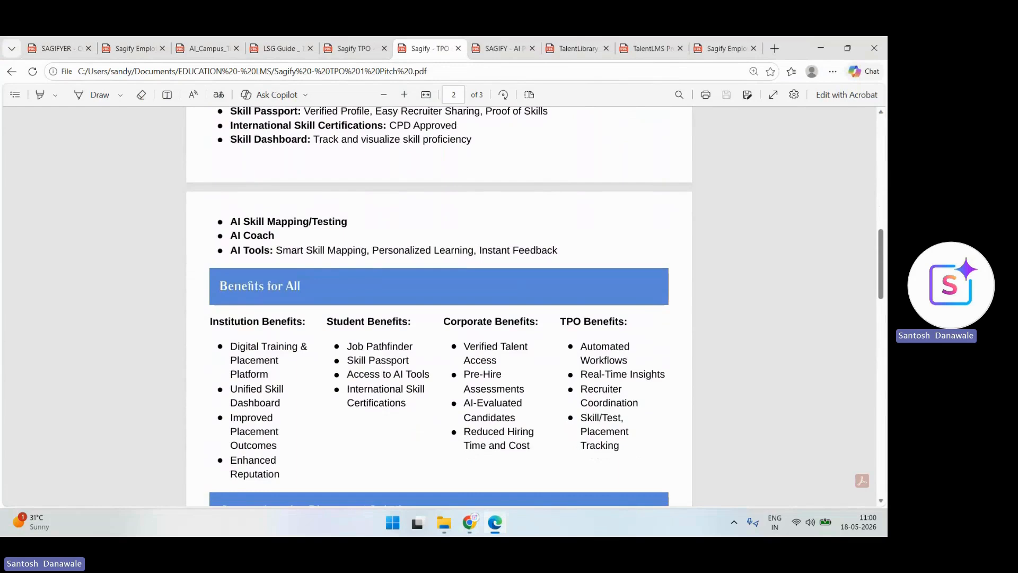
scroll(439, 305, down, 5)
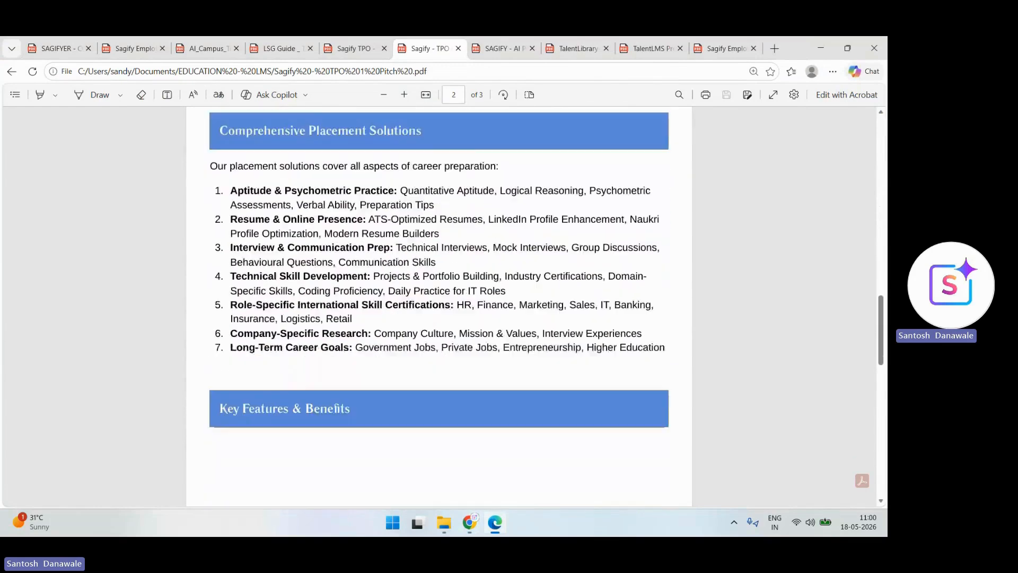
scroll(439, 305, down, 6)
scroll(439, 305, up, 8)
scroll(439, 305, up, 10)
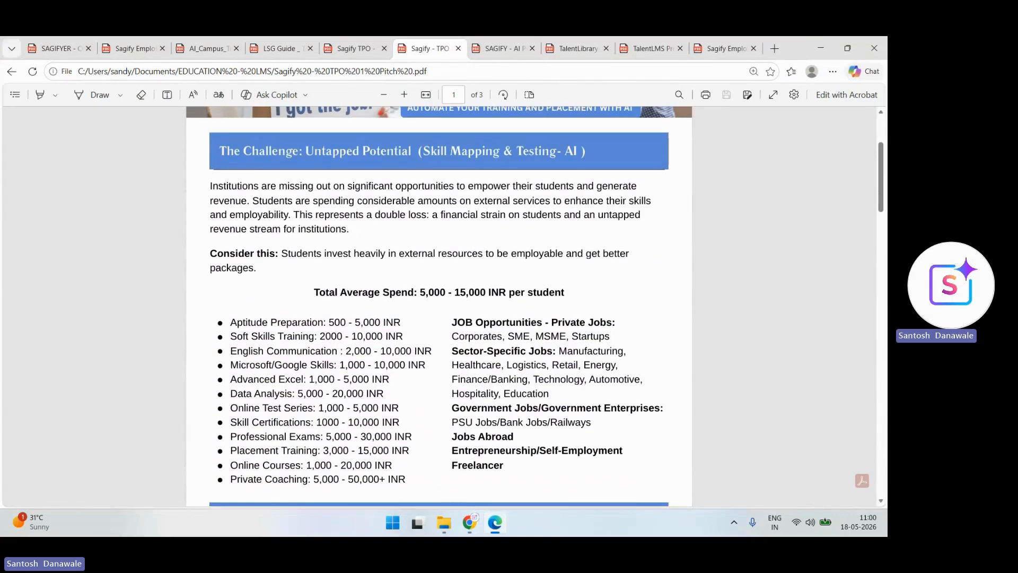
scroll(439, 304, up, 1)
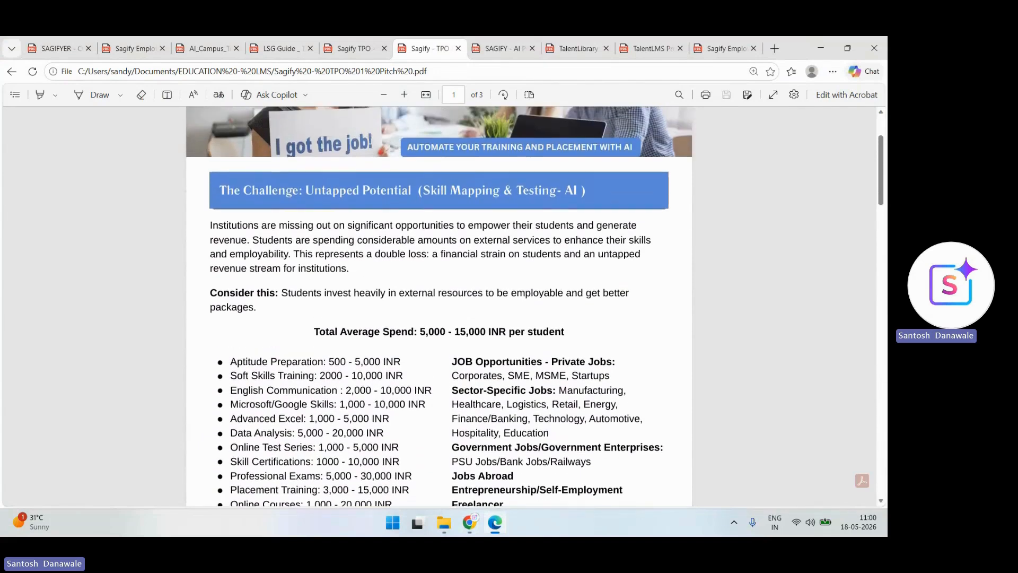
key(ctrl+Tab)
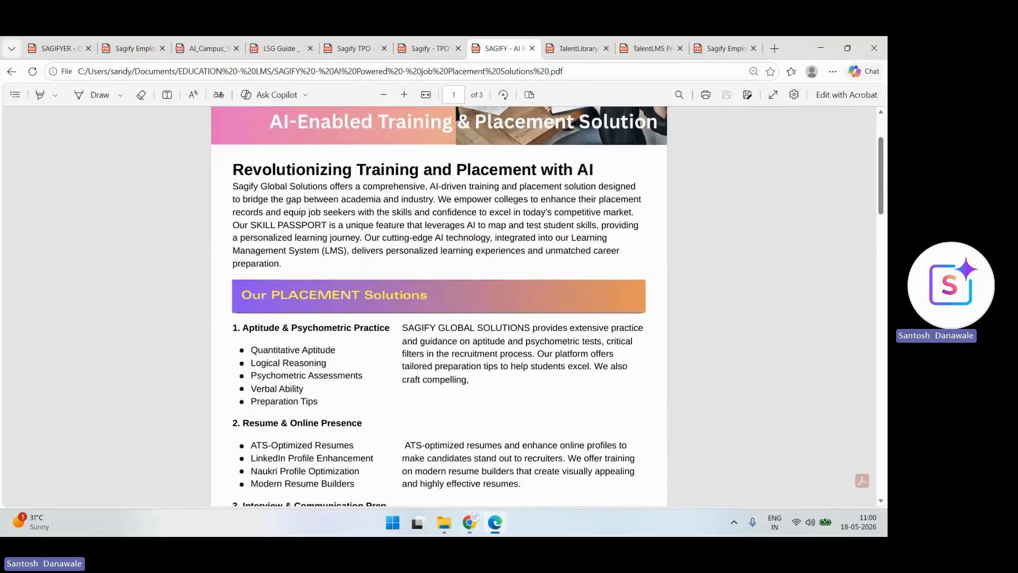
- Scroll through the SAGIFY AI Powered Job Placement Solutions brochure
scroll(439, 305, down, 2)
scroll(439, 305, down, 7)
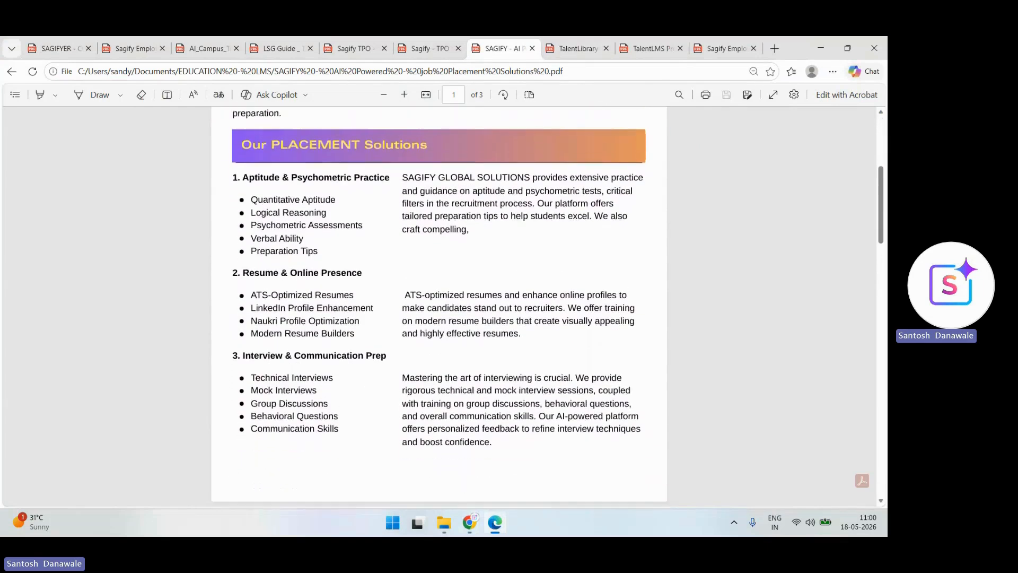
scroll(439, 305, down, 9)
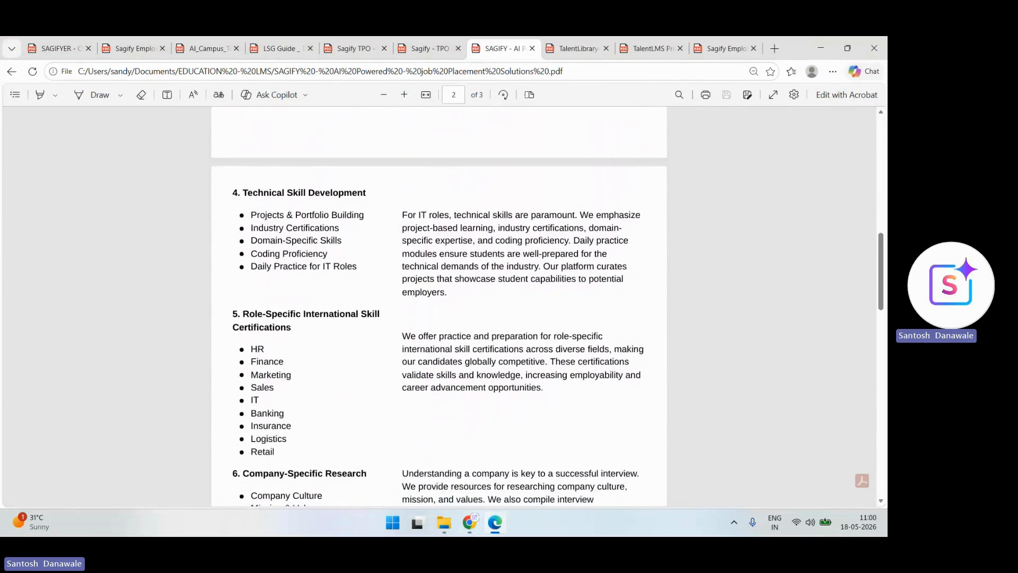
scroll(439, 305, down, 15)
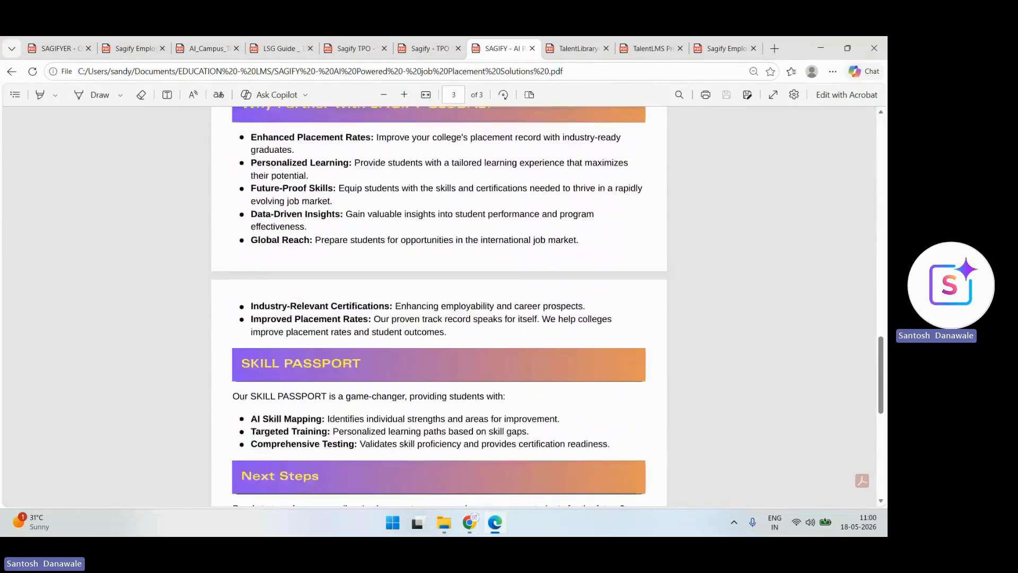
- Skim the TalentLibrary course library document
key(ctrl+Tab)
scroll(439, 305, down, 10)
scroll(440, 304, down, 20)
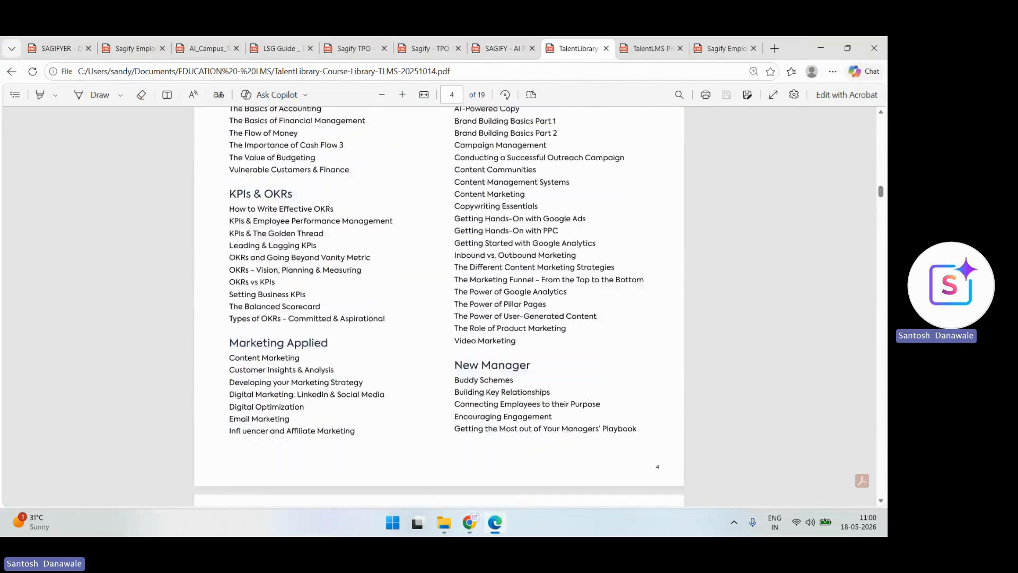
scroll(439, 305, down, 20)
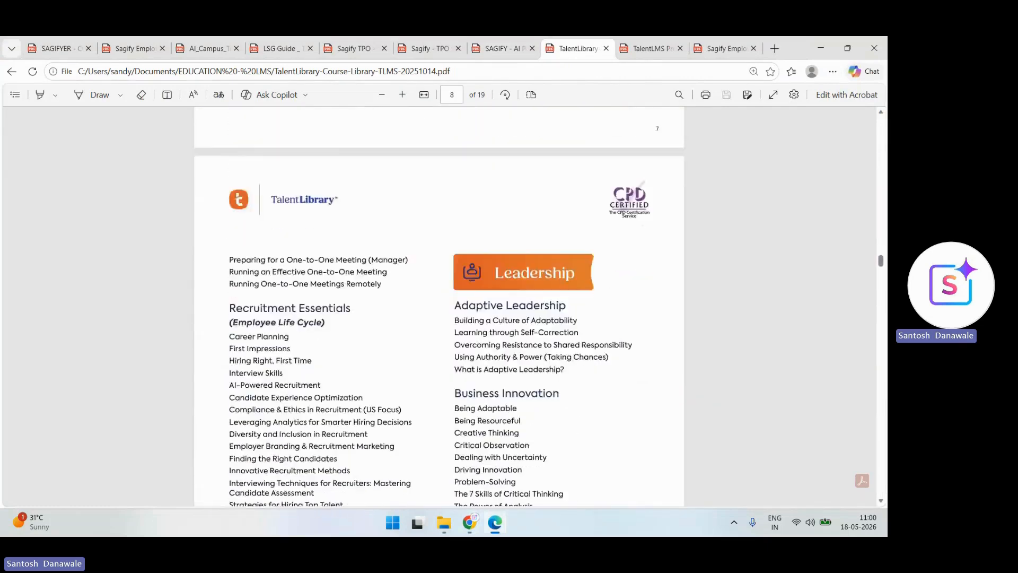
scroll(440, 305, down, 20)
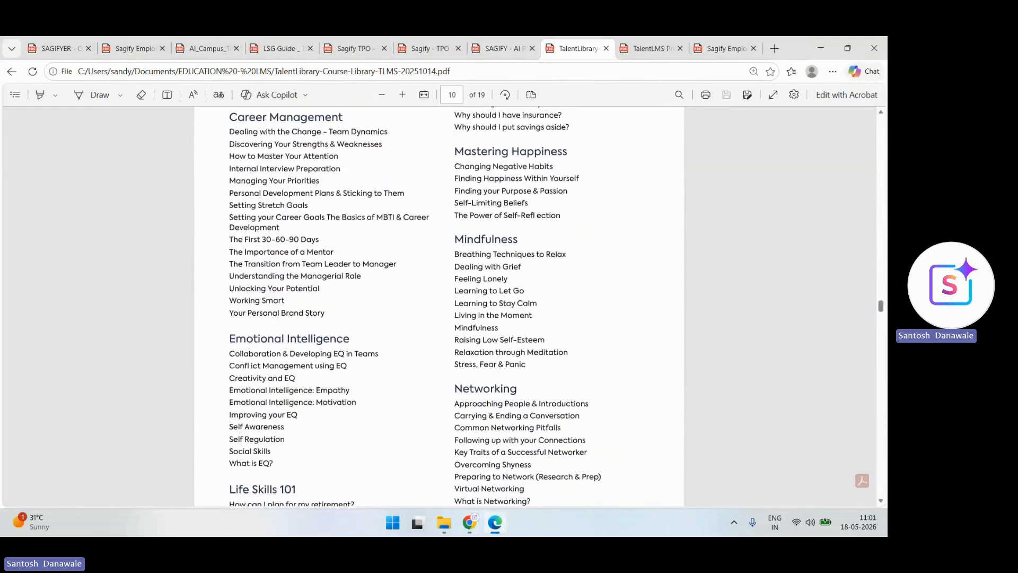
scroll(439, 305, down, 20)
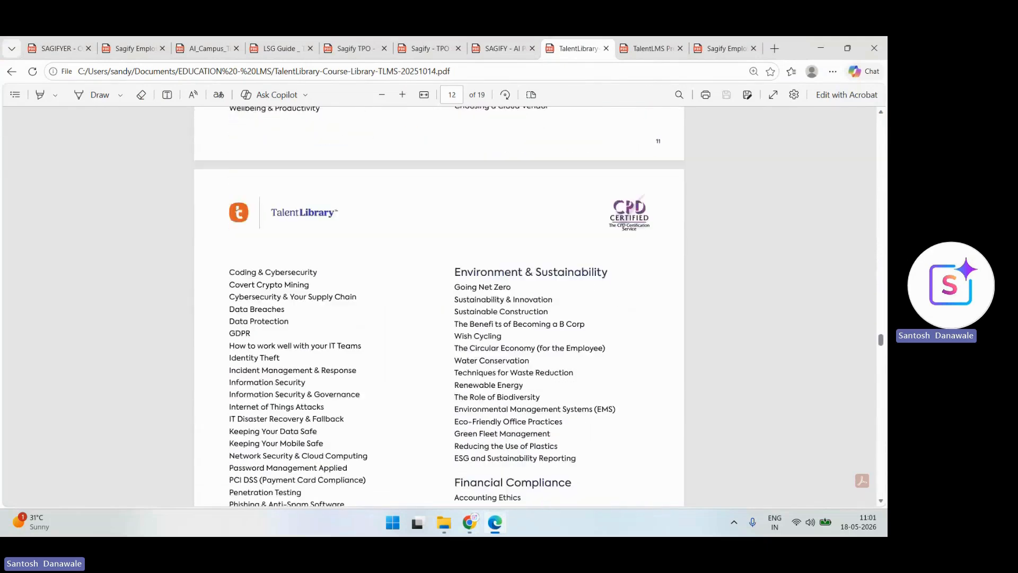
scroll(439, 305, down, 20)
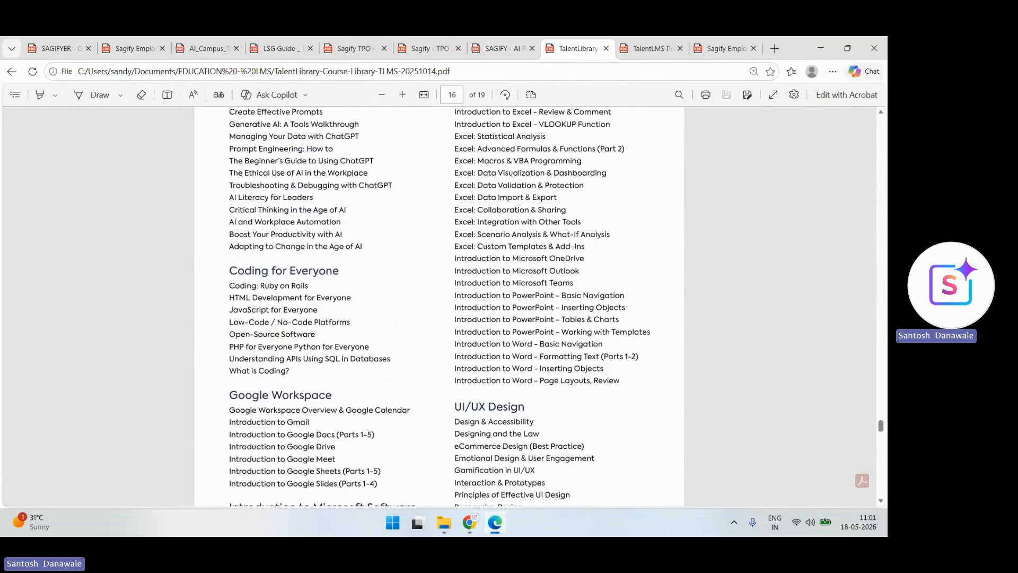
scroll(439, 255, up, 4)
scroll(439, 254, down, 3)
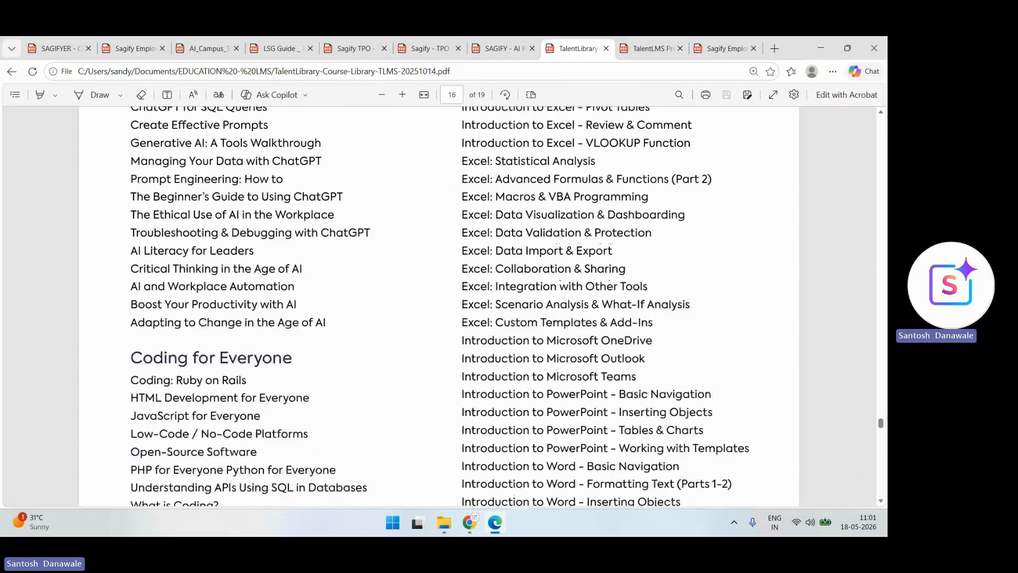
scroll(439, 306, down, 15)
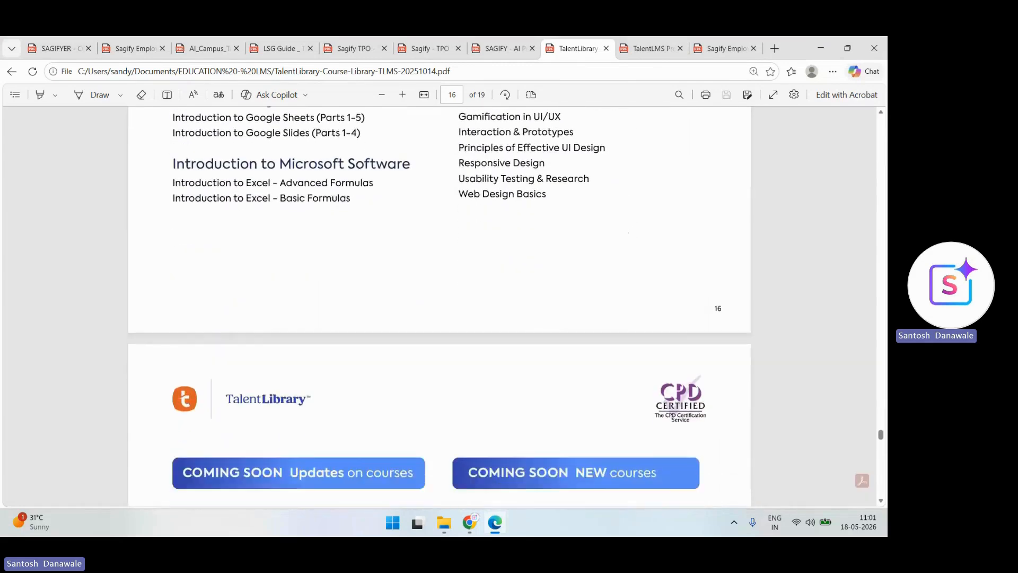
scroll(440, 306, down, 20)
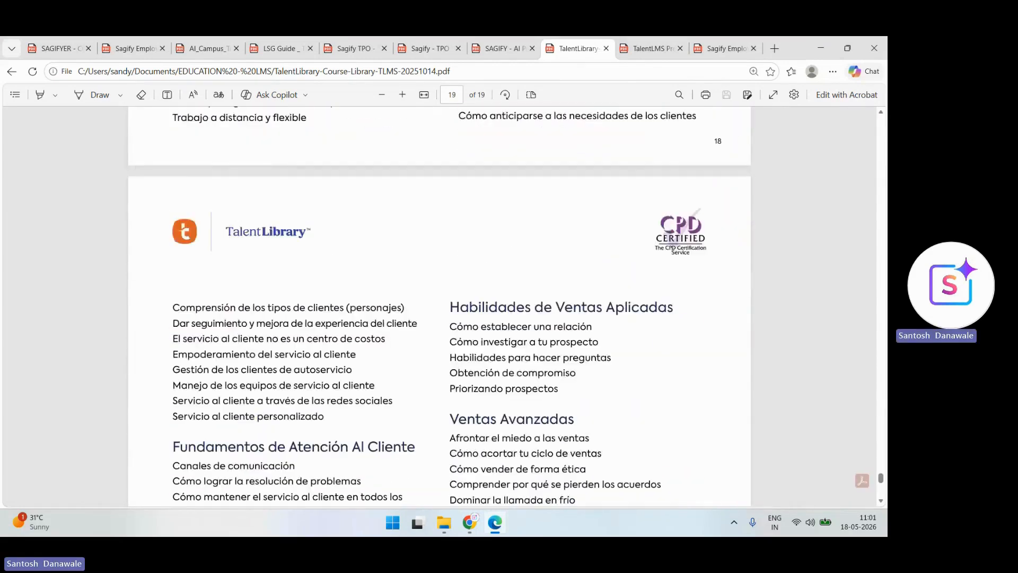
scroll(439, 307, down, 5)
scroll(439, 306, up, 20)
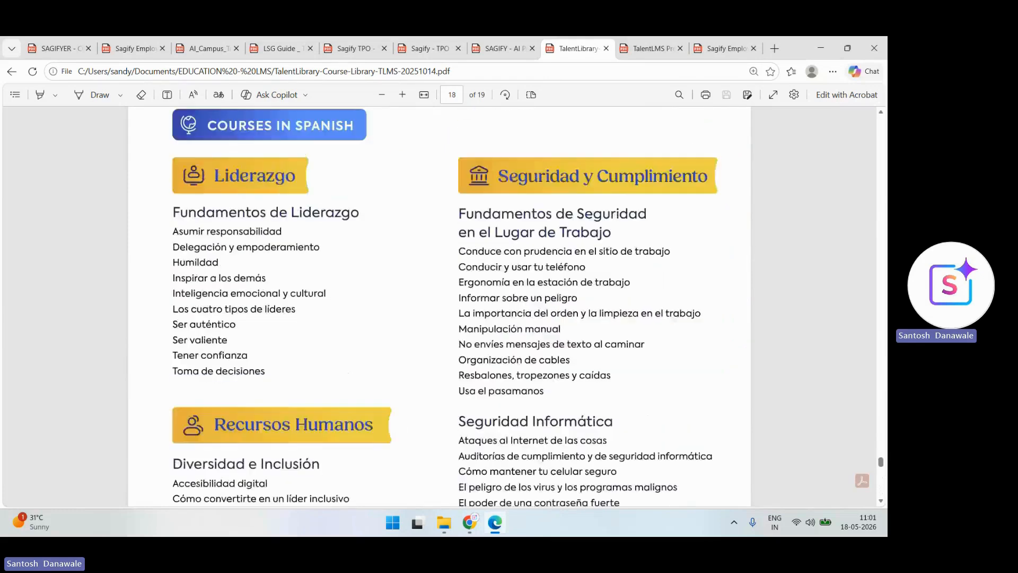
- Glance at the TalentLMS Presentation PDF, then return to the TalentLMS Courses window in Chrome
key(ctrl+Tab)
scroll(439, 306, up, 1)
scroll(439, 307, down, 1)
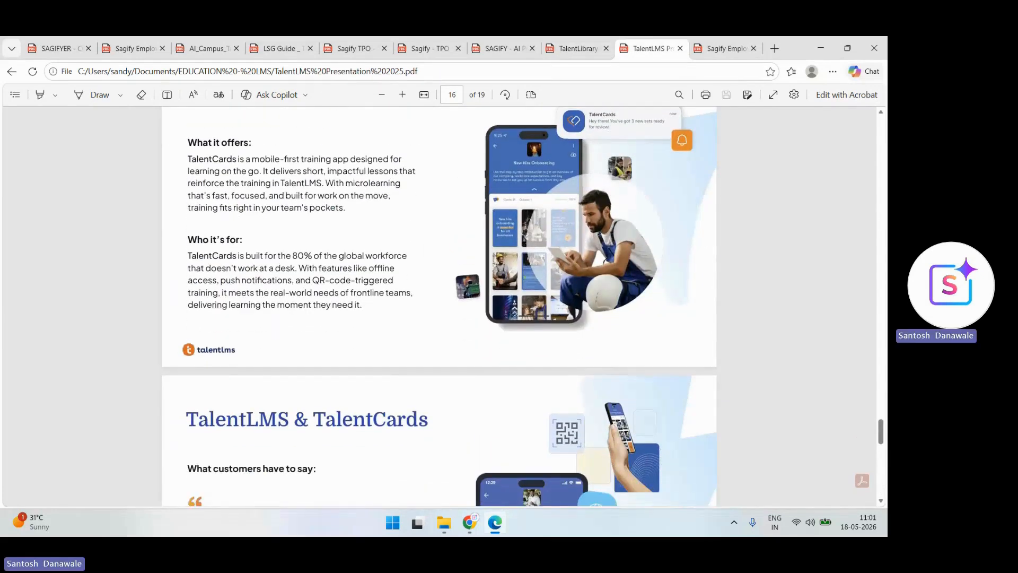
click(470, 522)
click(402, 464)
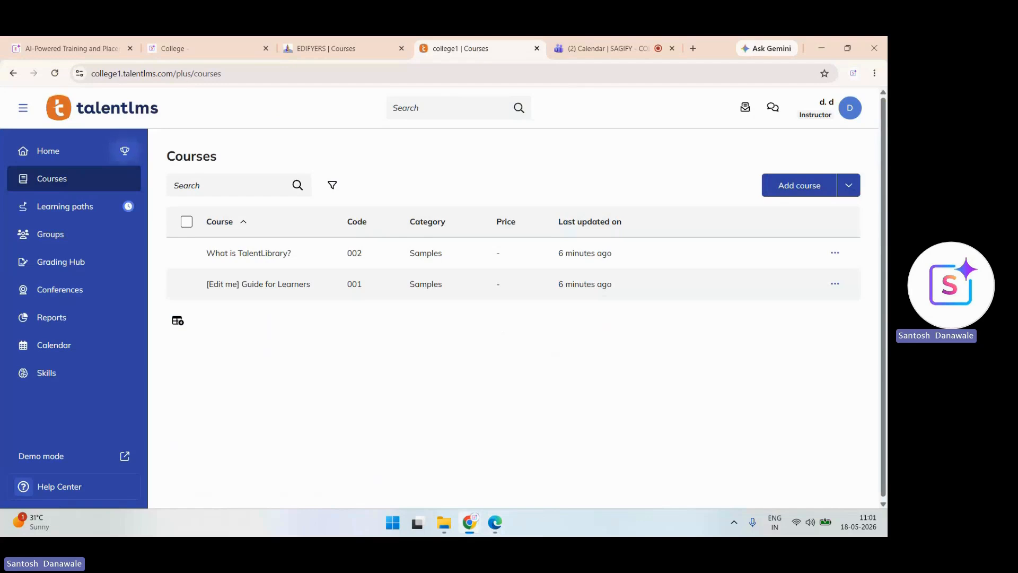
- Add a course titled 'HR - Policy- India', letting AI write its description
click(800, 186)
click(266, 169)
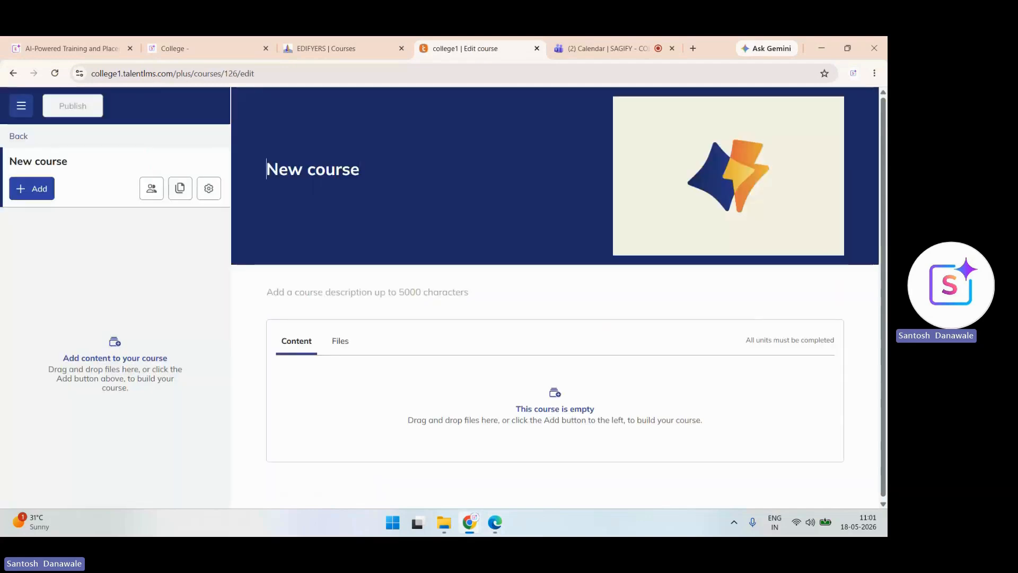
key(Delete)
key(Delete)
key(Delete)
key(Delete)
key(Delete)
key(Delete)
key(Delete)
key(Delete)
key(Delete)
key(Delete)
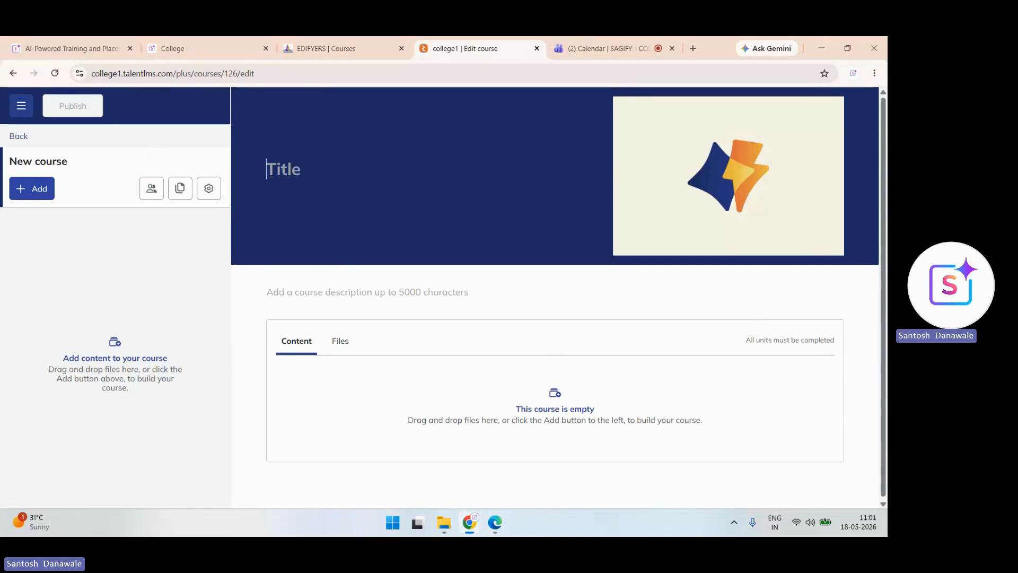
text(HR - )
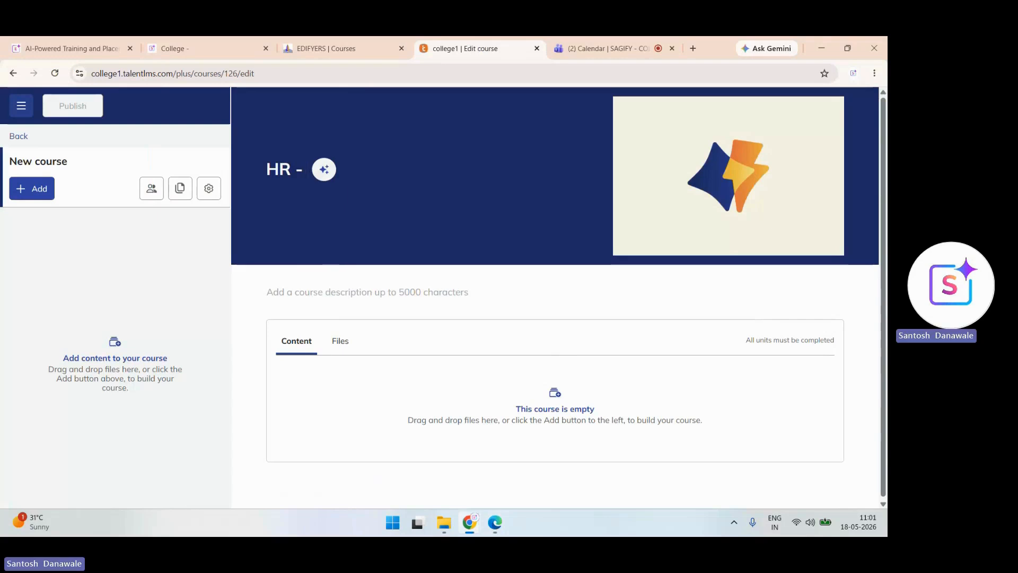
text(Policy)
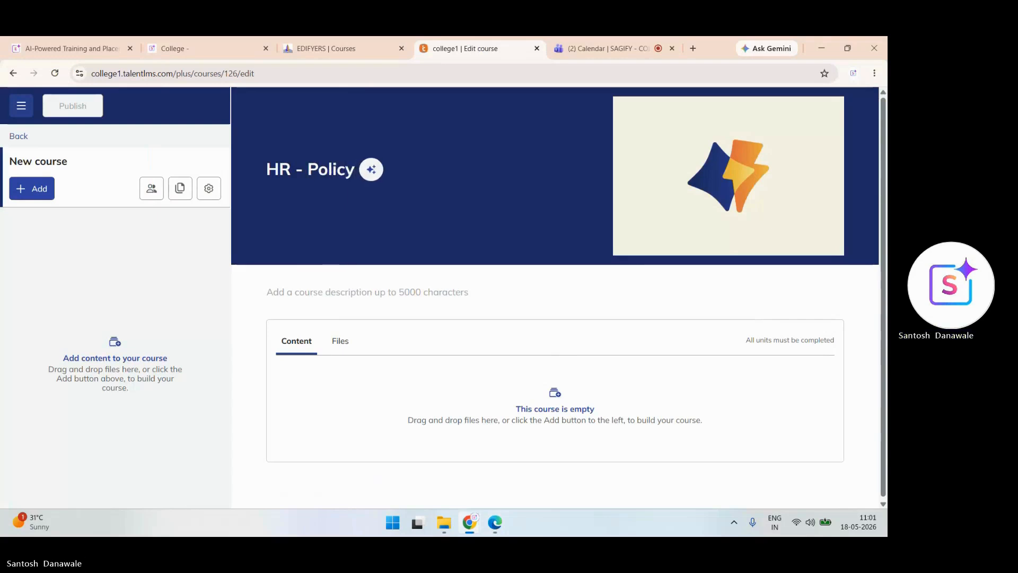
text(- India)
key(Return)
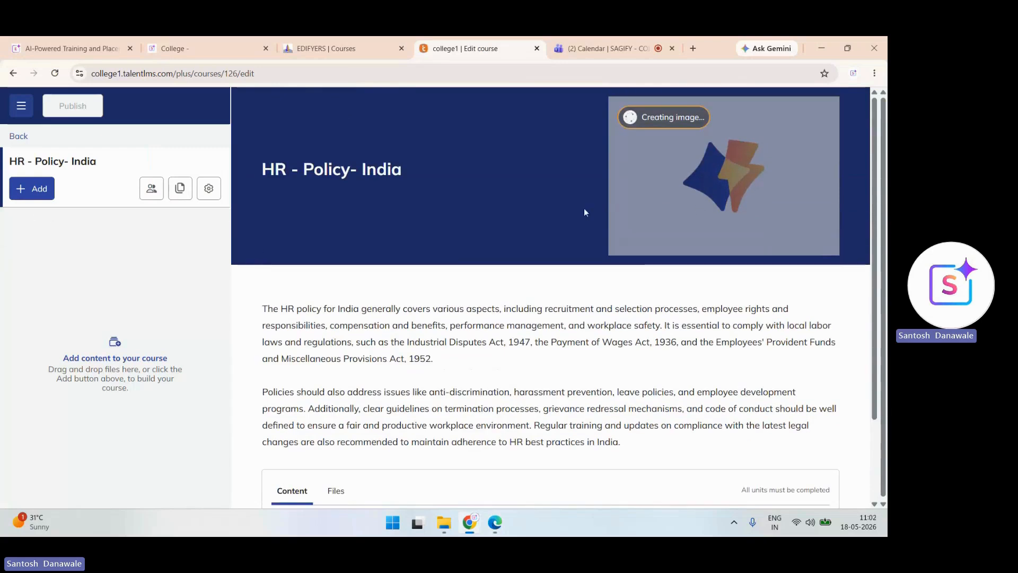
- Generate a TalentCraft unit with AI from the prompt 'HR Policy - India'
click(23, 196)
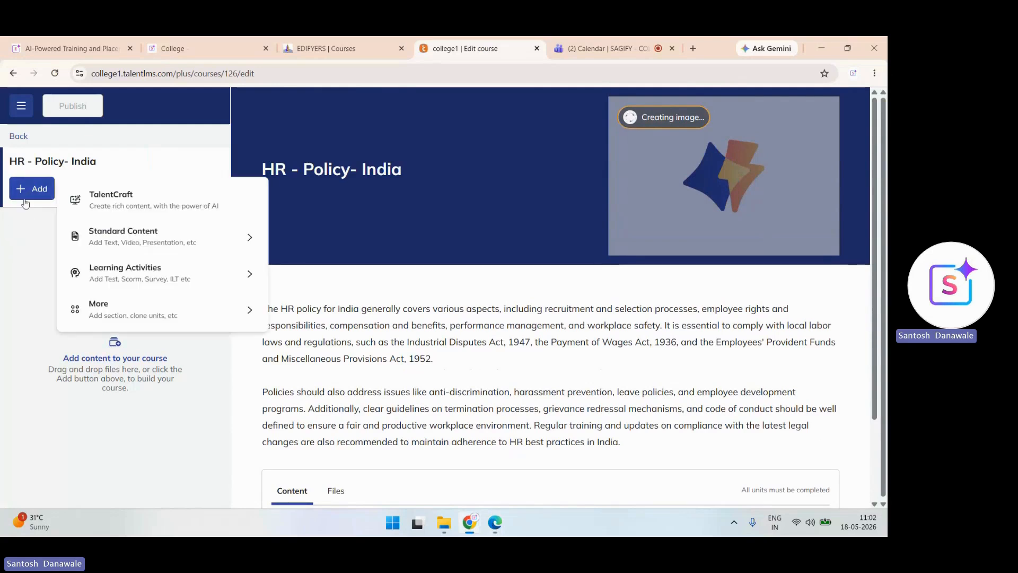
click(139, 204)
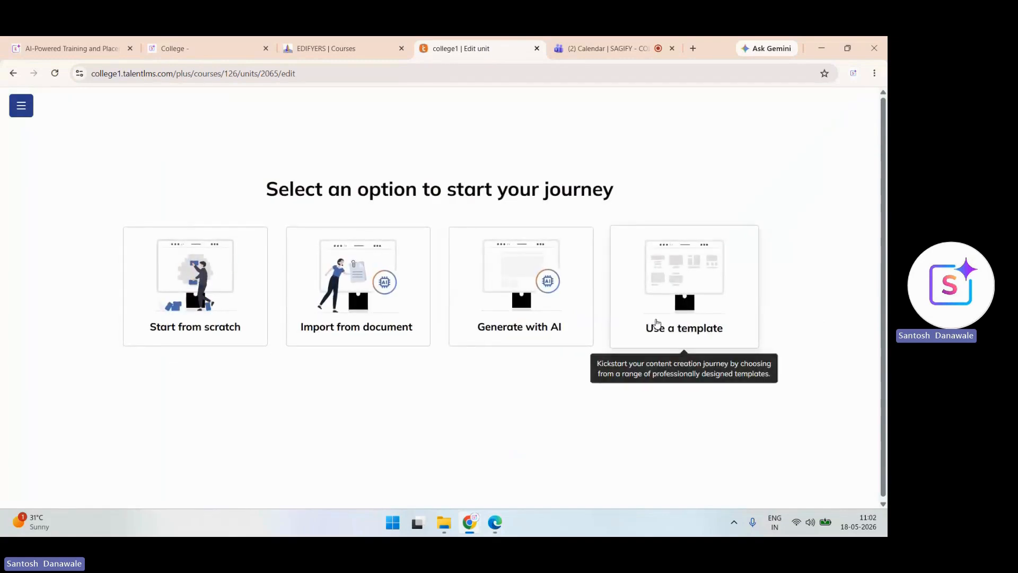
click(546, 309)
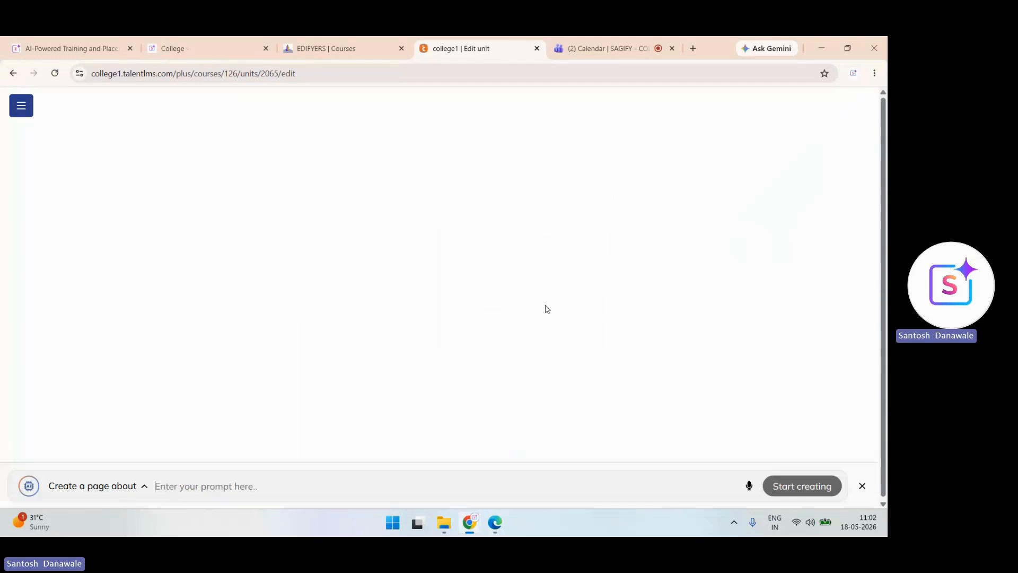
text(HR Policy - India)
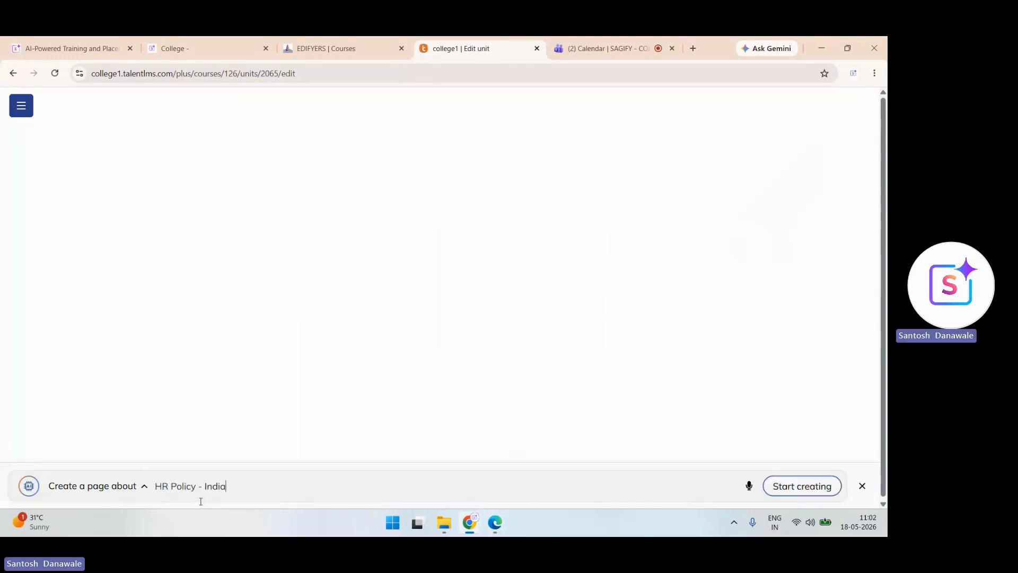
key(Return)
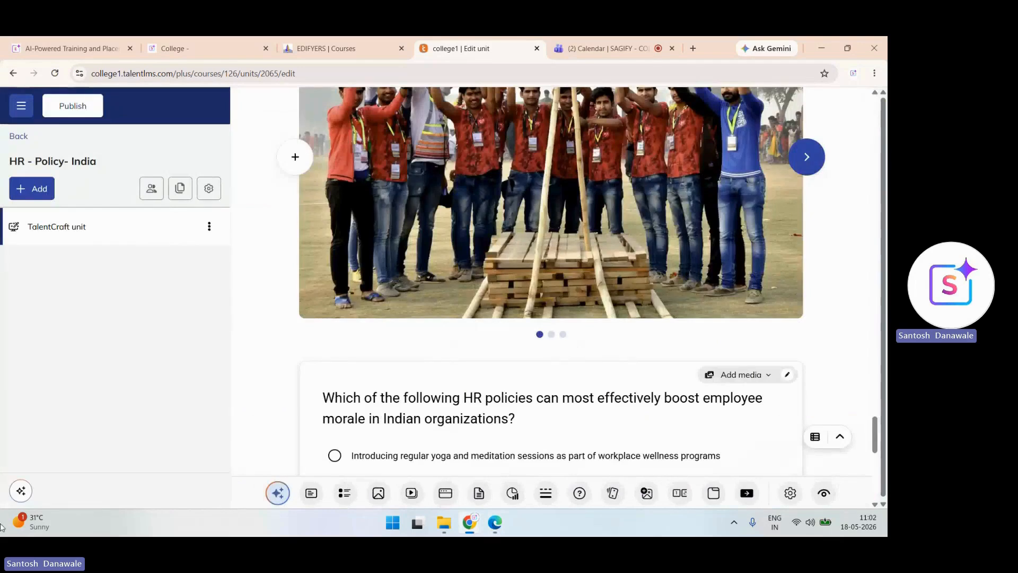
click(208, 228)
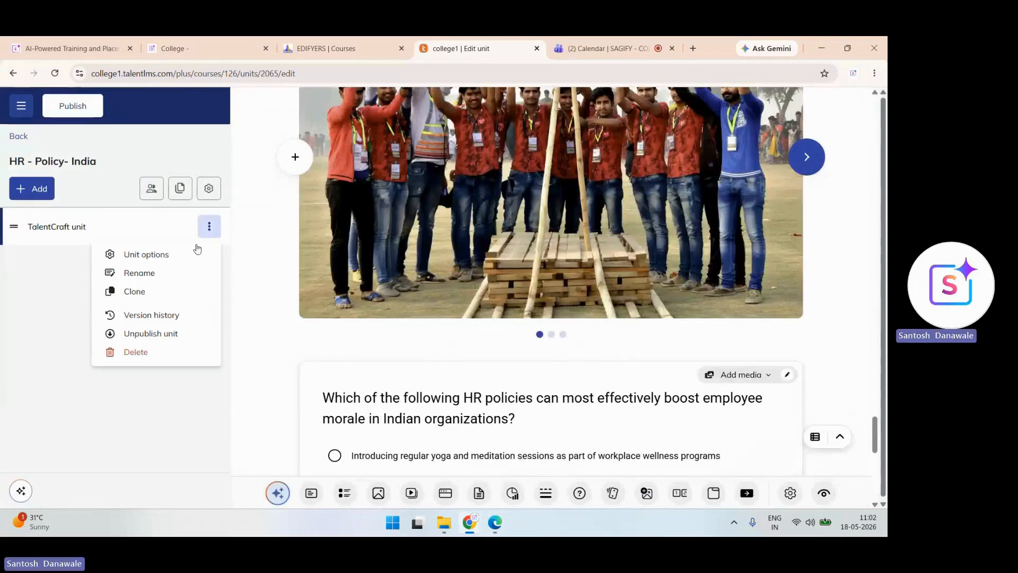
- Rename the AI-generated unit to 'HR Policy'
click(149, 273)
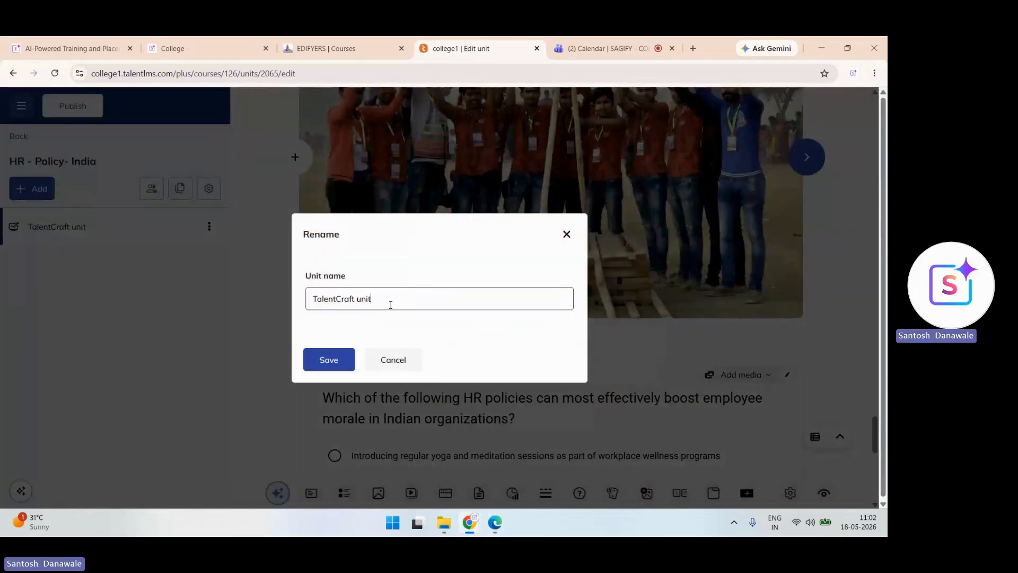
key(BackSpace)
key(BackSpace)
key(BackSpace)
key(BackSpace)
key(BackSpace)
key(BackSpace)
key(BackSpace)
key(BackSpace)
key(BackSpace)
key(BackSpace)
key(BackSpace)
key(BackSpace)
key(BackSpace)
key(BackSpace)
key(BackSpace)
text(H)
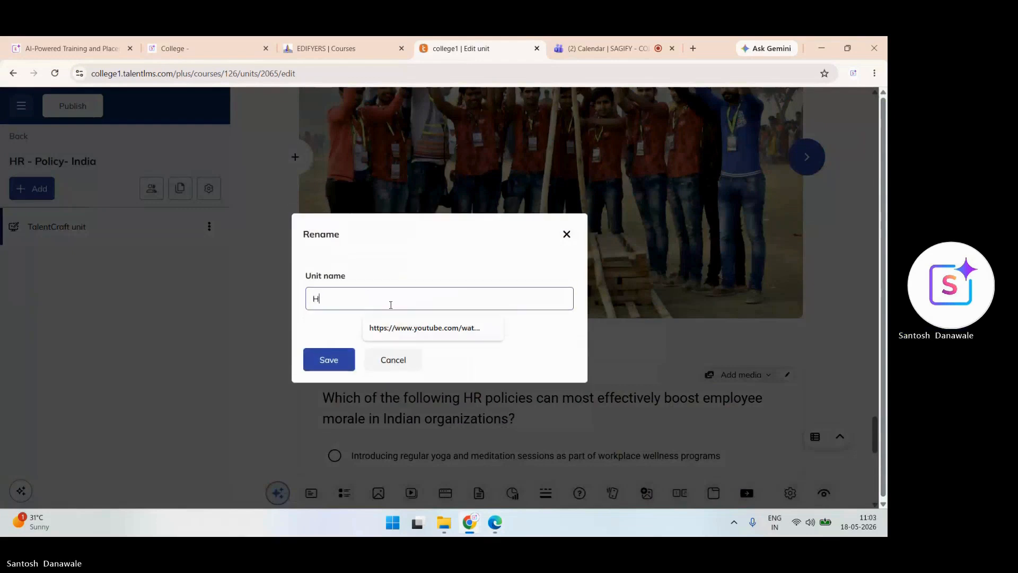
text(R Policy)
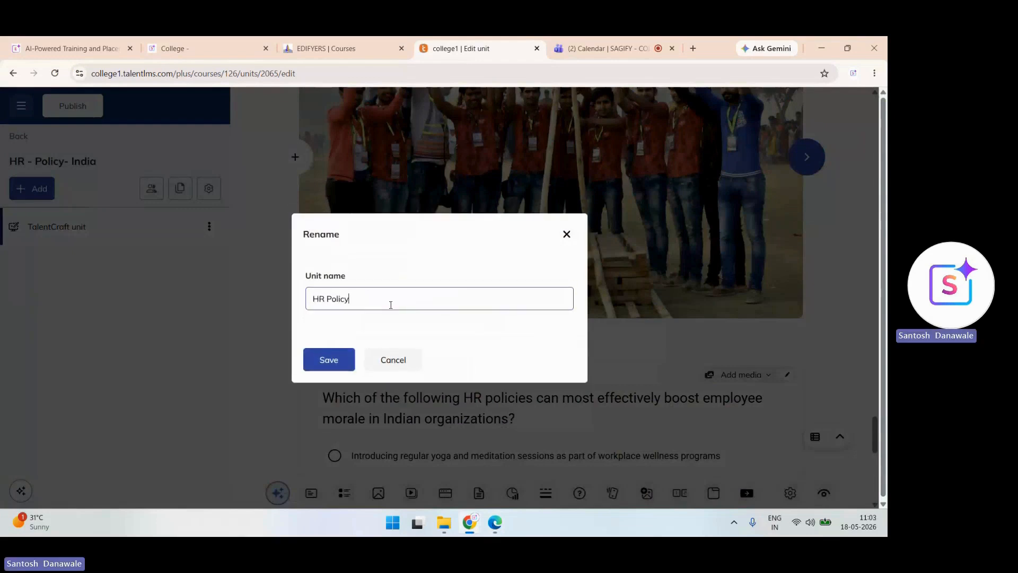
click(329, 360)
- Add a Video unit that uses a YouTube video, searching for 'hr policy'
click(25, 194)
mouse_move(108, 246)
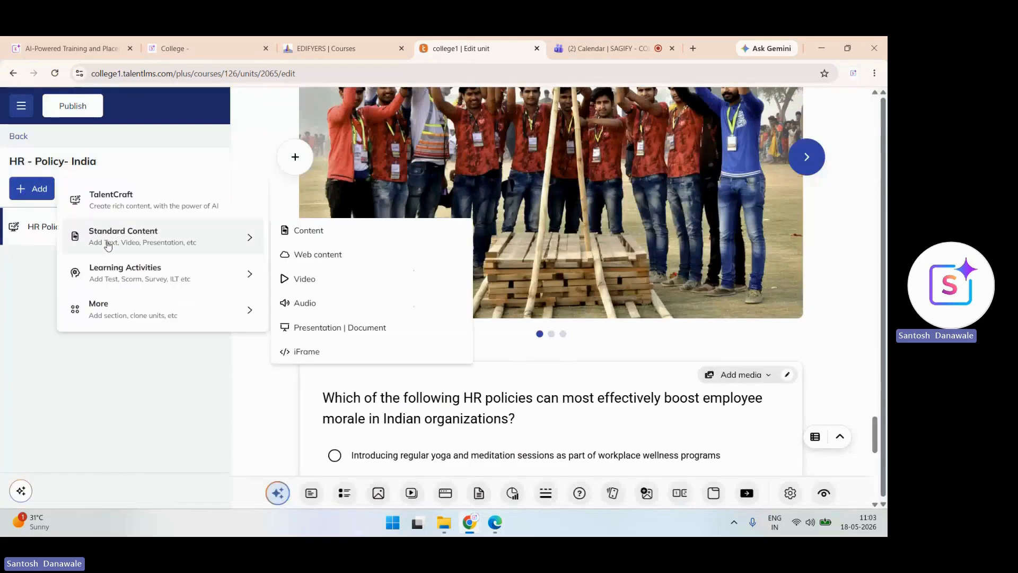
click(306, 282)
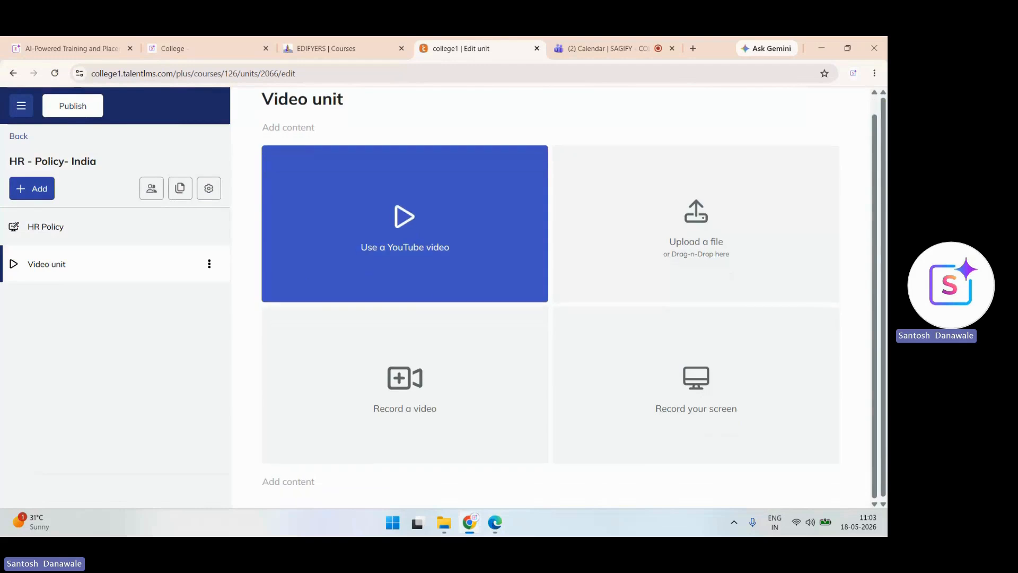
click(405, 224)
click(405, 163)
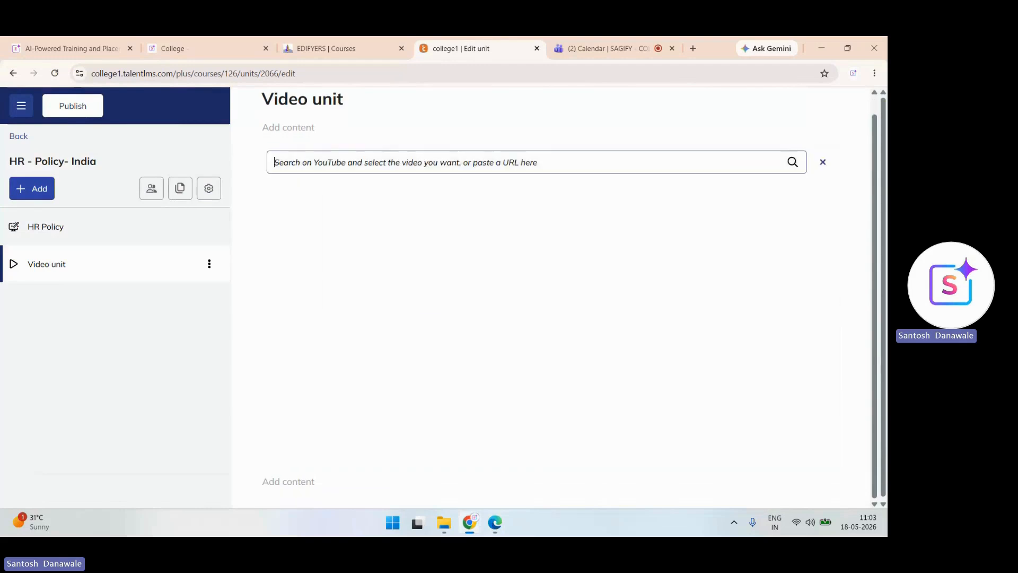
text(hr policy)
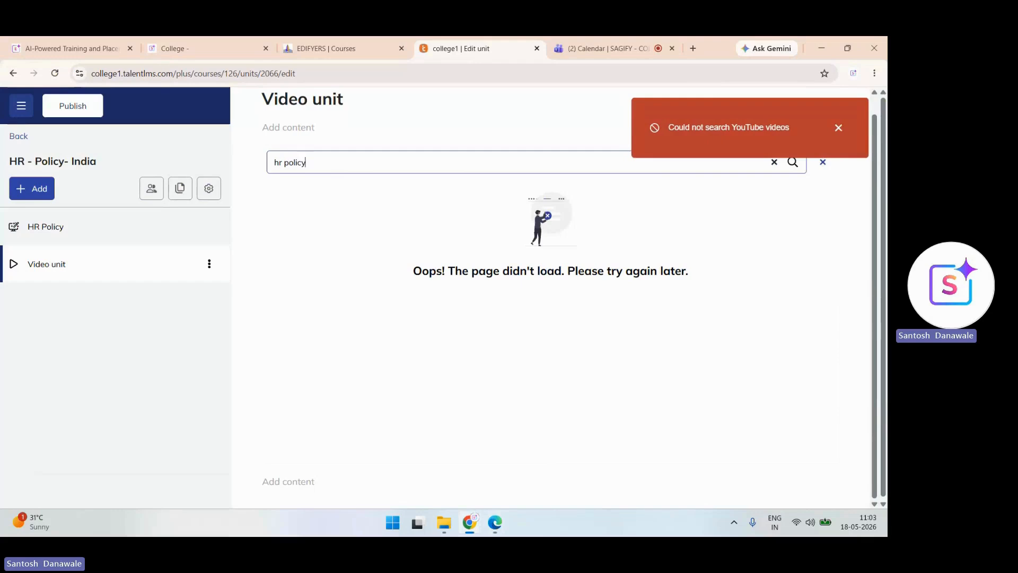
key(Return)
key(BackSpace)
key(BackSpace)
key(BackSpace)
key(BackSpace)
key(BackSpace)
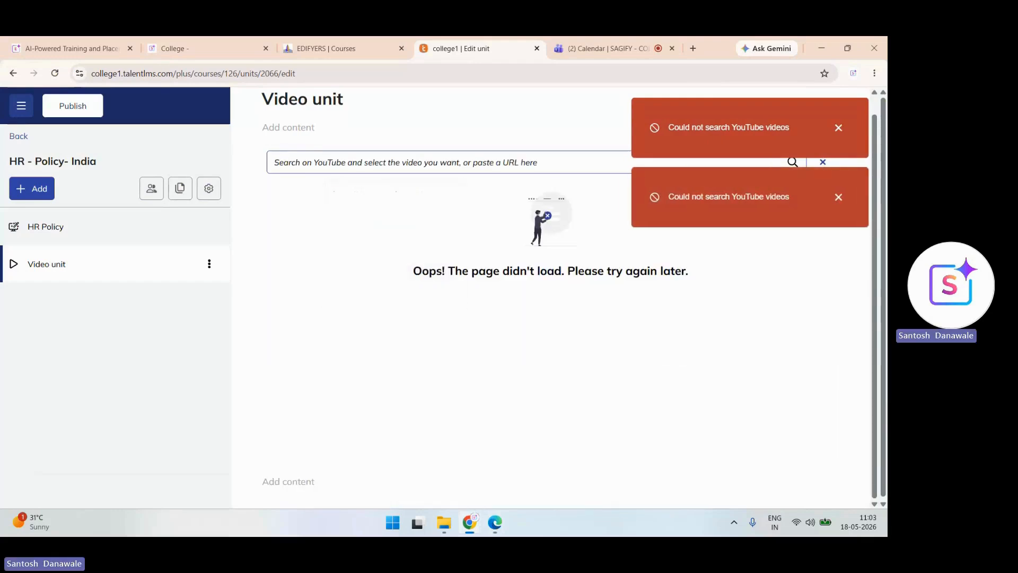
click(824, 163)
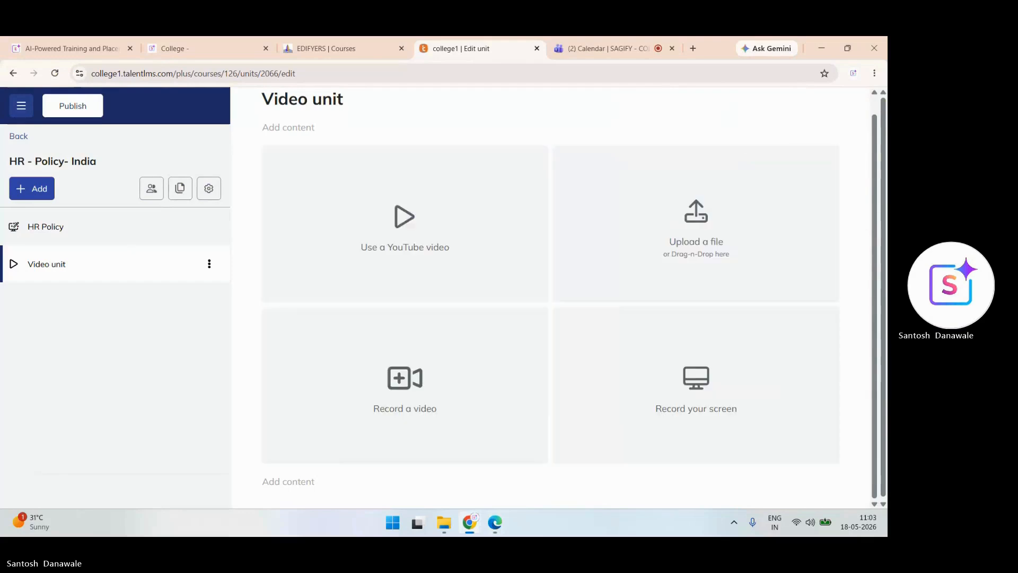
click(405, 228)
click(313, 165)
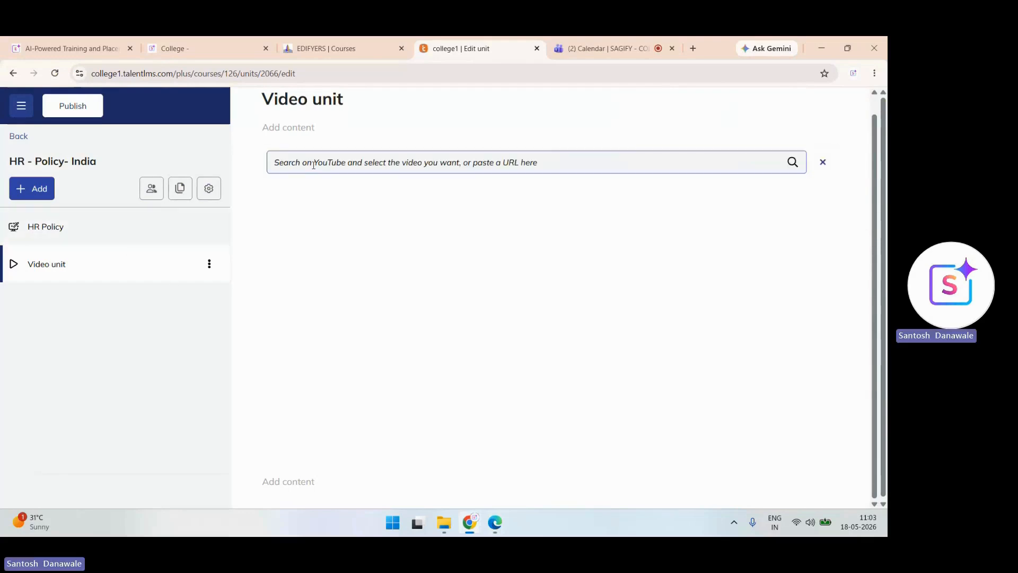
click(693, 48)
- Search YouTube for 'hr policy' and open the TOP 7 HR Policies video
text(youtub)
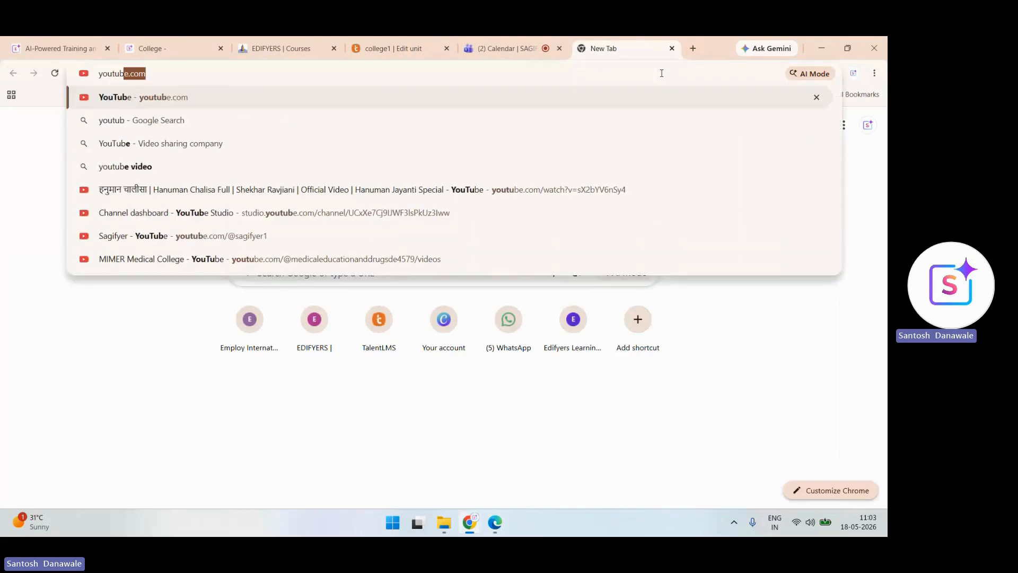
key(Return)
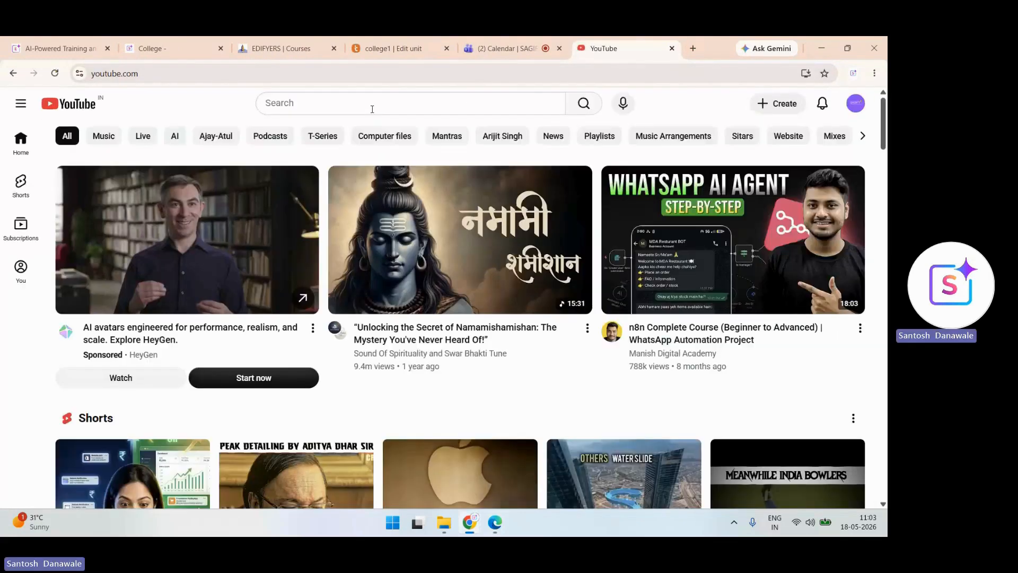
click(372, 107)
text(hr policy)
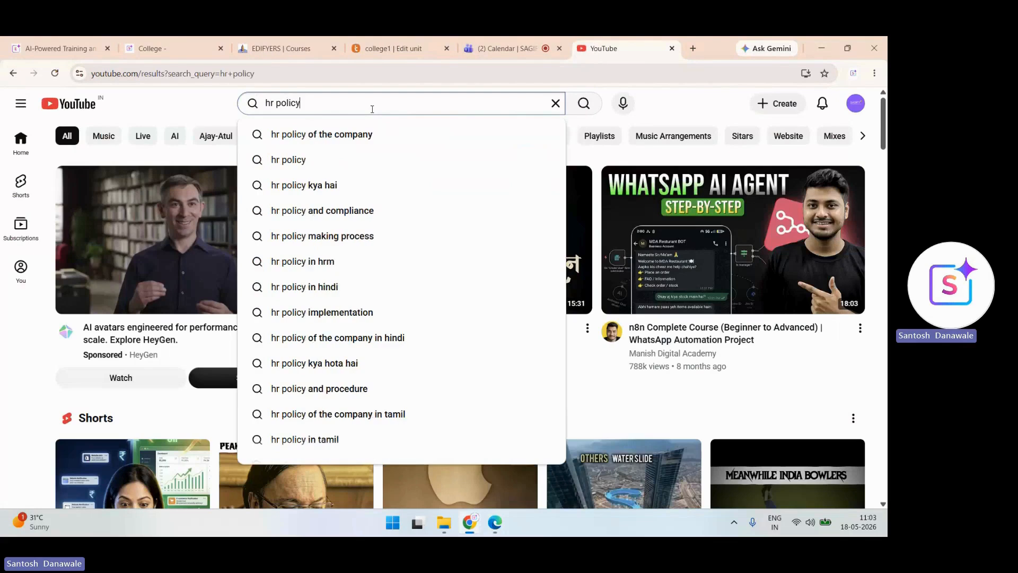
key(Return)
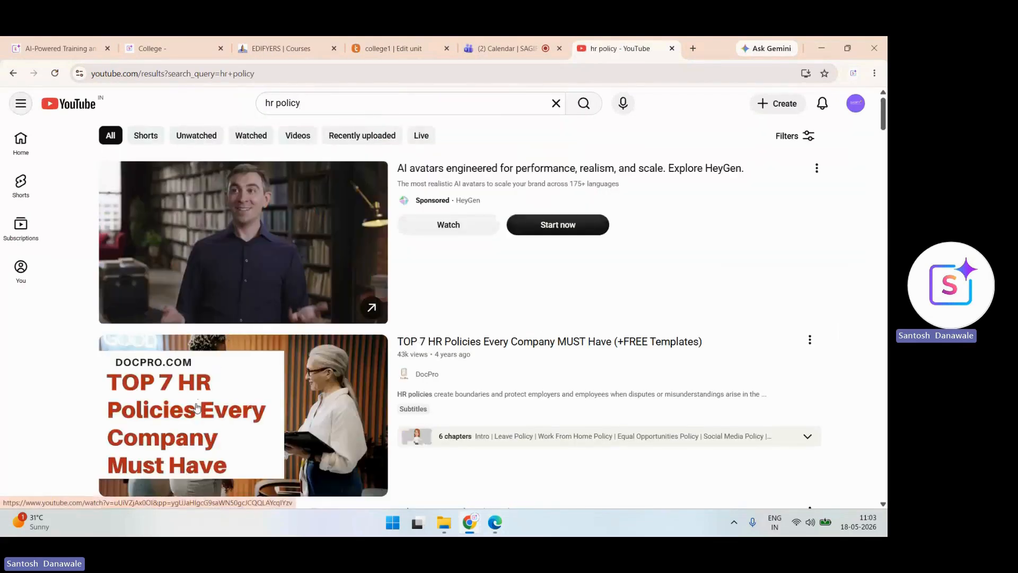
click(198, 409)
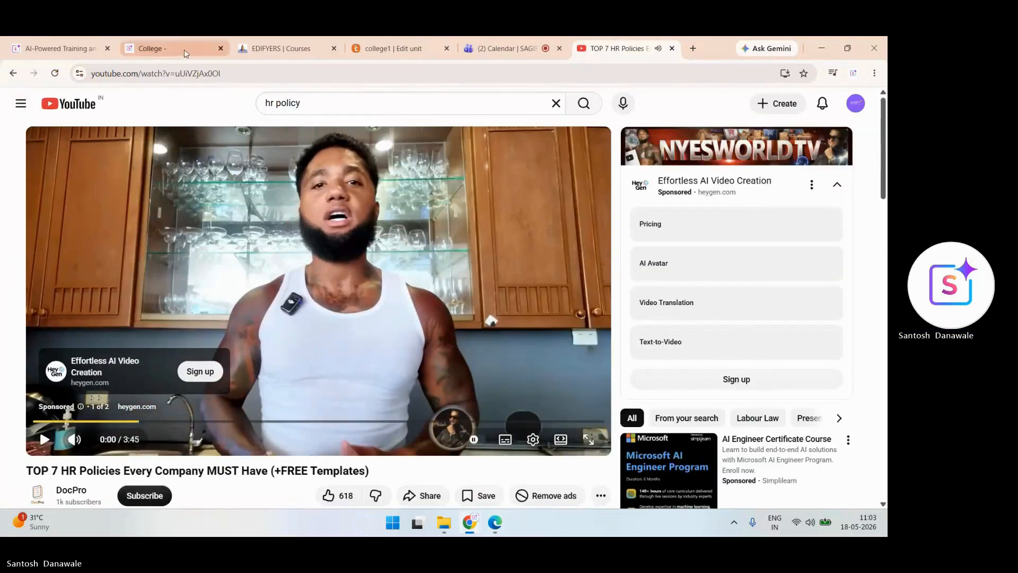
- Paste the video's URL into the course video unit's YouTube link field
click(171, 74)
key(ctrl+c)
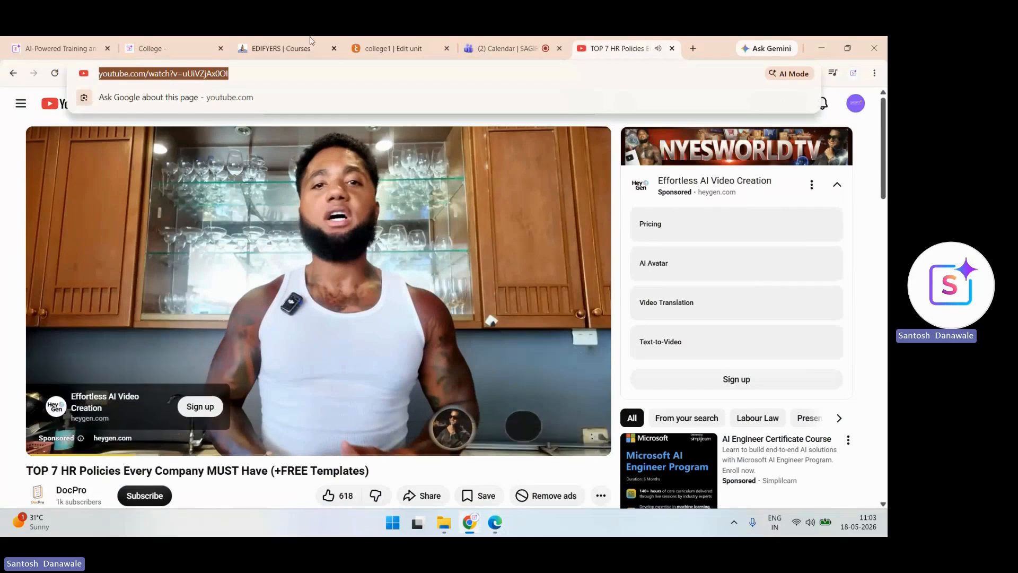
click(380, 50)
click(436, 163)
key(ctrl+v)
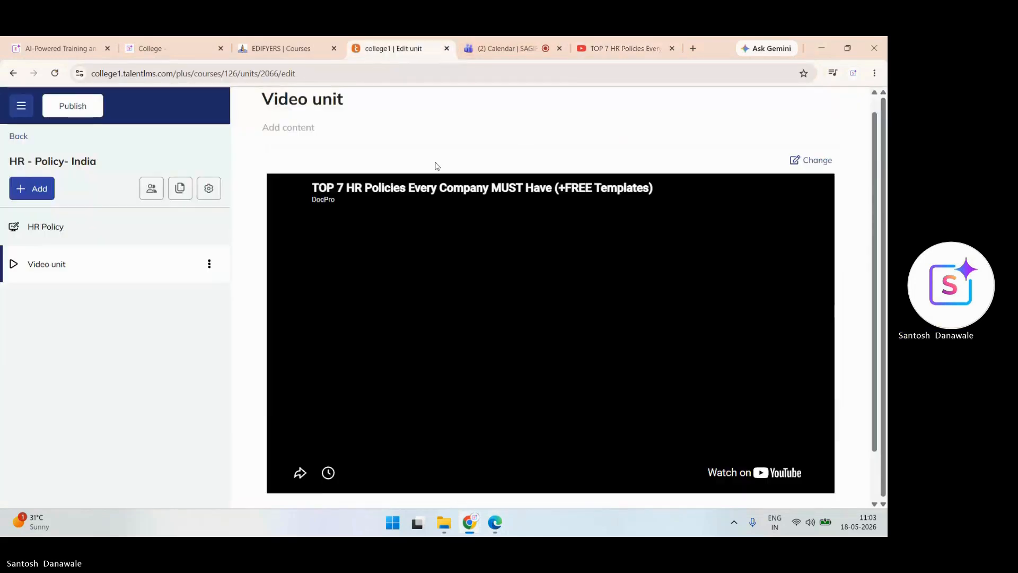
- Close the YouTube tab and return to the course editor
click(625, 49)
key(ctrl+w)
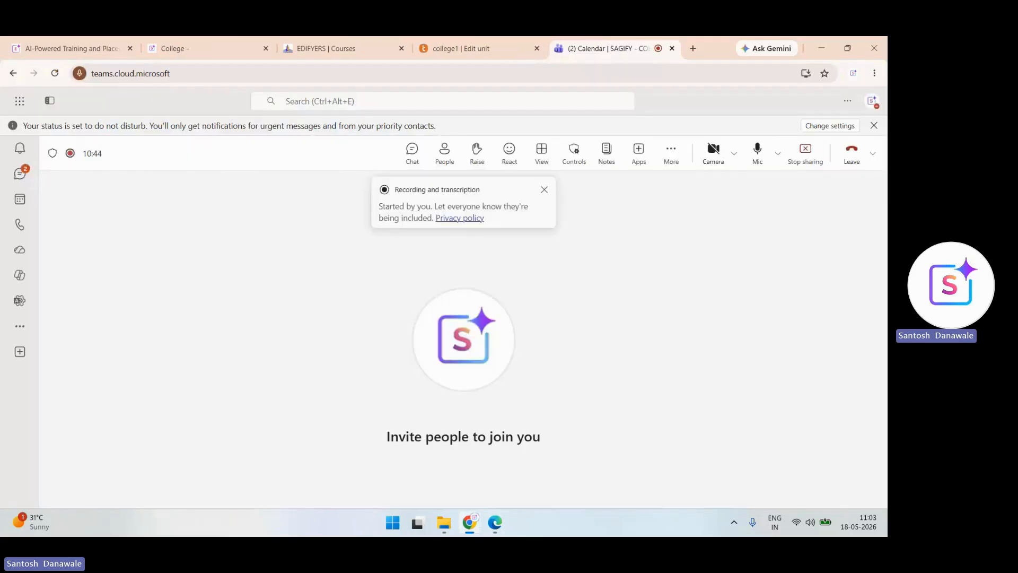
click(461, 48)
- Rename the video unit to 'HR Cideo'
click(209, 265)
click(139, 310)
key(BackSpace)
key(BackSpace)
key(BackSpace)
key(BackSpace)
key(BackSpace)
key(BackSpace)
text(HR Cideo)
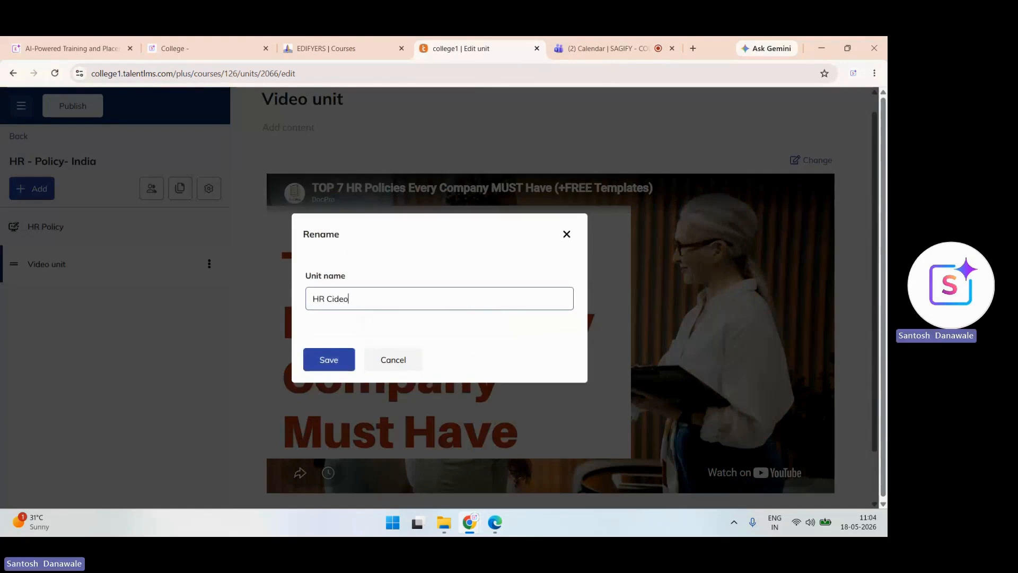
key(Return)
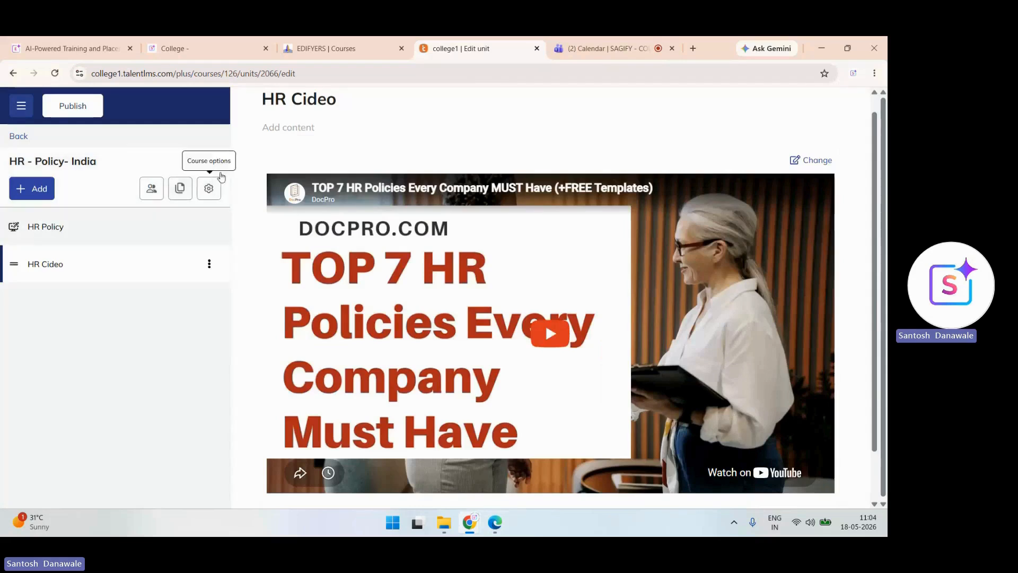
click(211, 268)
- In HR Cideo's unit options, try completion after a period of time and with a question
click(170, 298)
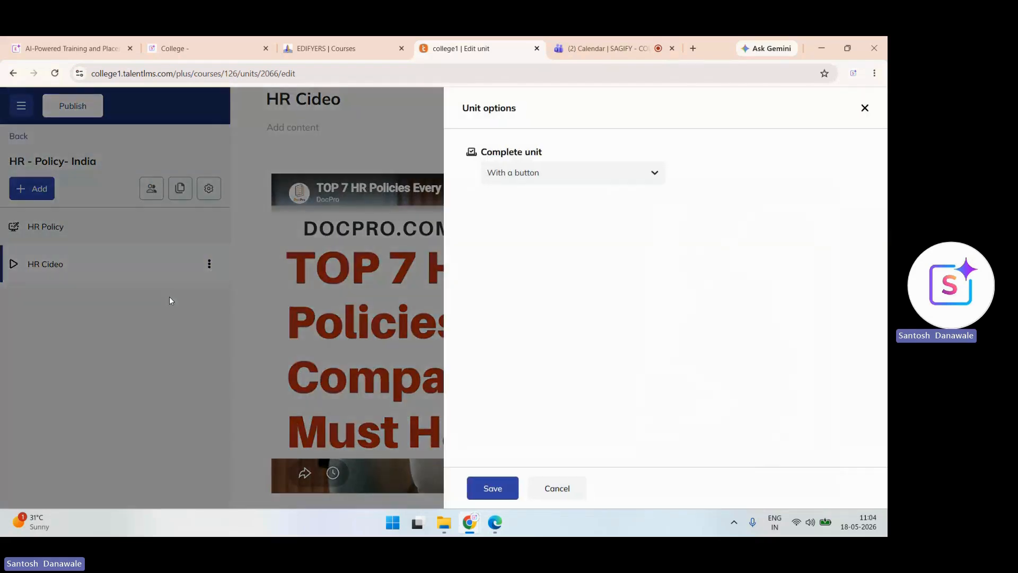
click(573, 173)
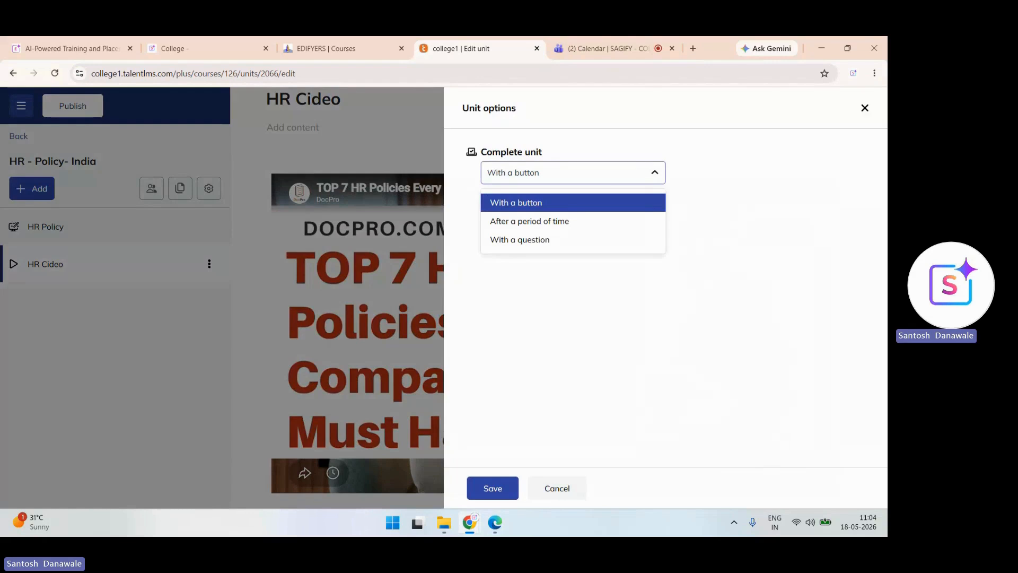
click(530, 221)
click(566, 222)
click(573, 173)
click(514, 241)
- Set unit completion back to With a button and save the options
click(525, 205)
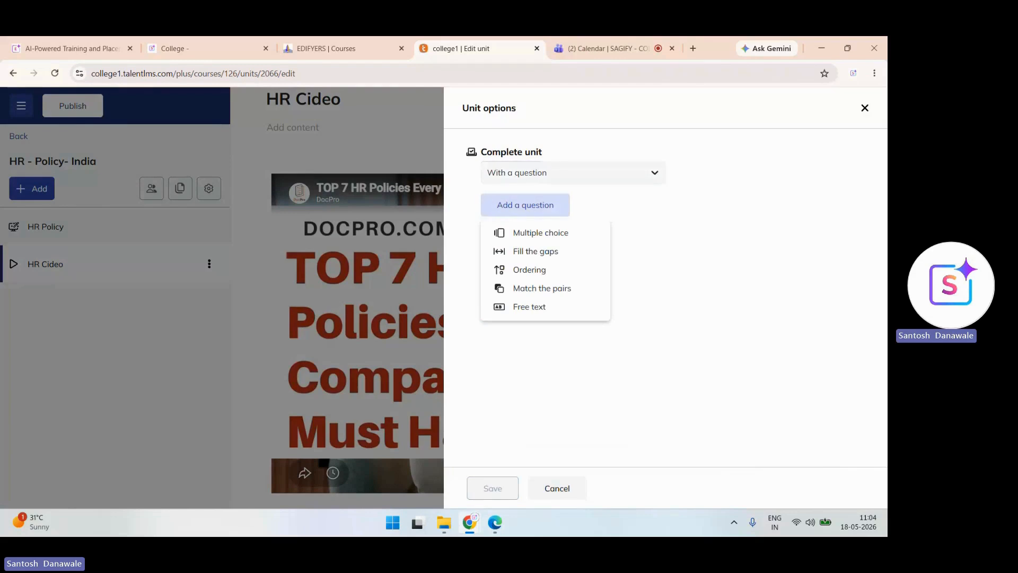
click(573, 173)
click(517, 203)
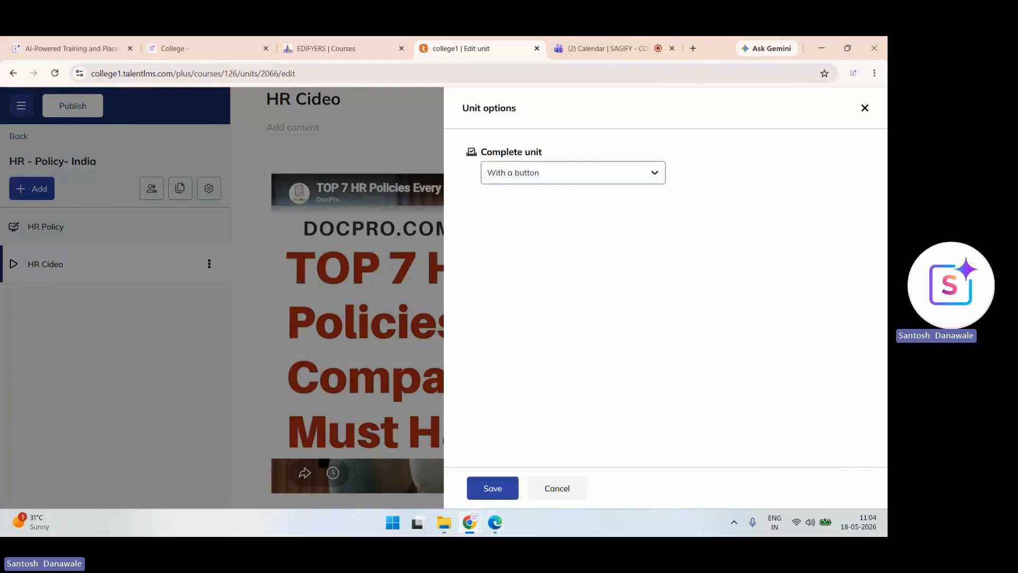
click(493, 488)
click(31, 189)
mouse_move(212, 237)
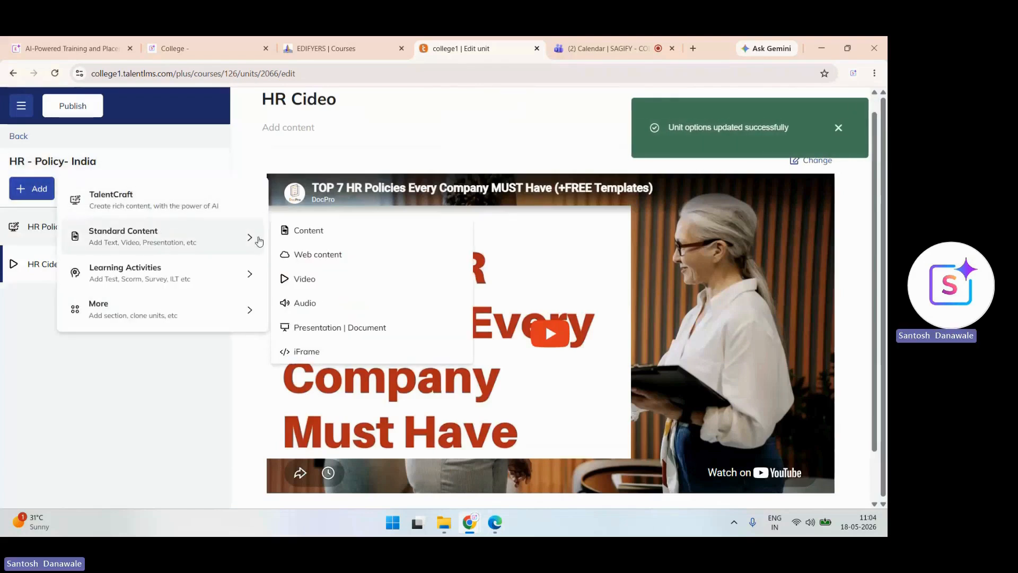
- Add a Video unit, trying and cancelling the Record your screen option
click(313, 288)
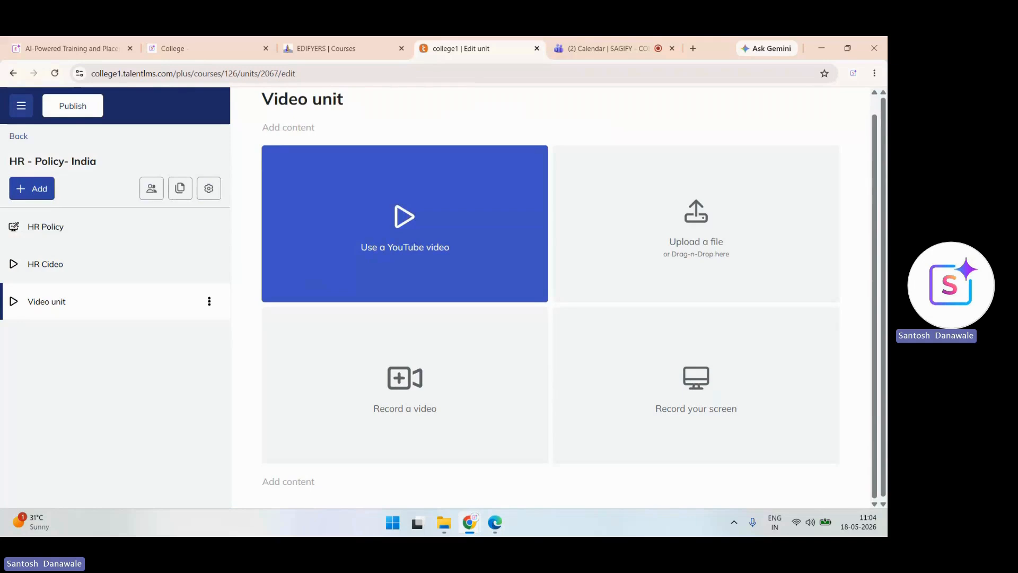
click(696, 385)
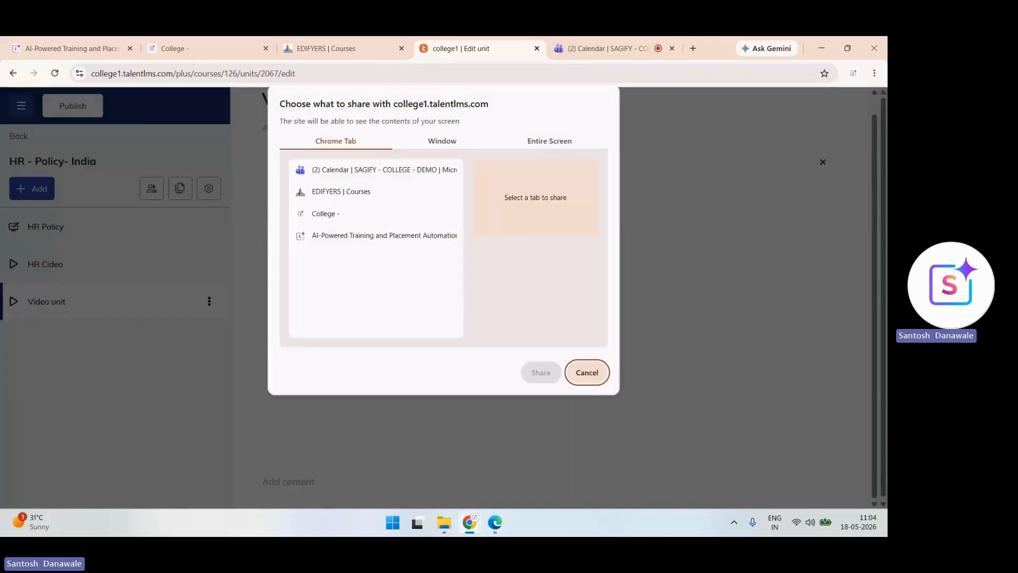
click(587, 372)
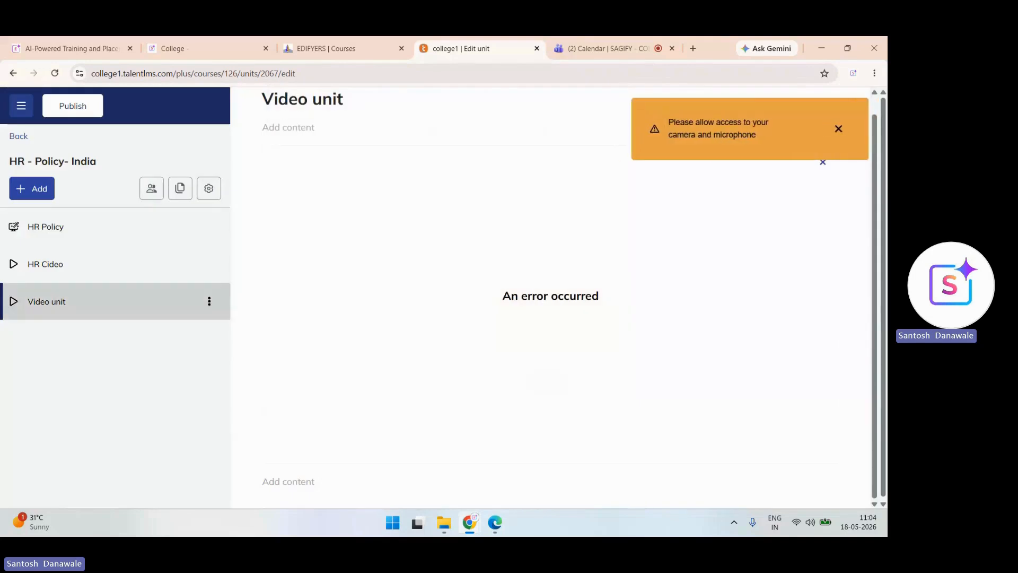
- Add a Presentation | Document unit to the course
click(32, 188)
mouse_move(260, 244)
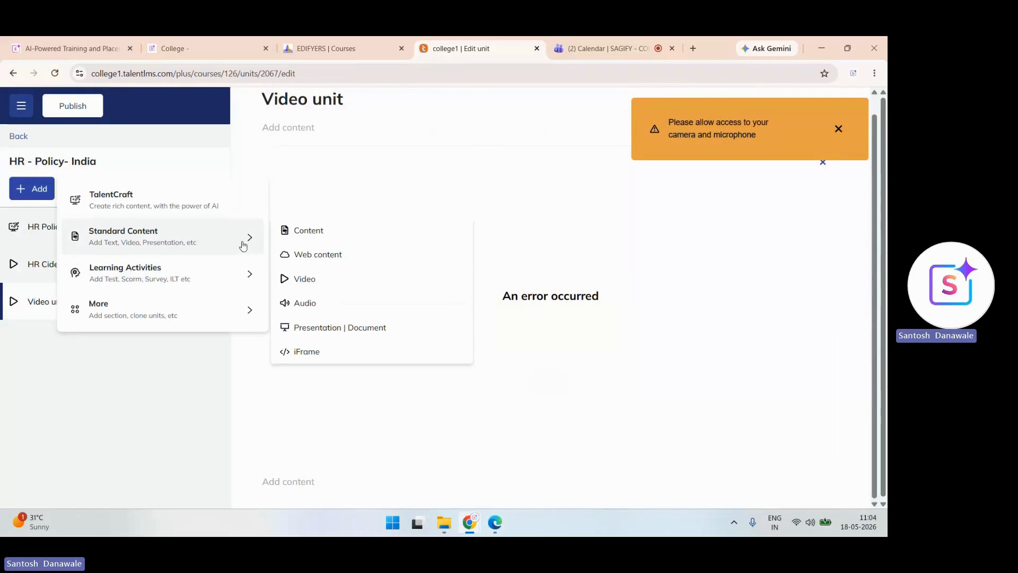
click(320, 329)
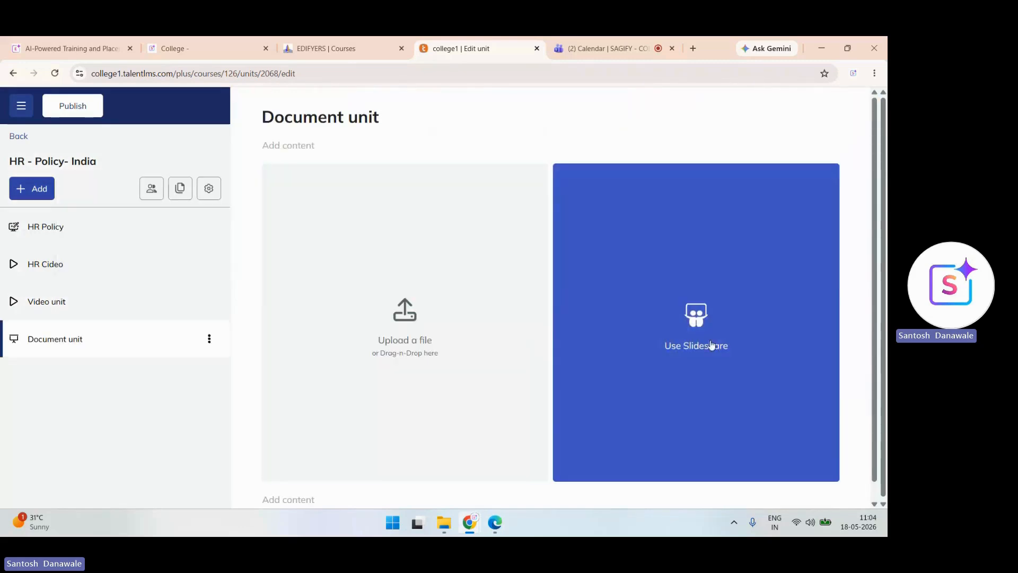
scroll(712, 345, down, 1)
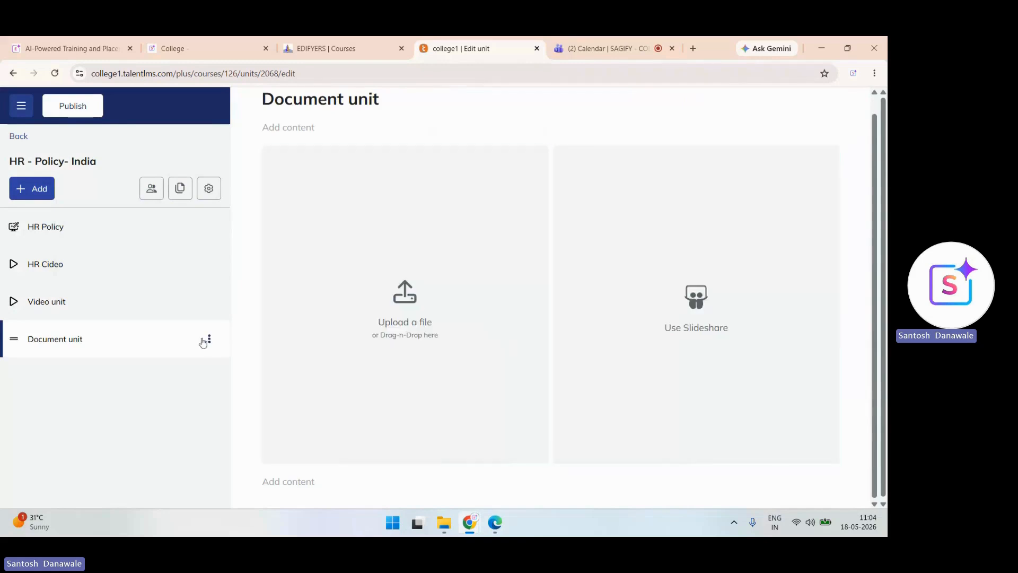
- Add a Test unit from Learning Activities
click(22, 192)
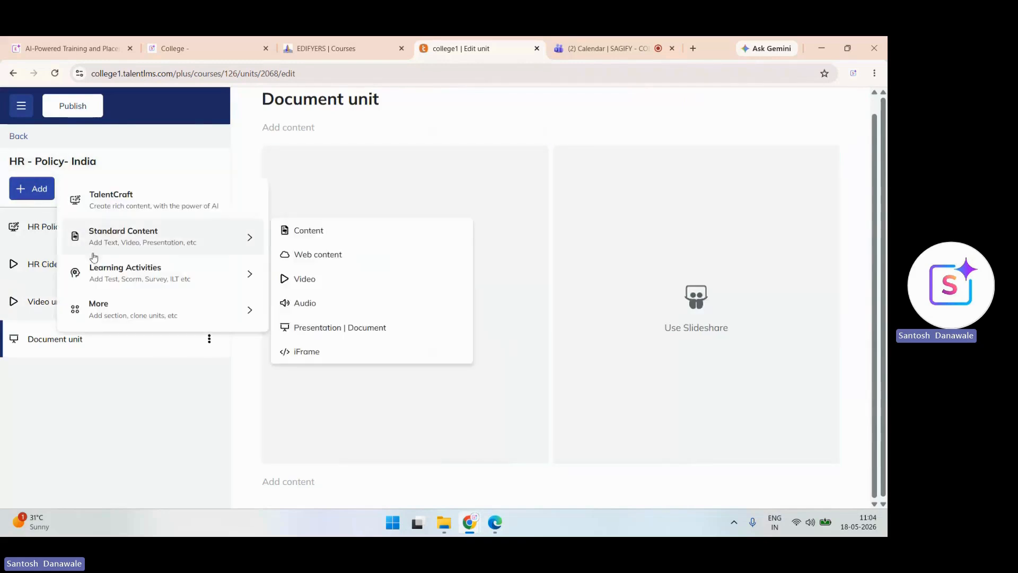
mouse_move(156, 275)
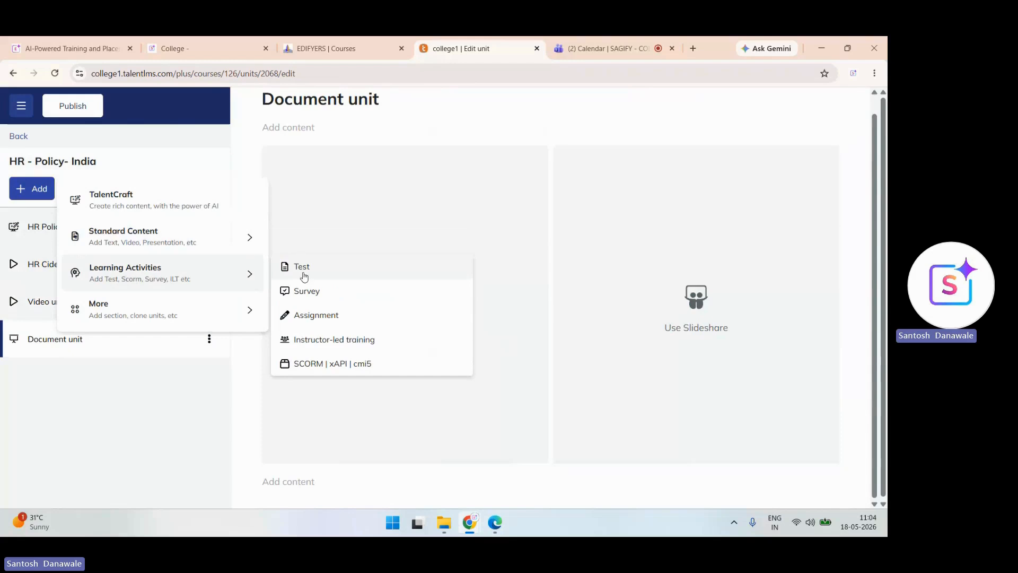
click(303, 271)
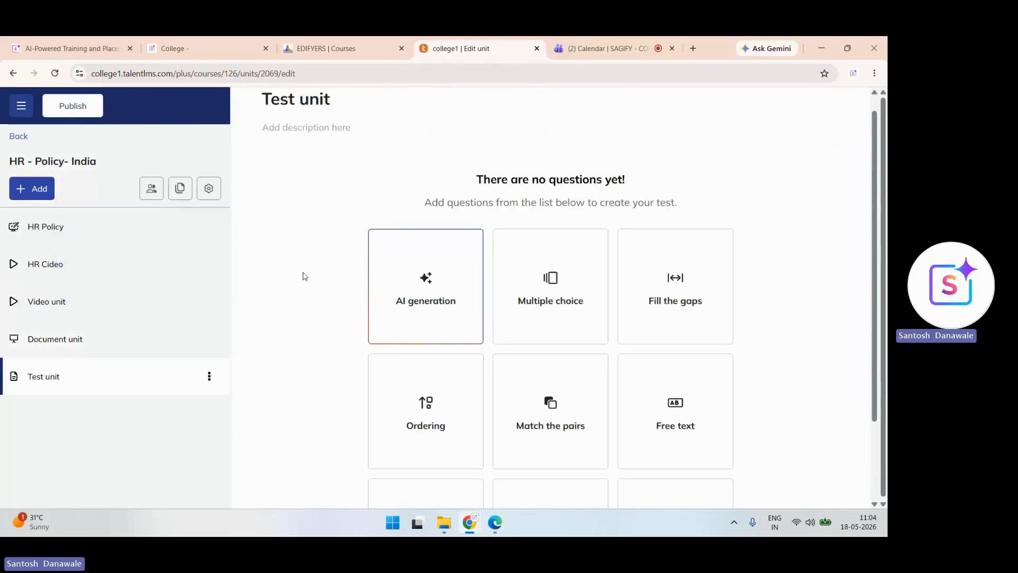
scroll(550, 297, down, 1)
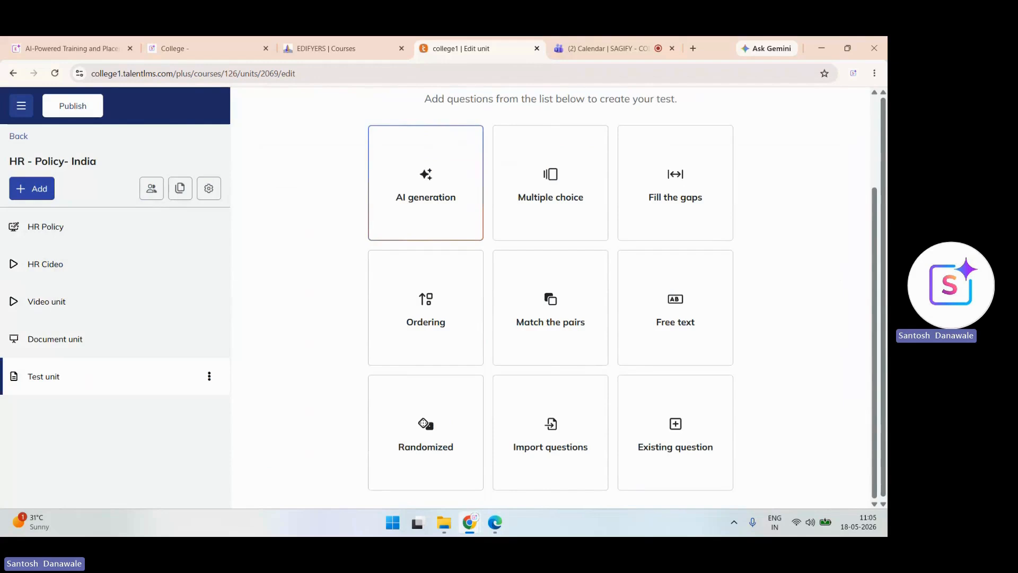
- Have AI generate 10 test questions from the HR Policy unit's content
click(427, 196)
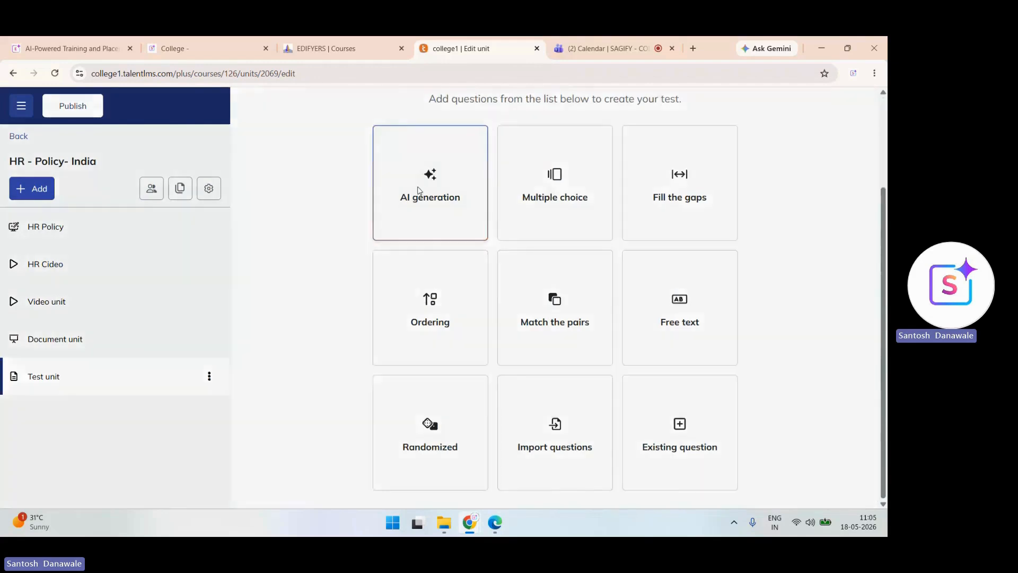
click(483, 251)
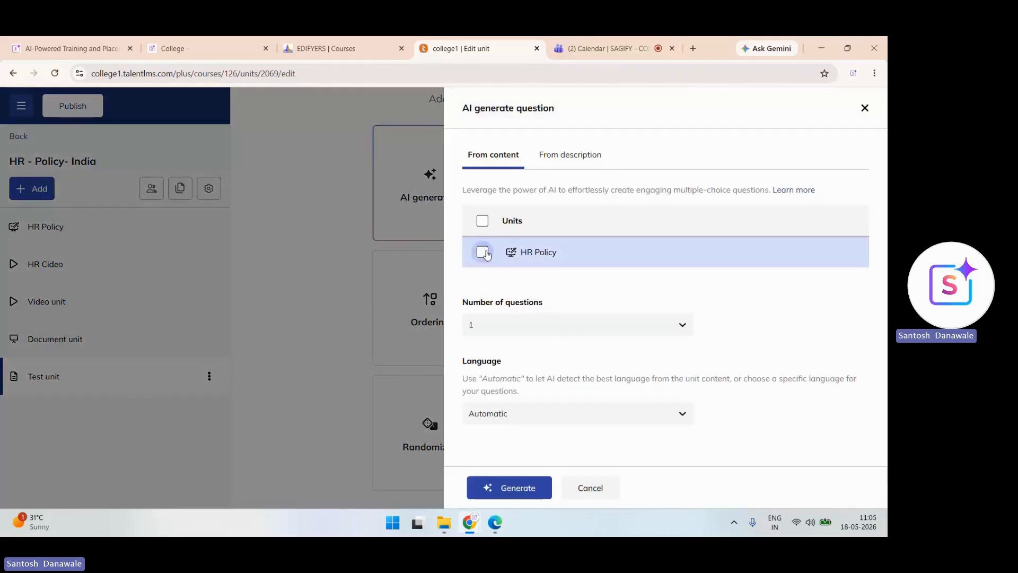
click(551, 321)
scroll(575, 395, down, 2)
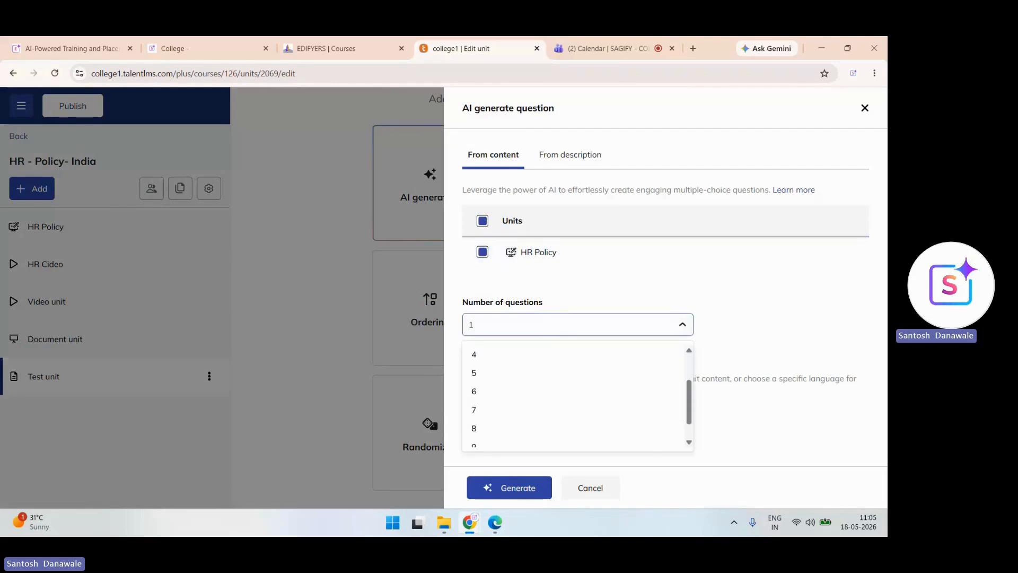
click(477, 438)
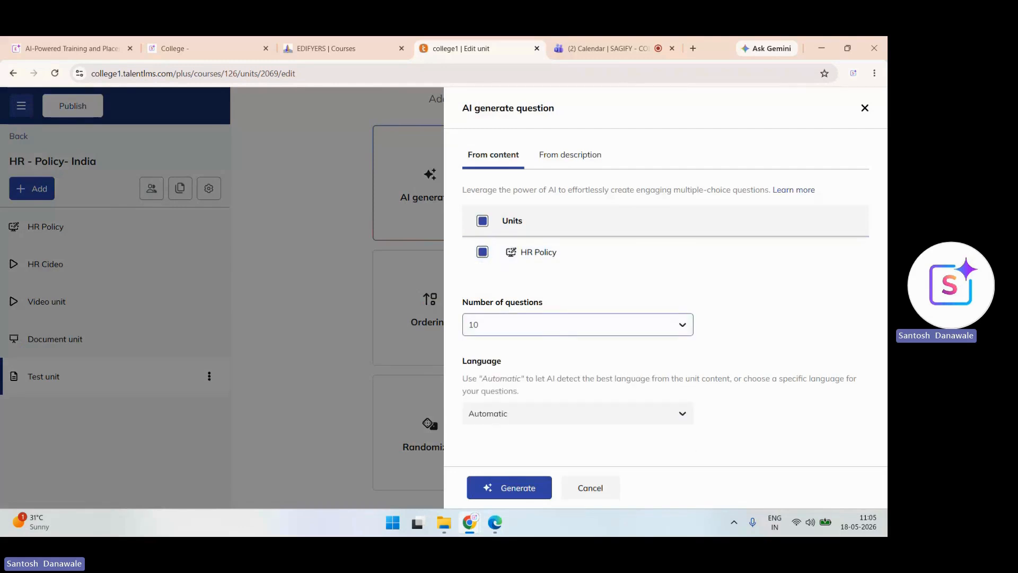
click(509, 487)
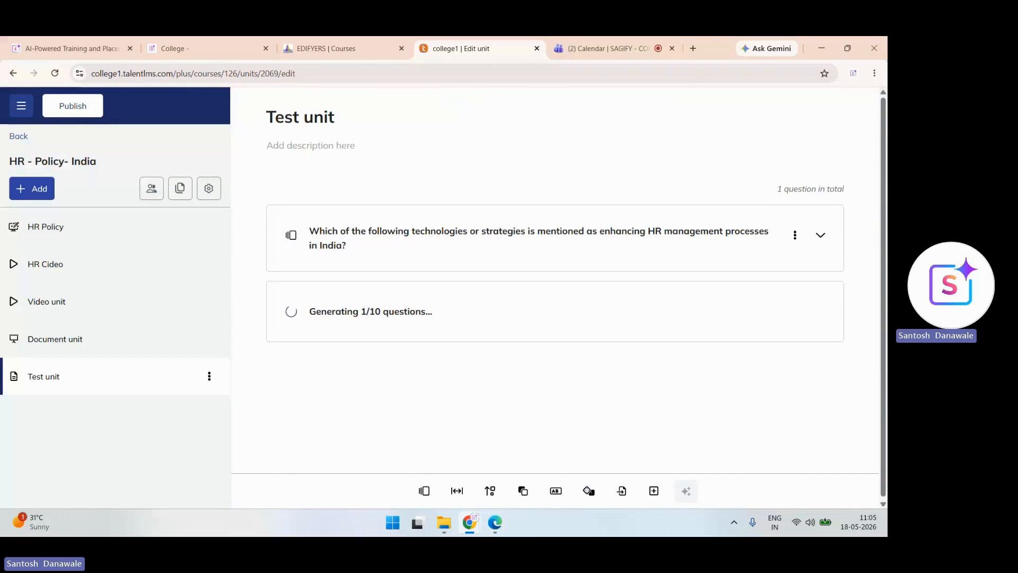
- Set the test duration to 5 minutes in the Test options
click(209, 376)
click(209, 376)
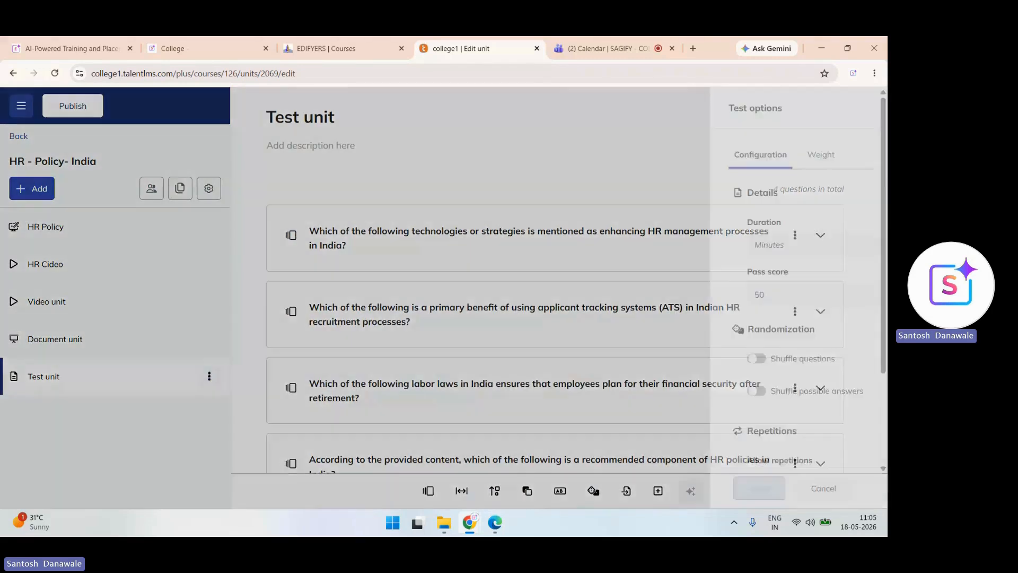
click(562, 245)
text(5)
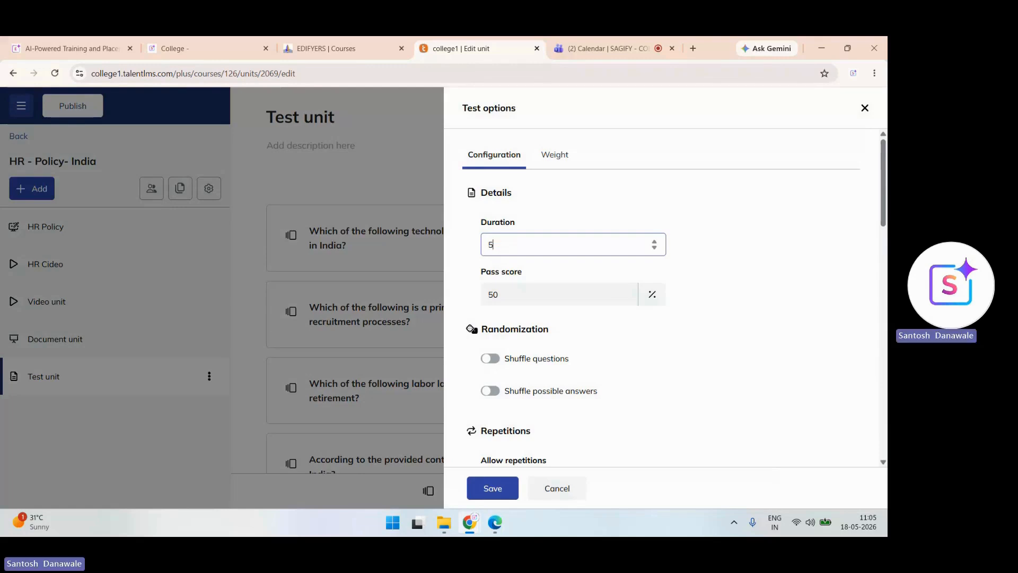
scroll(663, 297, down, 2)
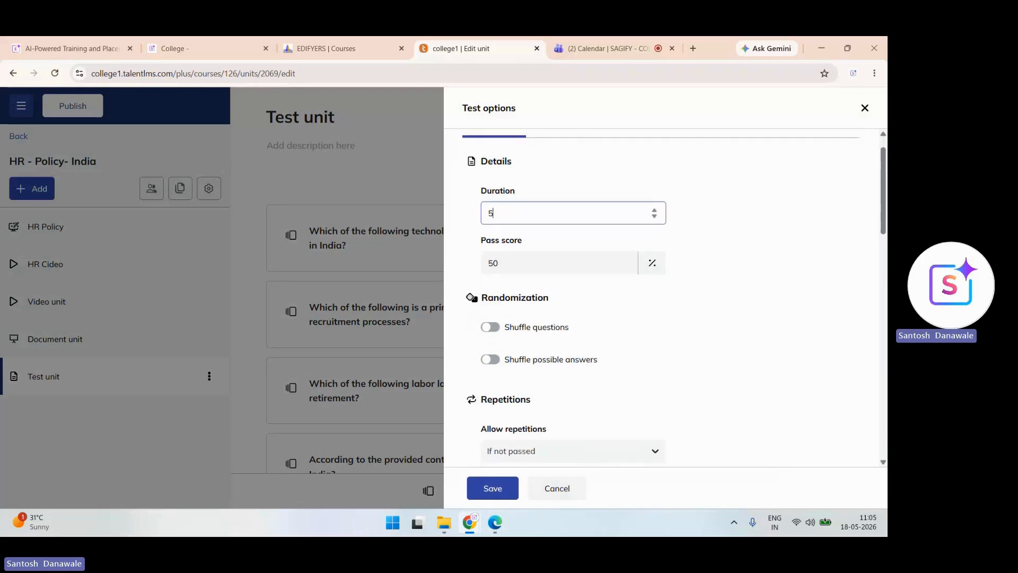
- Turn on shuffled questions, limit attempts to 5, and save the test options
click(491, 261)
scroll(663, 297, down, 2)
click(490, 332)
click(557, 387)
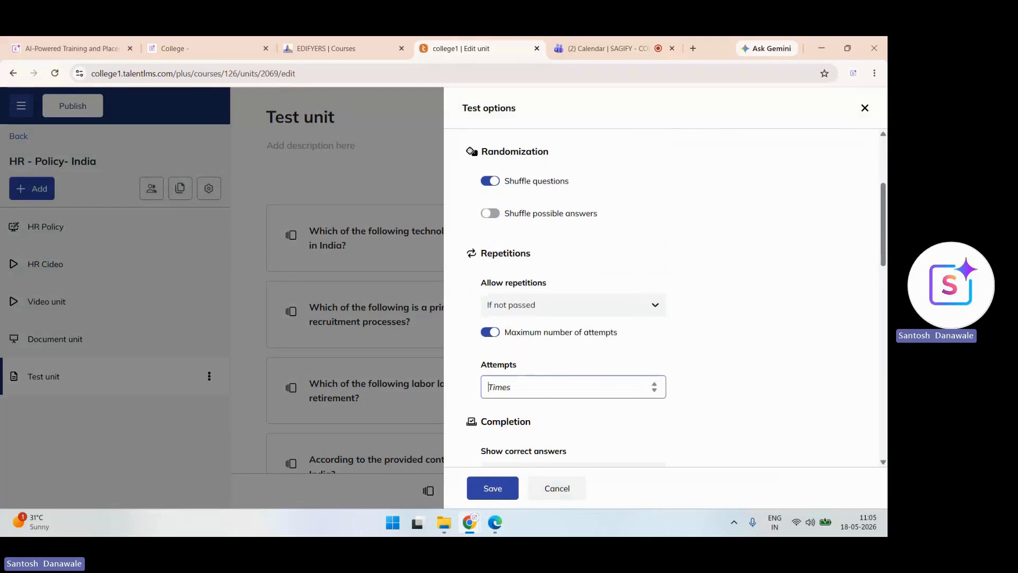
text(5)
scroll(663, 297, down, 15)
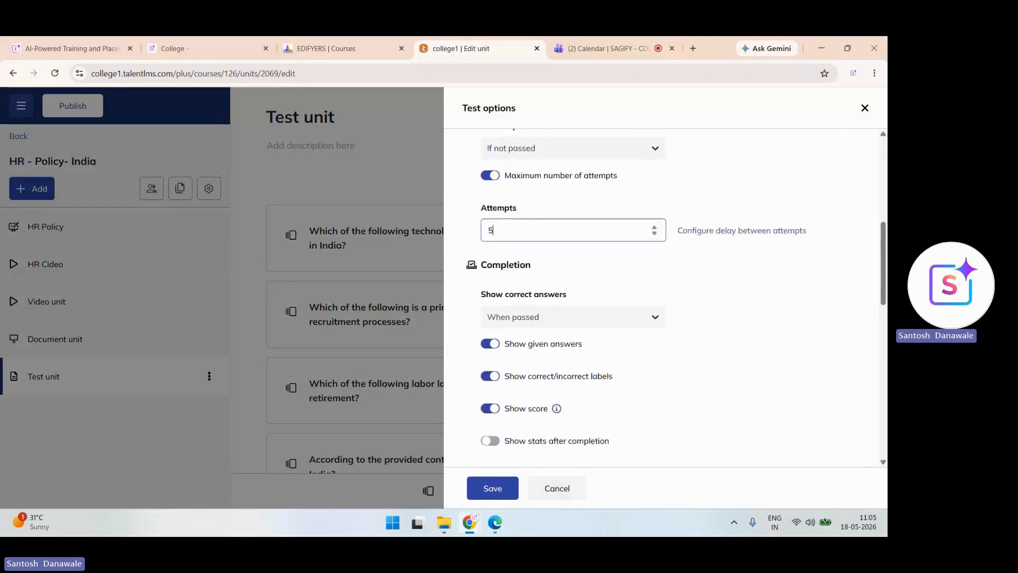
scroll(663, 297, down, 2)
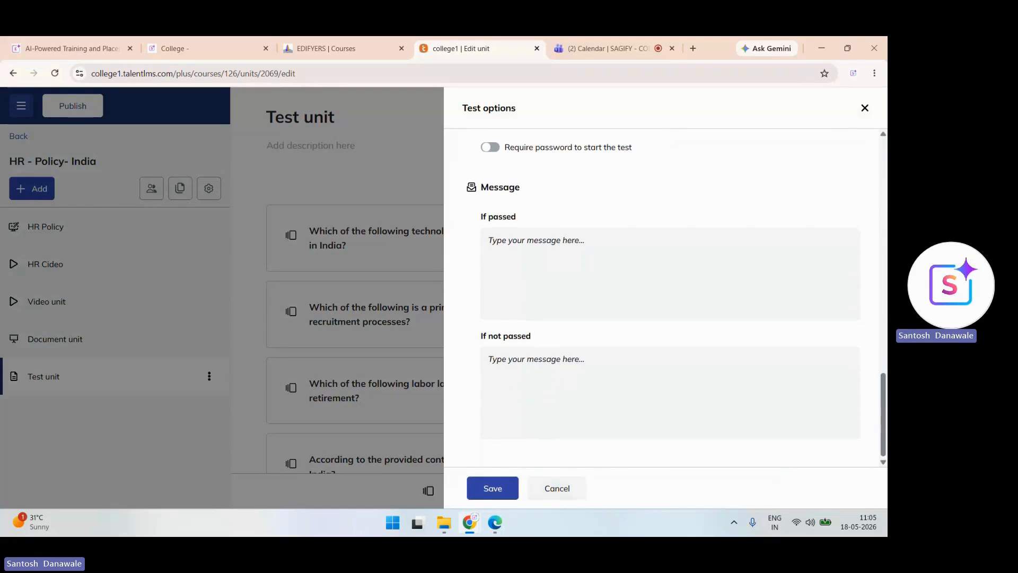
click(493, 488)
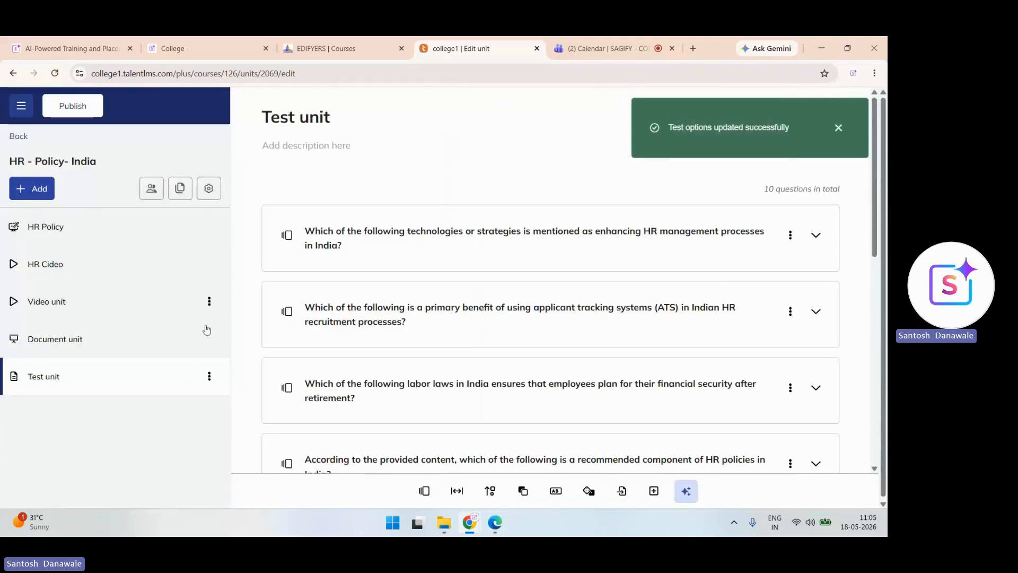
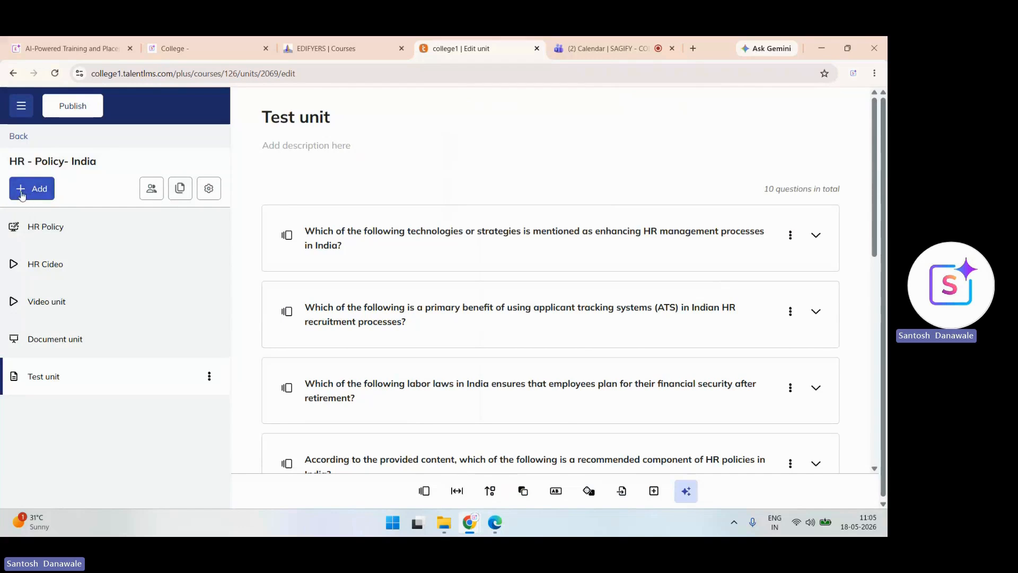
- Add a Survey unit with Likert question 'Test', statement 'Sample', on the Level of quality scale
click(22, 195)
mouse_move(175, 273)
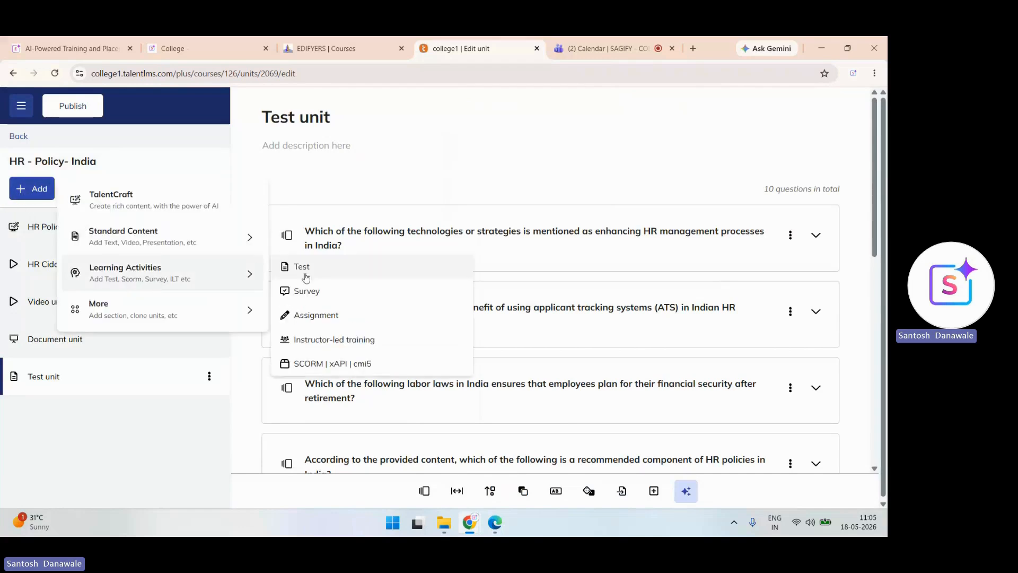
click(319, 296)
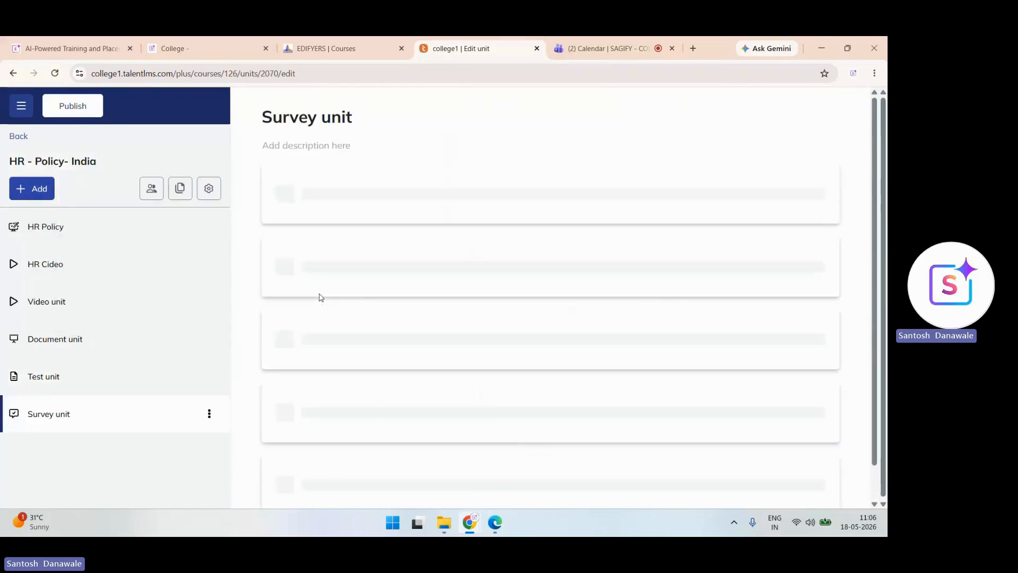
click(644, 329)
click(561, 323)
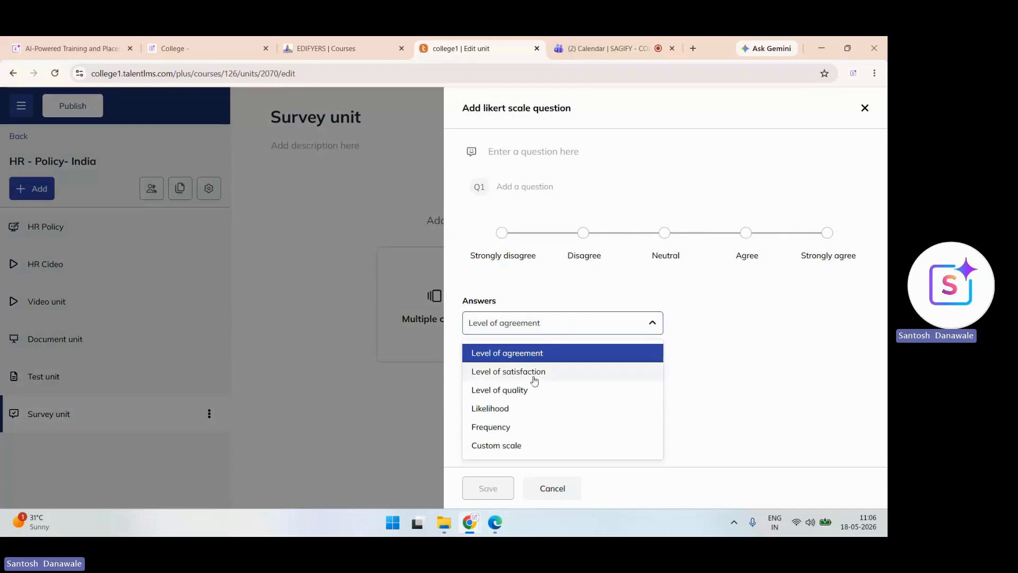
click(533, 387)
click(498, 155)
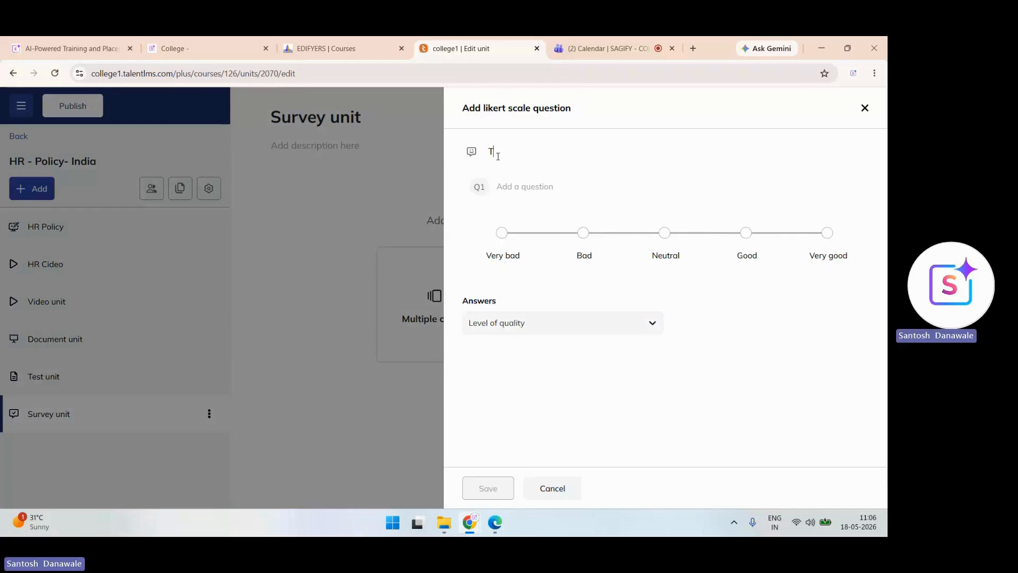
text(Test)
click(507, 191)
text(Sample)
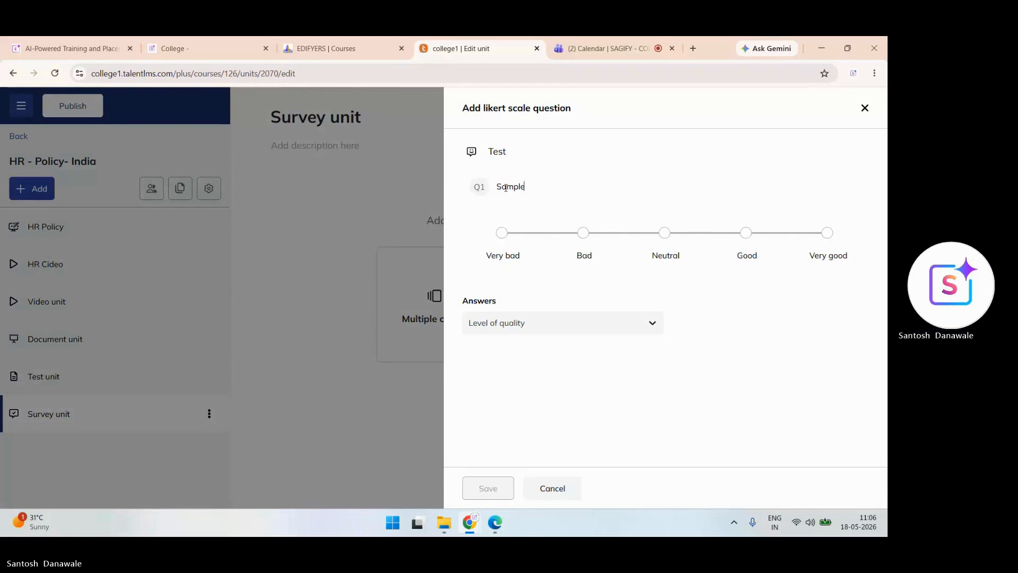
key(Tab)
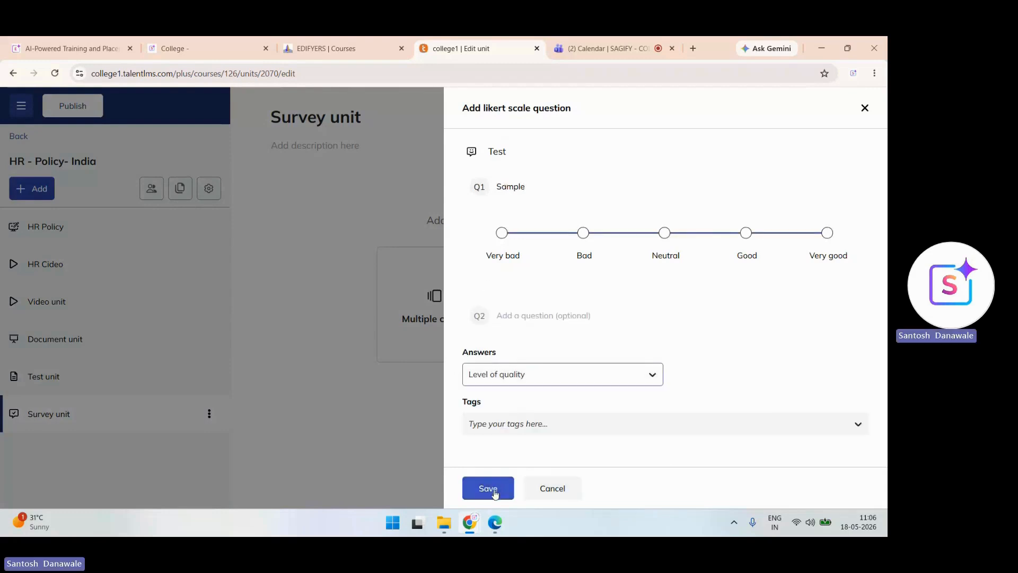
click(486, 489)
- Reopen the saved Test question to check it, then close the editor without changes
click(795, 236)
click(731, 264)
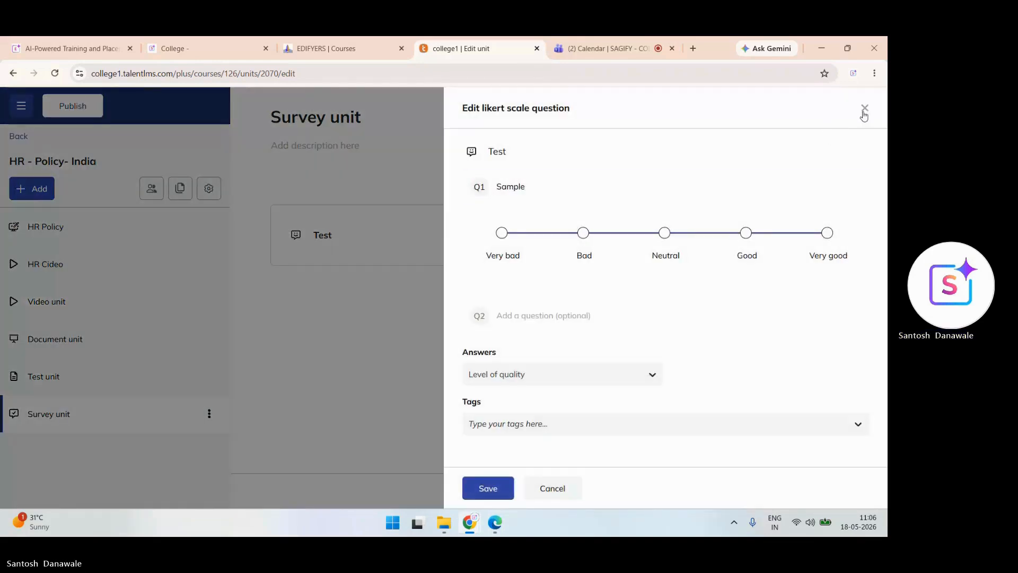
click(864, 109)
click(20, 189)
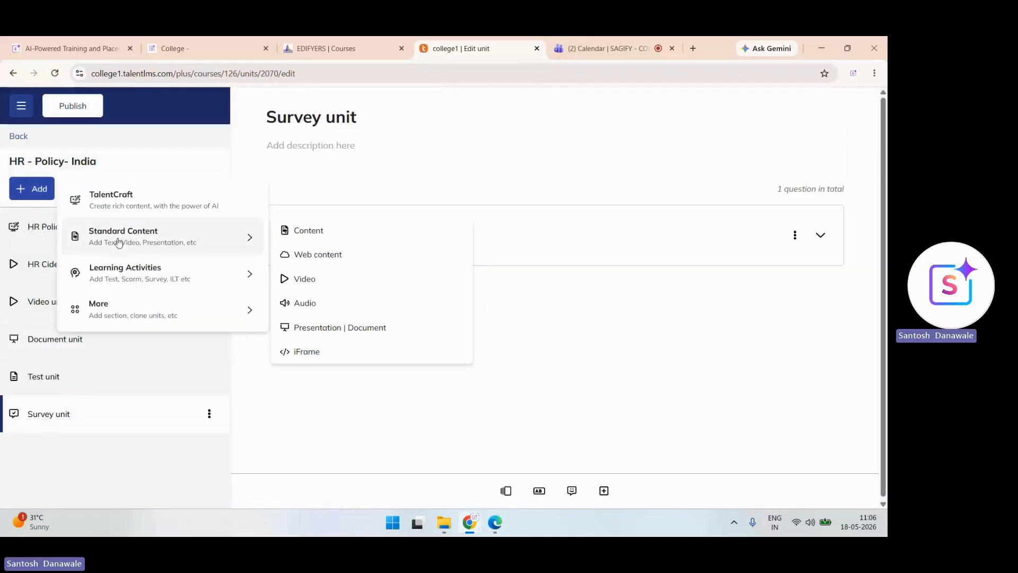
- Add an assignment unit titled 'SAMPLE' and save its assignment options
mouse_move(226, 274)
click(320, 318)
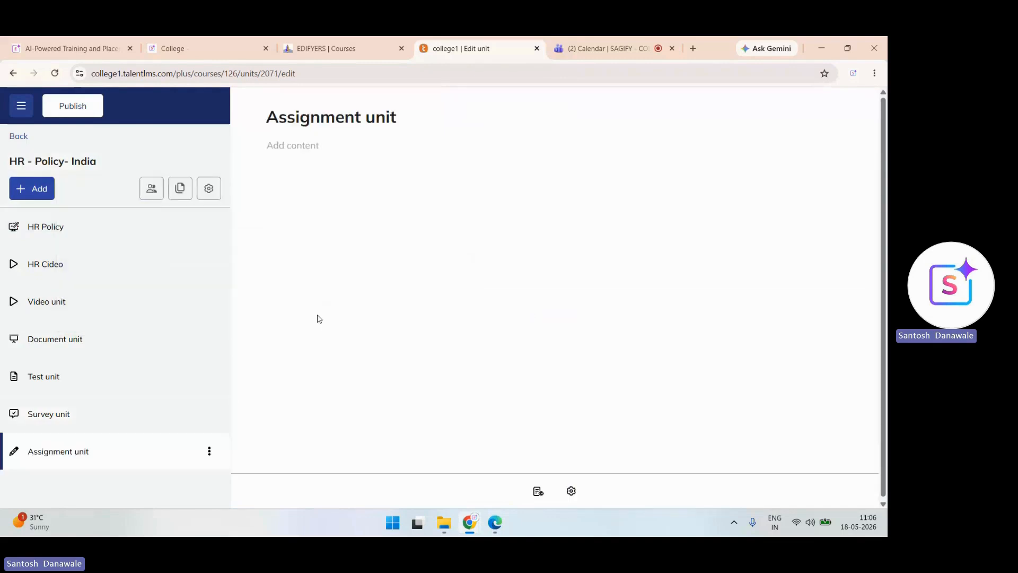
key(Delete)
key(Delete)
key(Delete)
key(Delete)
key(Delete)
key(Delete)
key(Delete)
key(Delete)
key(Delete)
key(Delete)
key(Delete)
key(Delete)
key(Delete)
key(Delete)
key(Delete)
text(SAMPLE -)
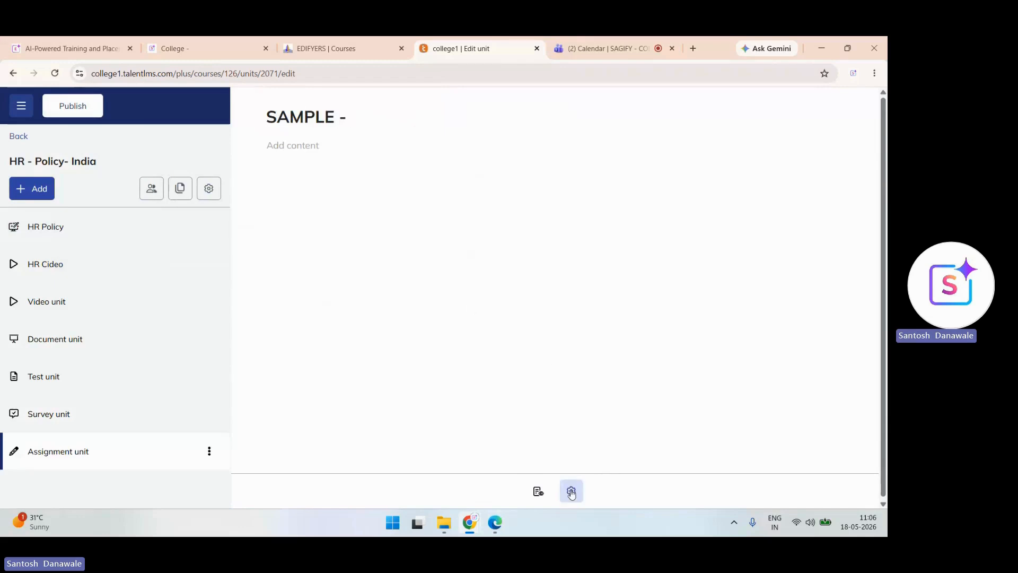
click(571, 491)
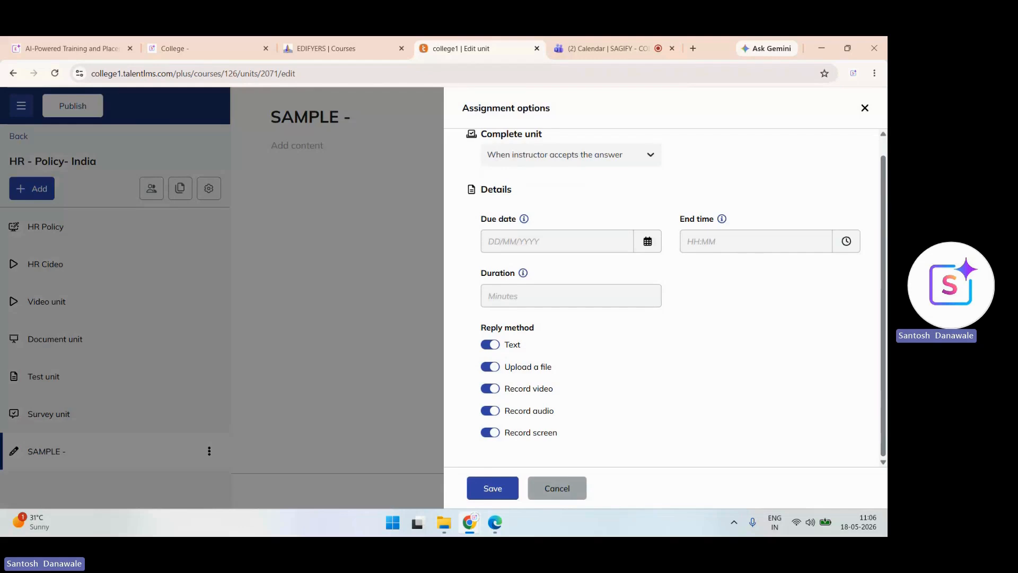
click(493, 488)
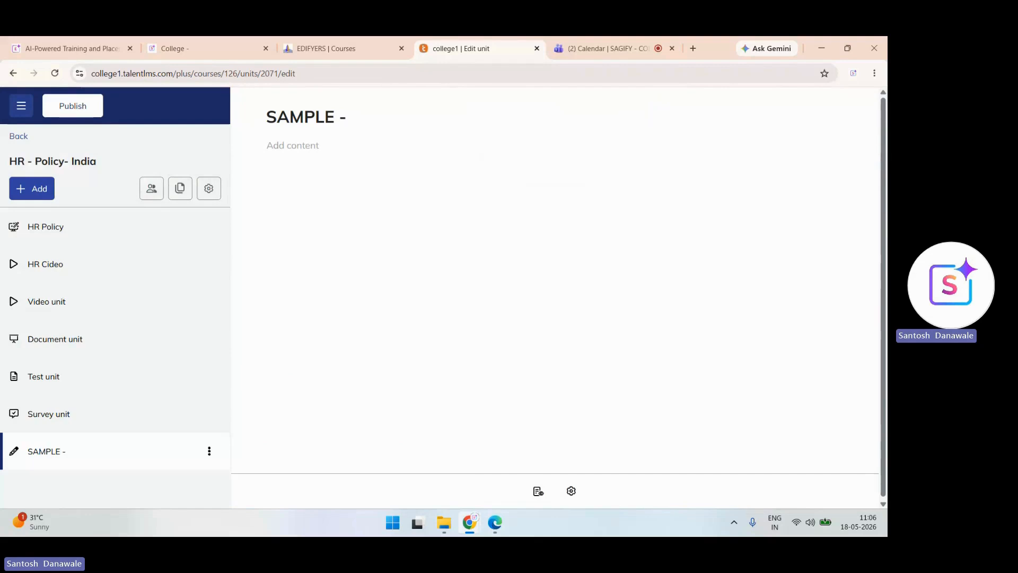
- Add an Iframe unit to the course
click(27, 191)
mouse_move(117, 235)
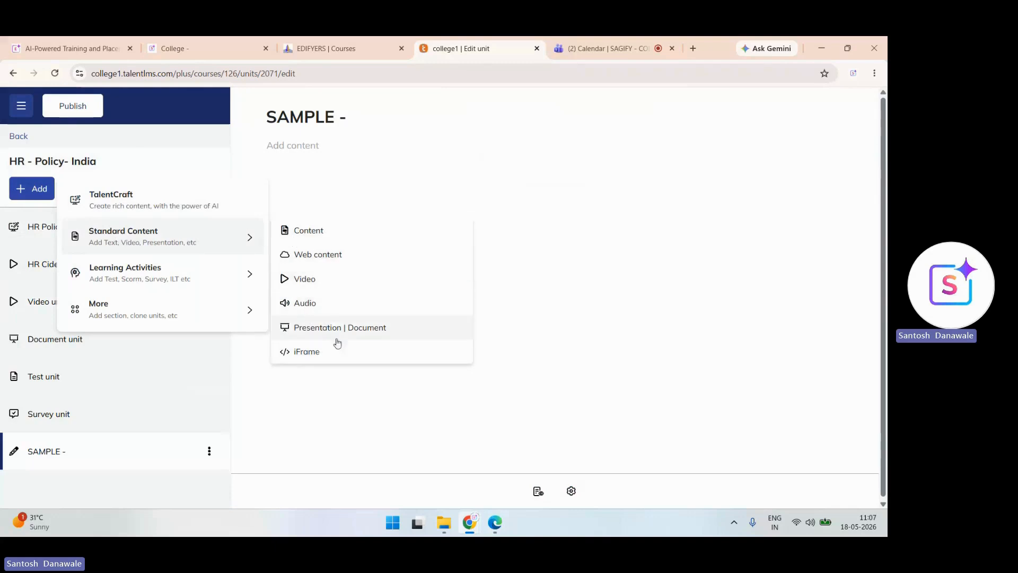
click(328, 359)
- Focus the Iframe's address field, then search Google for 'hr policy' in a new tab
click(466, 183)
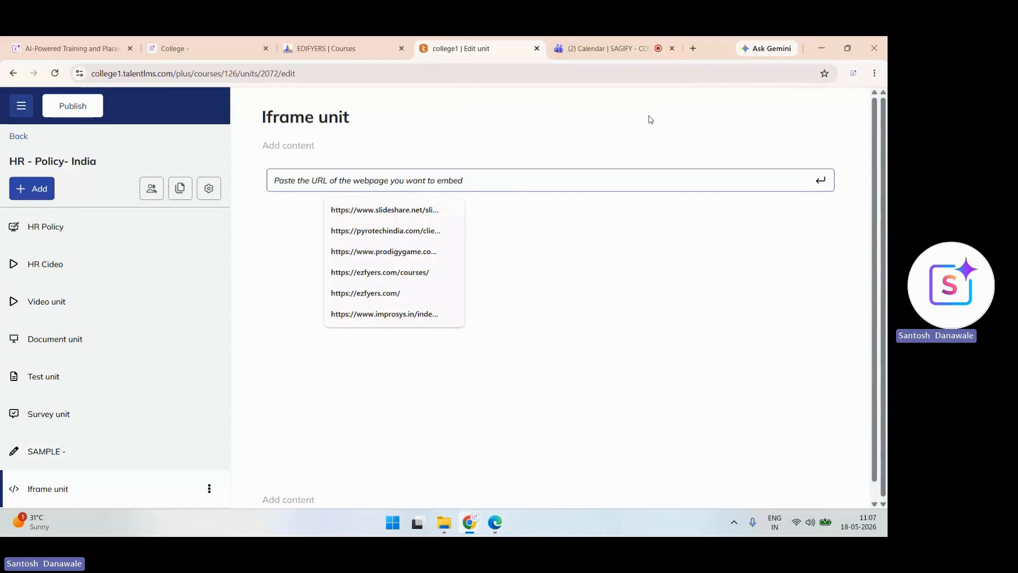
click(694, 48)
click(412, 273)
text(hr policy)
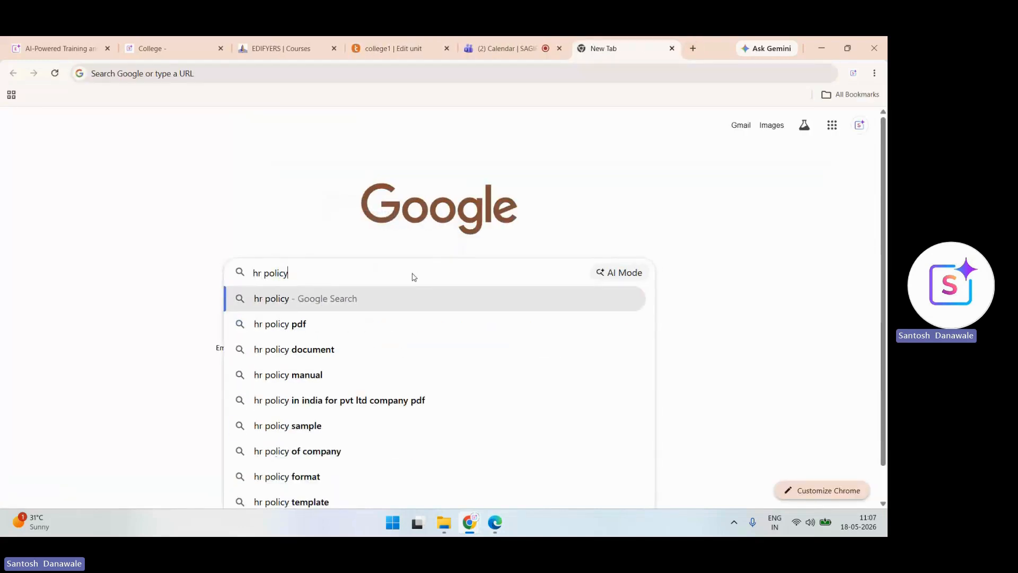
- Run the 'hr policy' search and open the DigiSME article on HR policy key elements
key(Return)
scroll(412, 275, down, 4)
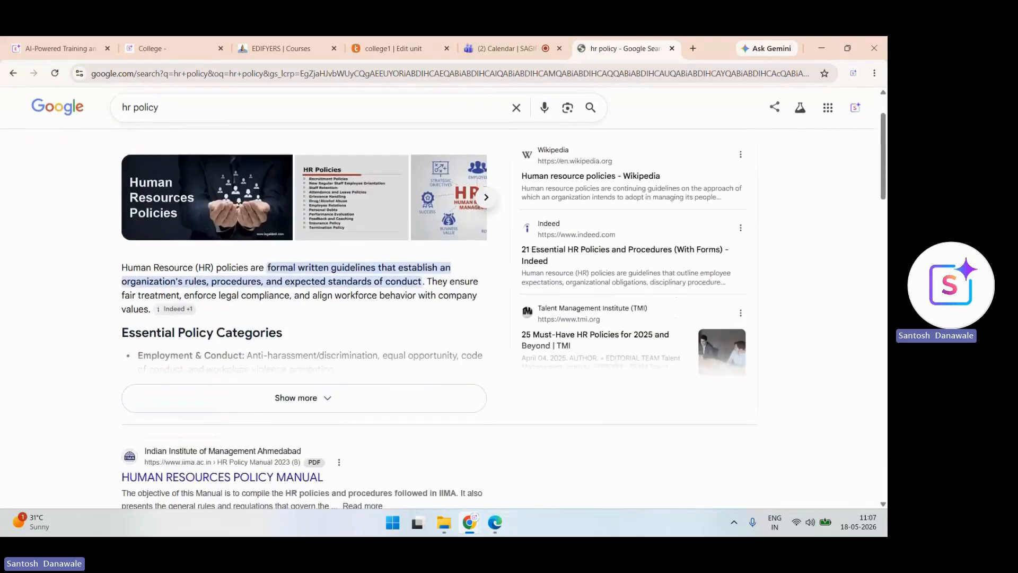
scroll(230, 350, down, 8)
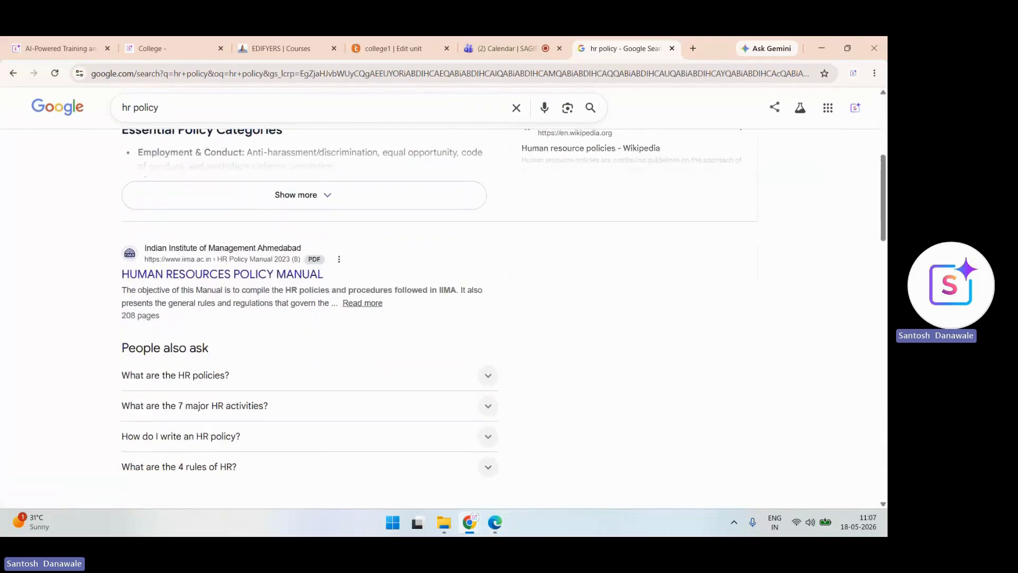
scroll(307, 319, up, 1)
scroll(308, 318, down, 2)
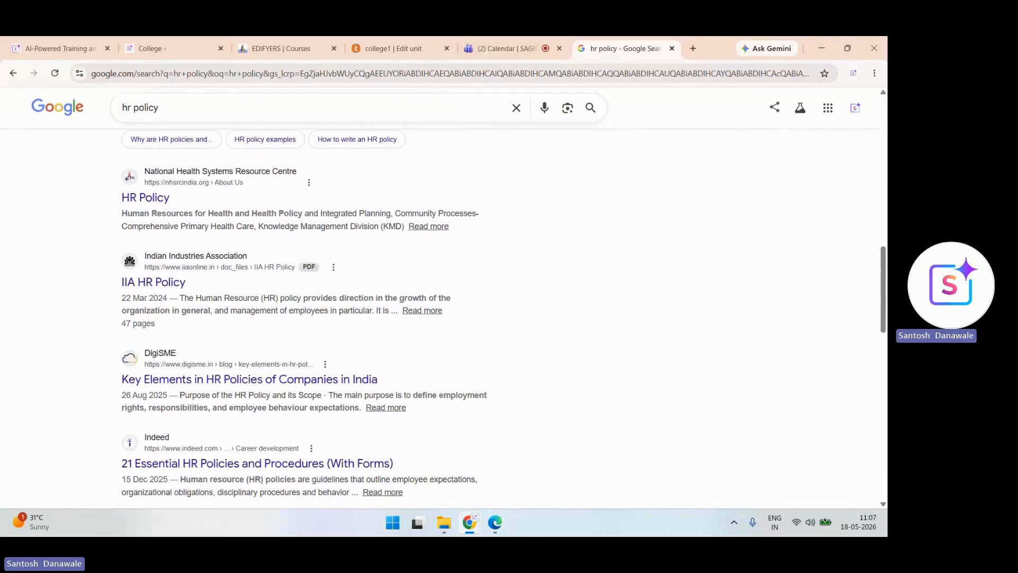
scroll(237, 308, down, 2)
click(249, 286)
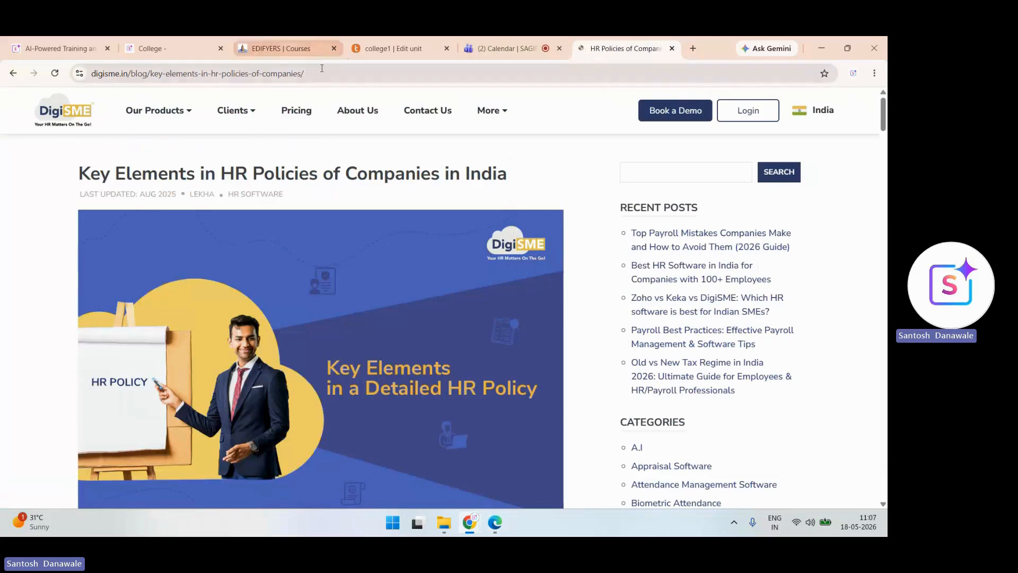
- Copy the DigiSME article URL and paste it into the Iframe unit's embed field
click(321, 69)
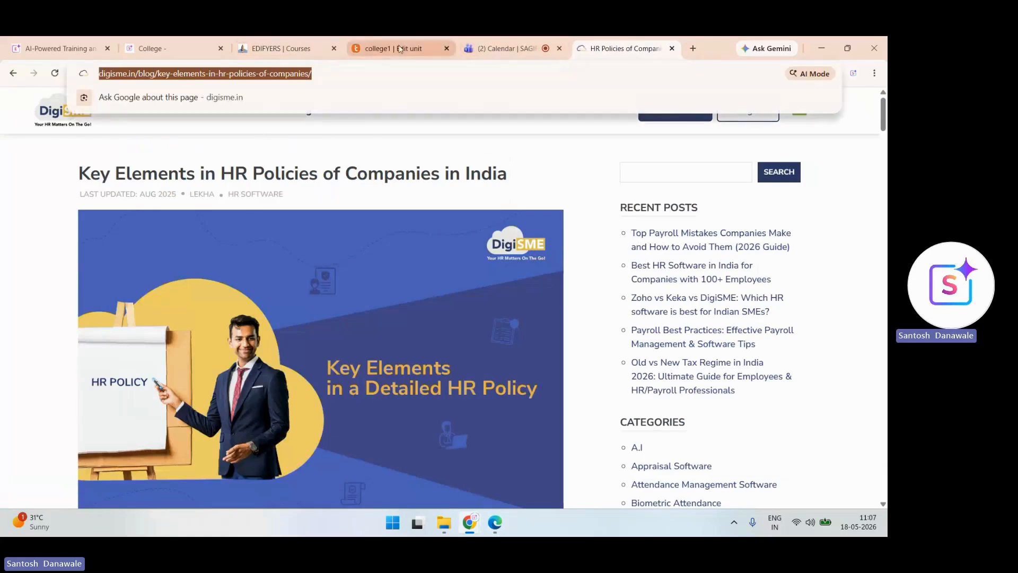
click(401, 48)
click(377, 181)
text(https://www.digimonk.in/blogs/key-elements-in-hr-policies-of-companies/)
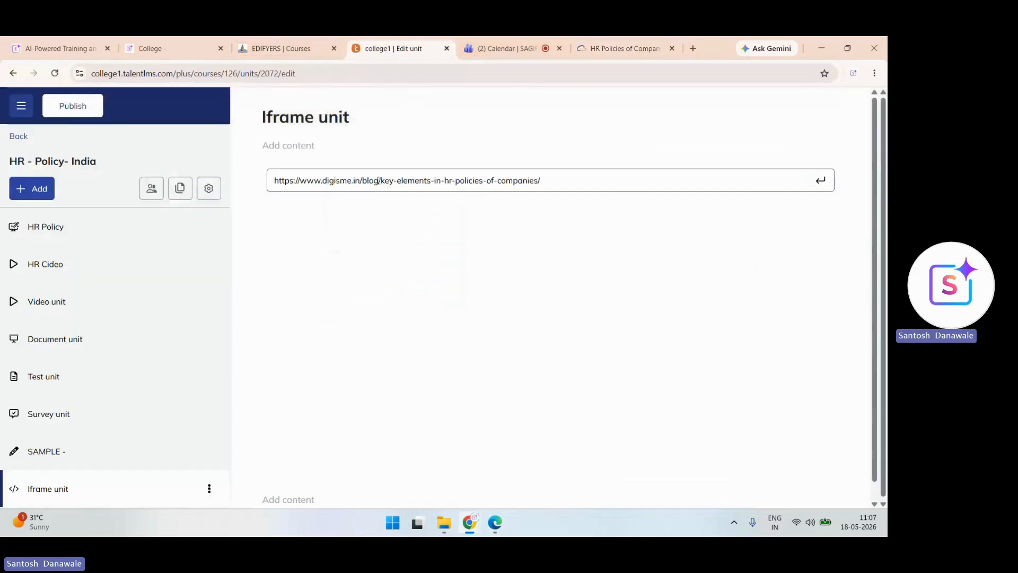
- Embed the DigiSME page, then reopen the embed address to change it and return to the article tab
key(Return)
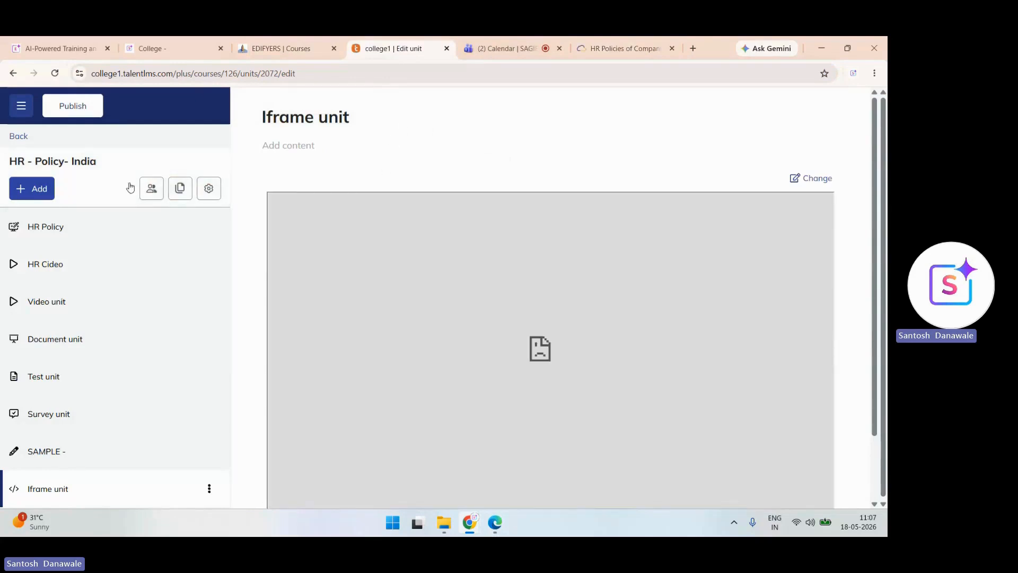
click(210, 490)
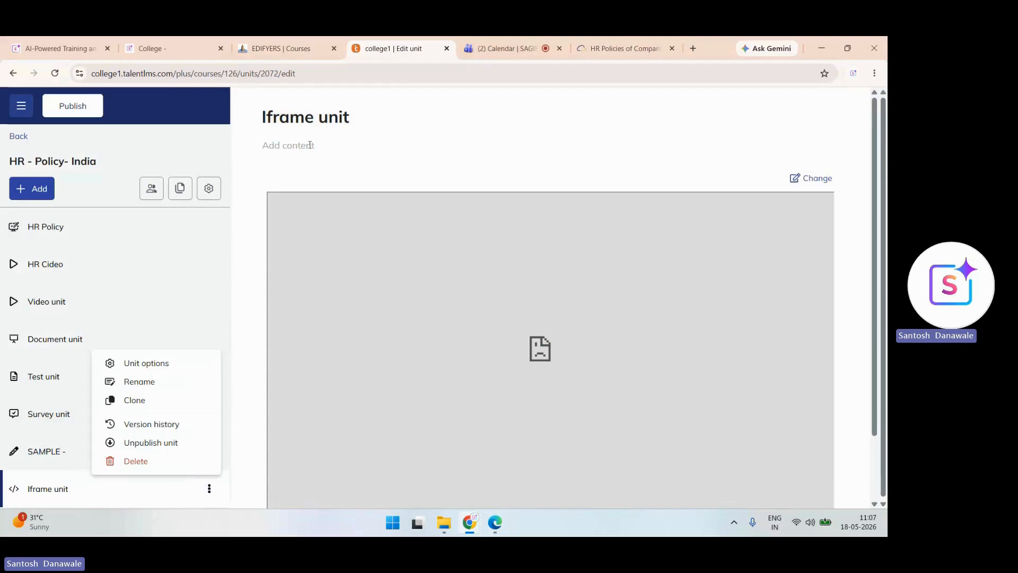
click(814, 177)
click(585, 177)
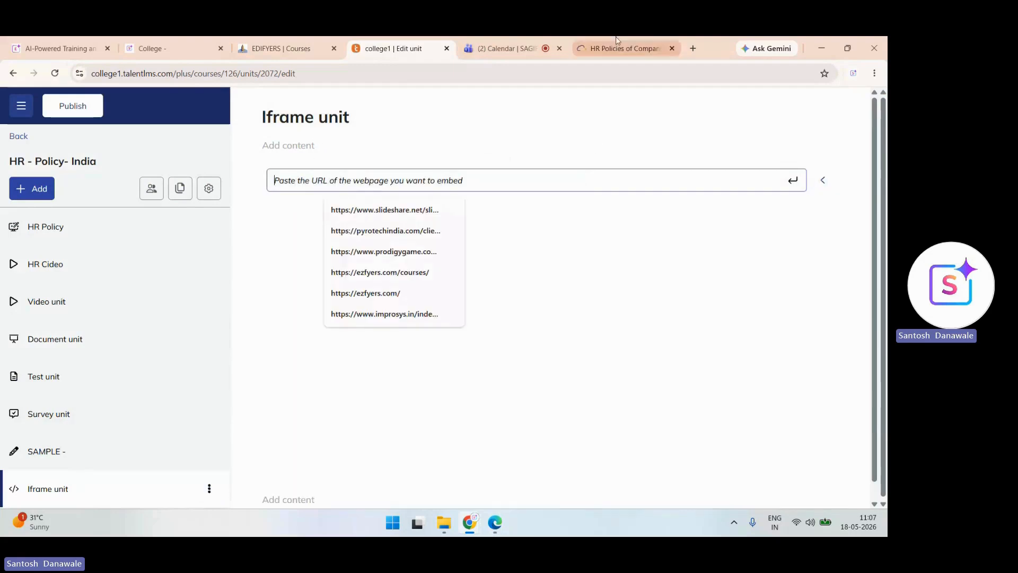
click(626, 49)
click(323, 66)
- Embed Webtel's 'A Comprehensive Guide to HR Policies in India' URL in the Iframe unit
click(13, 73)
scroll(416, 319, down, 5)
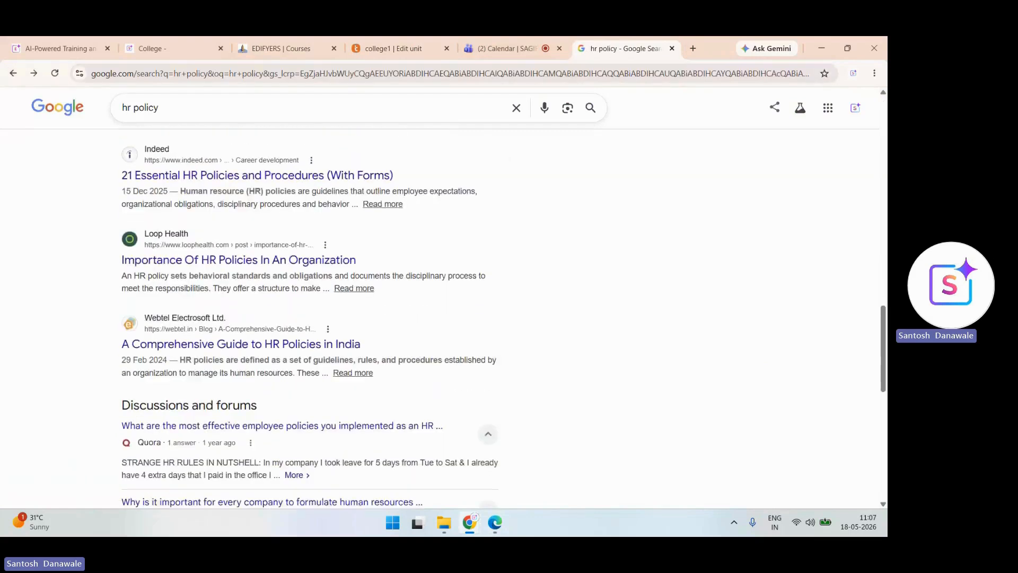
click(300, 310)
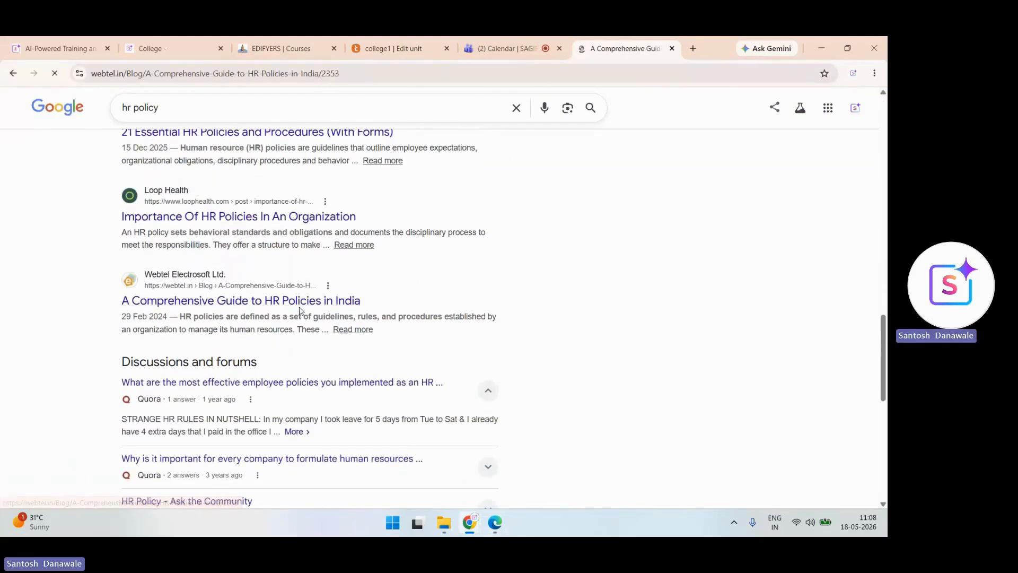
click(357, 71)
key(ctrl+c)
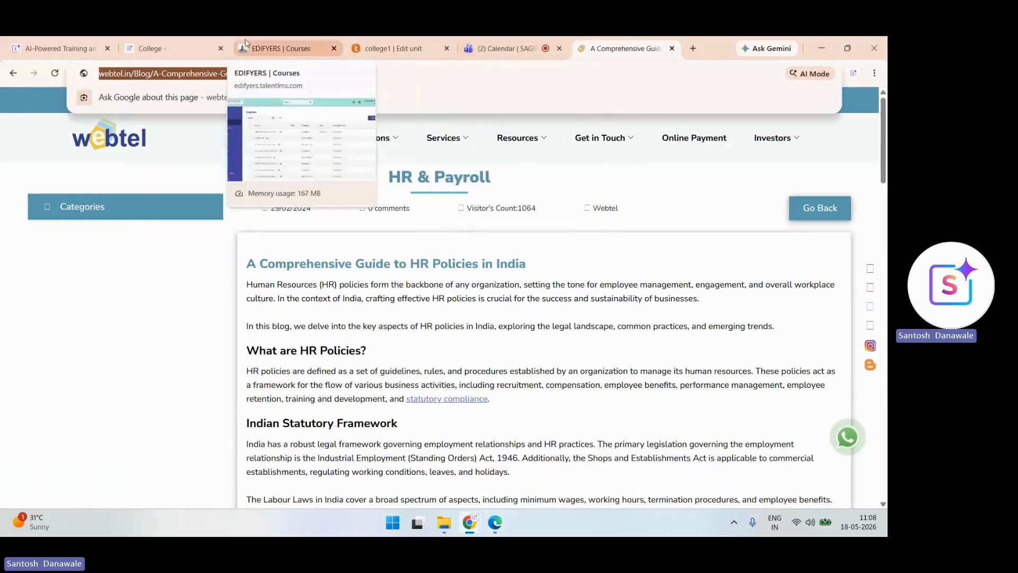
click(395, 48)
click(324, 184)
key(ctrl+v)
key(Return)
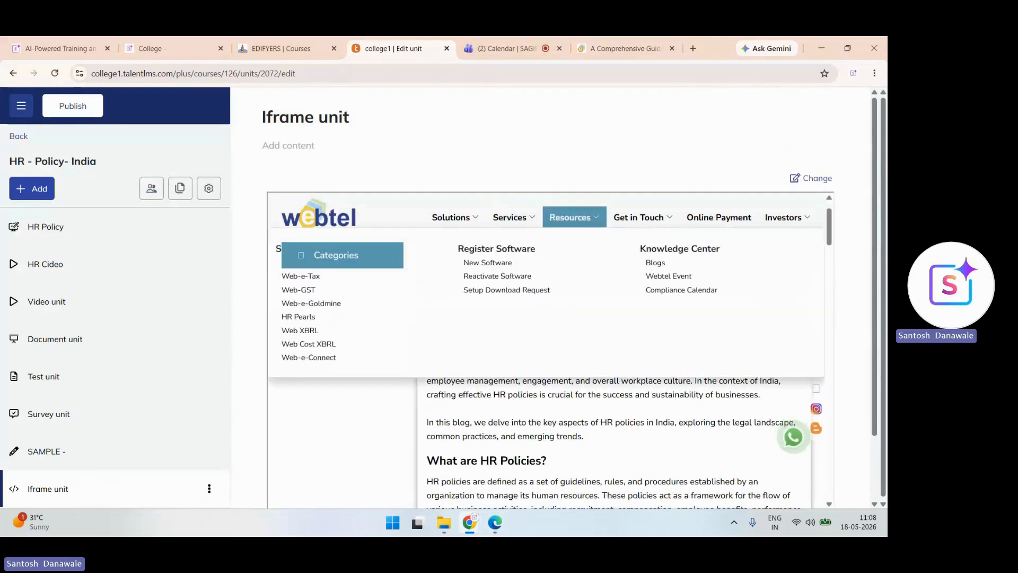
- Scroll through the embedded Webtel page inside the Iframe unit
mouse_move(455, 217)
scroll(546, 339, down, 8)
scroll(546, 339, down, 2)
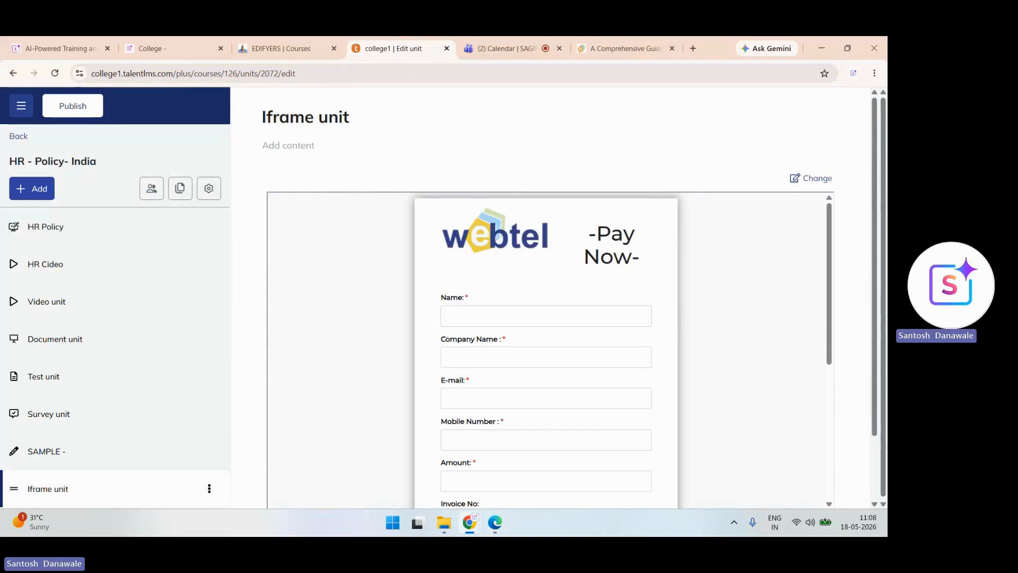
click(32, 189)
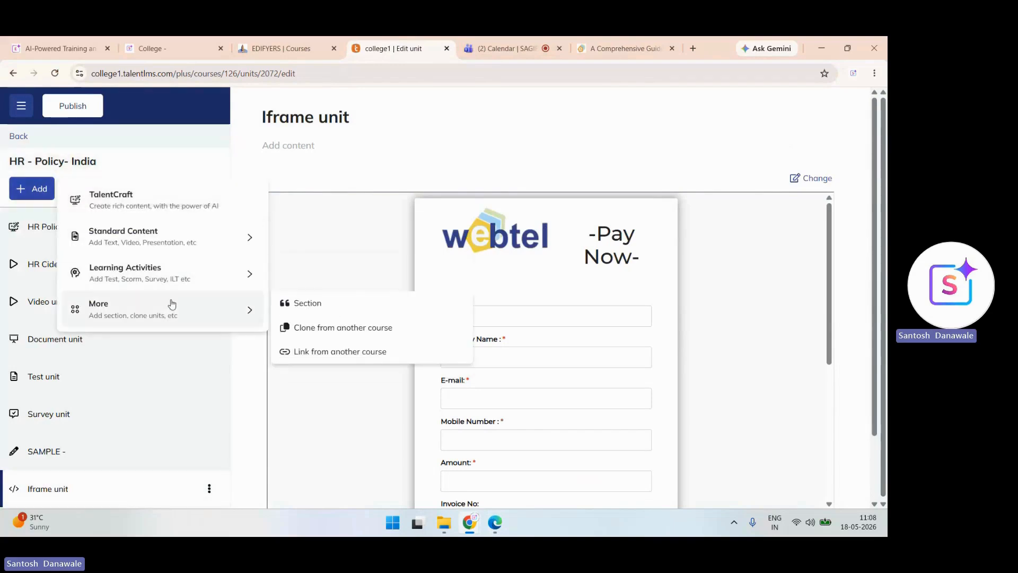
- Add an instructor-led training unit and start an in-person session lasting 165 minutes
mouse_move(247, 275)
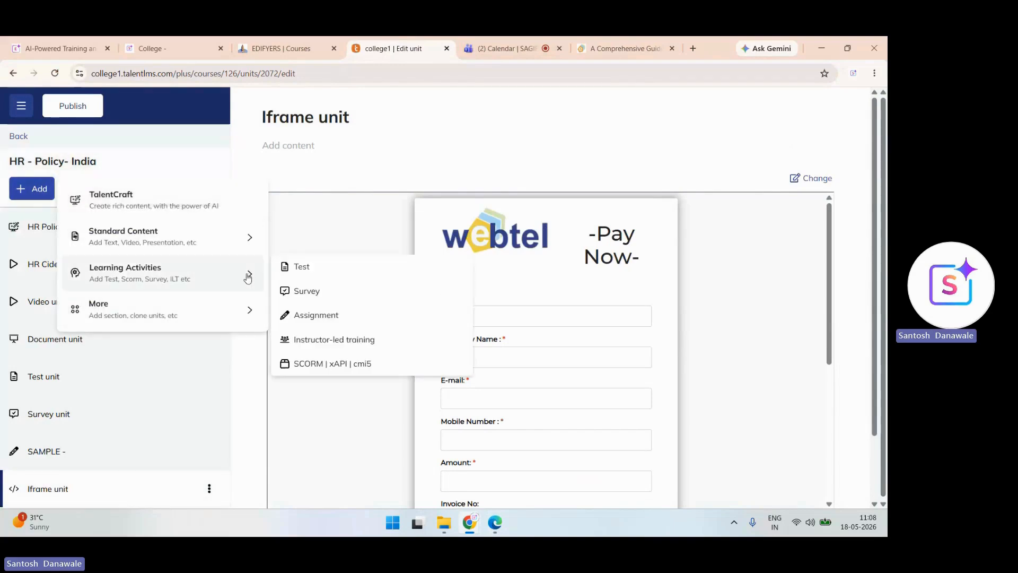
click(339, 346)
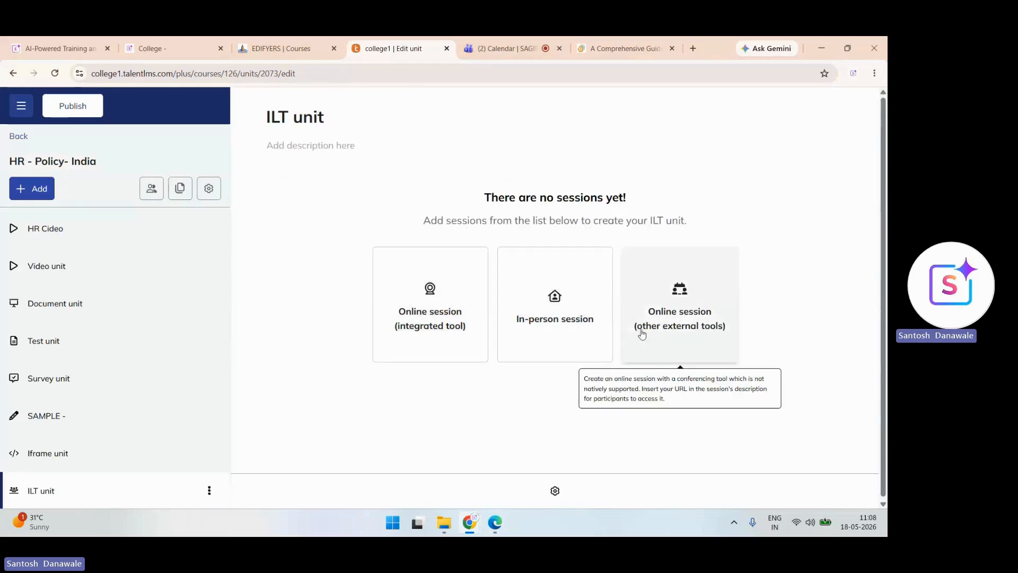
click(557, 320)
click(713, 384)
scroll(713, 324, down, 1)
scroll(713, 323, up, 1)
scroll(714, 324, down, 3)
scroll(713, 323, up, 3)
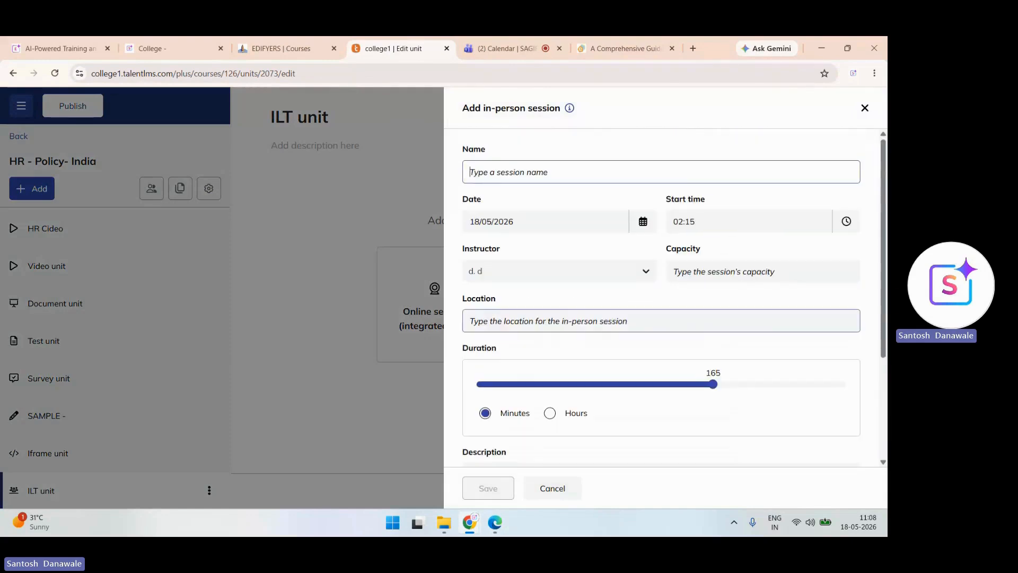
- Name the in-person session 'Test', describe it as 'test', and save it
text(Test)
scroll(661, 297, down, 1)
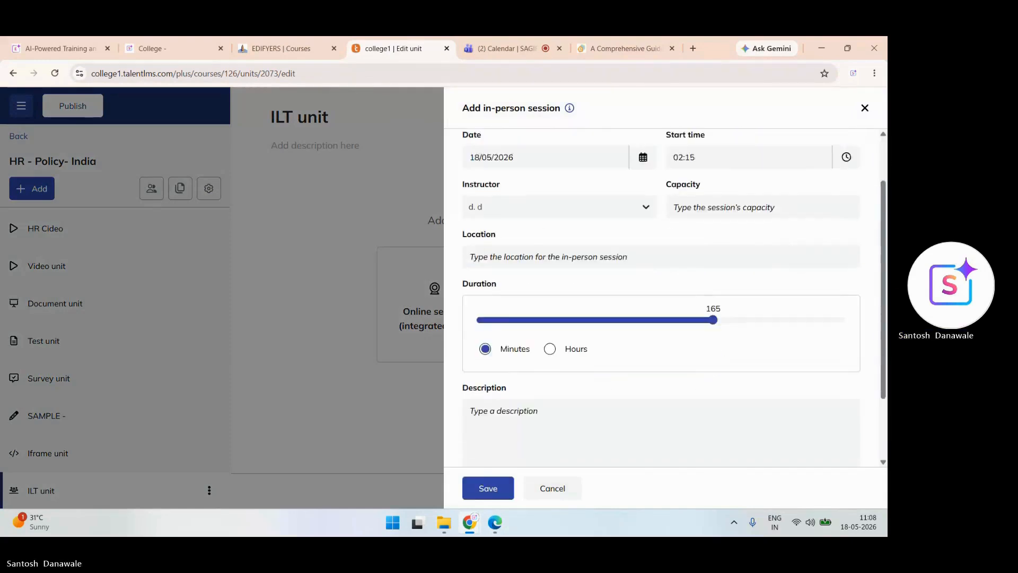
scroll(661, 350, down, 1)
click(662, 360)
text(test)
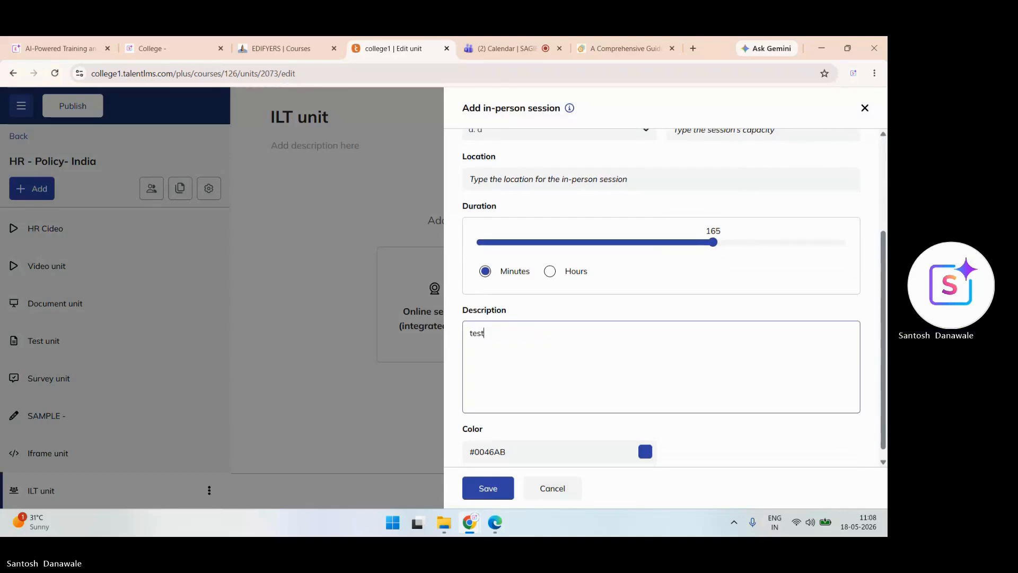
click(488, 488)
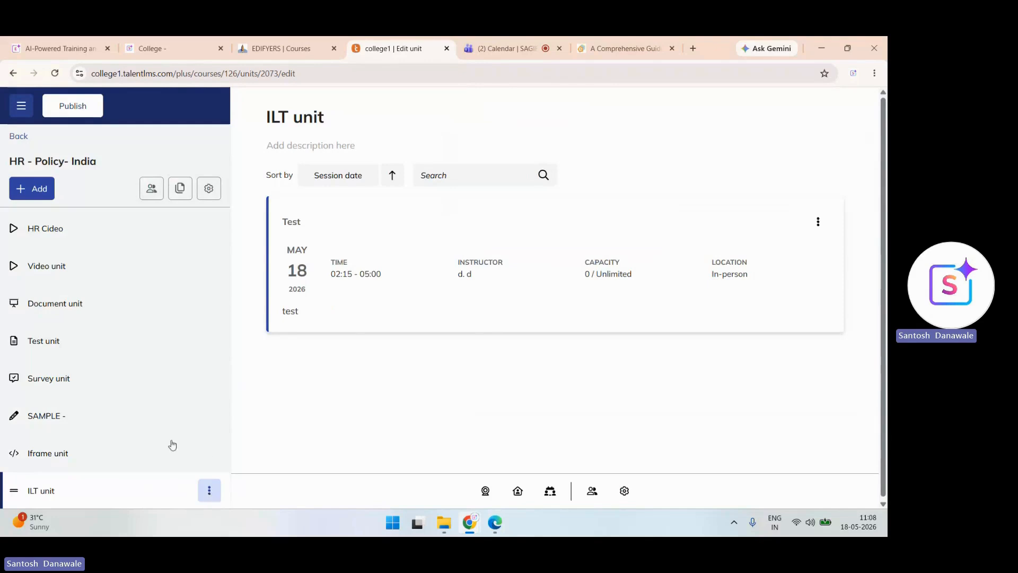
click(28, 191)
- Add a SCORM | xAPI | cmi5 unit, then a second instructor-led training unit
mouse_move(108, 272)
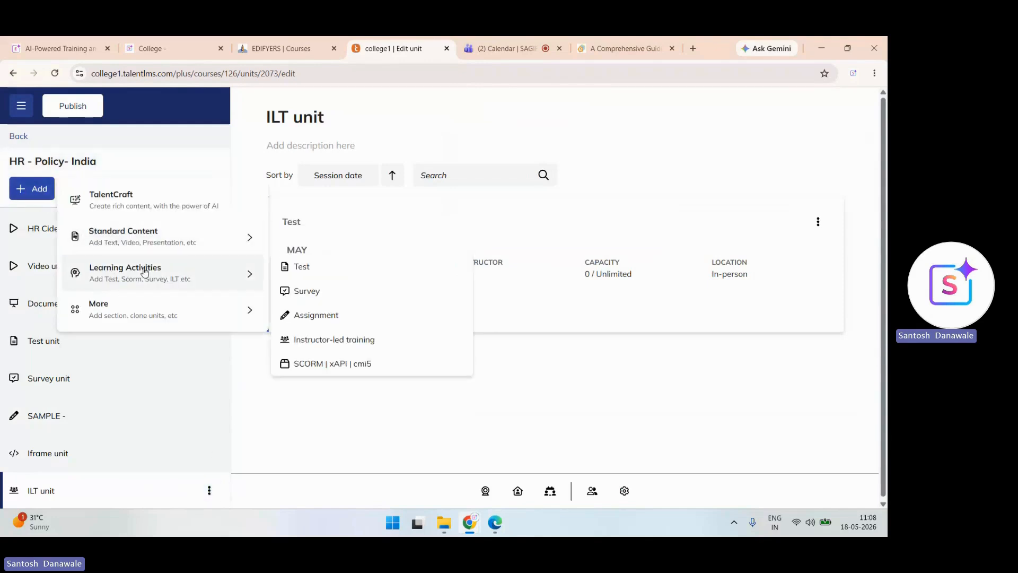
click(318, 362)
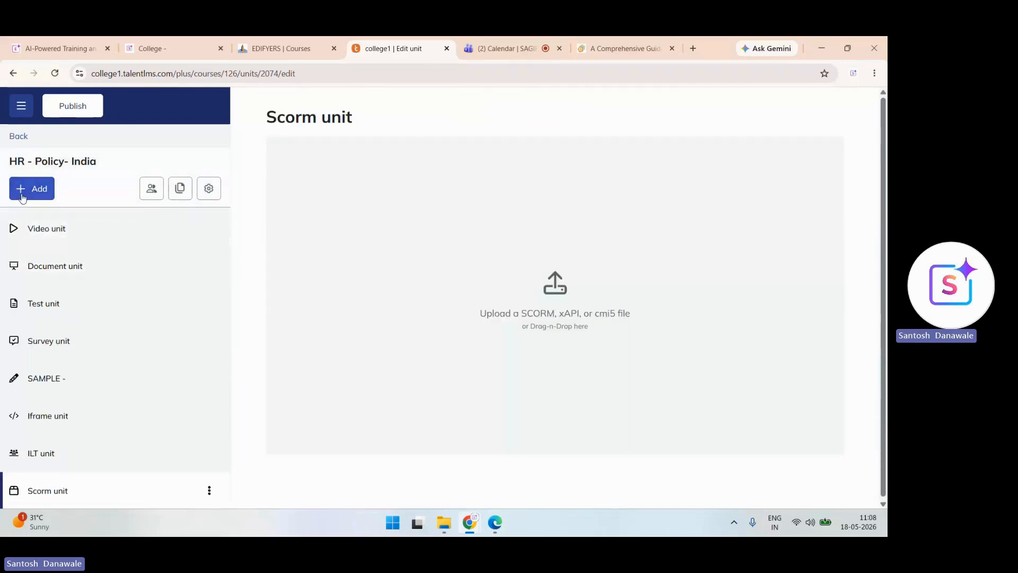
click(22, 192)
mouse_move(118, 279)
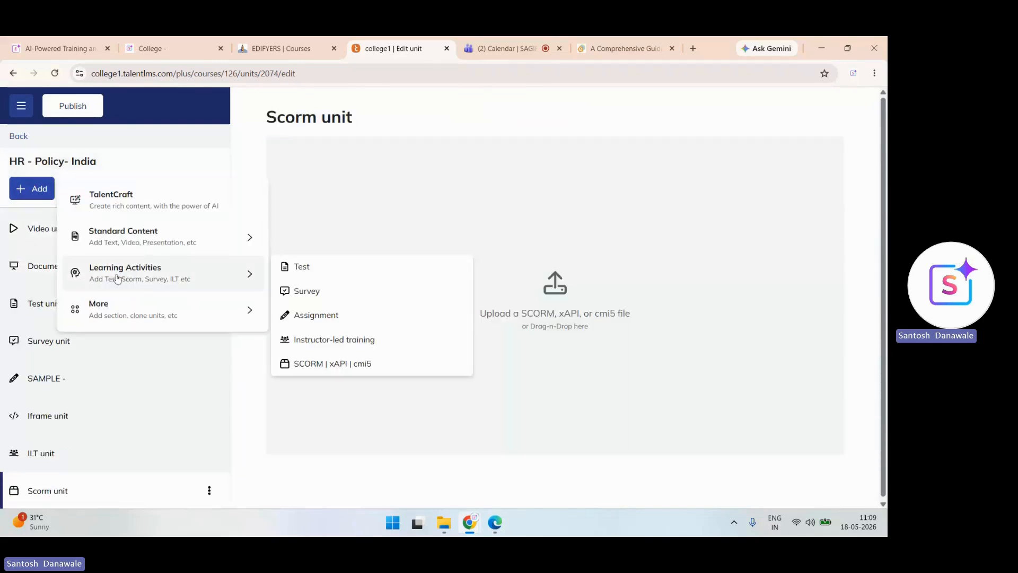
click(316, 338)
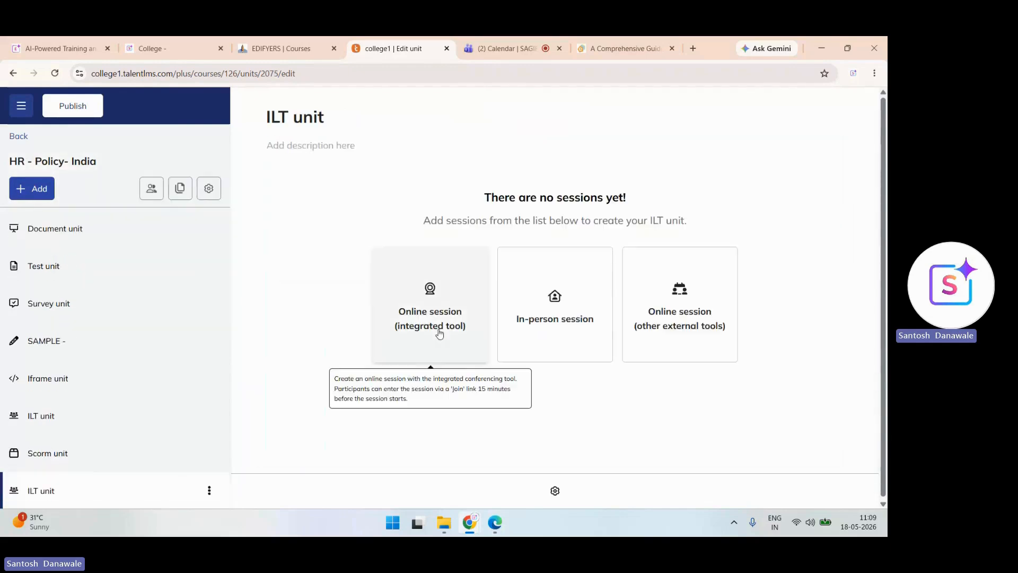
- Try the in-person and online session forms, closing both, then reopen a fresh online session form
click(558, 316)
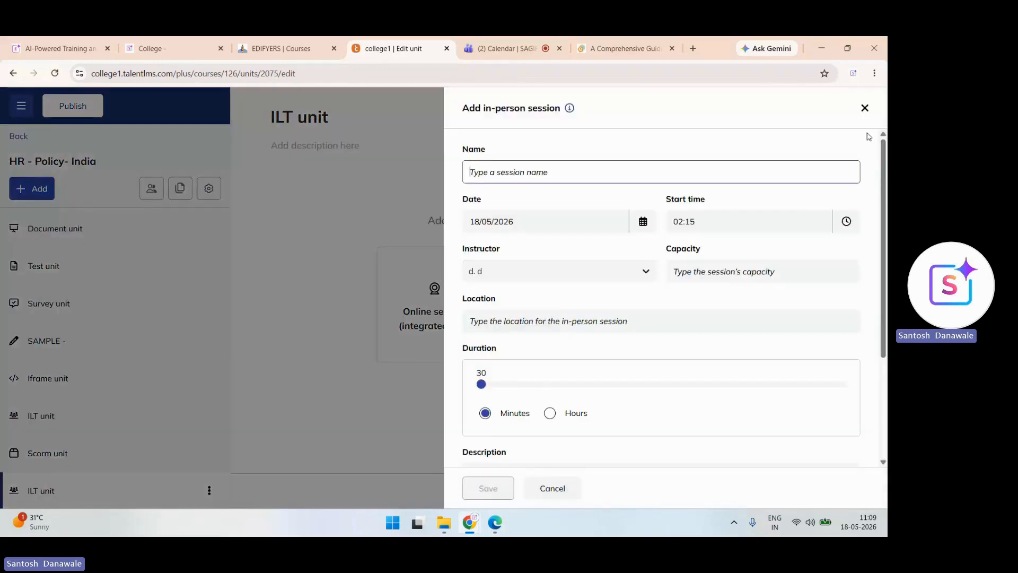
click(865, 107)
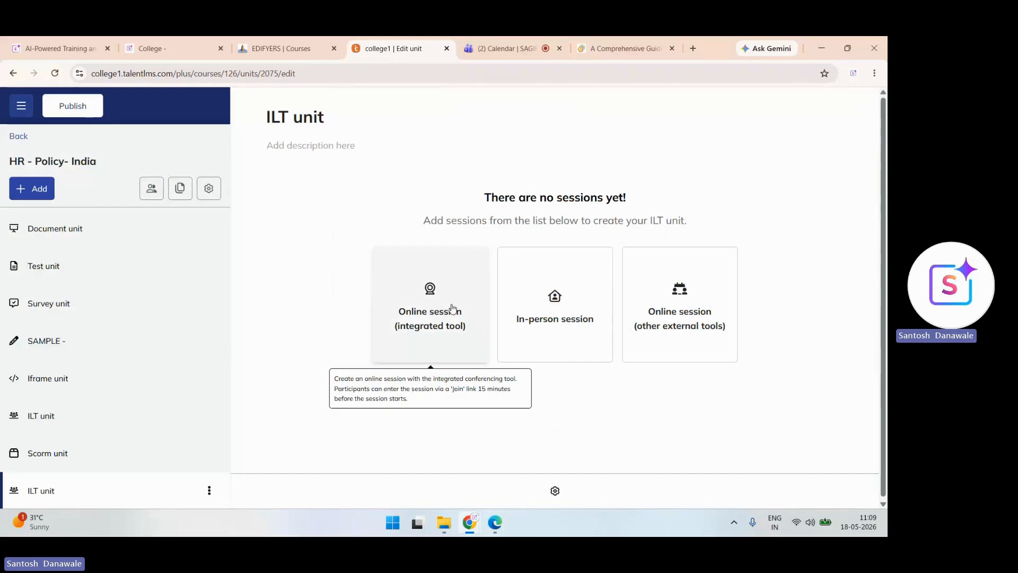
click(452, 307)
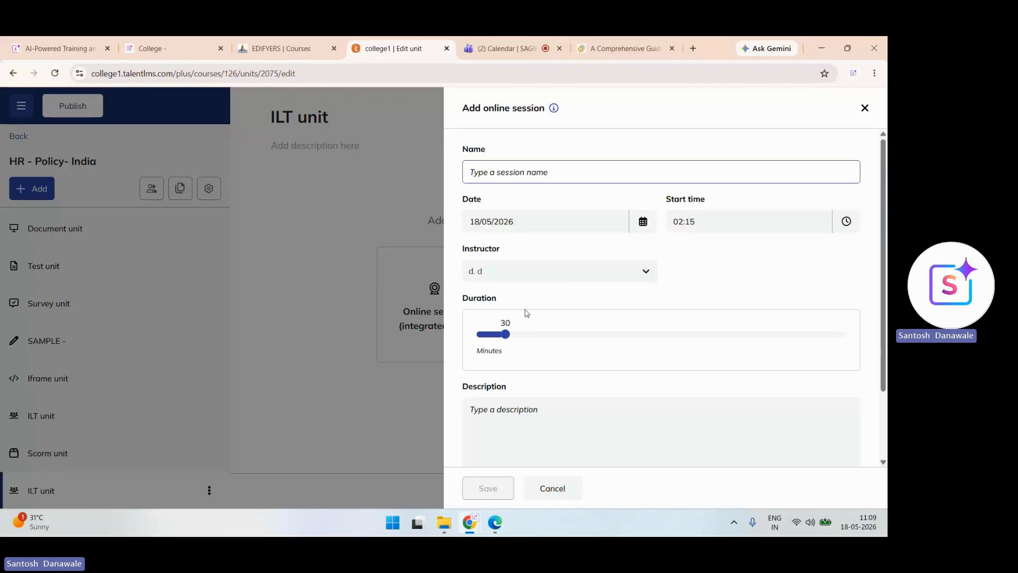
click(867, 110)
click(868, 109)
click(454, 296)
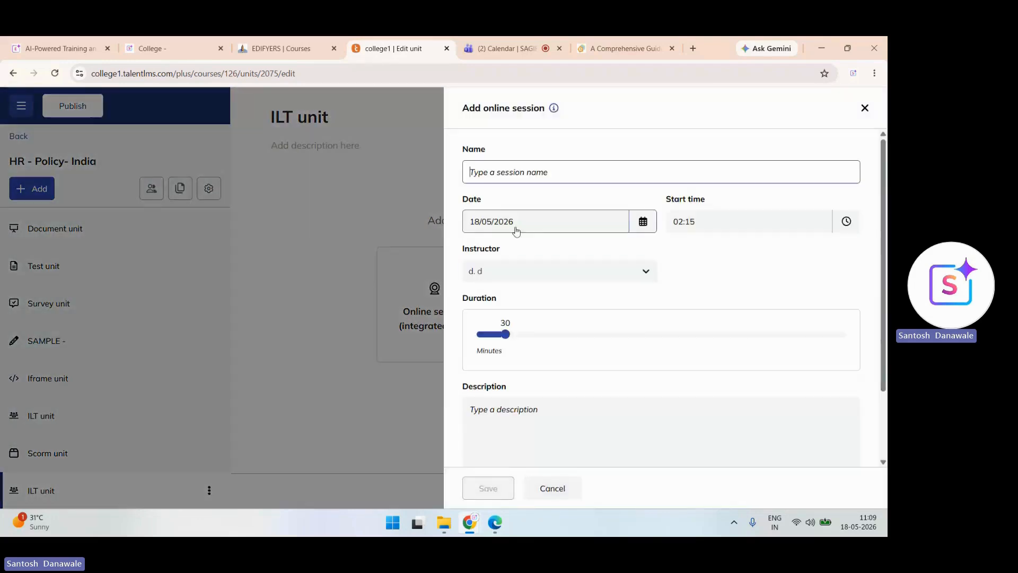
- Name the online session 'Test1', set it to 45 minutes, describe it as 'Test', and save
text(Test1)
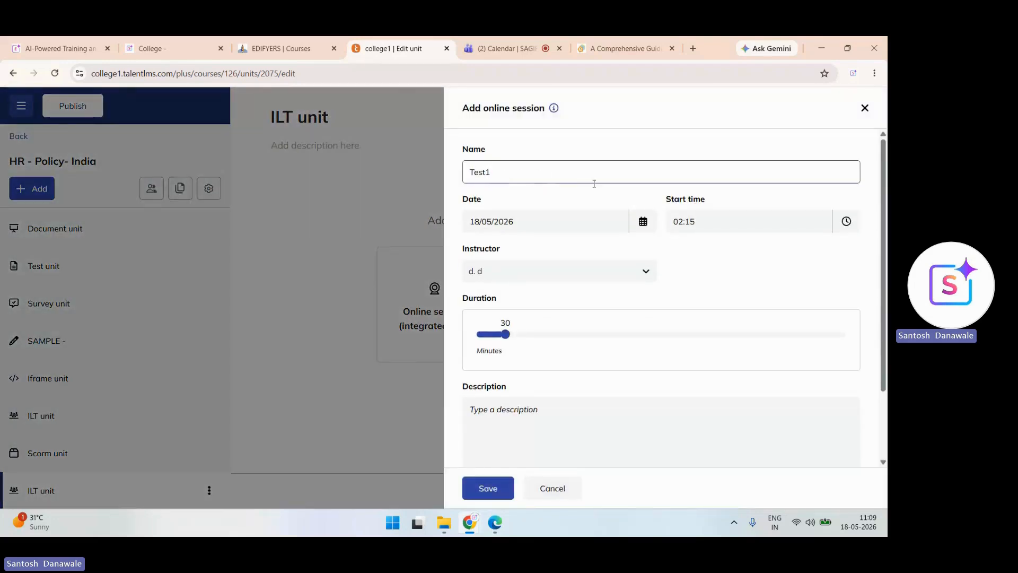
drag(505, 333, 529, 339)
click(494, 413)
text(T)
scroll(494, 414, down, 2)
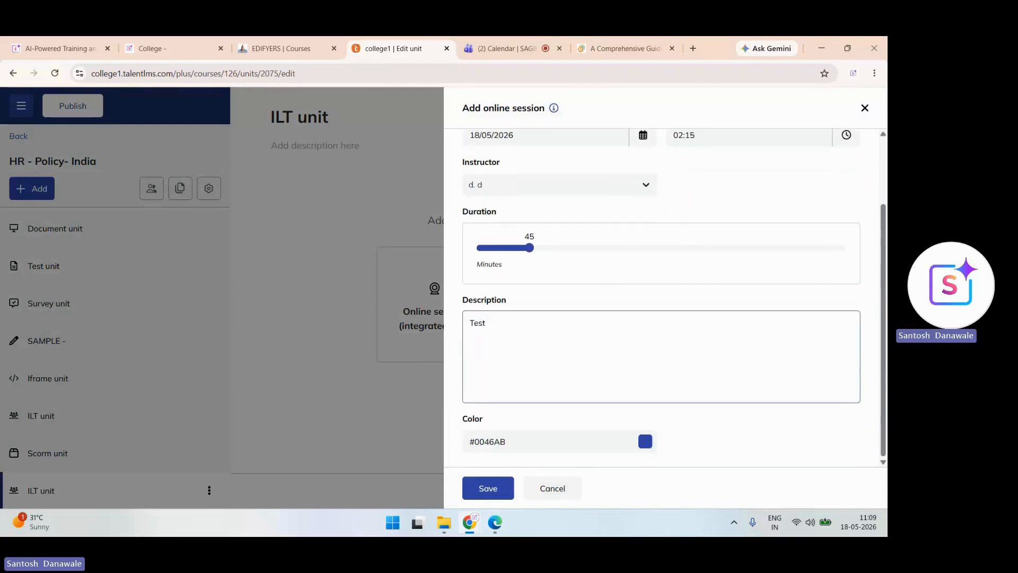
click(488, 488)
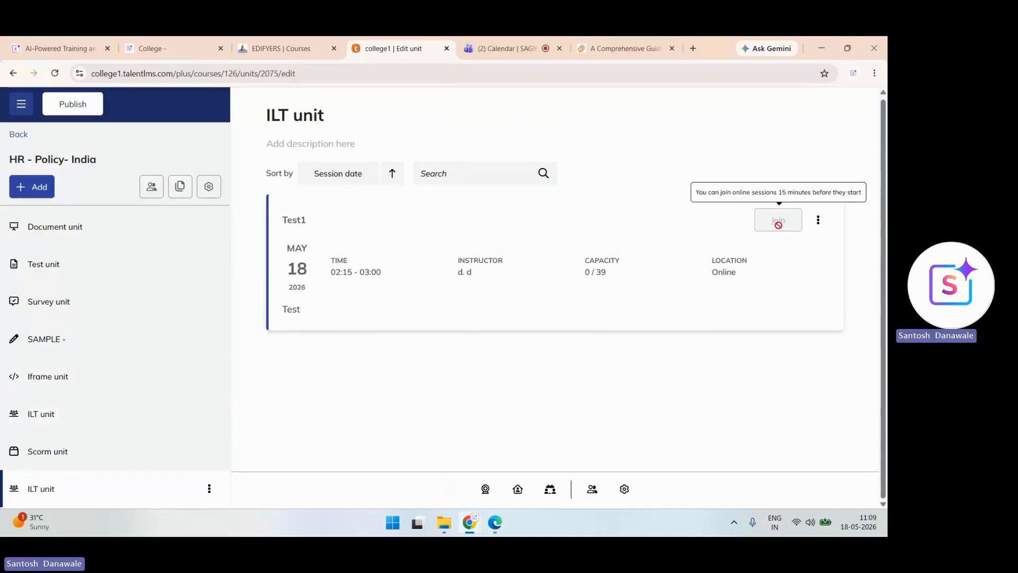
- Add a new Section 1 to the course outline via Add > More > Section
click(32, 186)
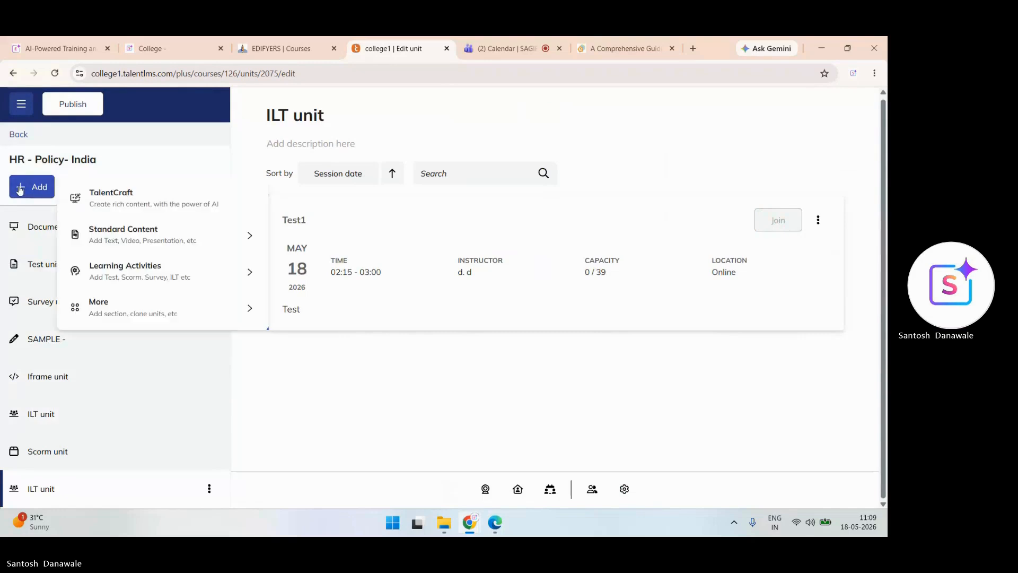
mouse_move(159, 308)
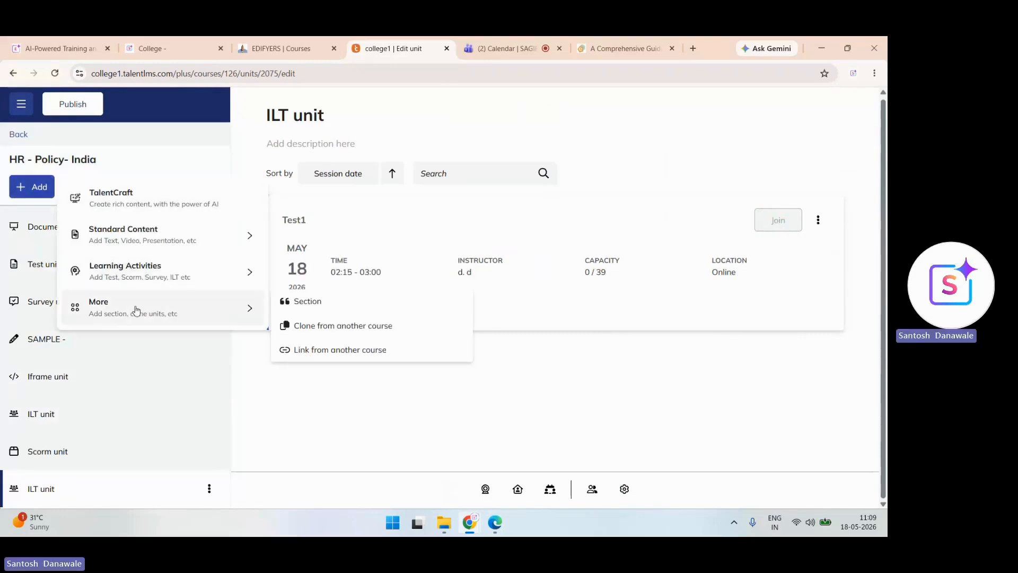
click(317, 309)
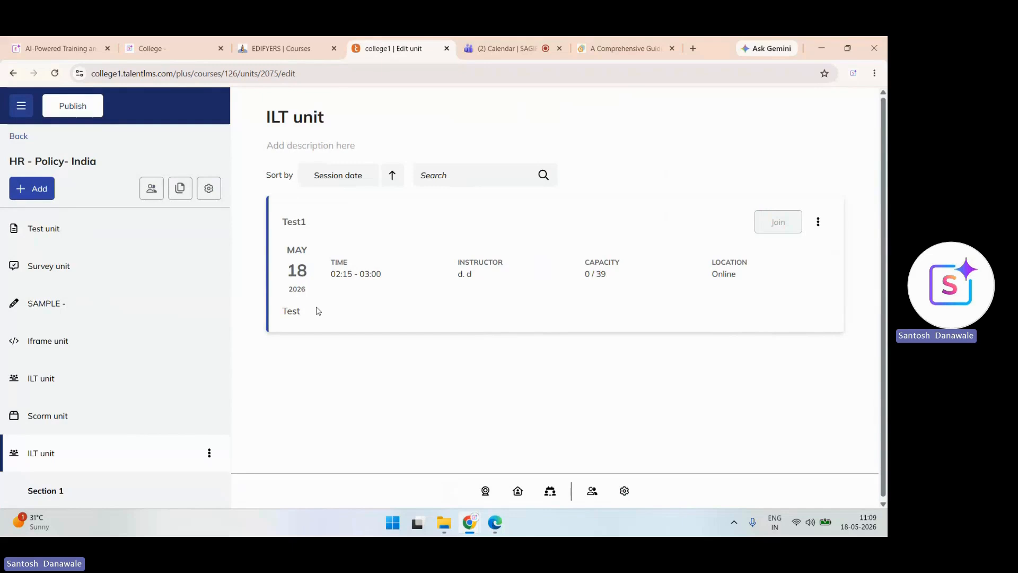
- Drag Section 1 to the top of the course's unit list
scroll(318, 311, down, 1)
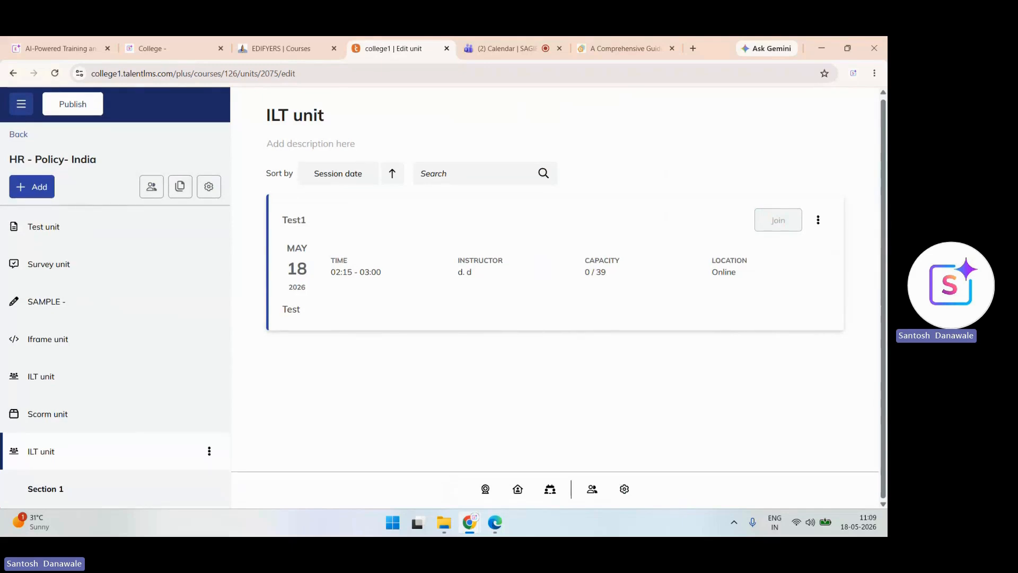
scroll(318, 311, up, 1)
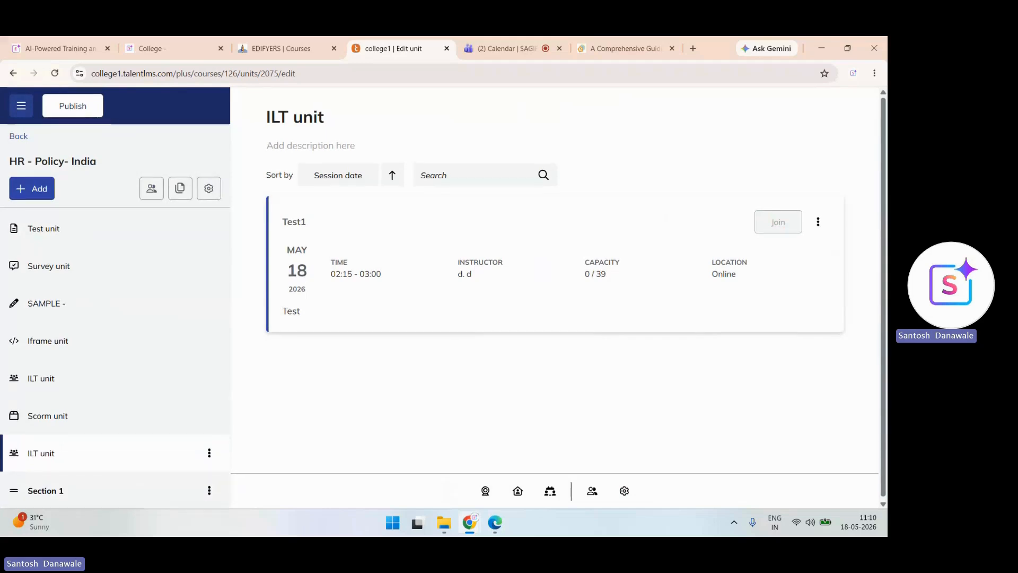
drag(14, 490, 11, 228)
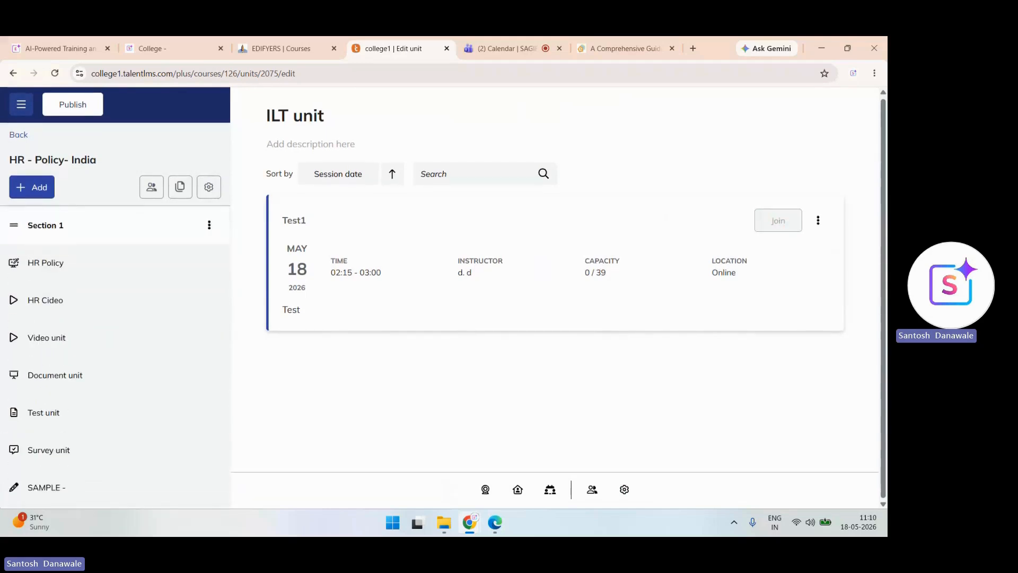
- Publish the course changes and preview the HR Policy unit as a learner
click(81, 106)
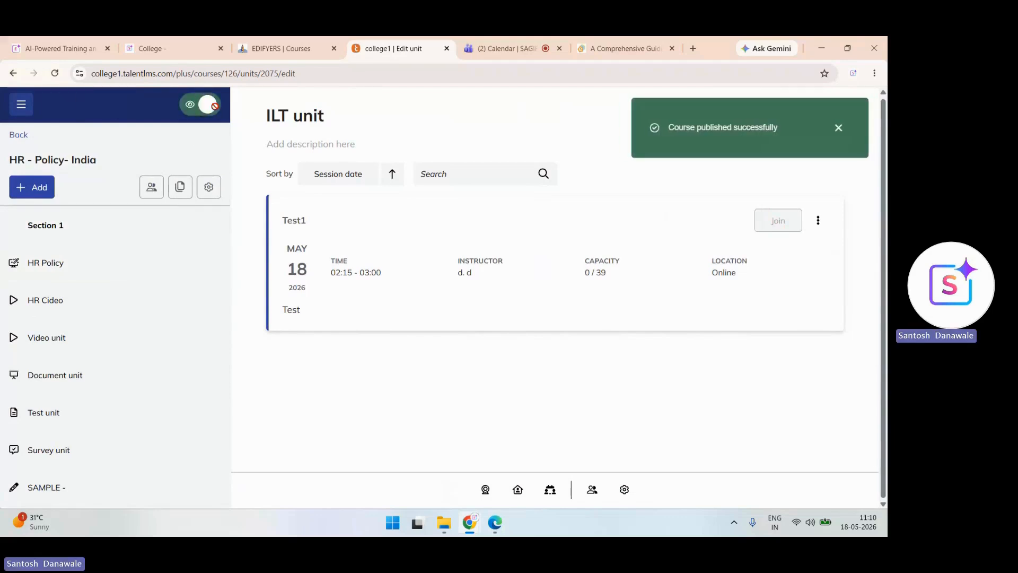
click(215, 106)
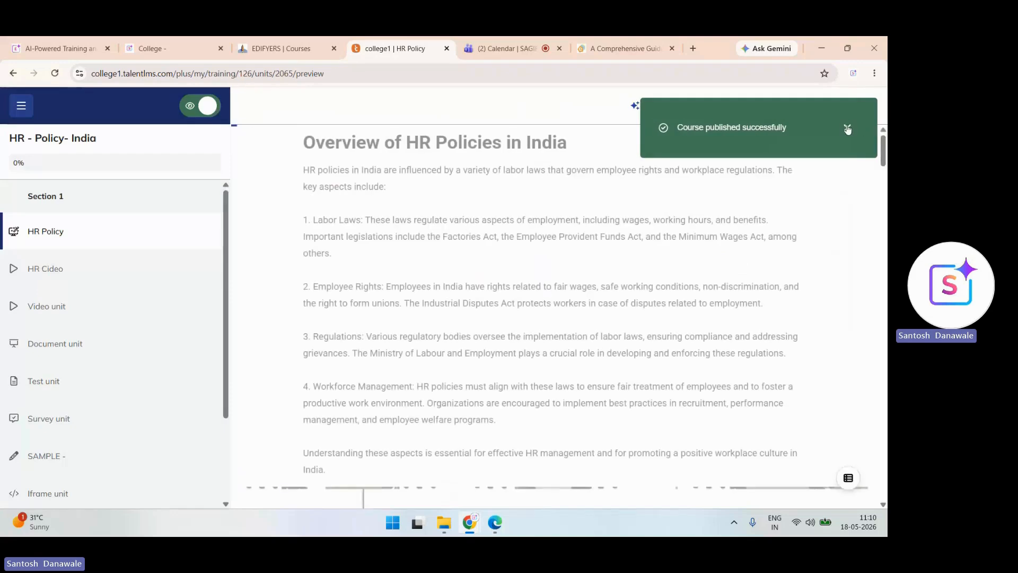
click(847, 129)
scroll(556, 317, down, 12)
scroll(555, 317, up, 12)
- Try the unit's Coach assistant, then return to editing and bring up Course options
click(651, 105)
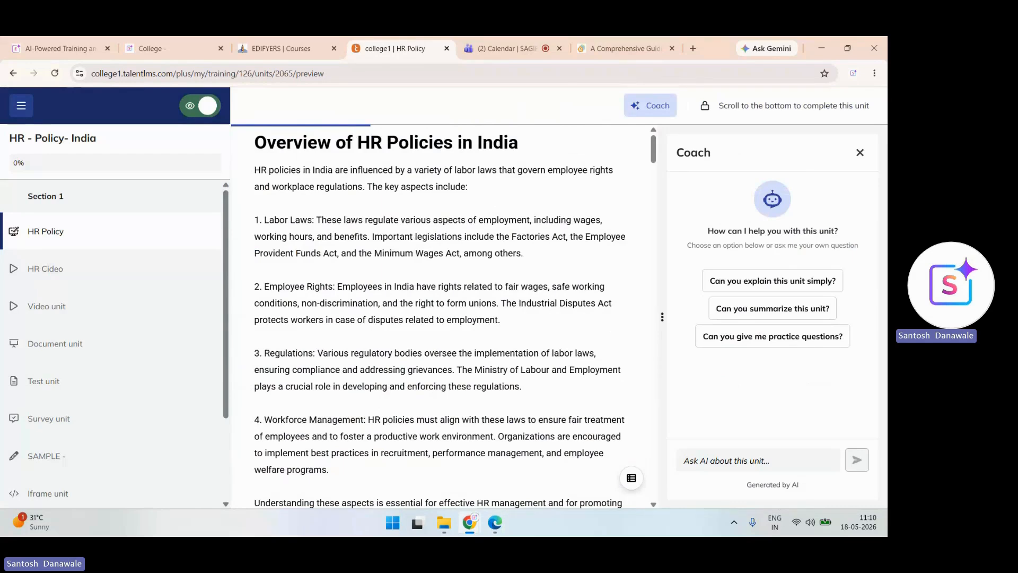
click(860, 153)
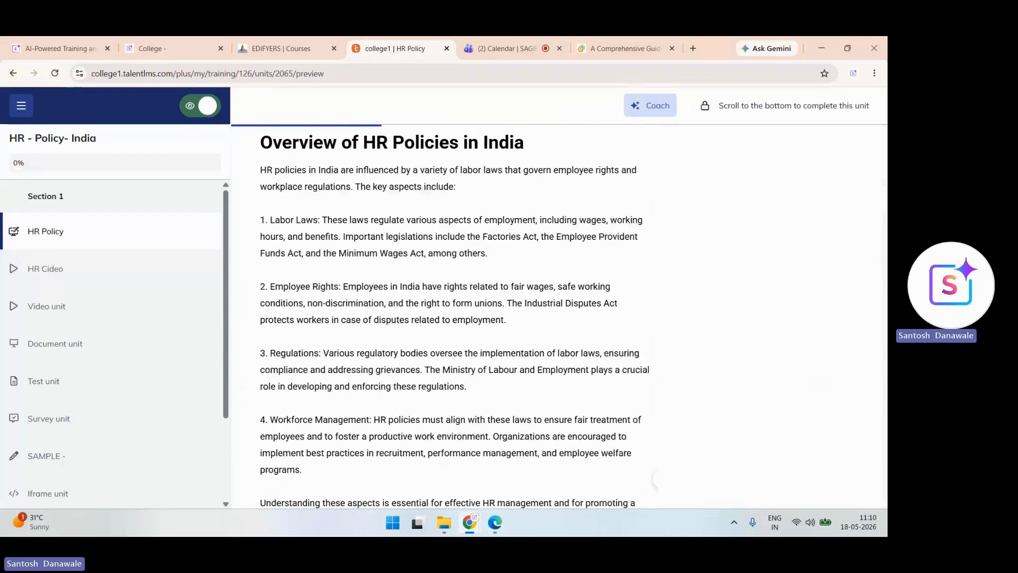
click(200, 105)
click(209, 189)
scroll(661, 298, down, 1)
scroll(662, 297, down, 8)
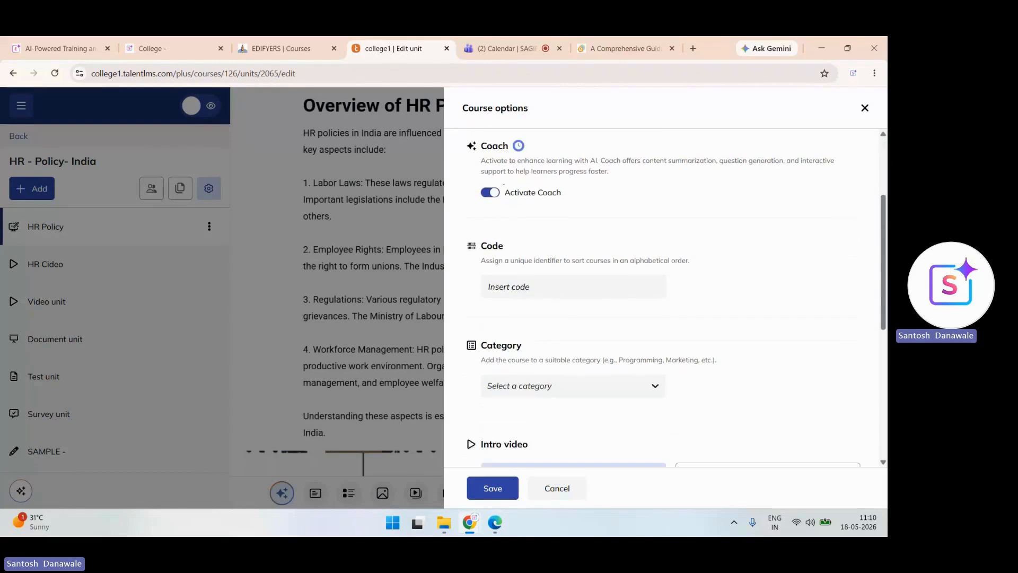
- Clone the HR - Policy- India course with AI translation into Hindi
scroll(663, 297, up, 8)
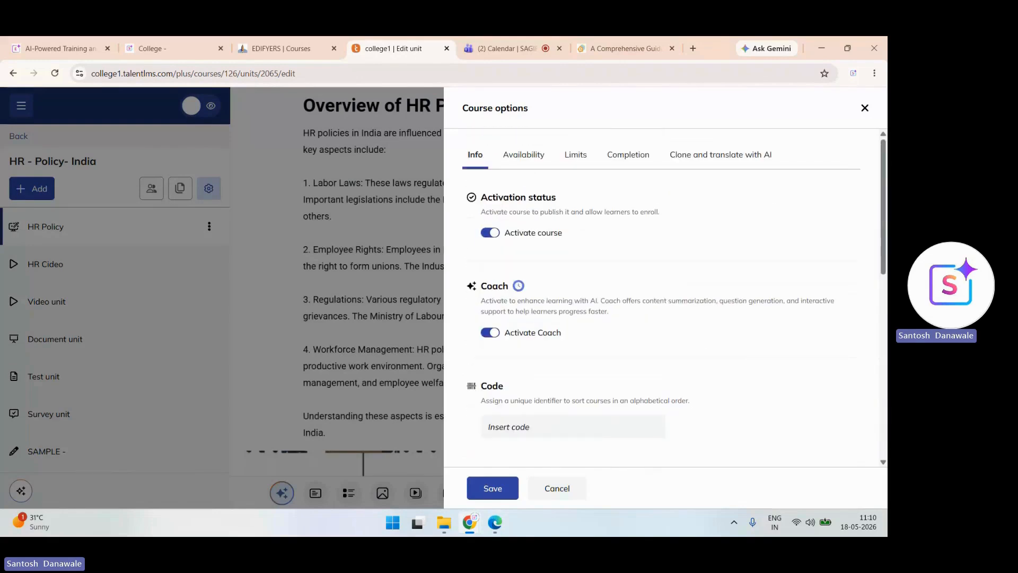
click(721, 155)
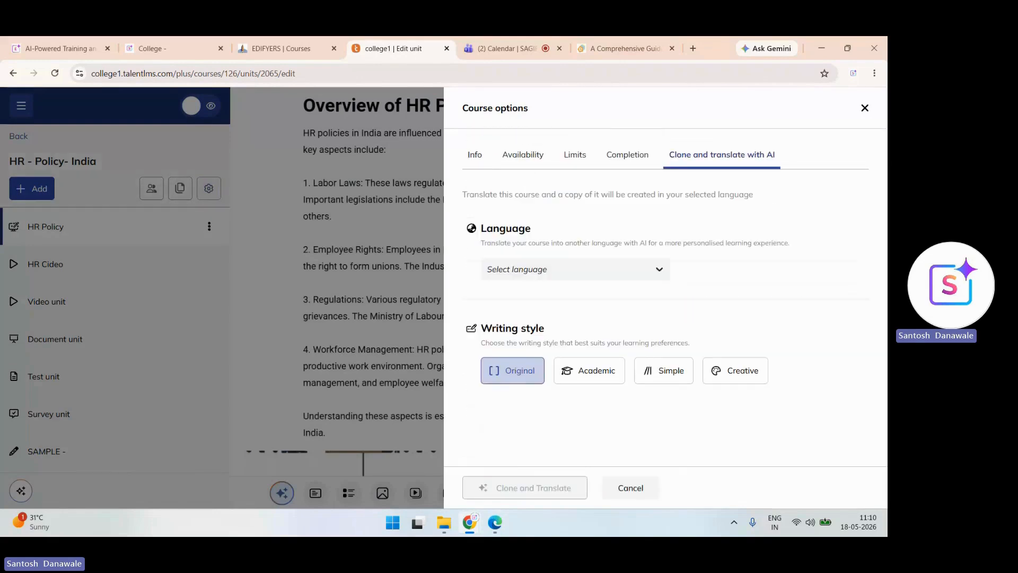
click(575, 269)
scroll(573, 371, down, 8)
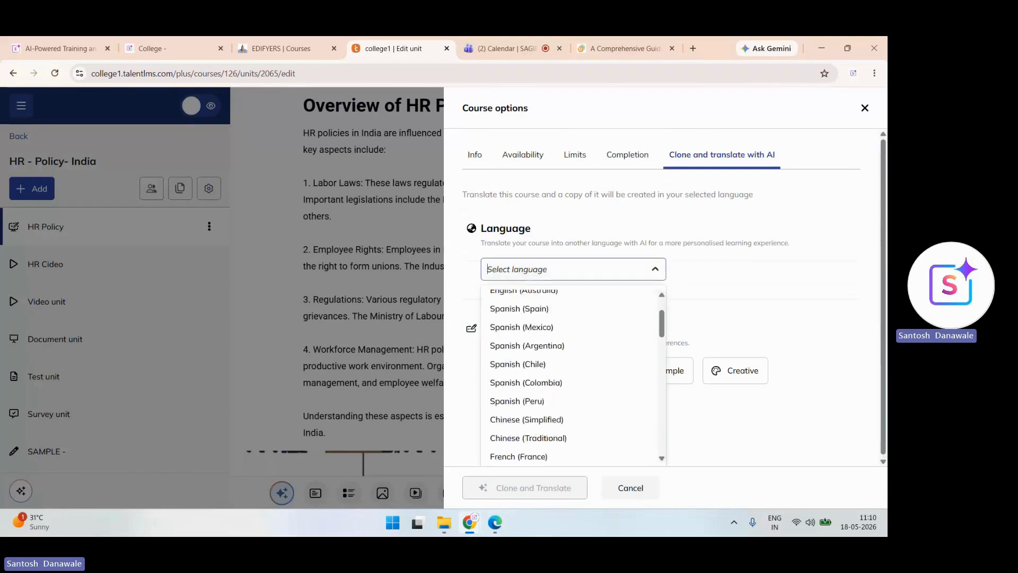
scroll(573, 377, down, 8)
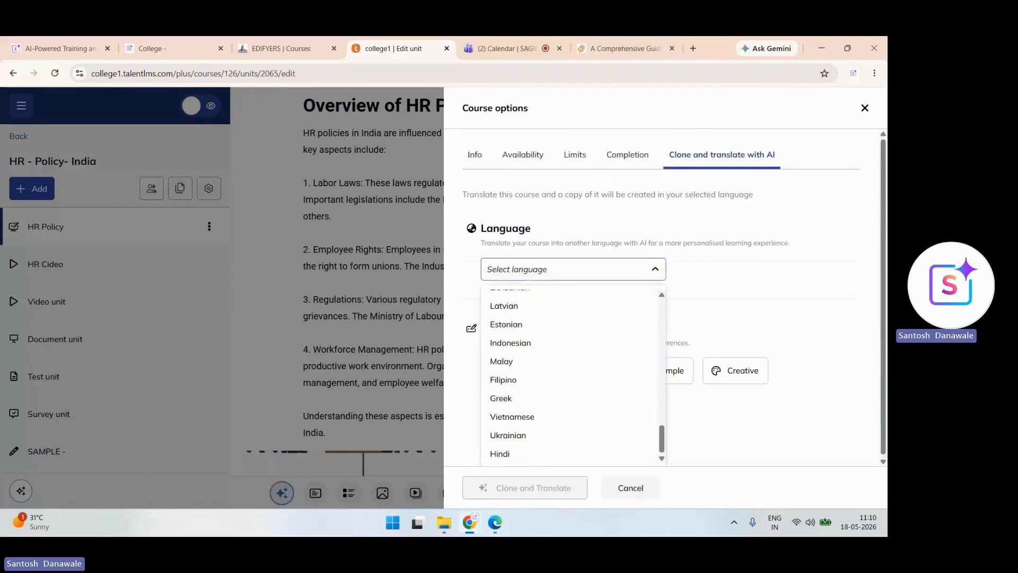
click(501, 454)
click(525, 488)
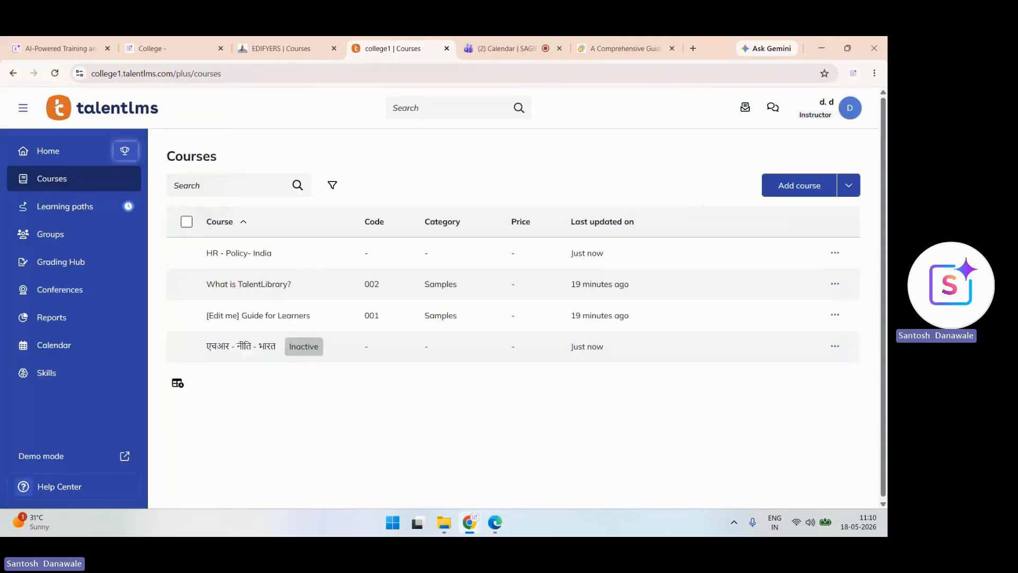
click(239, 252)
click(52, 178)
click(241, 347)
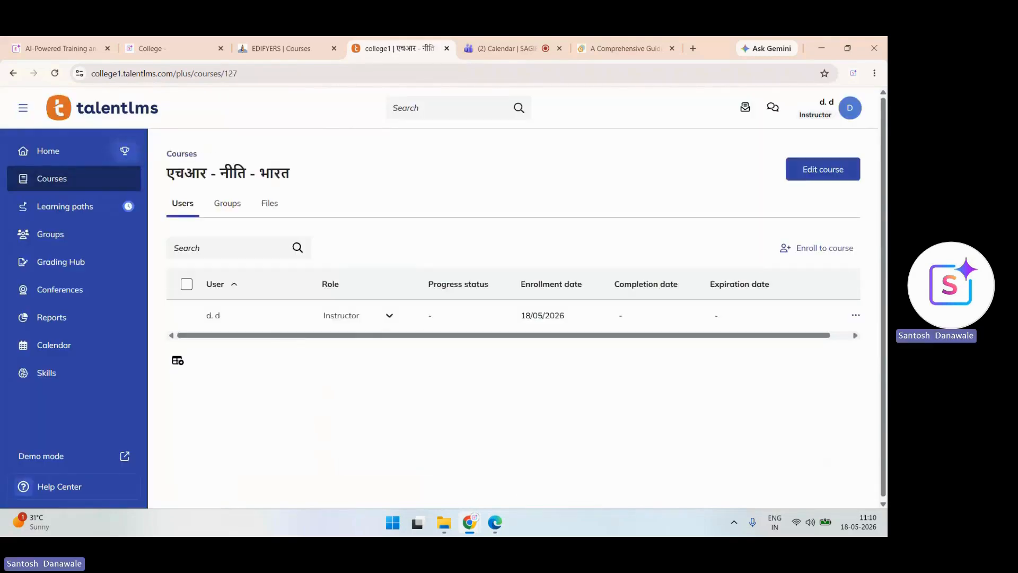
click(823, 168)
click(46, 301)
click(19, 136)
click(182, 252)
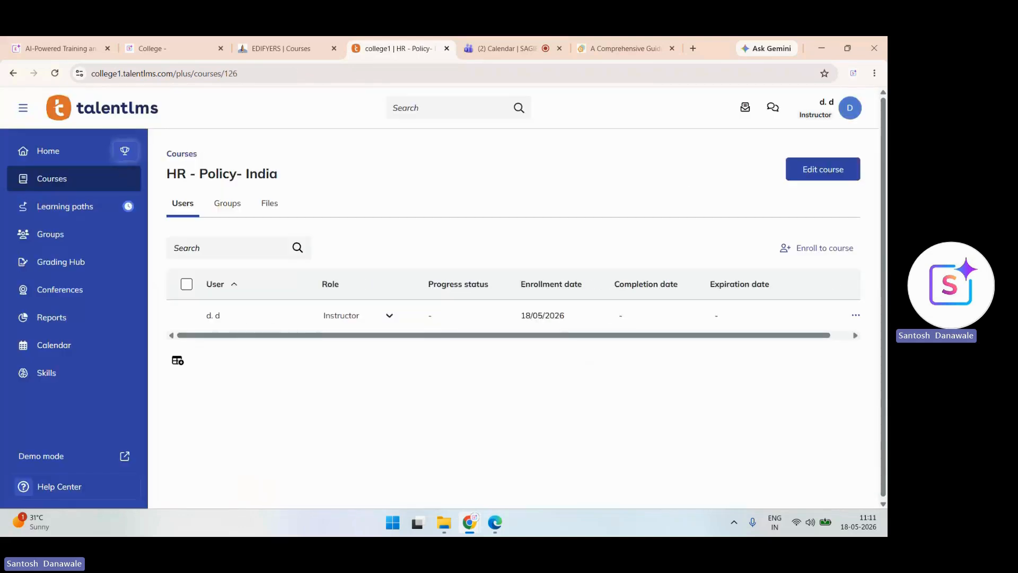
click(823, 169)
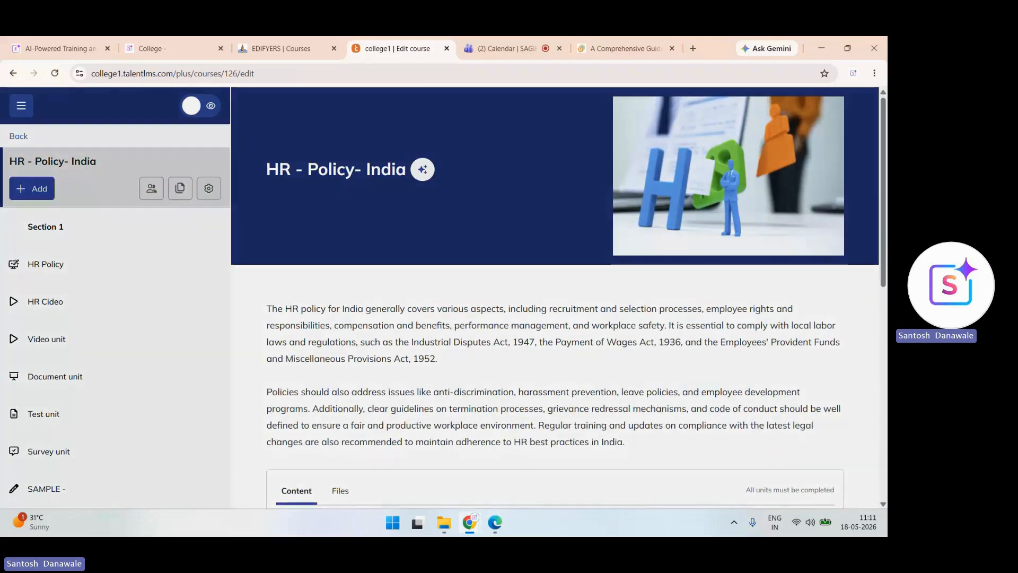
click(208, 189)
scroll(663, 297, down, 5)
scroll(663, 297, up, 5)
scroll(663, 297, down, 8)
scroll(663, 297, up, 8)
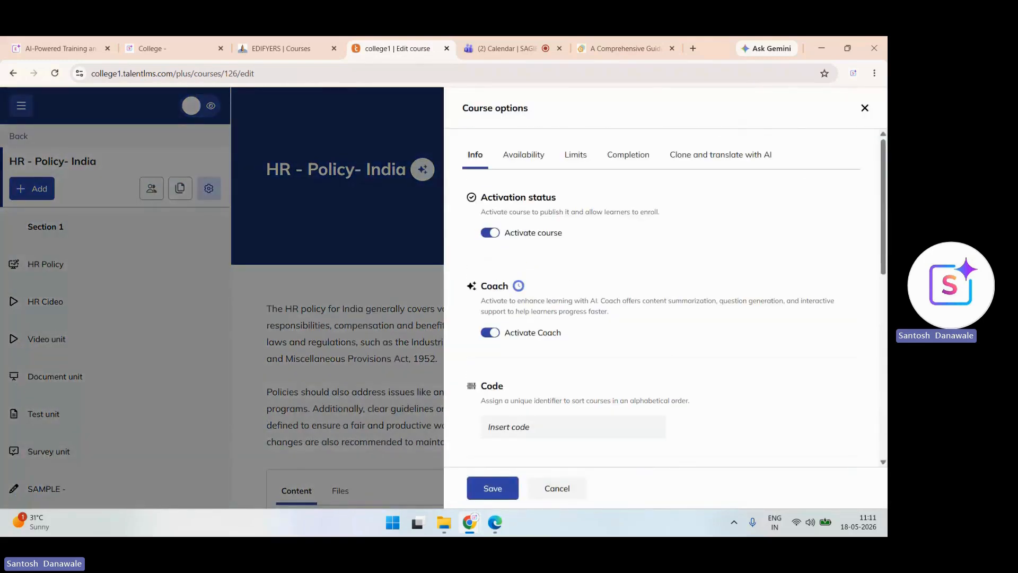
click(865, 108)
click(18, 136)
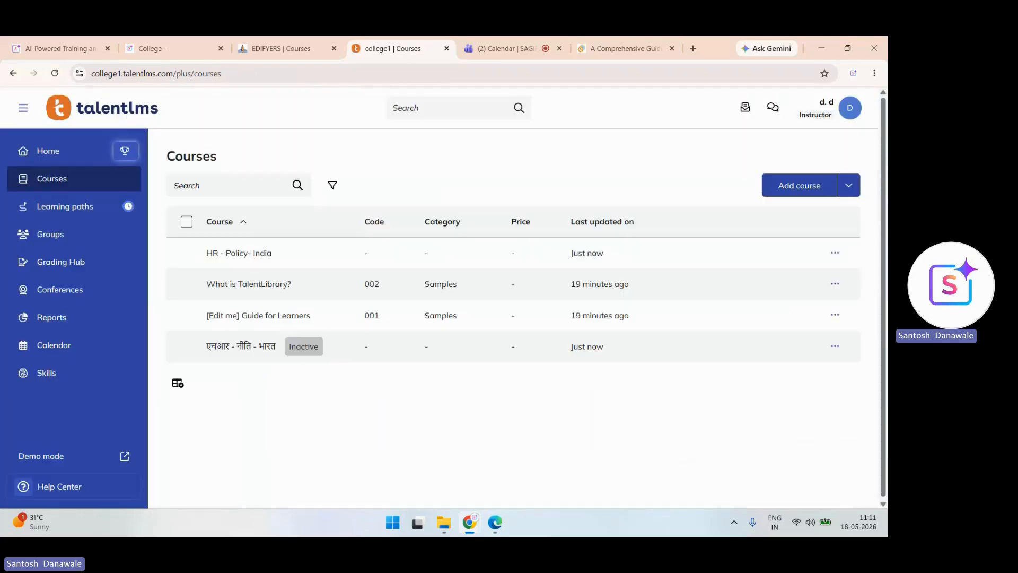
- Switch to the Administrator role and look at Skills, cancelling a new skill
click(827, 107)
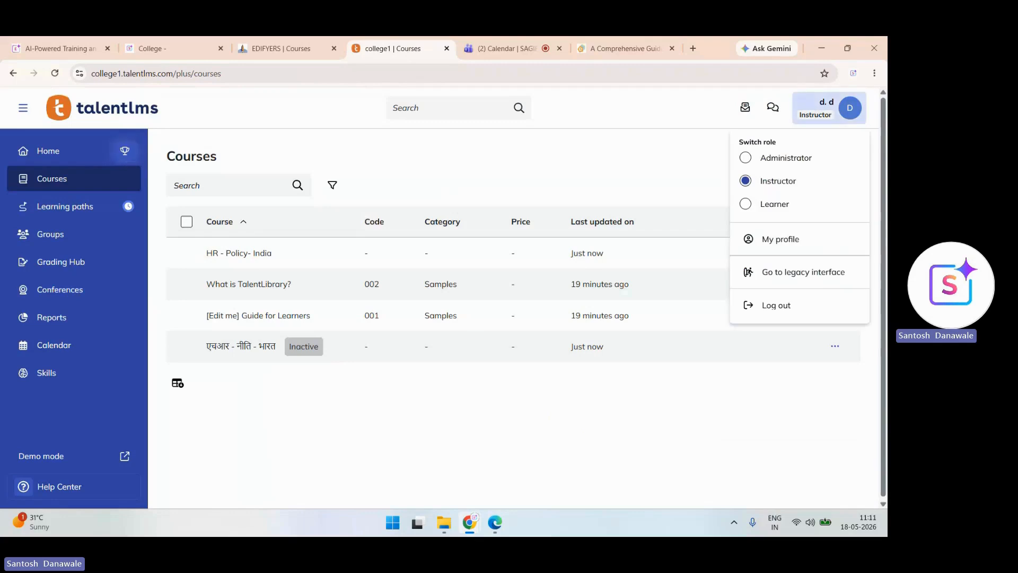
click(785, 158)
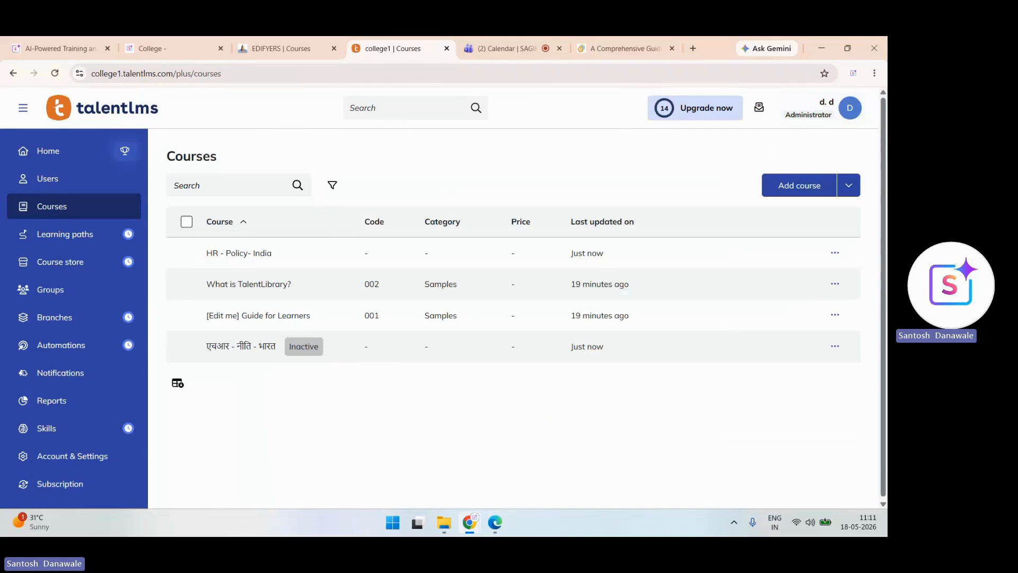
click(47, 429)
click(827, 231)
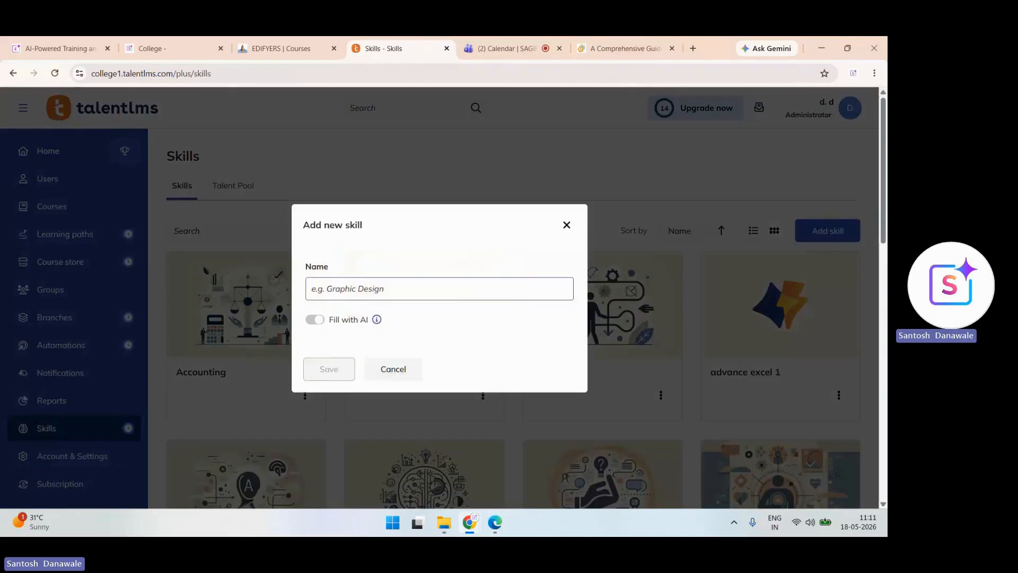
click(566, 225)
- Explore the Analytics report's new dashboard options, then cancel the dashboard
click(52, 401)
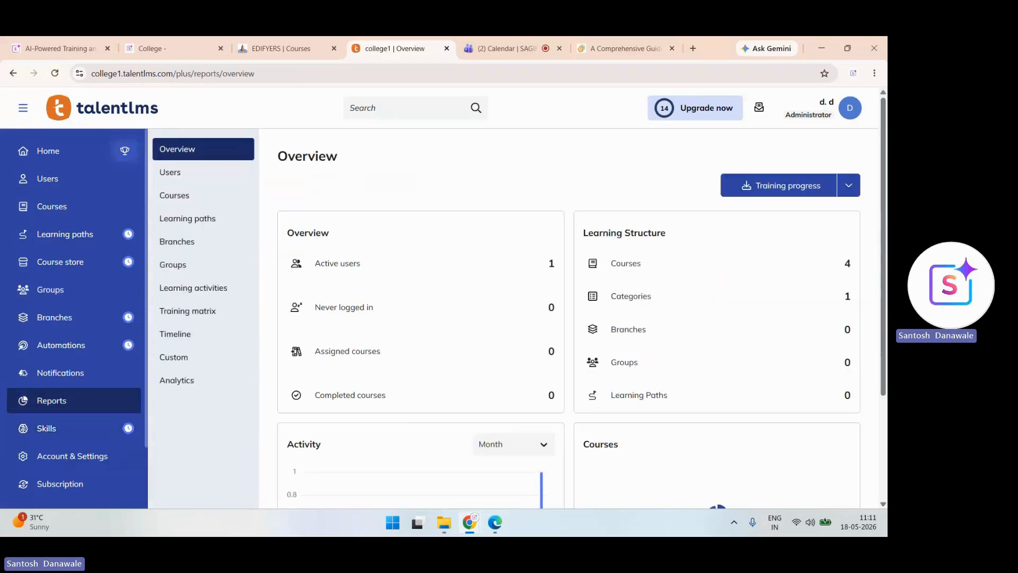
click(177, 381)
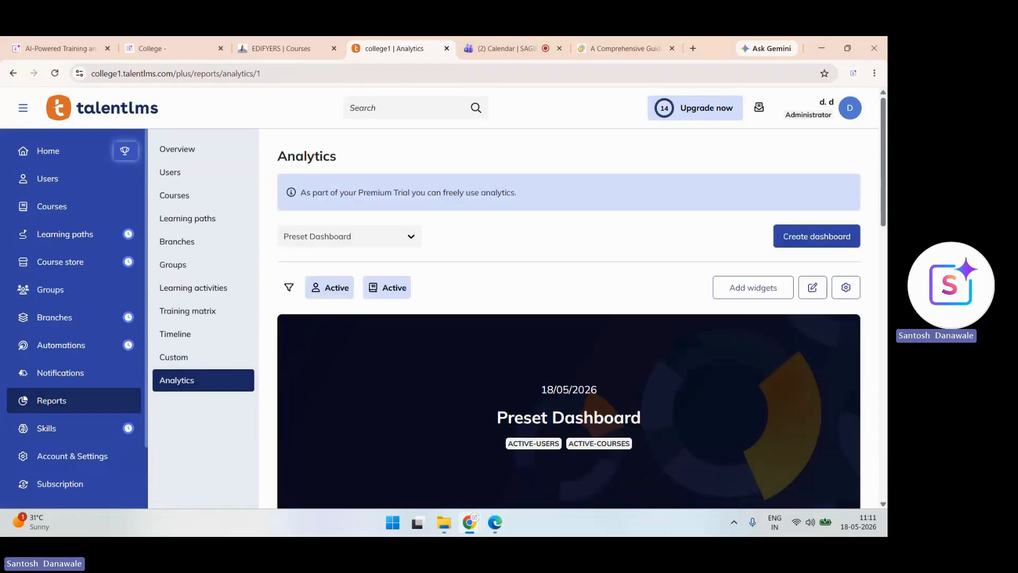
click(817, 237)
click(563, 172)
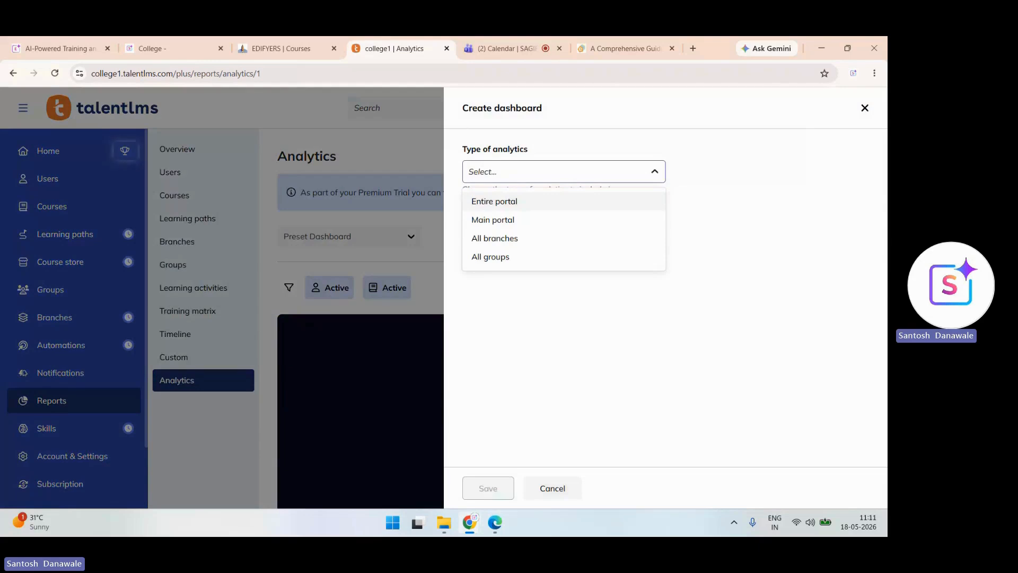
click(865, 109)
- Browse the Branches, Groups, Learning activities and Training matrix reports, ending on Learning paths
click(177, 242)
click(173, 264)
click(193, 288)
click(188, 311)
click(188, 218)
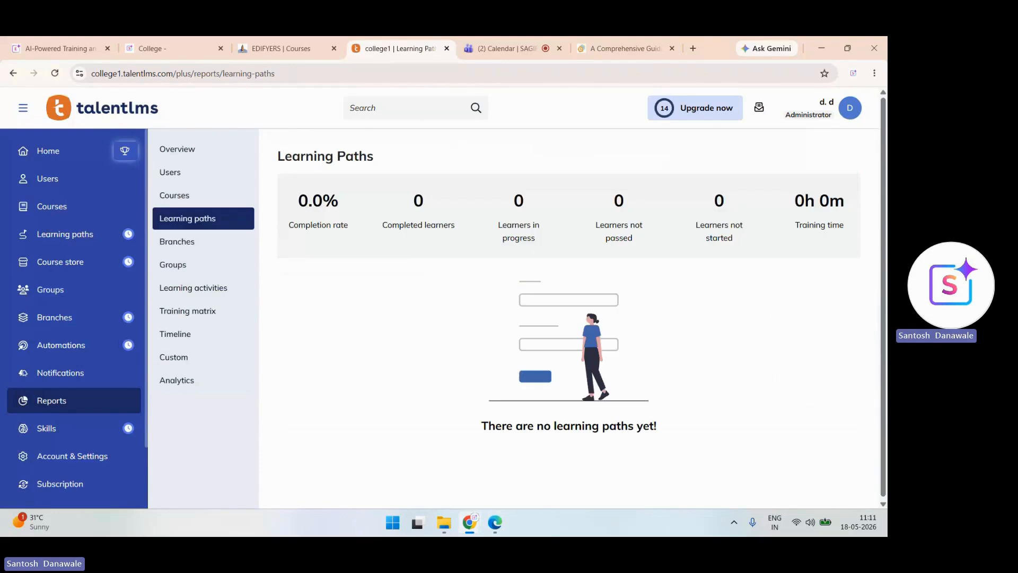
click(66, 234)
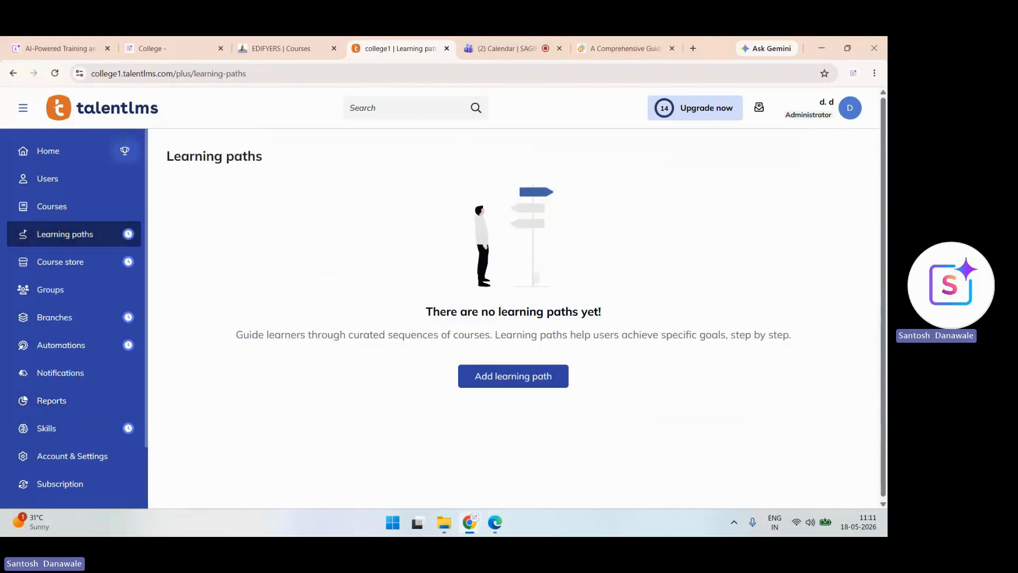
click(52, 206)
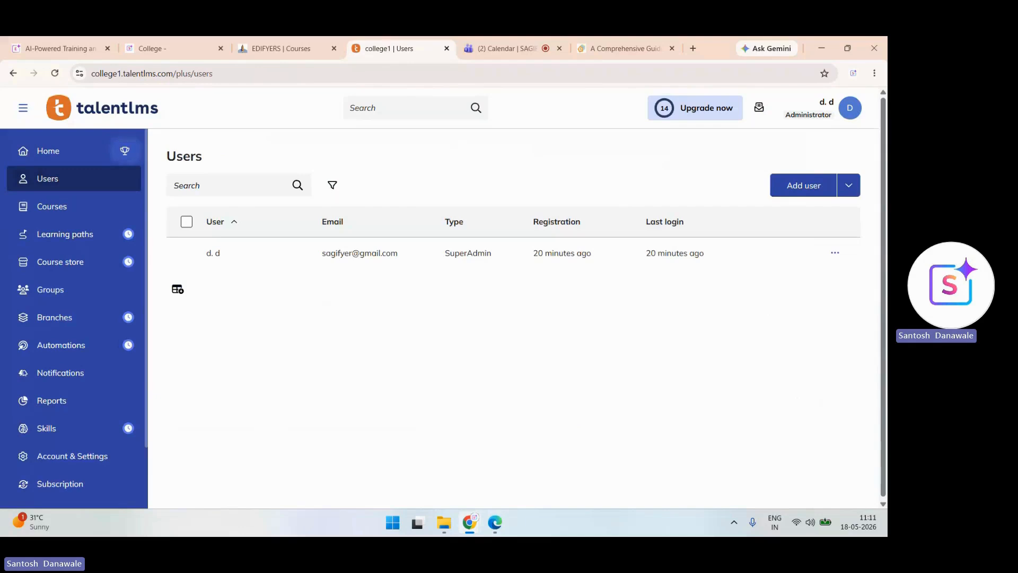
click(72, 456)
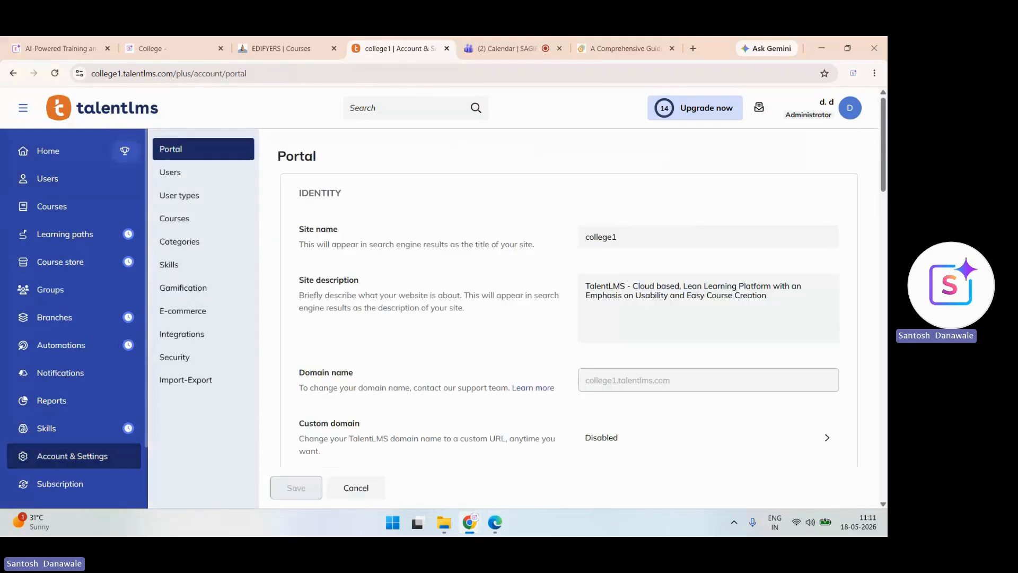
click(182, 334)
scroll(569, 318, down, 6)
scroll(569, 318, down, 13)
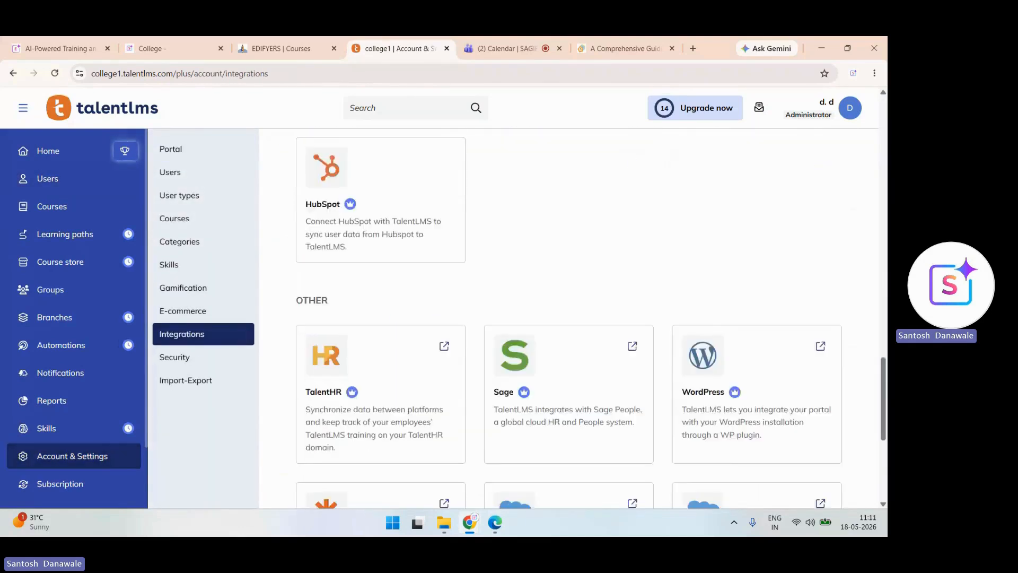
click(443, 346)
click(478, 48)
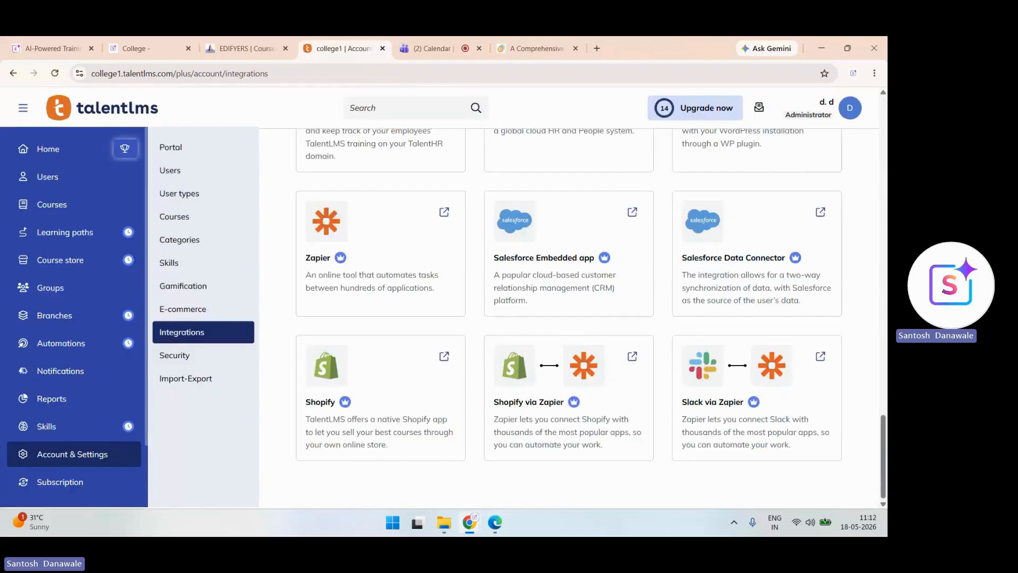
scroll(569, 319, up, 1)
scroll(569, 318, down, 1)
scroll(74, 318, down, 2)
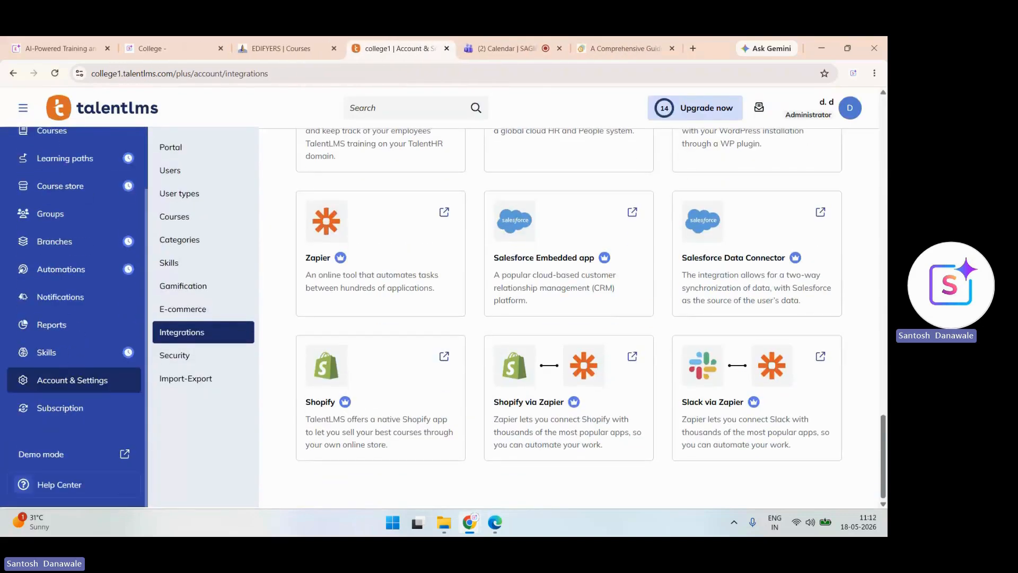
click(60, 484)
- Search the Knowledge Base for 'course' and read the article on adding course content
click(238, 236)
text(co)
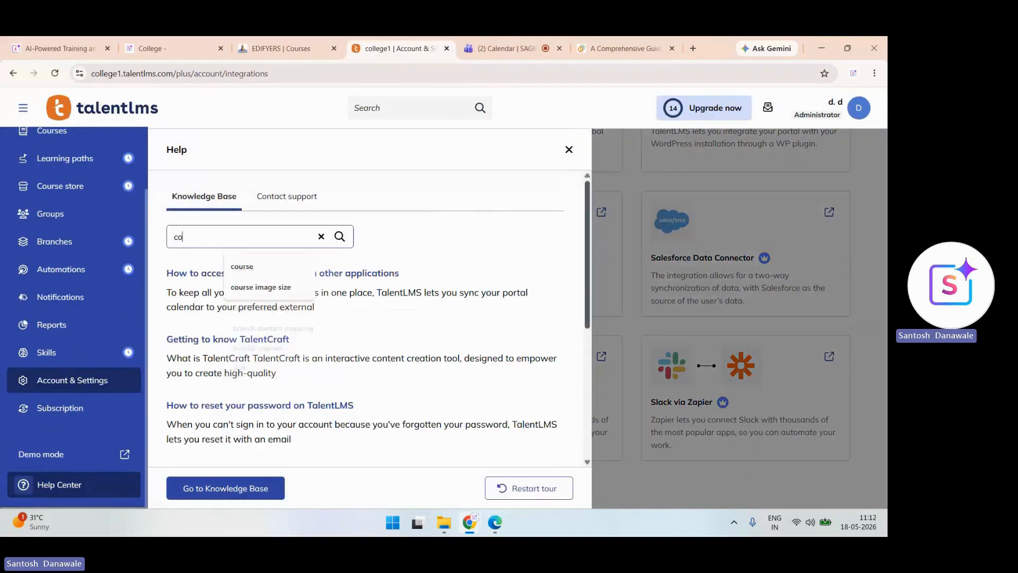
text(urse)
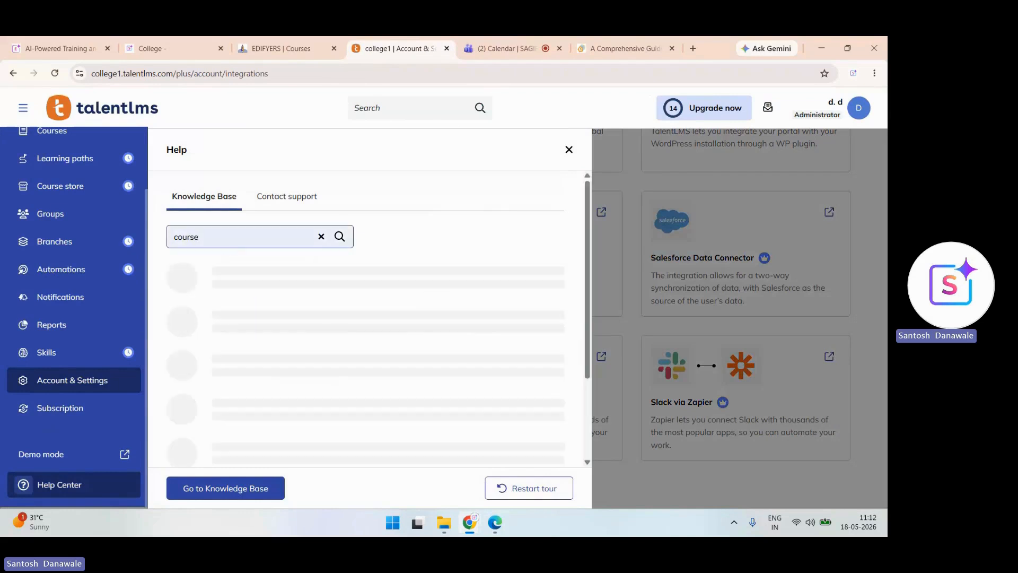
scroll(266, 297, down, 1)
click(265, 280)
scroll(265, 297, down, 15)
scroll(366, 334, down, 15)
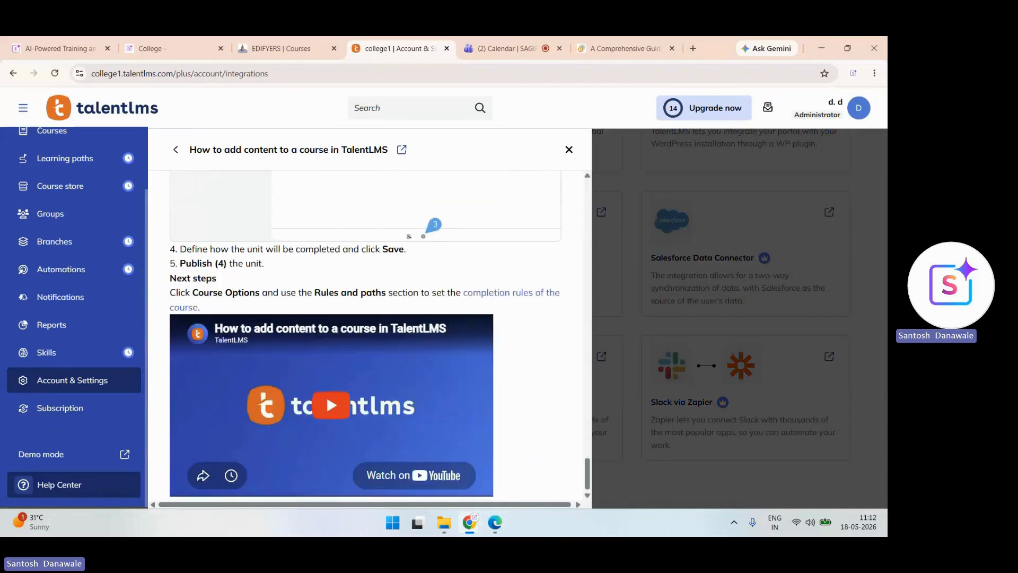
scroll(366, 334, up, 8)
scroll(366, 334, up, 5)
click(176, 150)
- Review the Contact support options, then close the Help panel
scroll(366, 318, up, 2)
click(286, 196)
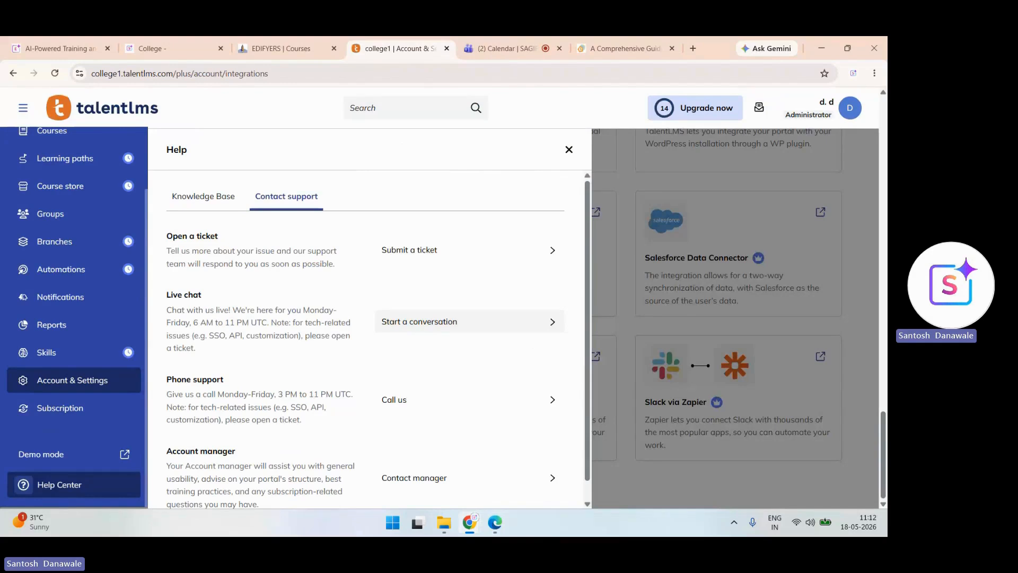
scroll(371, 339, down, 1)
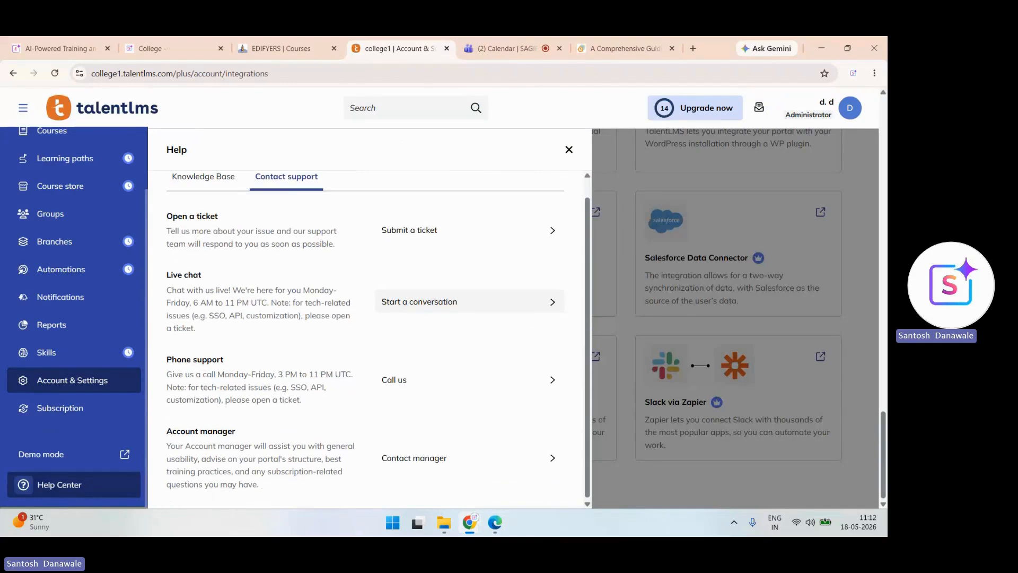
scroll(371, 339, up, 1)
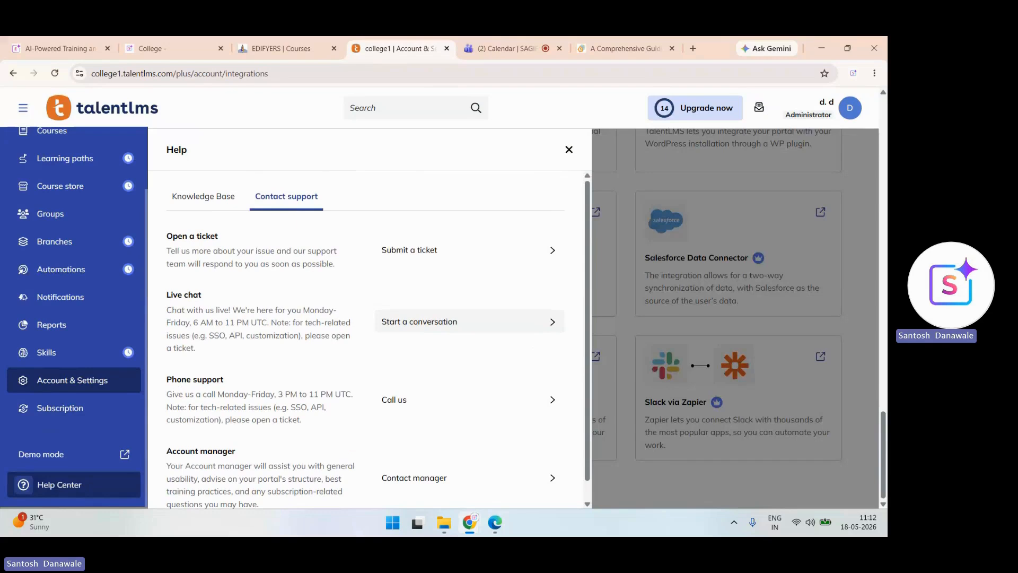
click(47, 353)
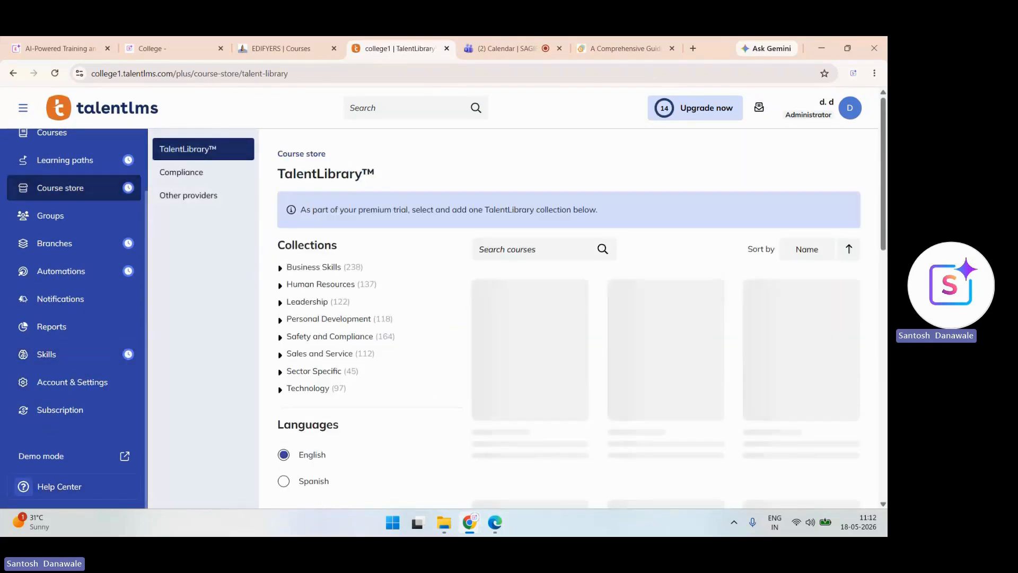
- Browse TalentLibrary's Technology category, applying and clearing the Artificial Intelligence (AI) filter
scroll(568, 319, down, 1)
scroll(569, 318, down, 5)
click(307, 377)
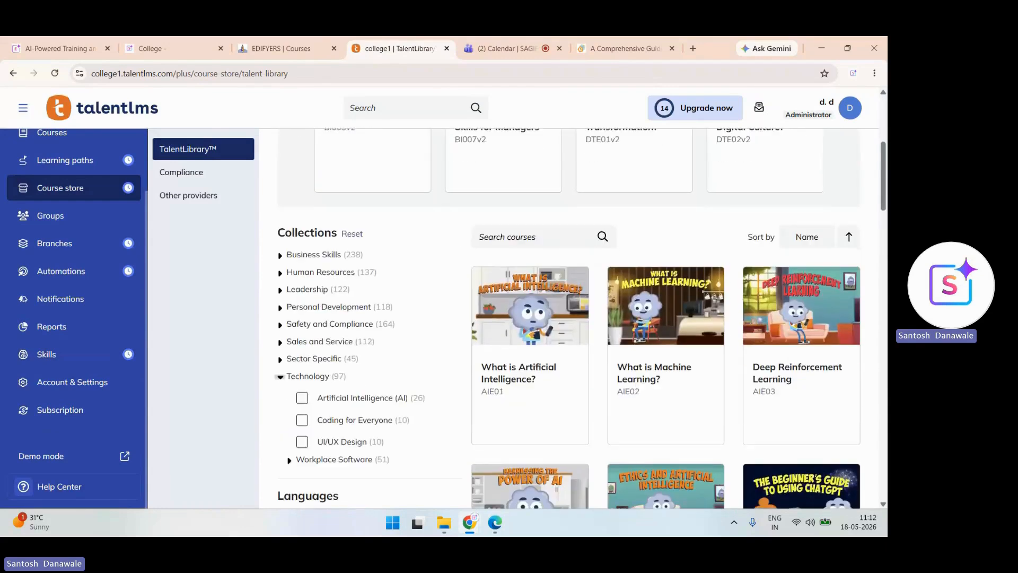
scroll(308, 377, down, 3)
click(302, 261)
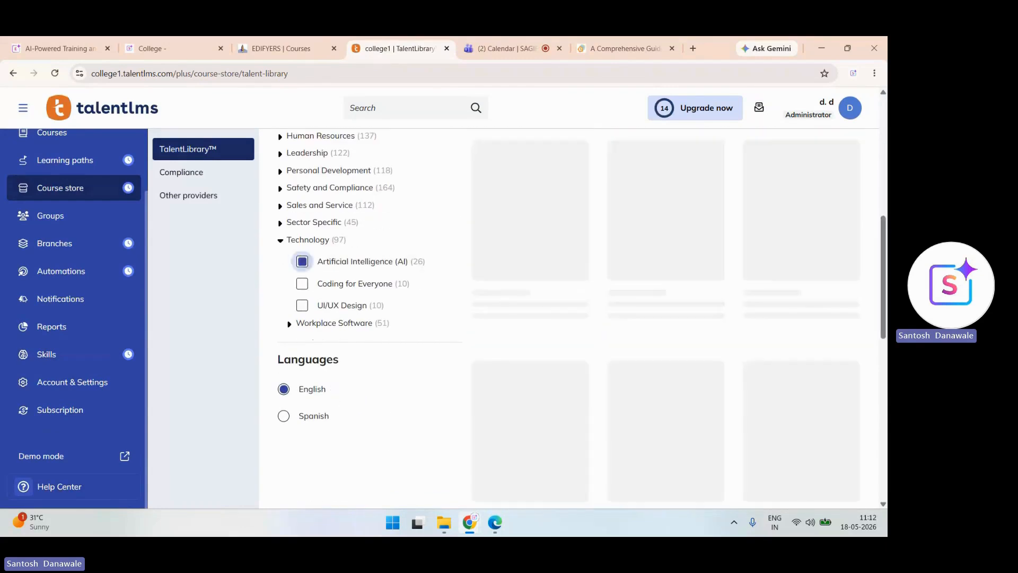
scroll(302, 262, up, 6)
scroll(303, 262, down, 3)
click(303, 400)
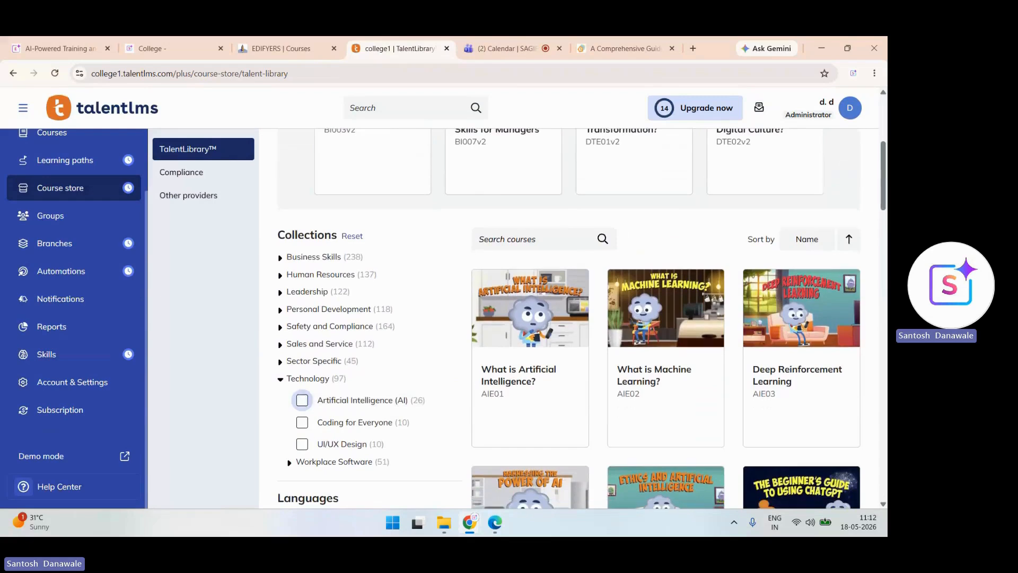
- Explore the Personal Development, Safety and Compliance, Leadership, Entrepreneurship and Human Resources categories
click(303, 309)
scroll(302, 309, down, 4)
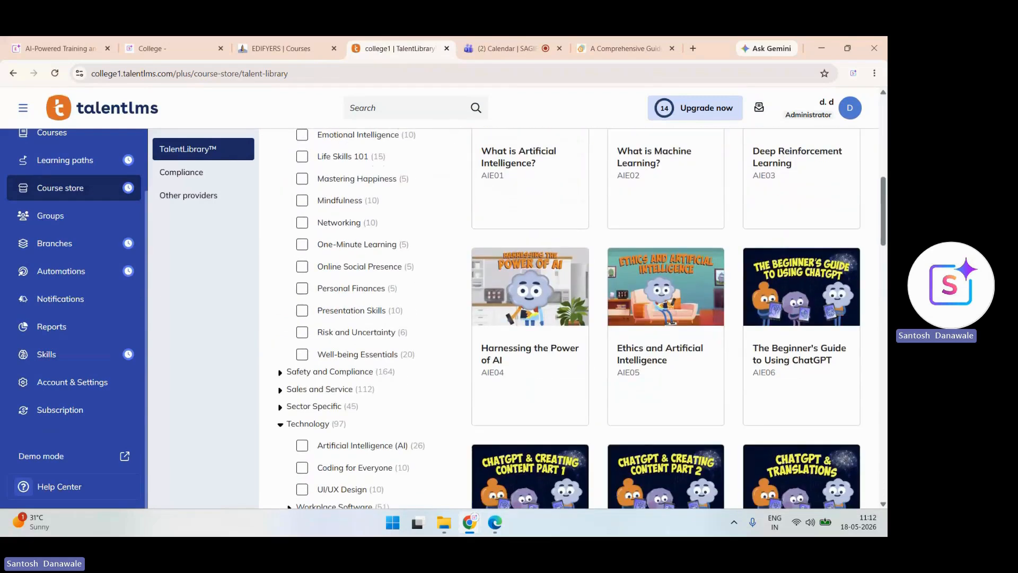
scroll(302, 305, down, 1)
click(308, 302)
scroll(307, 302, down, 3)
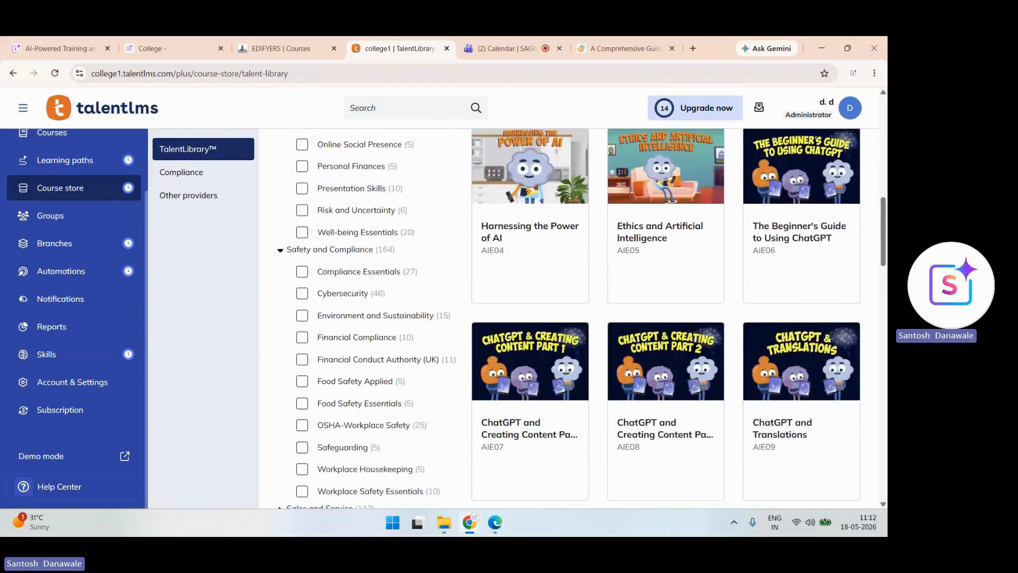
scroll(308, 302, up, 6)
click(307, 224)
scroll(568, 321, down, 2)
scroll(303, 290, up, 1)
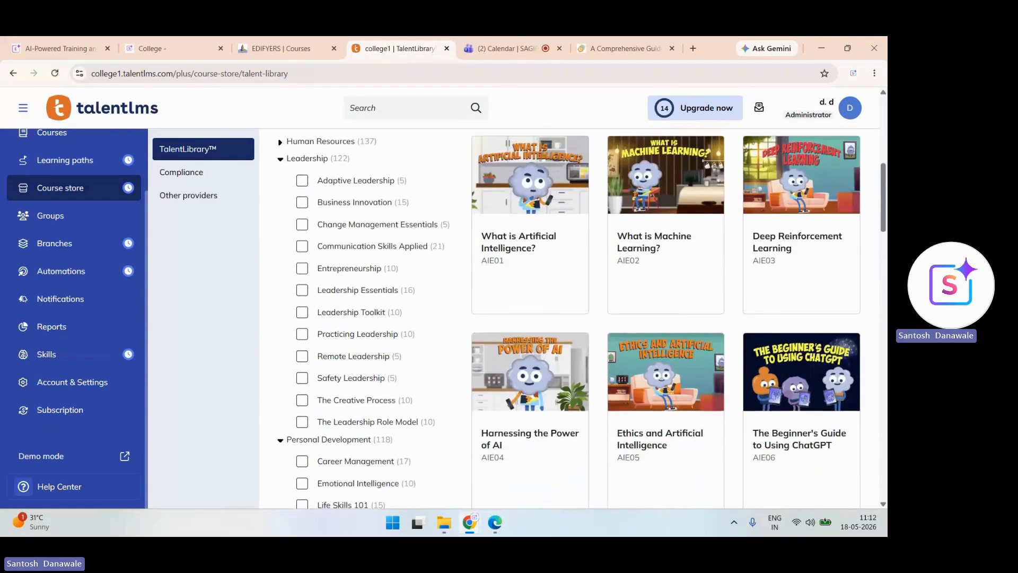
click(302, 290)
scroll(303, 290, up, 2)
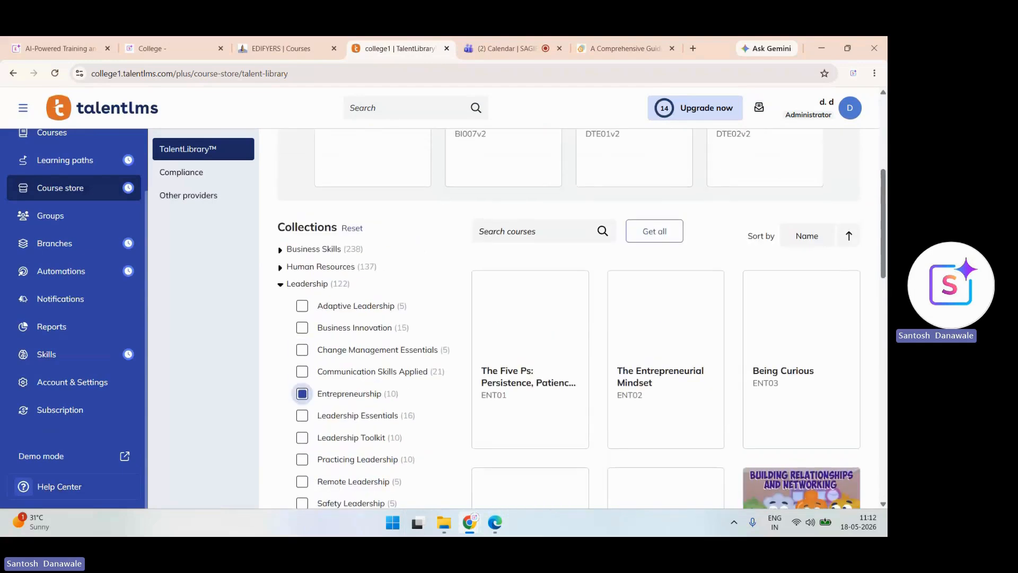
click(313, 267)
scroll(313, 267, down, 2)
scroll(313, 228, up, 1)
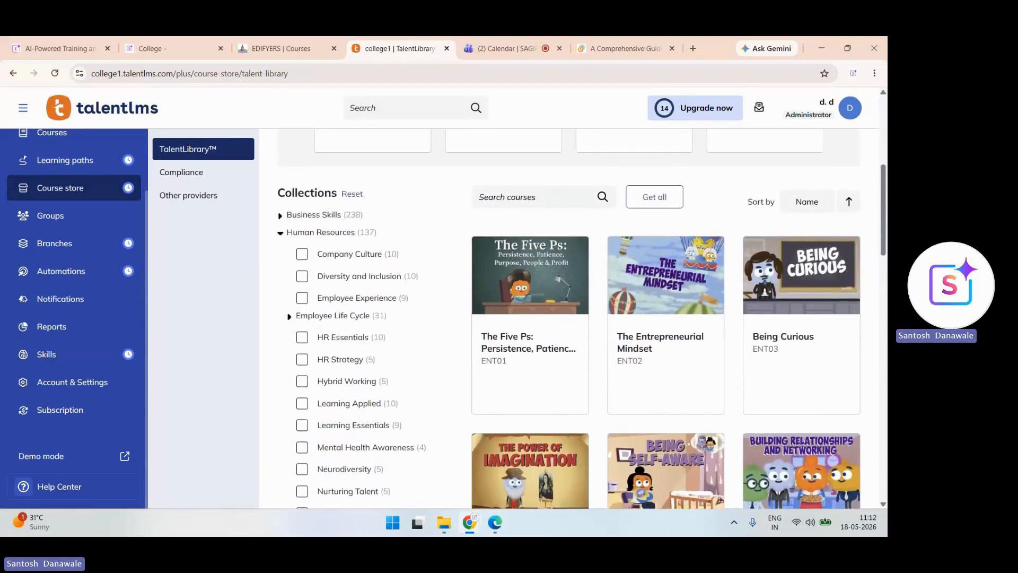
- Acquire all 20 courses in the Business Skills > Data Analysis collection
click(313, 228)
scroll(567, 318, down, 2)
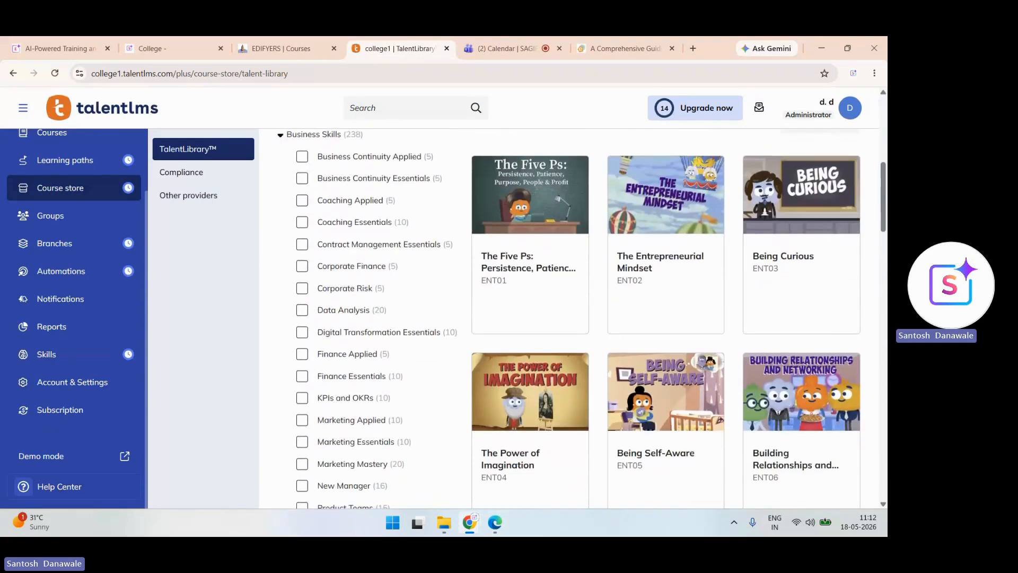
click(303, 289)
scroll(302, 289, up, 5)
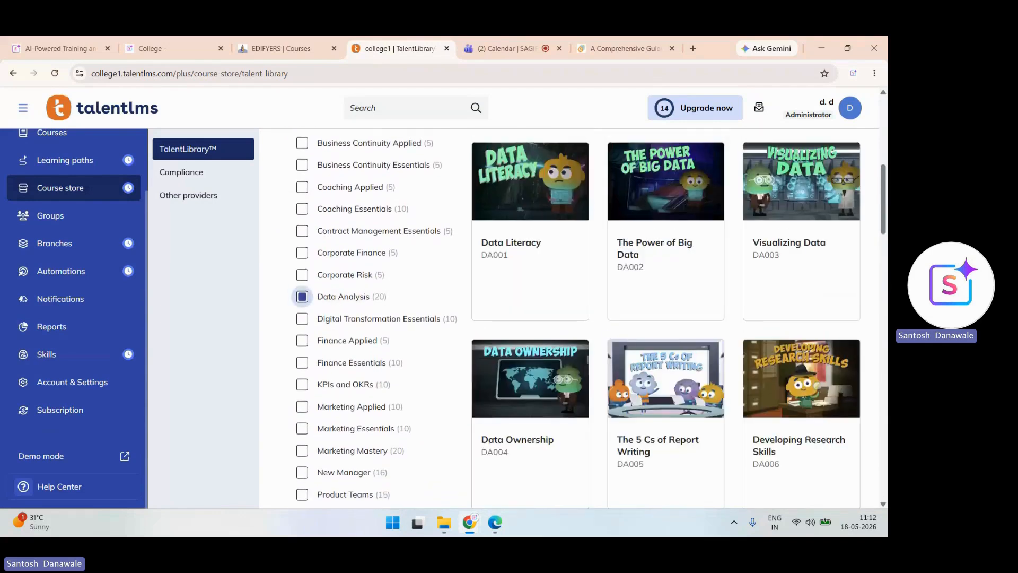
click(654, 402)
click(341, 365)
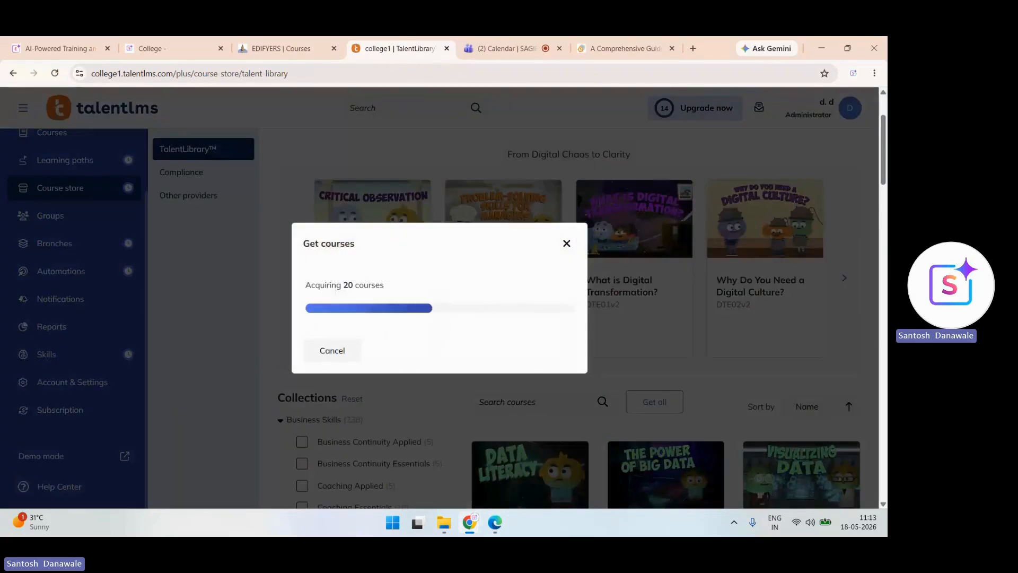
- Open the Business Analysis Technique - The 5 Whys course and preview it as a learner
scroll(74, 212, up, 2)
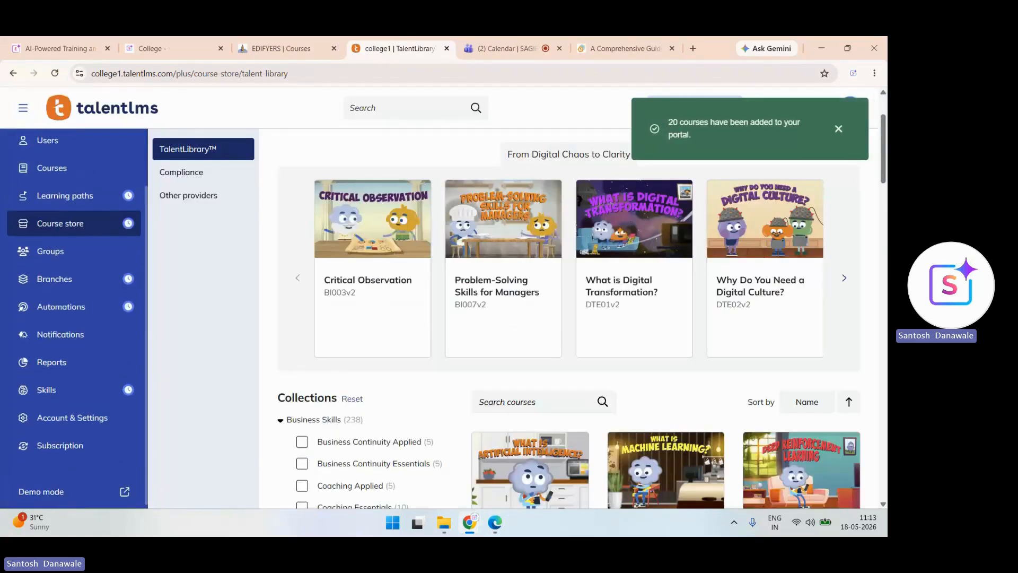
click(52, 206)
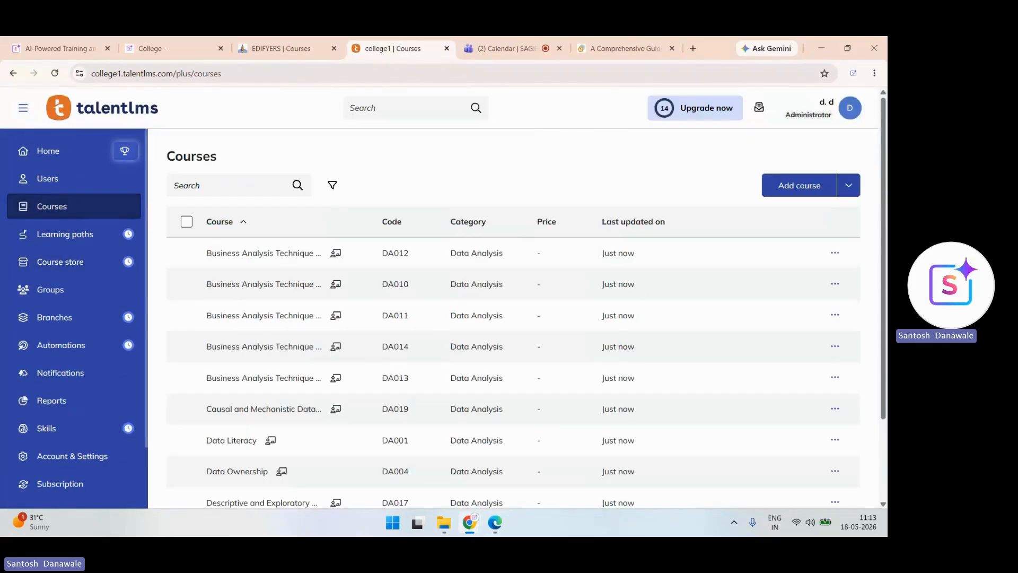
scroll(264, 316, down, 1)
click(264, 317)
click(823, 169)
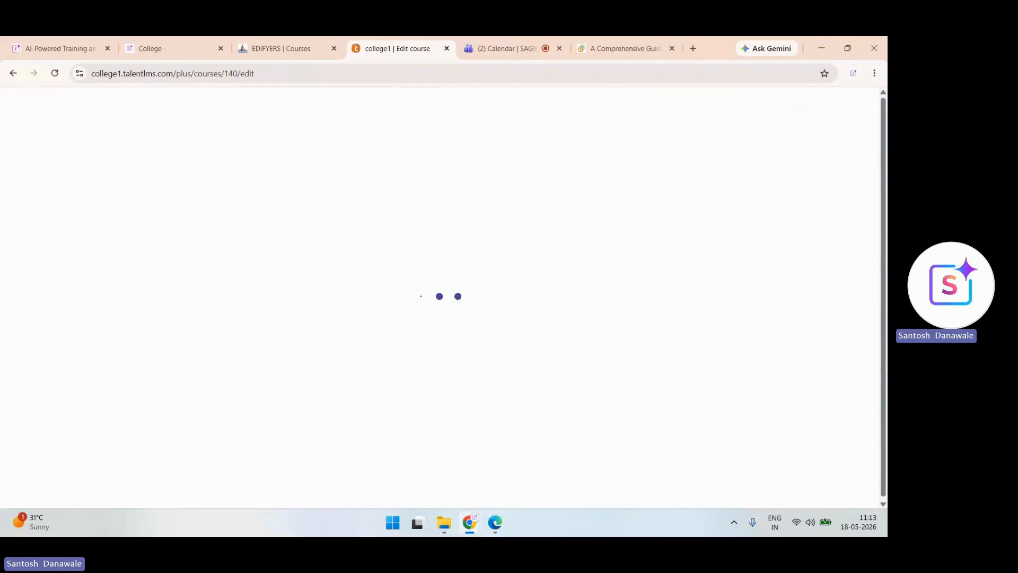
click(199, 106)
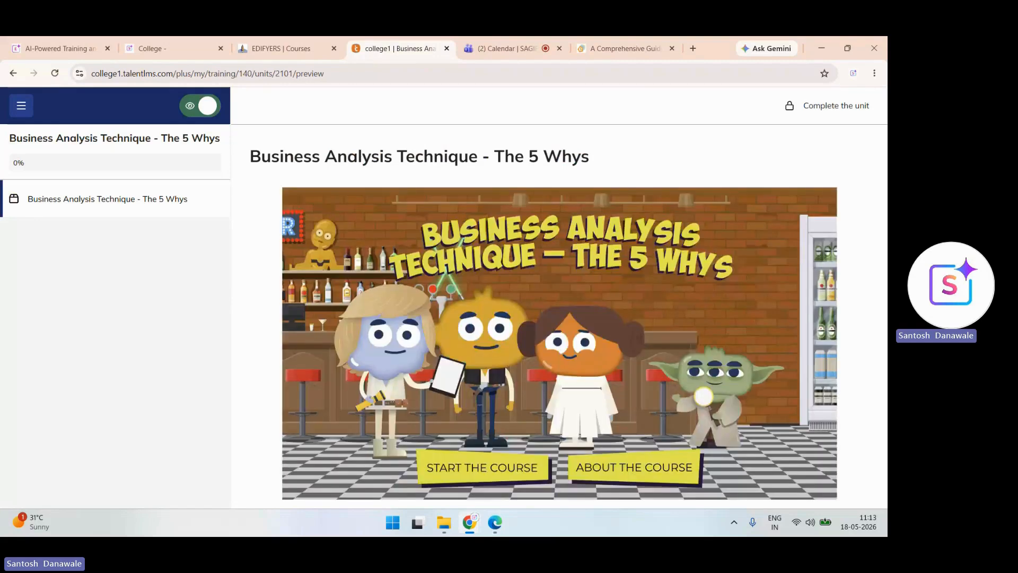
- Browse the 5 Whys course slides and play the Summary and When to use videos
click(634, 468)
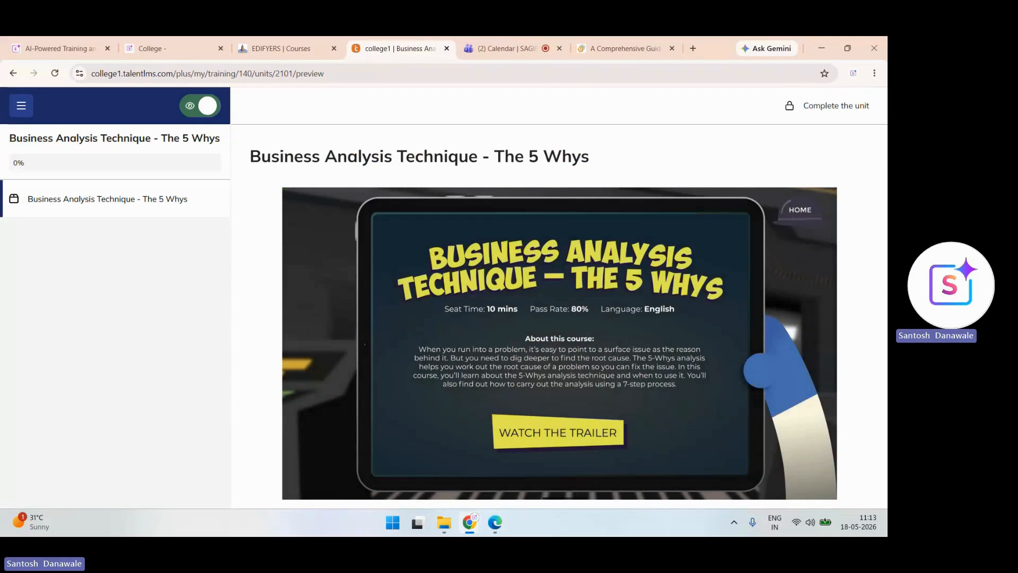
click(800, 210)
click(483, 468)
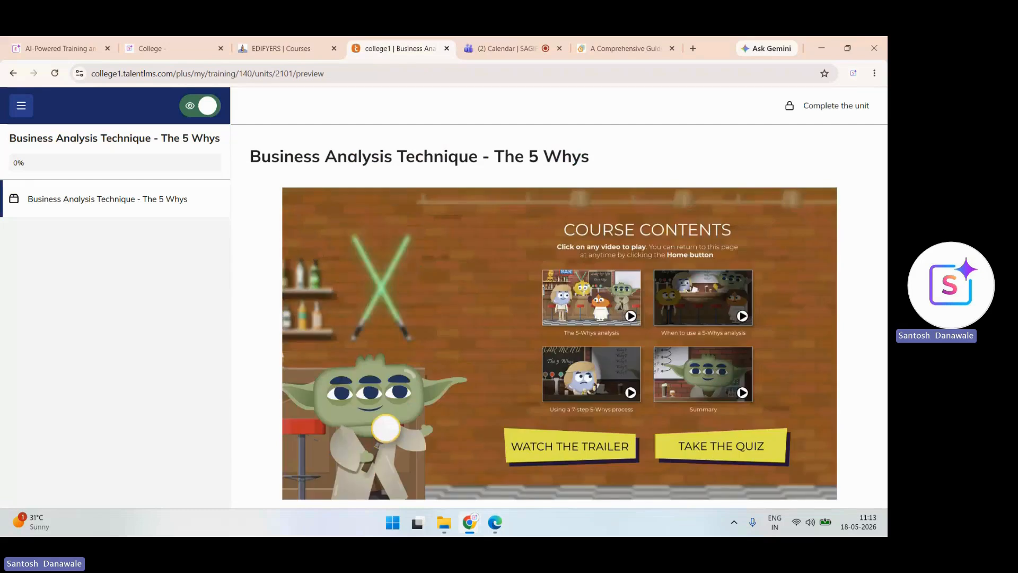
click(703, 374)
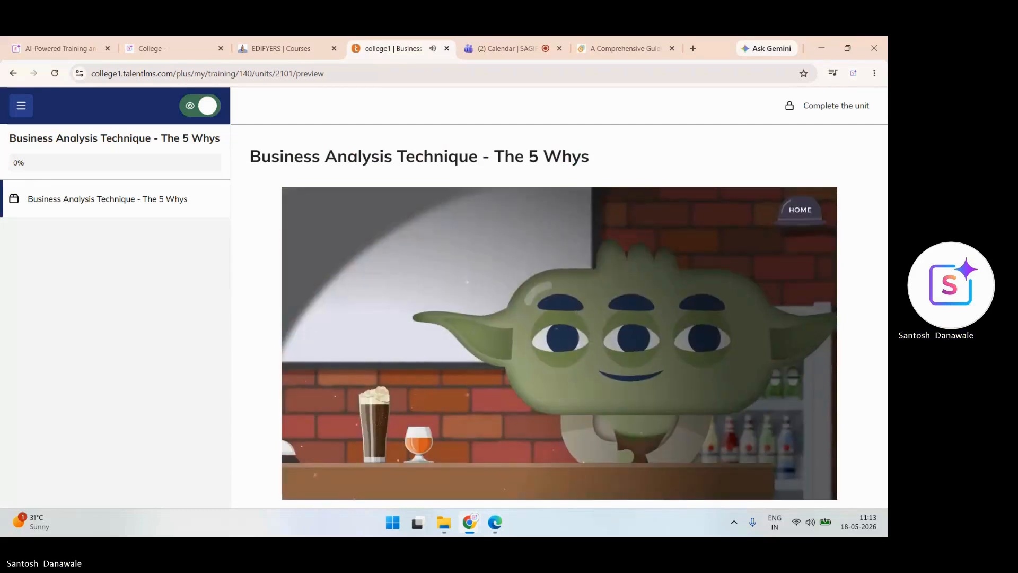
click(800, 210)
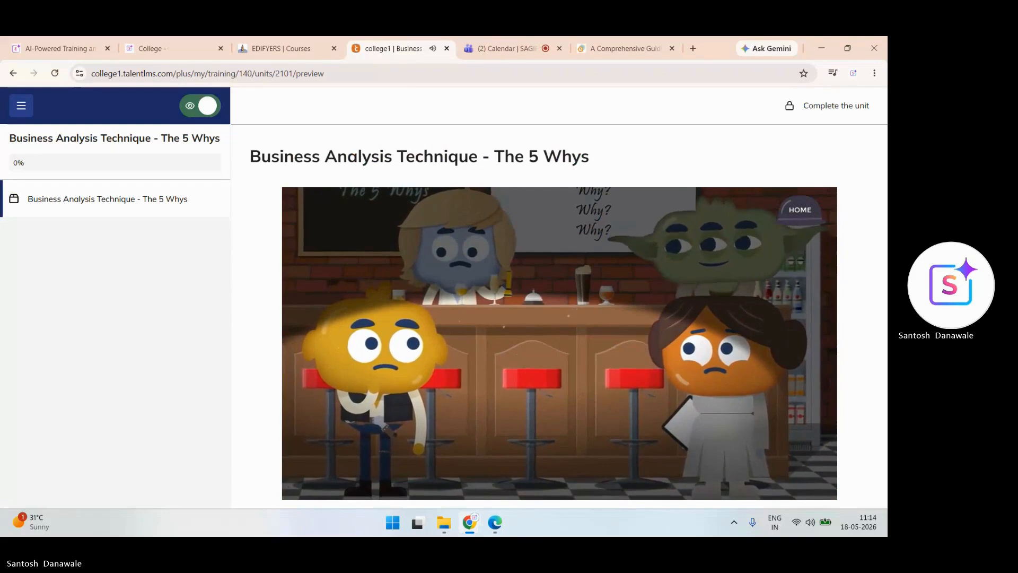
click(703, 297)
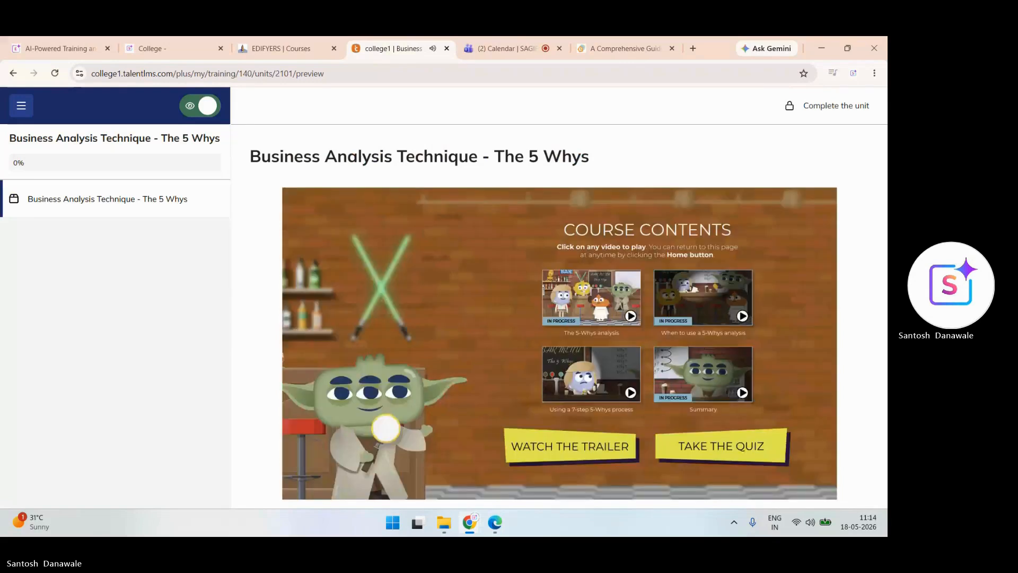
- Take the quiz, submitting the first two answers, then exit preview back to Courses
click(721, 446)
click(721, 362)
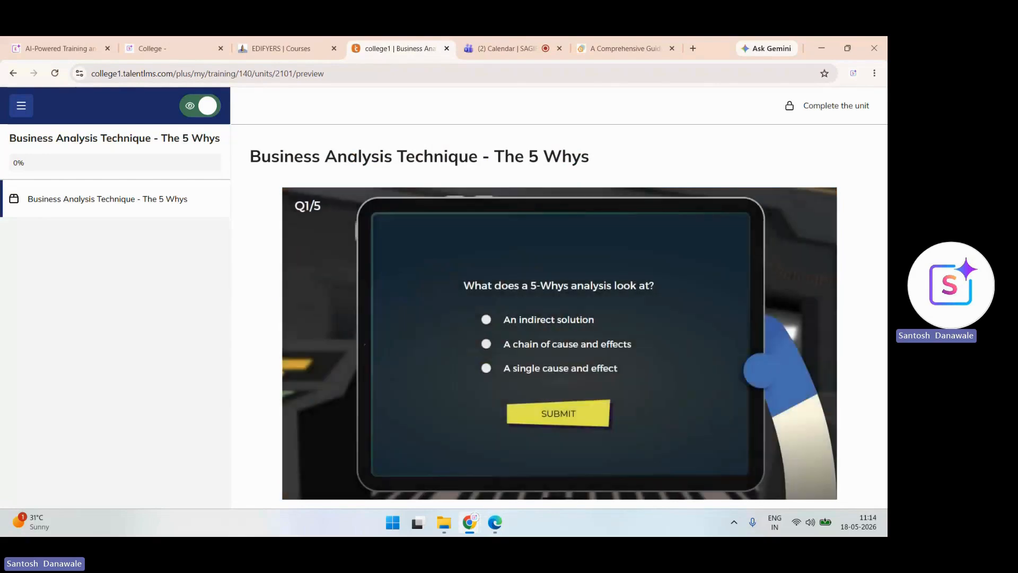
click(558, 414)
click(682, 425)
click(483, 366)
click(559, 405)
click(200, 106)
click(18, 137)
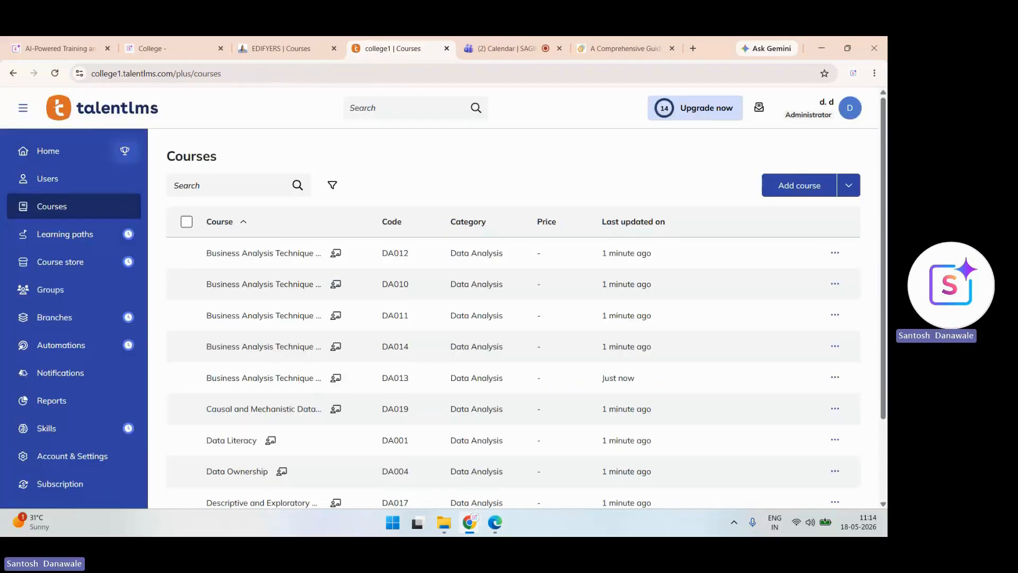
scroll(74, 318, down, 2)
scroll(74, 318, up, 2)
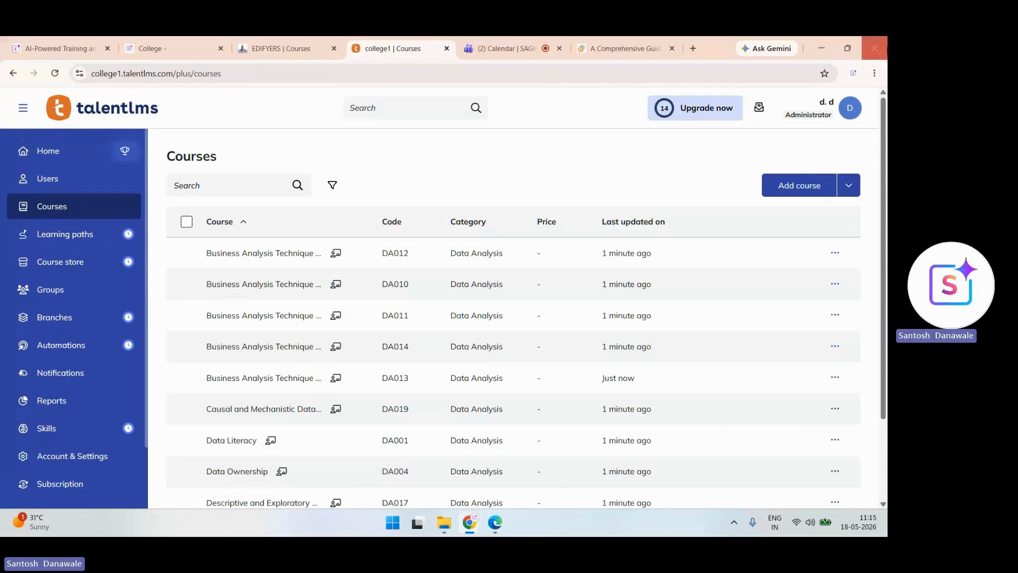
mouse_move(686, 115)
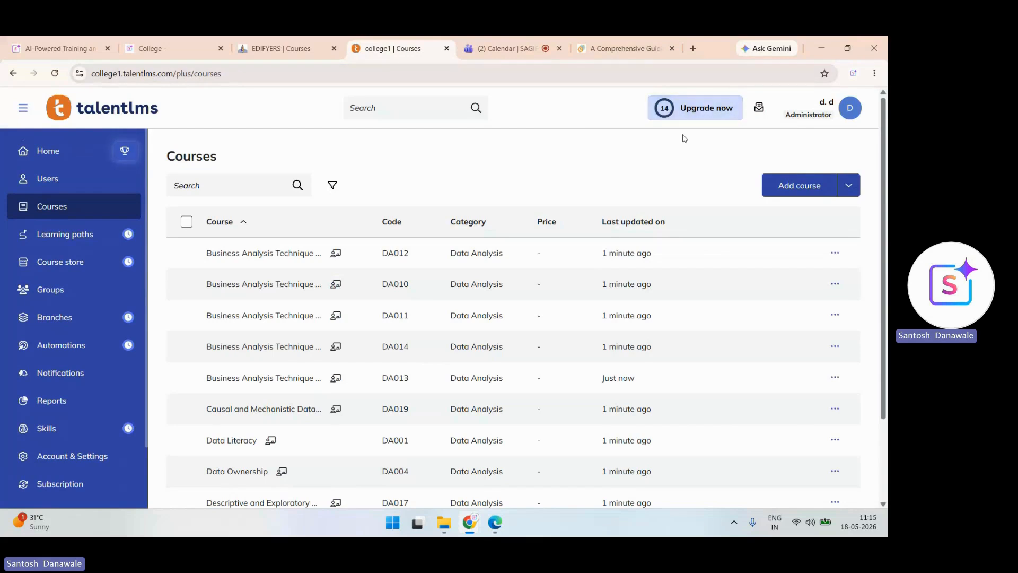
key(alt+Tab)
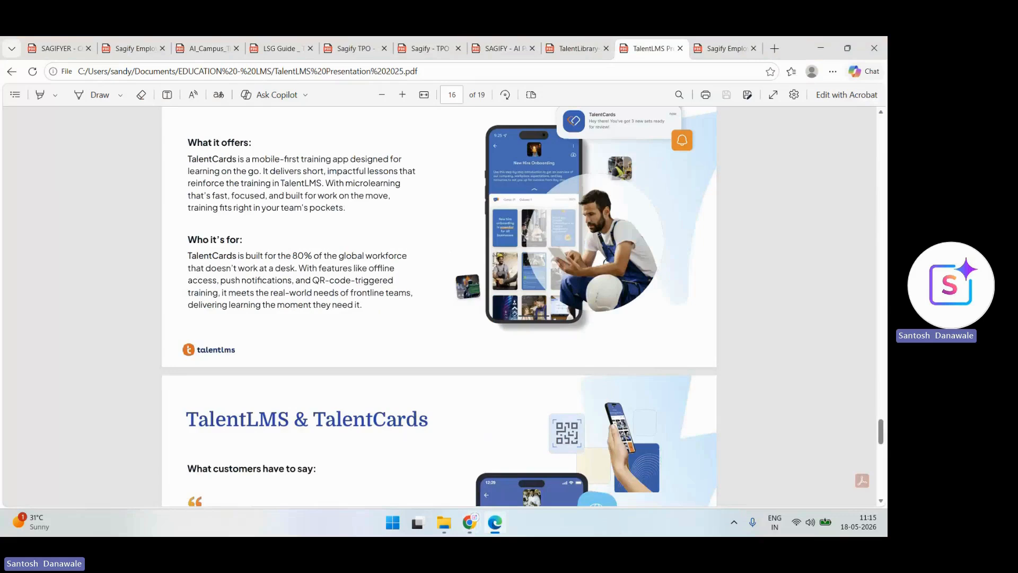
click(209, 49)
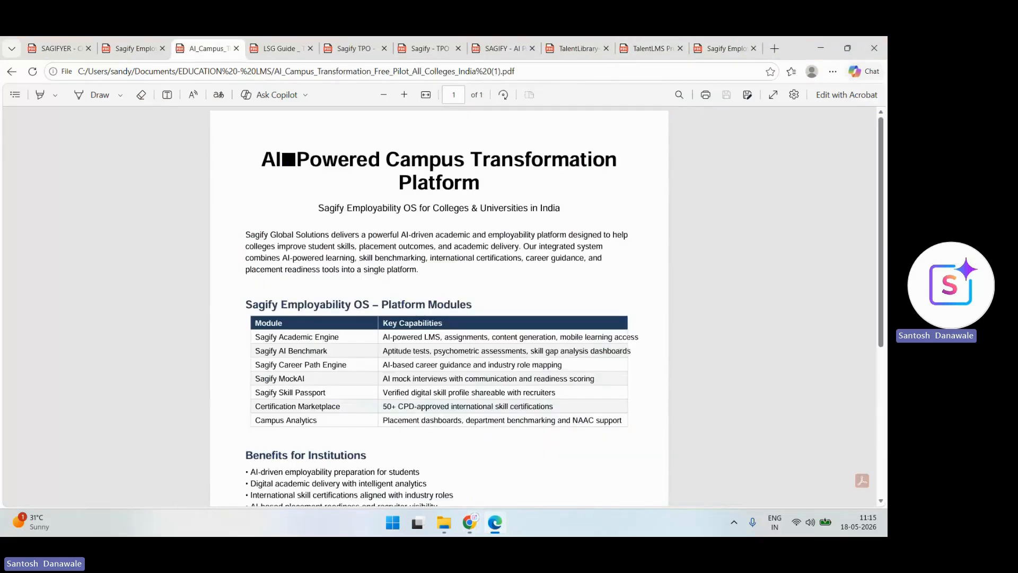
scroll(221, 445, up, 2)
scroll(222, 460, down, 2)
scroll(439, 307, up, 2)
scroll(440, 306, down, 1)
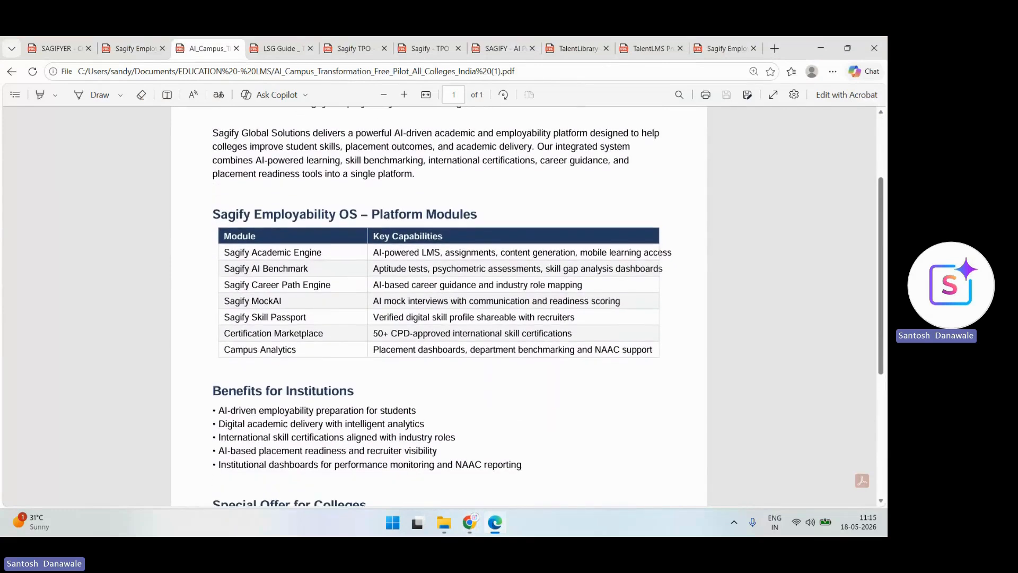
scroll(439, 306, down, 3)
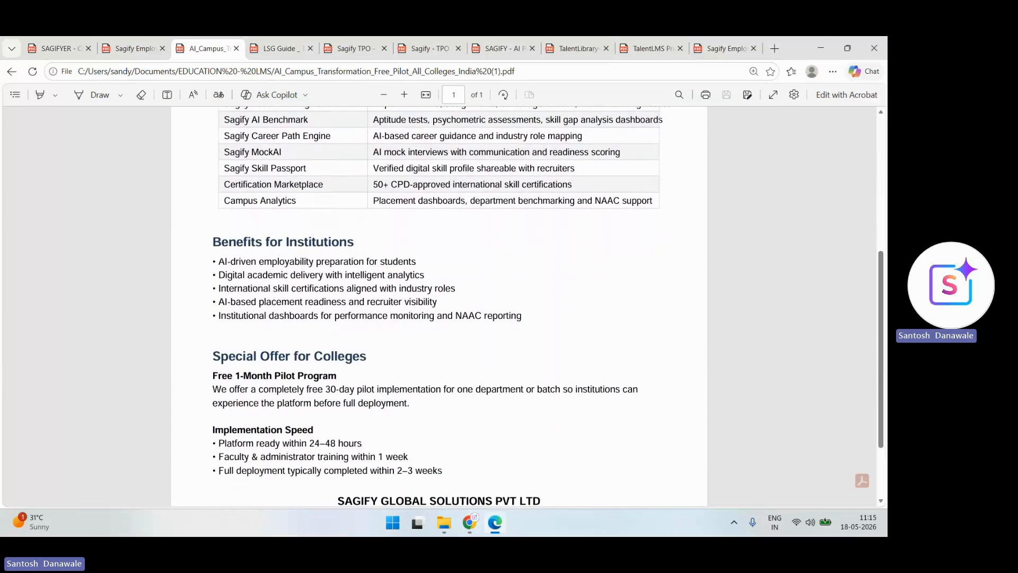
scroll(439, 306, up, 5)
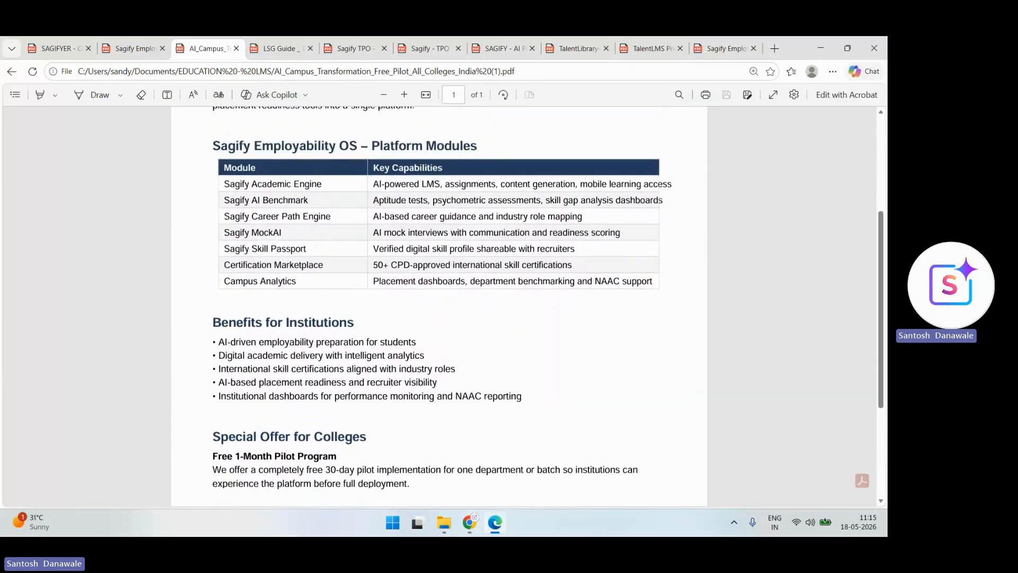
scroll(439, 306, down, 7)
scroll(439, 306, up, 7)
scroll(439, 306, down, 6)
scroll(439, 306, up, 6)
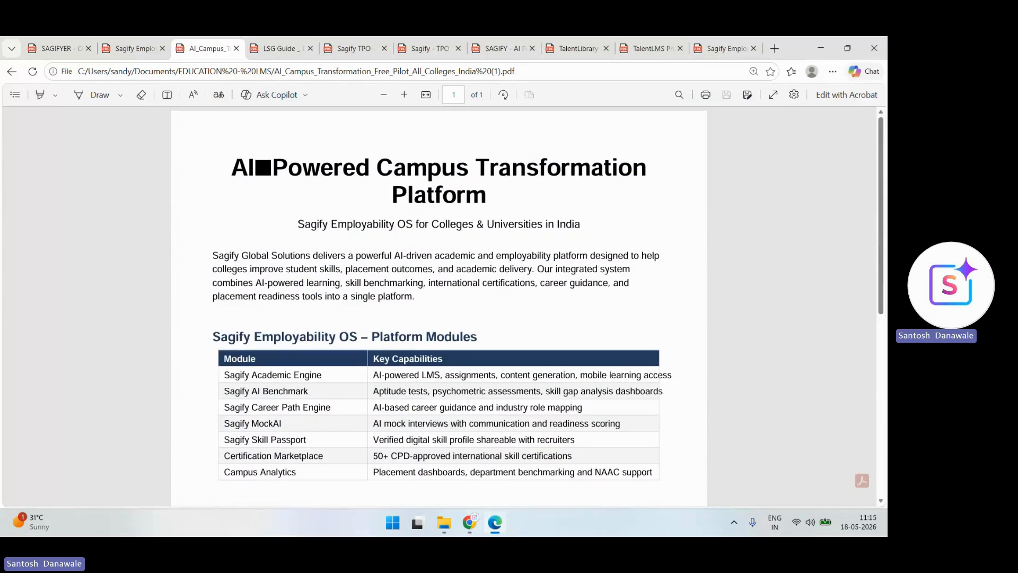
click(469, 522)
click(405, 461)
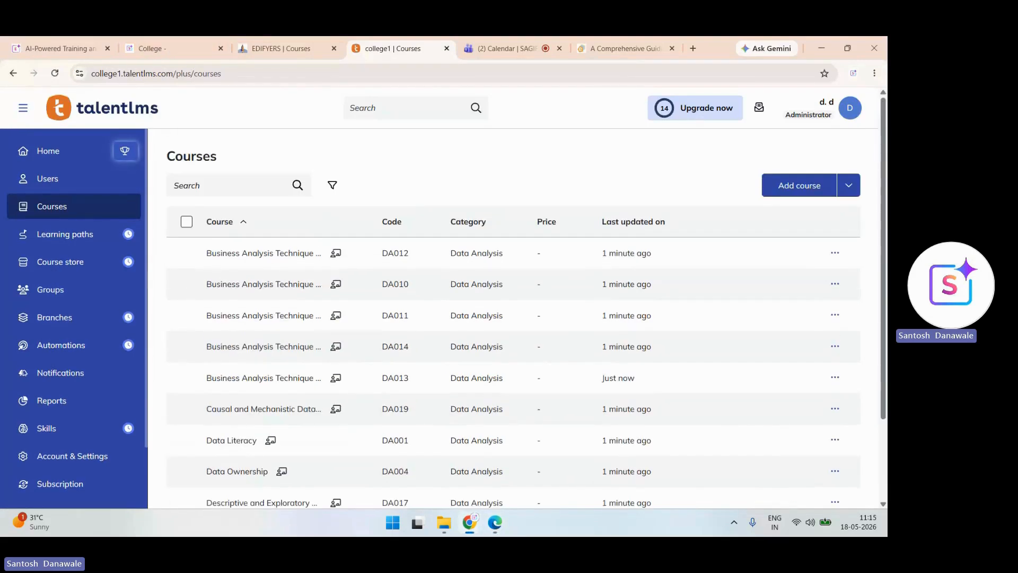
scroll(513, 319, down, 3)
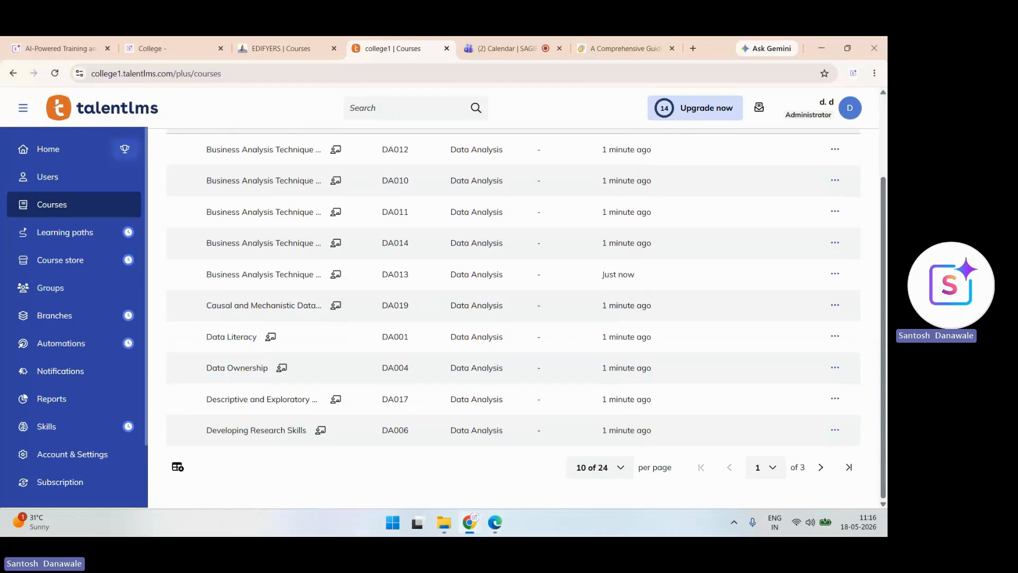
click(495, 522)
- Look through the Sagify college pilot brochure PDF in Edge, then return to TalentLMS Courses
click(59, 49)
scroll(444, 308, down, 3)
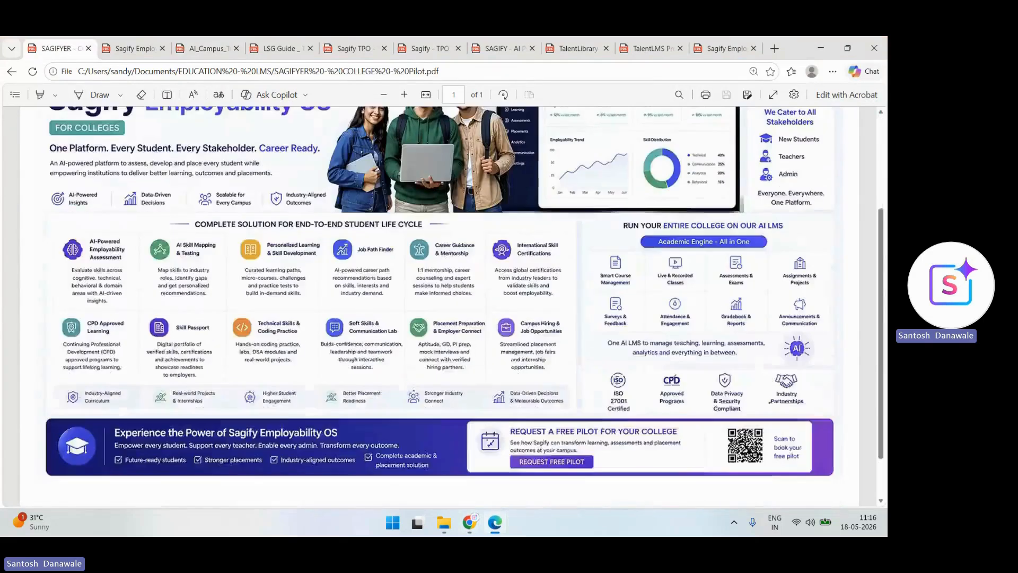
ctrl+scroll(834, 283, up, 5)
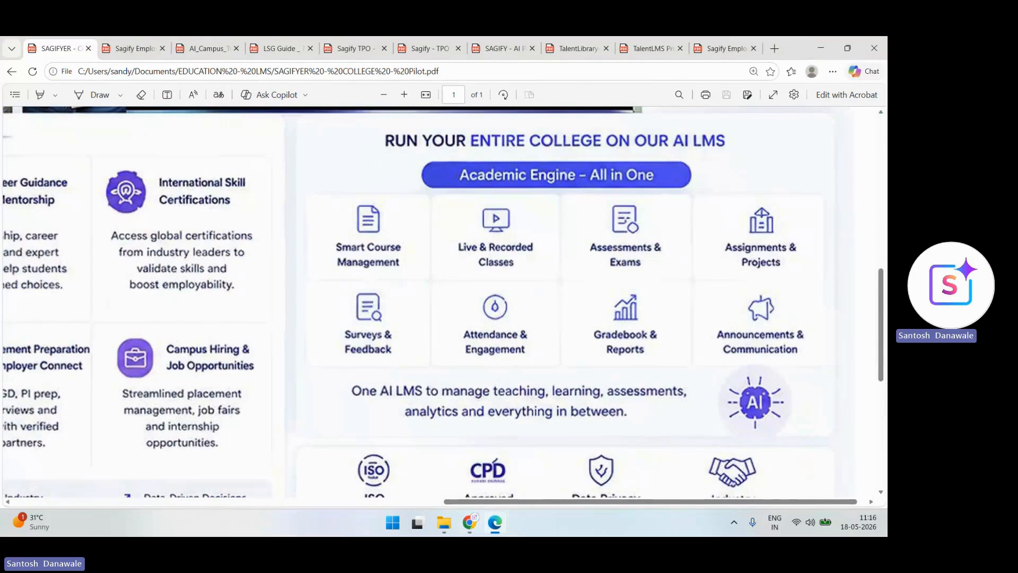
scroll(695, 463, down, 1)
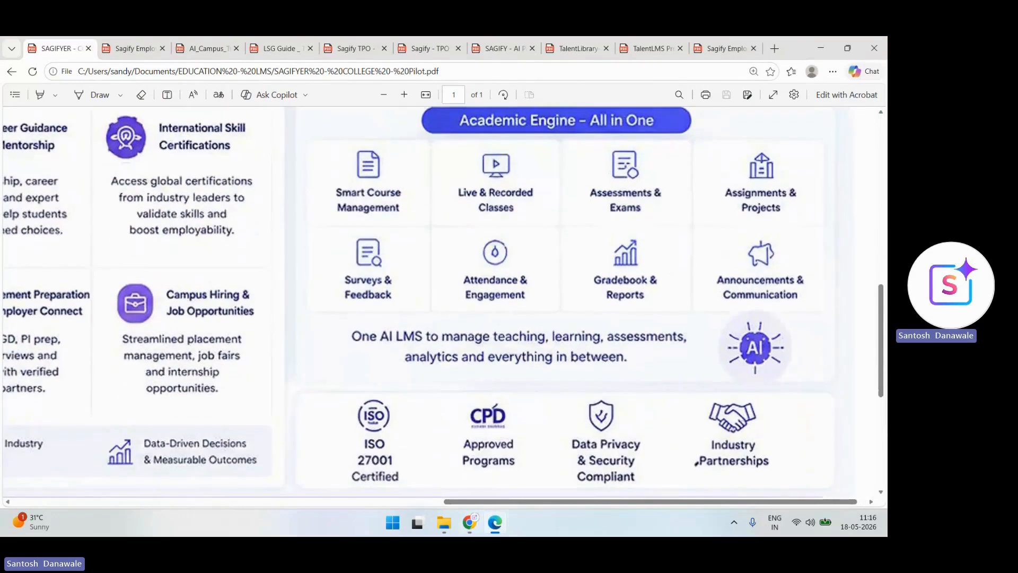
scroll(696, 463, left, 10)
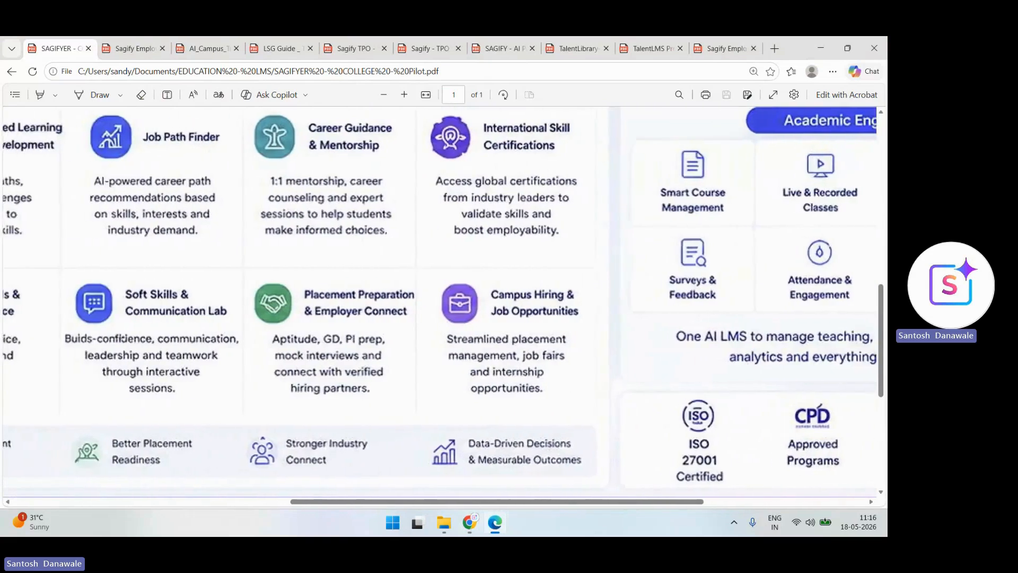
scroll(695, 462, down, 3)
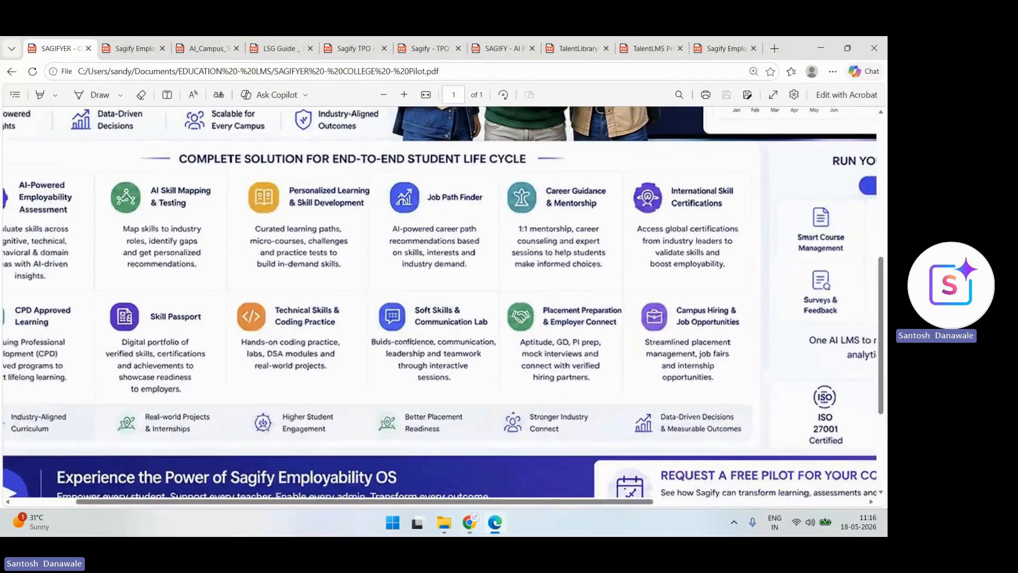
scroll(696, 463, up, 1)
scroll(695, 463, down, 3)
mouse_move(470, 523)
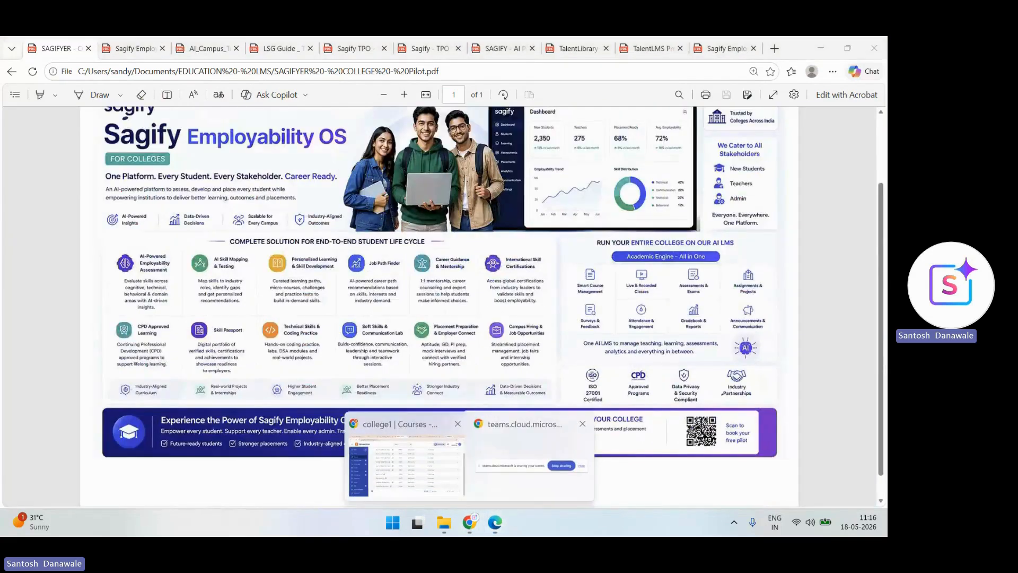
click(405, 440)
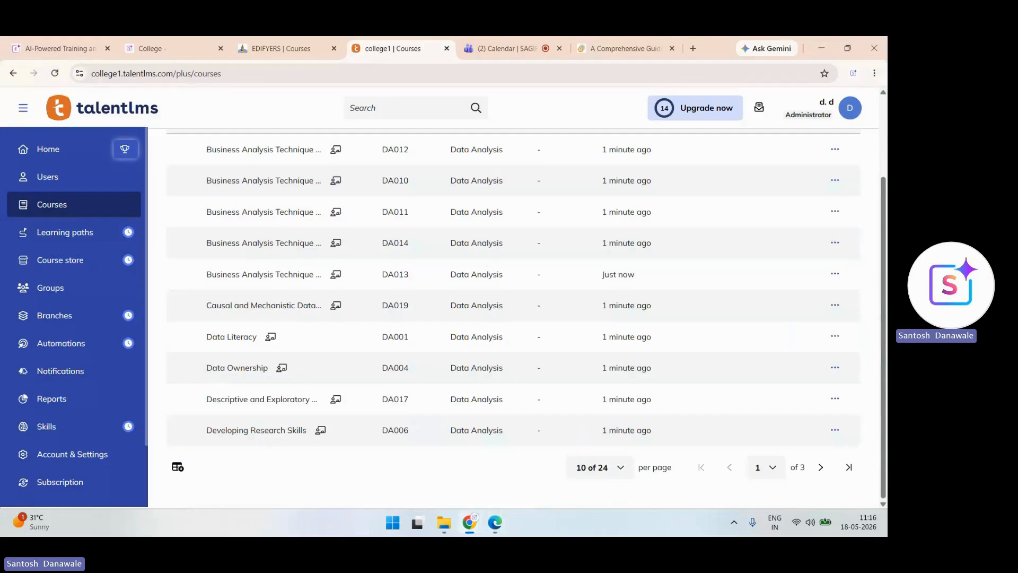
- Review Account & Settings branding without changing the logo, go Home, then switch to Teams
click(72, 454)
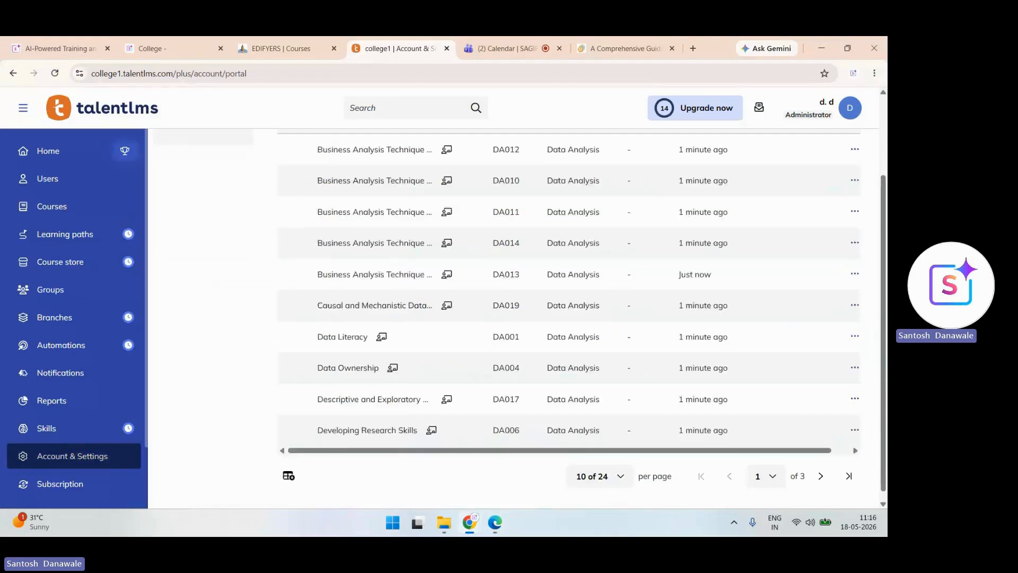
scroll(567, 298, down, 5)
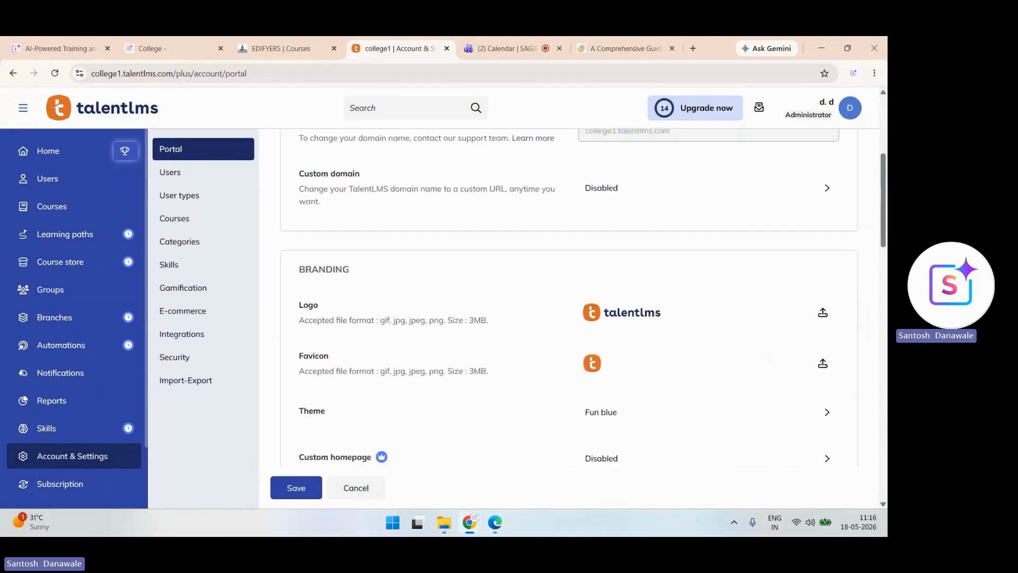
click(823, 311)
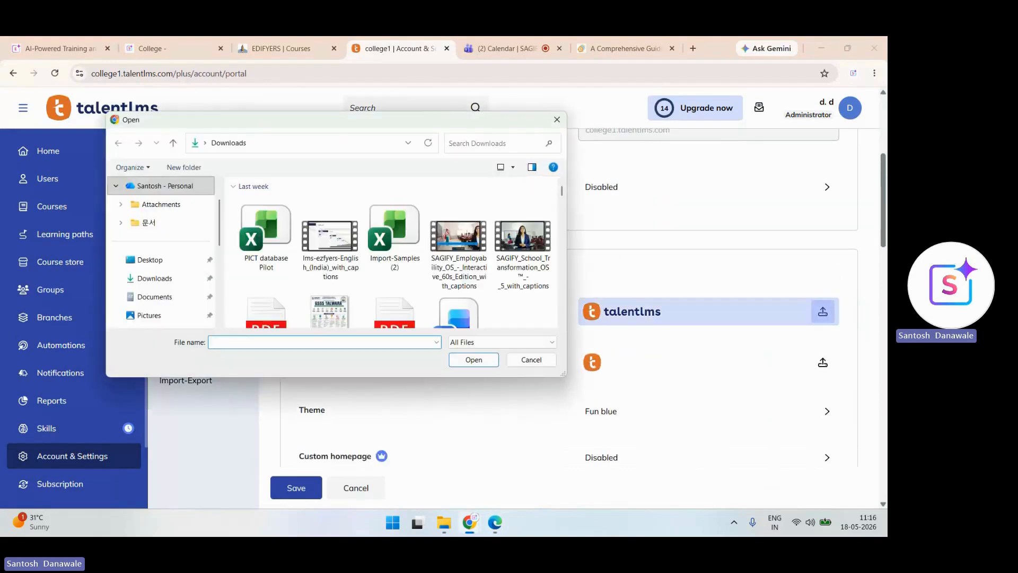
key(Escape)
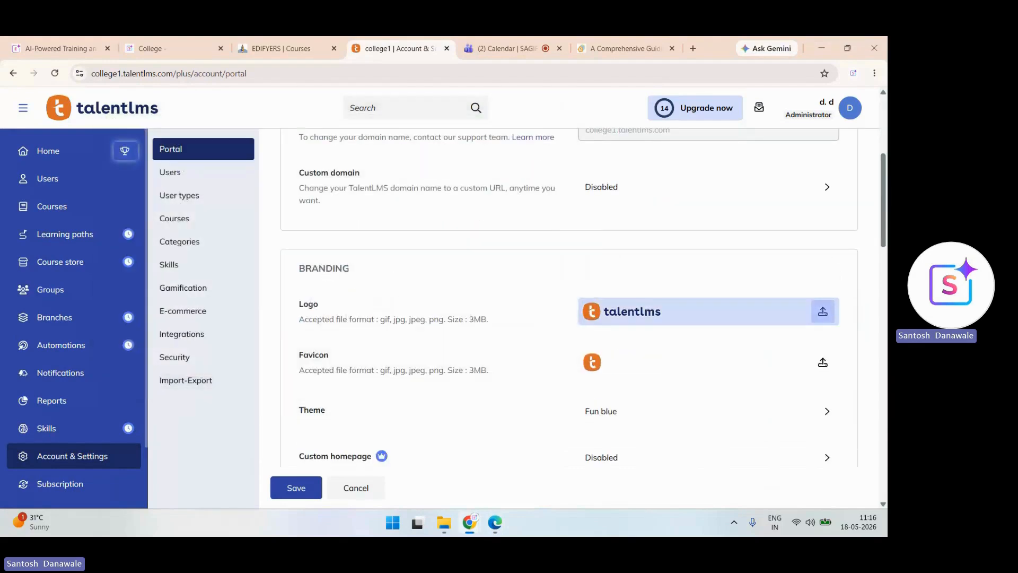
scroll(583, 318, down, 15)
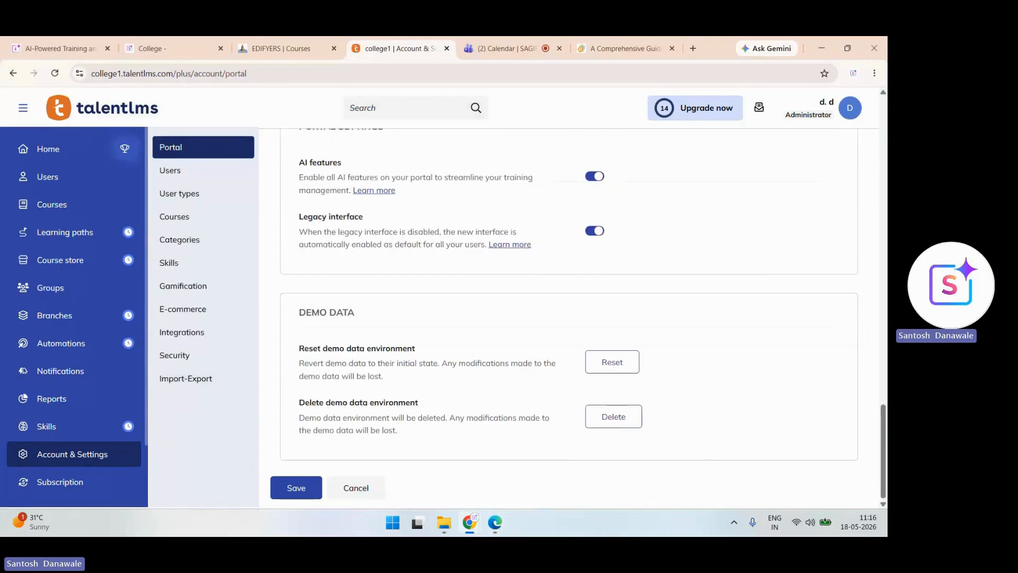
click(48, 149)
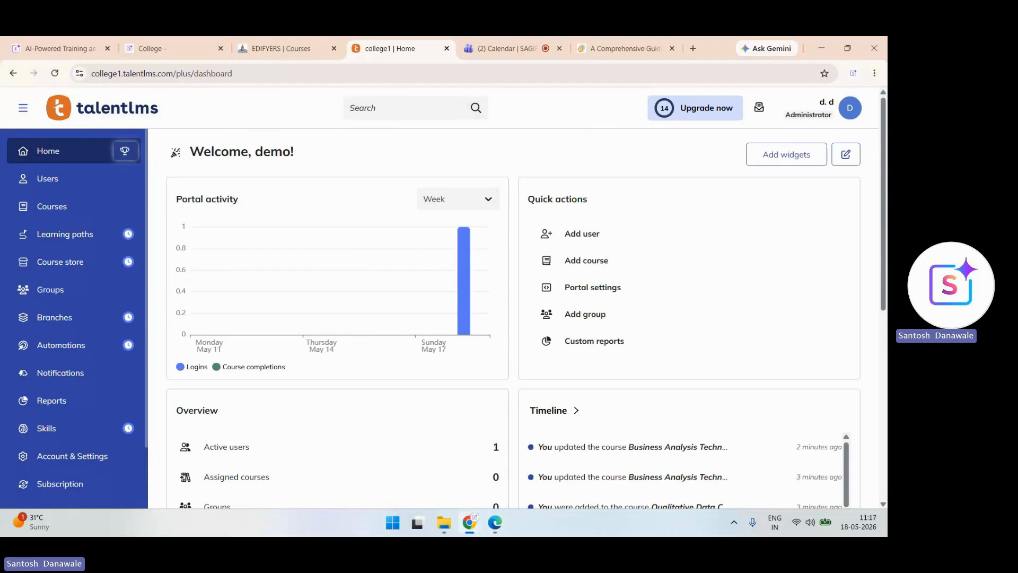
key(ctrl+Tab)
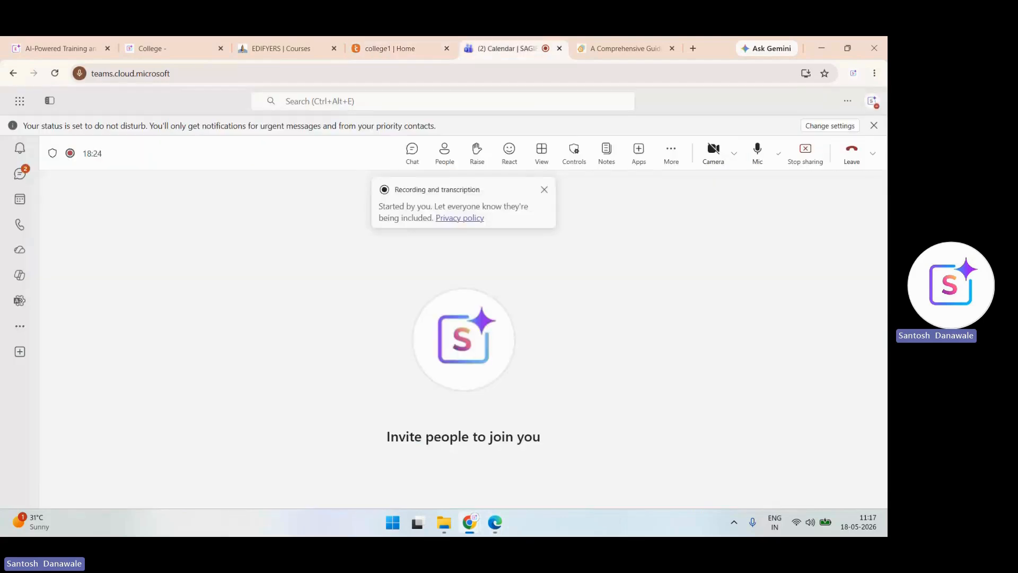